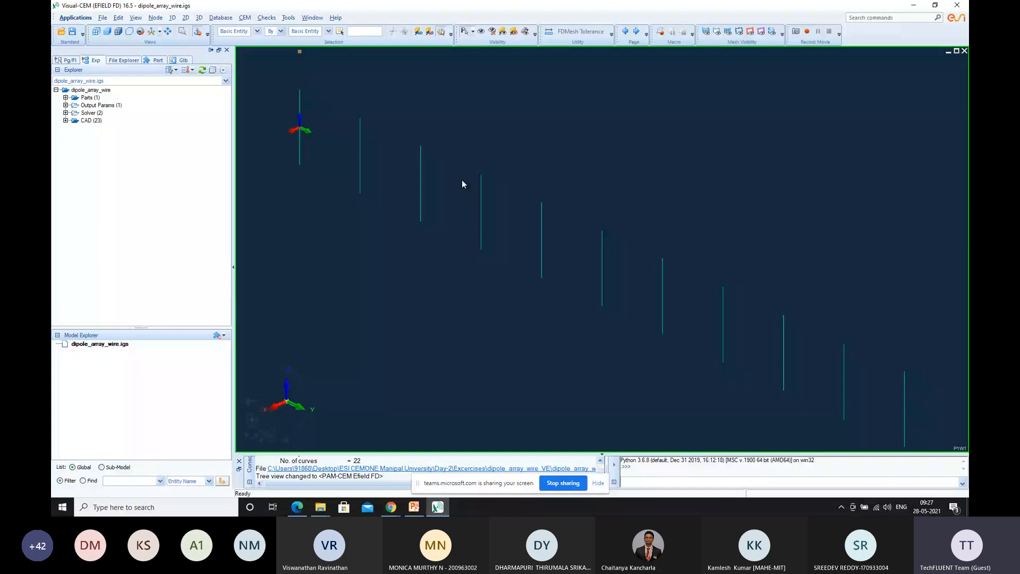
Switch to Chrome, search the web for "wikipedia antenna array" in a new tab and open the Antenna array Wikipedia article
mouse_move(390, 512)
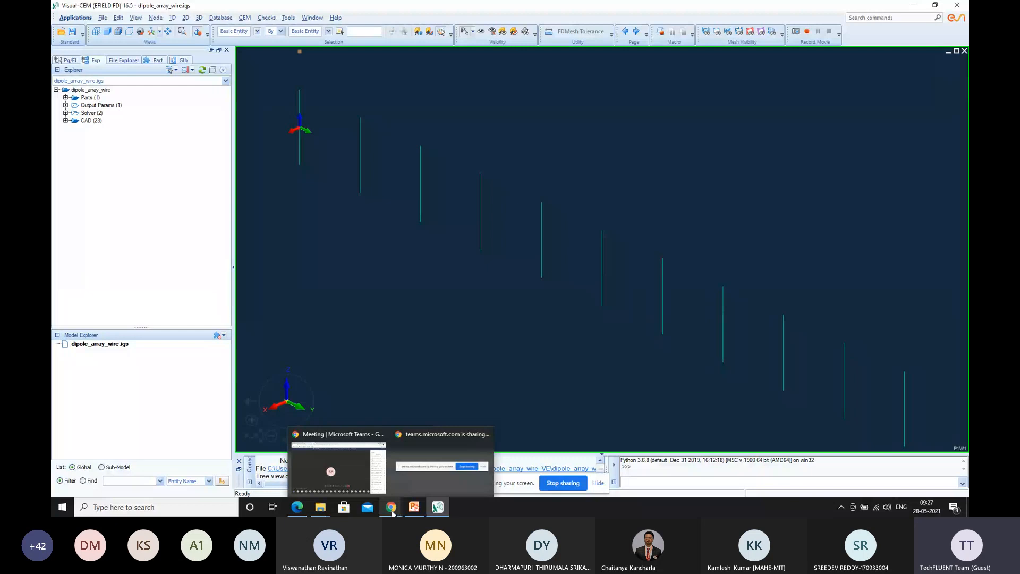
click(387, 506)
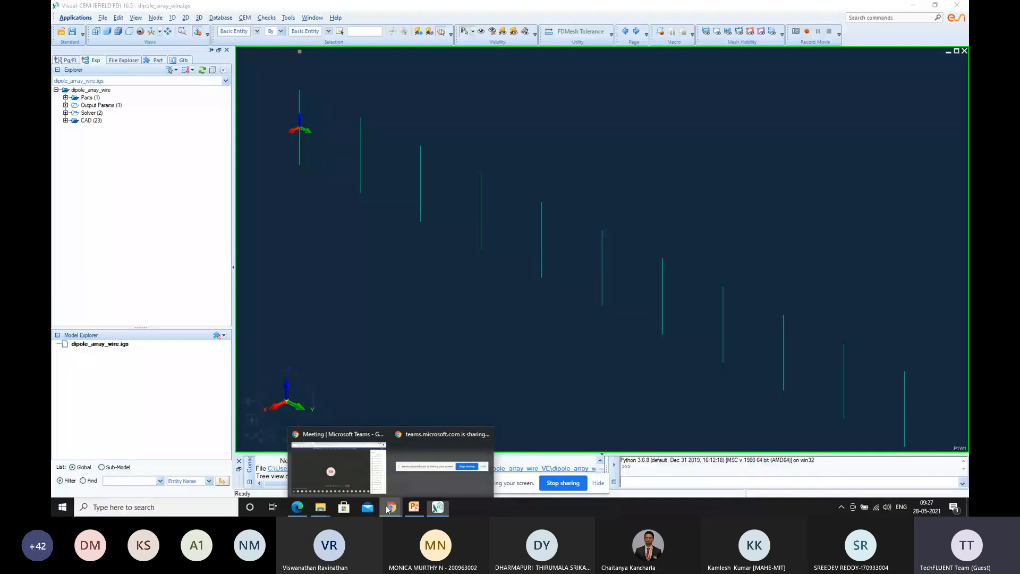
click(339, 465)
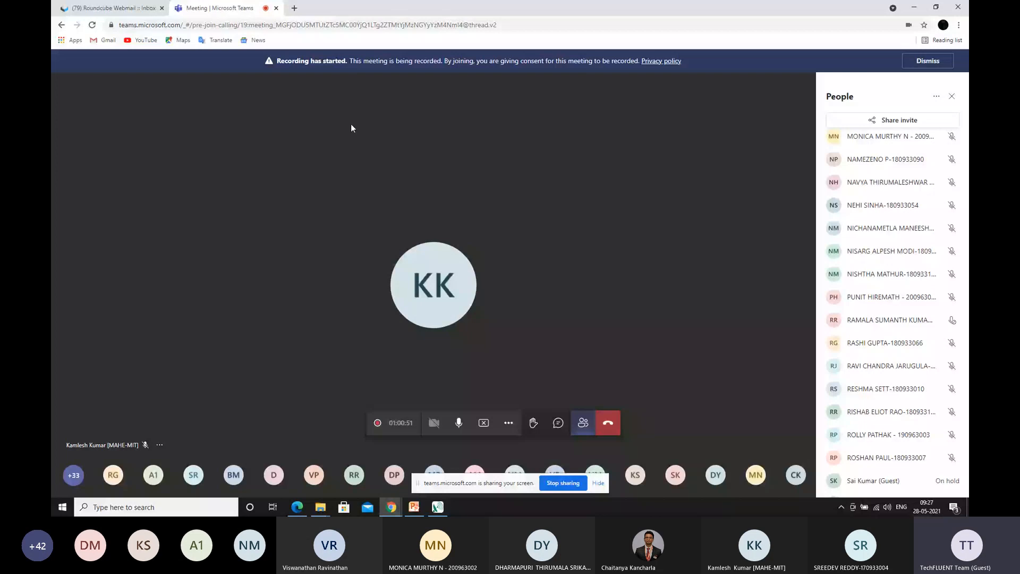
click(293, 8)
text(wikipedia)
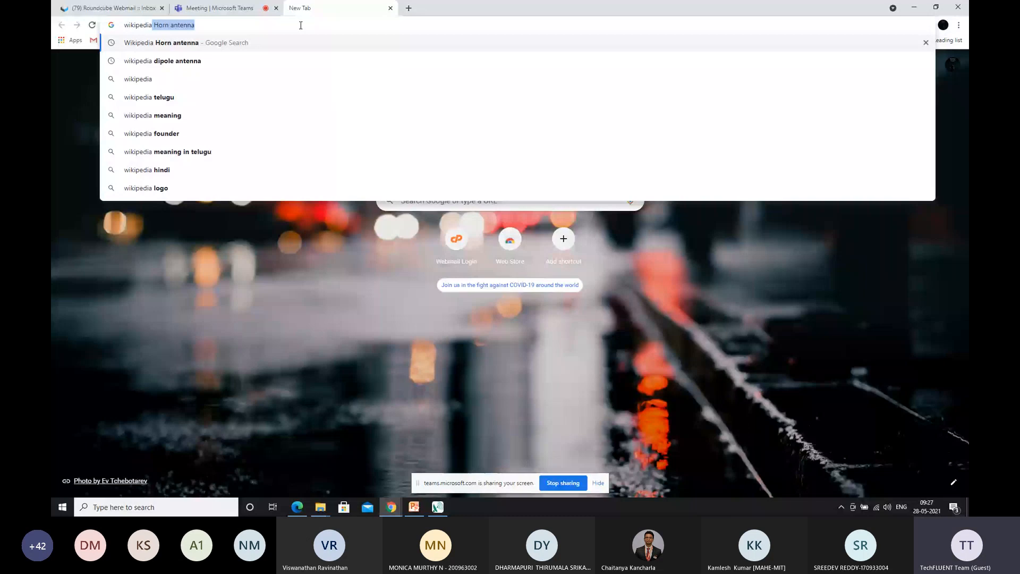
text( antenna array)
key(Return)
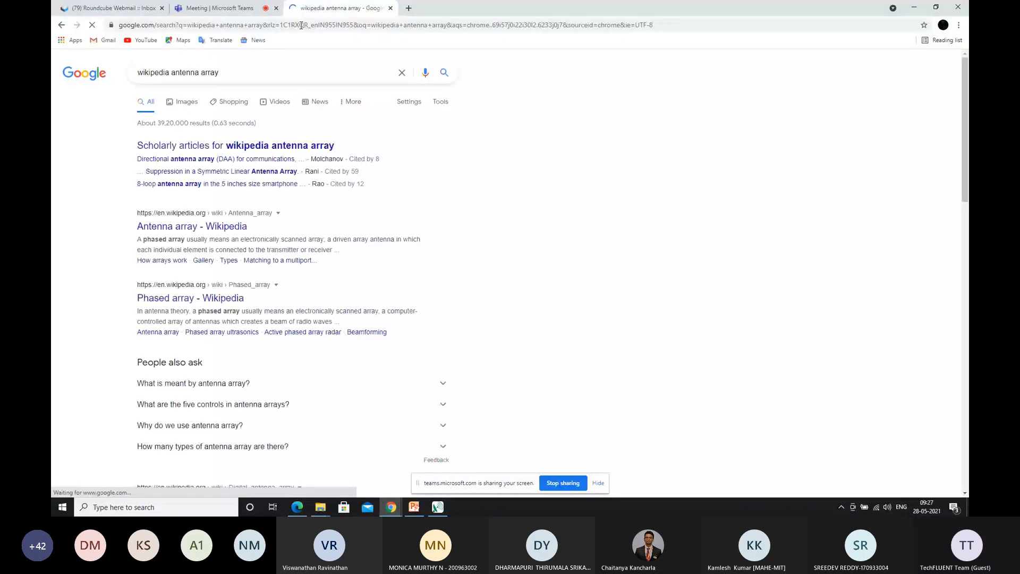
click(184, 224)
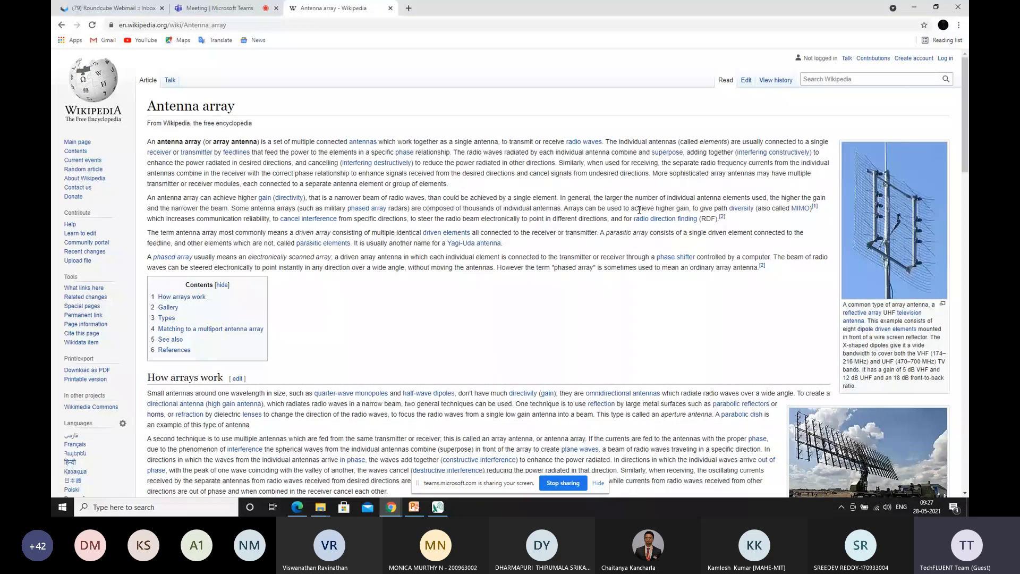
Read the introduction of the Antenna array article and preview its linked Yagi-Uda antenna entry
scroll(553, 169, down, 1)
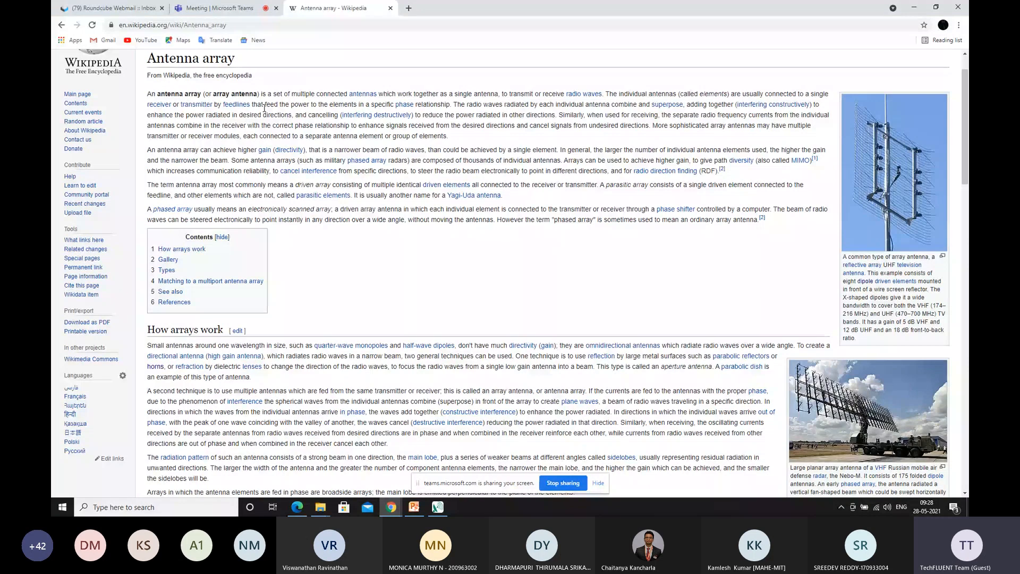
scroll(299, 155, down, 1)
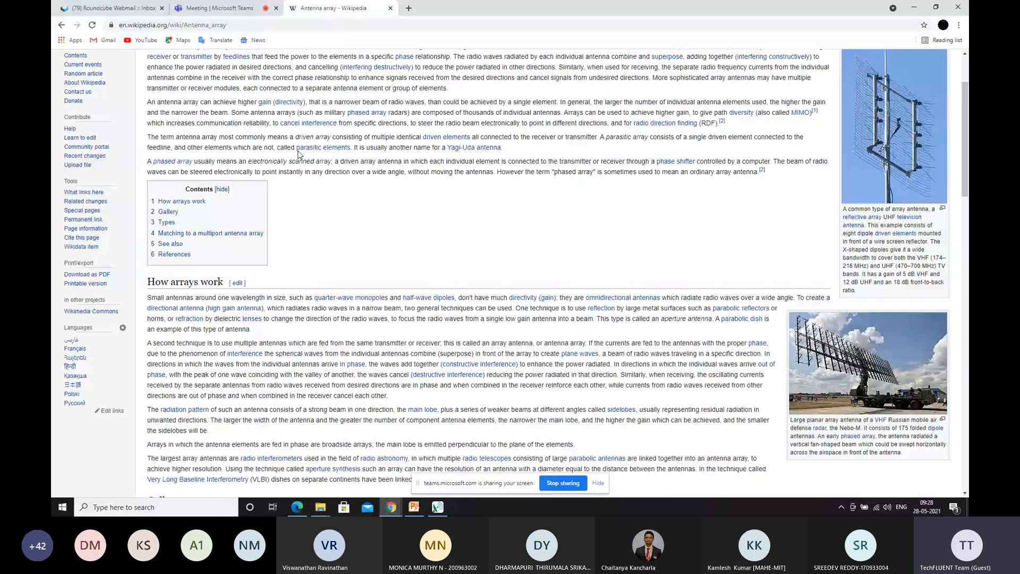
mouse_move(467, 148)
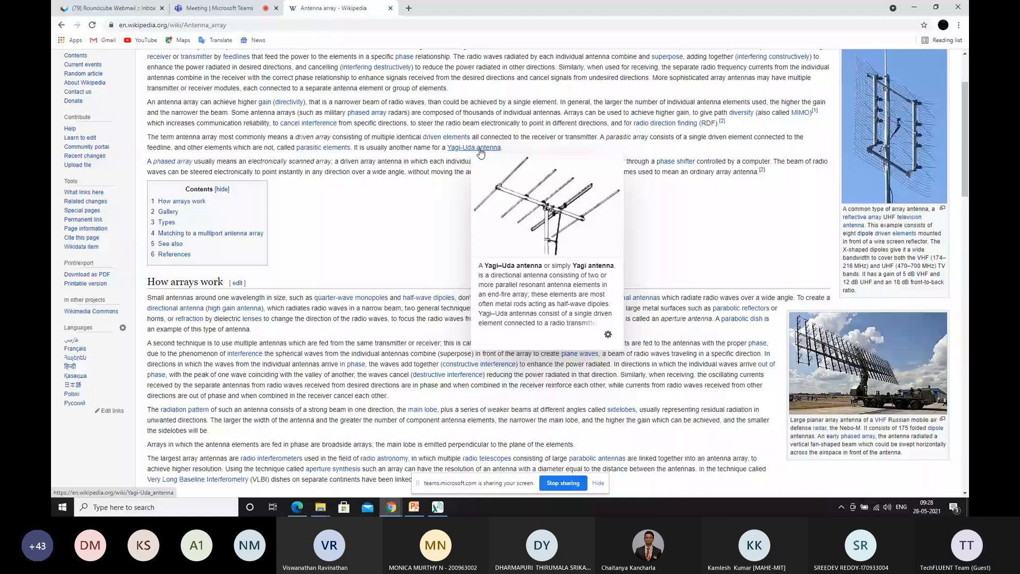
Search the web for "yagi uda antenna" in a new tab and open the Yagi–Uda antenna Wikipedia article
click(409, 8)
text(yag)
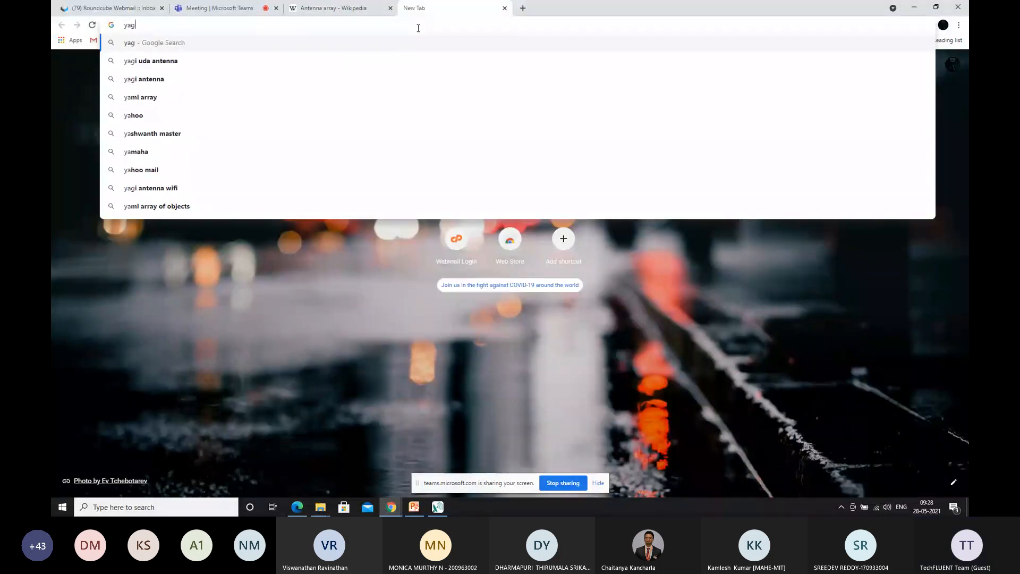
text(i uda antenna)
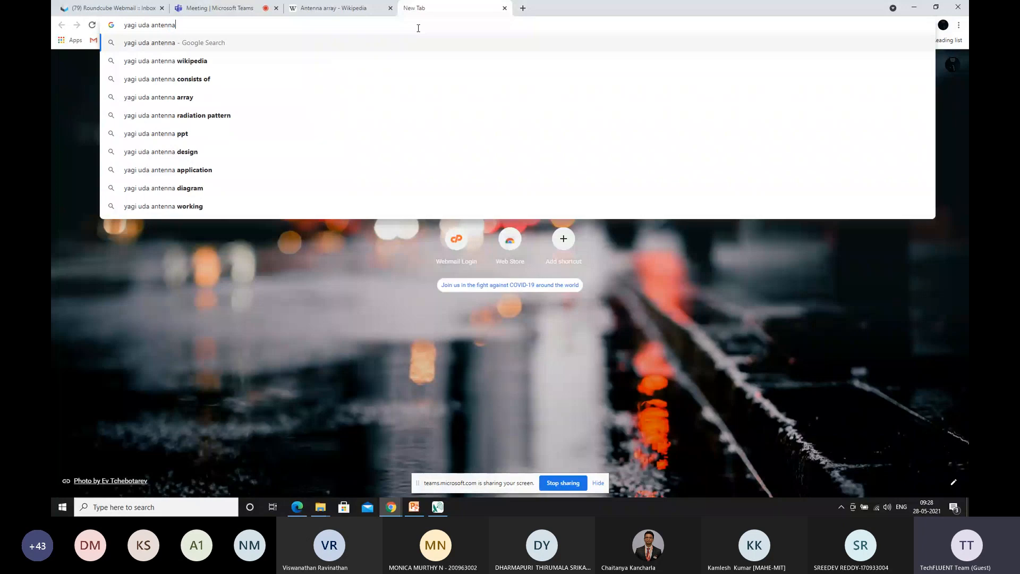
key(Return)
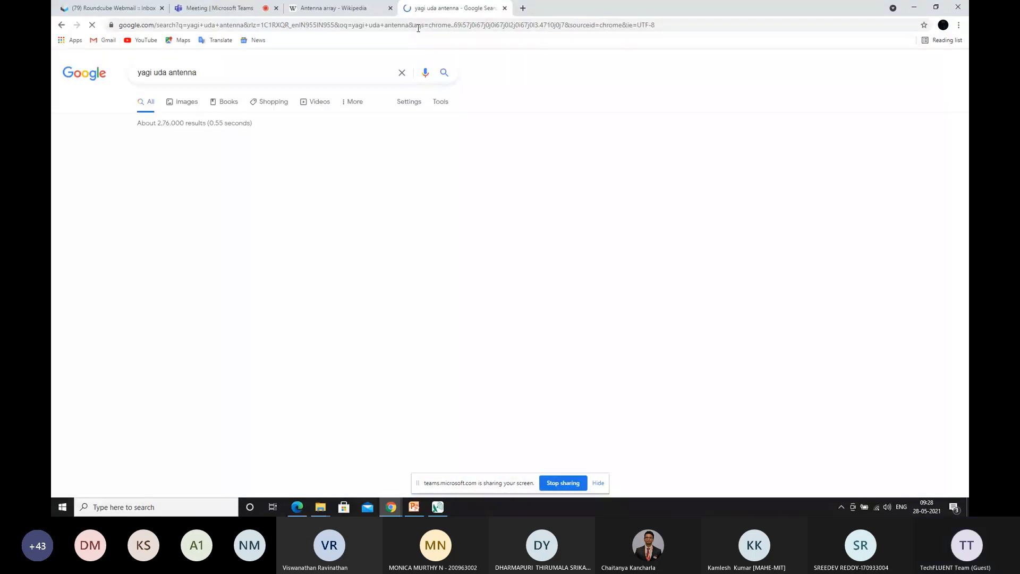
click(217, 154)
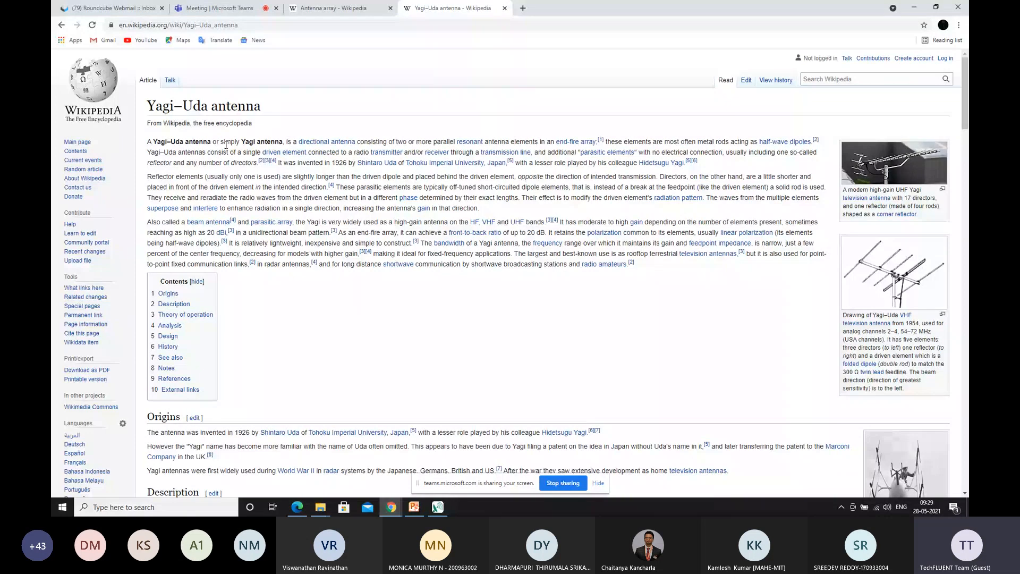
View the enlarged drawing of the 1954 Yagi-Uda television antenna, close it and return to the Antenna array article
click(894, 272)
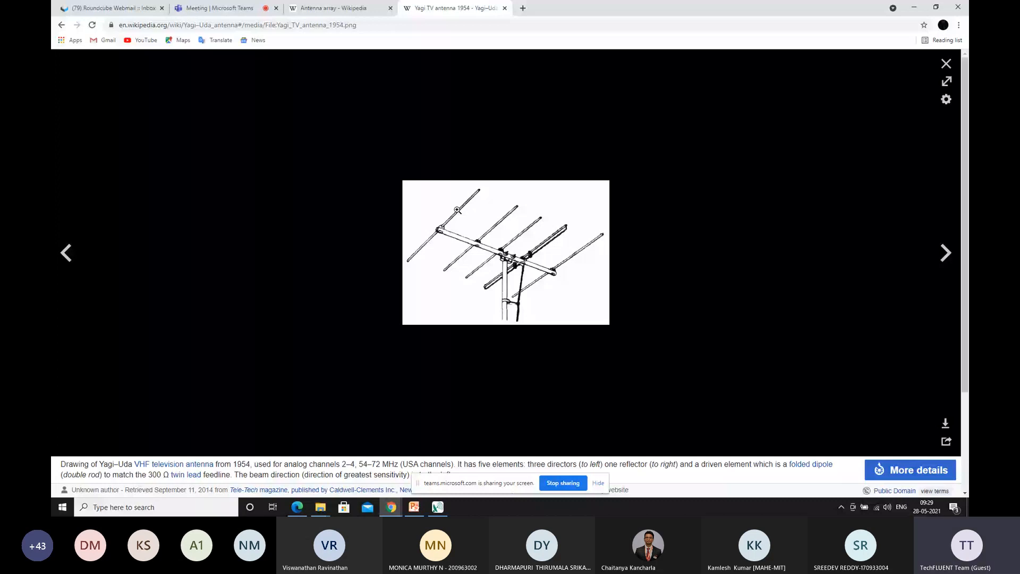
key(Escape)
key(ctrl+shift+Tab)
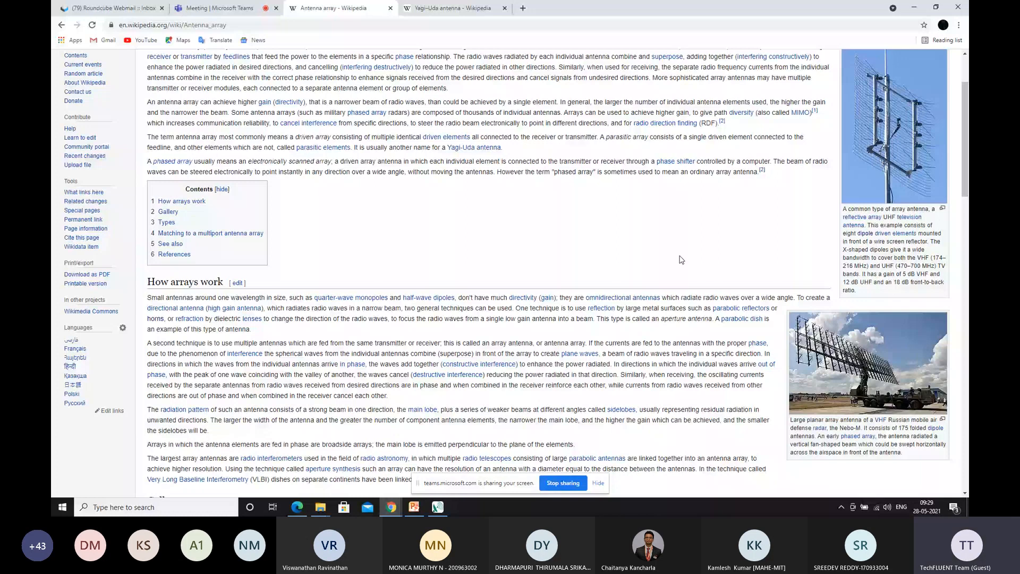
Review the How arrays work, Gallery and Types sections of the Antenna array article, and switch back to Visual-CEM
scroll(563, 202, down, 3)
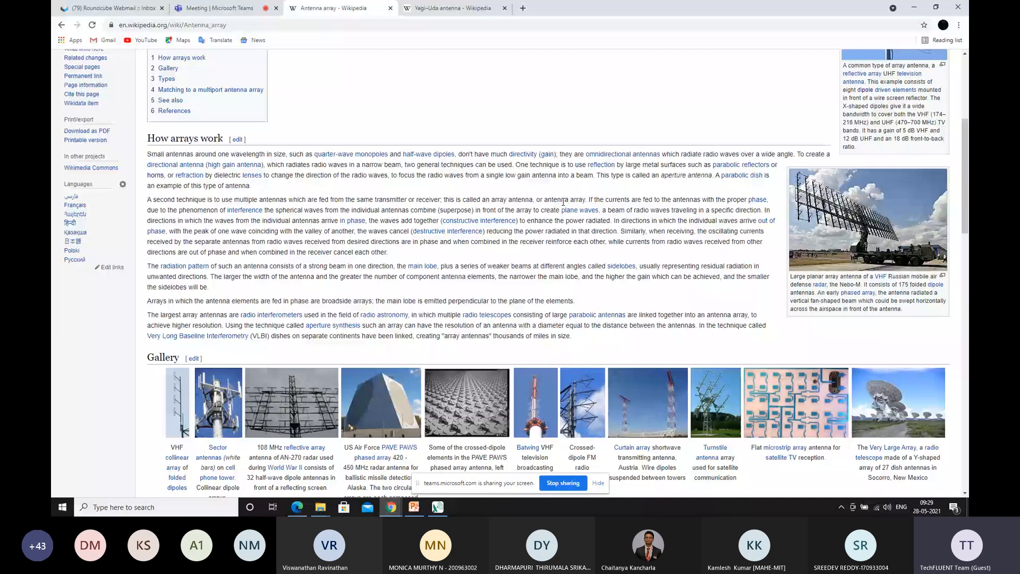
scroll(628, 290, down, 1)
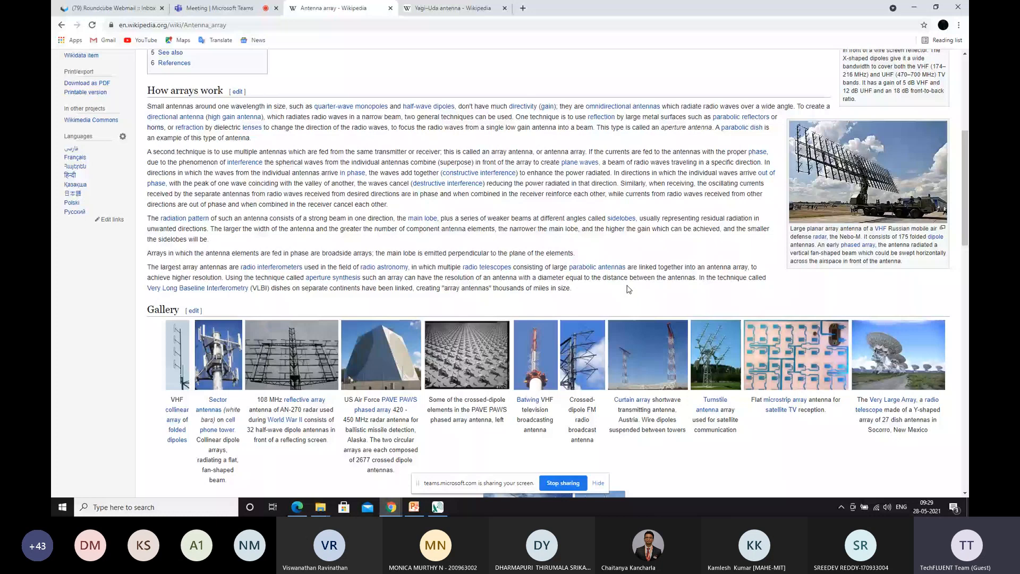
scroll(629, 289, down, 5)
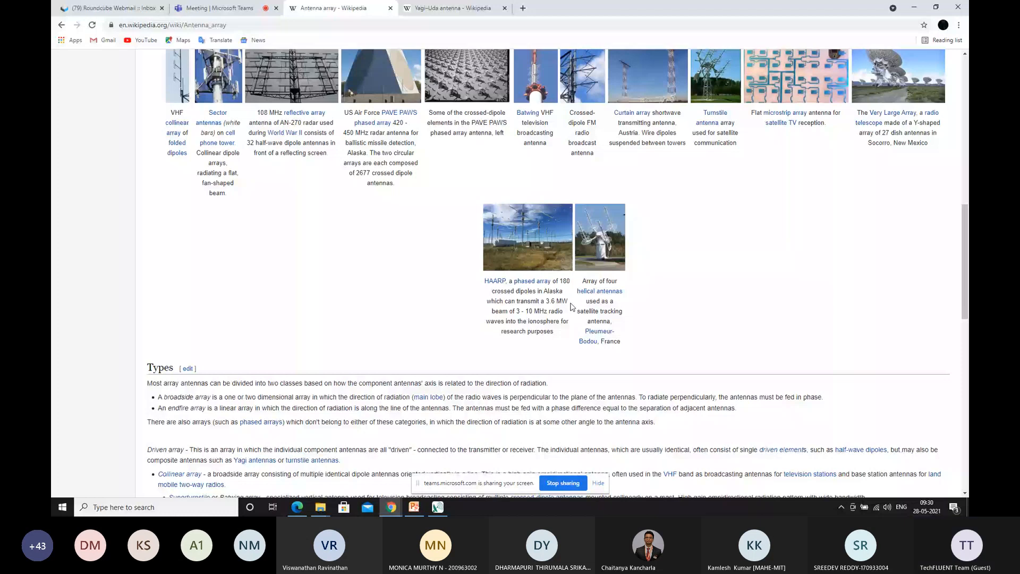
scroll(799, 281, up, 3)
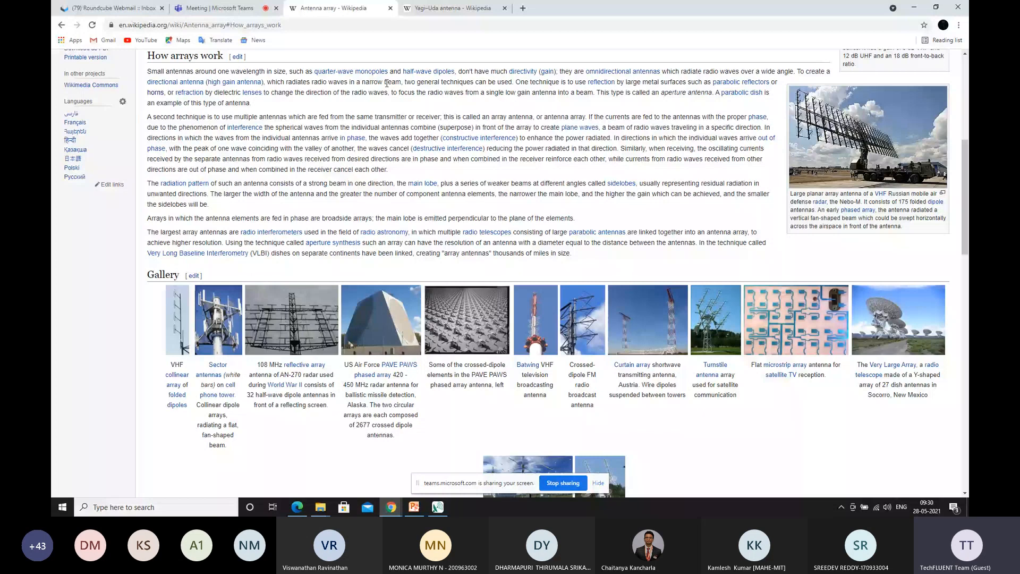
key(alt+Tab)
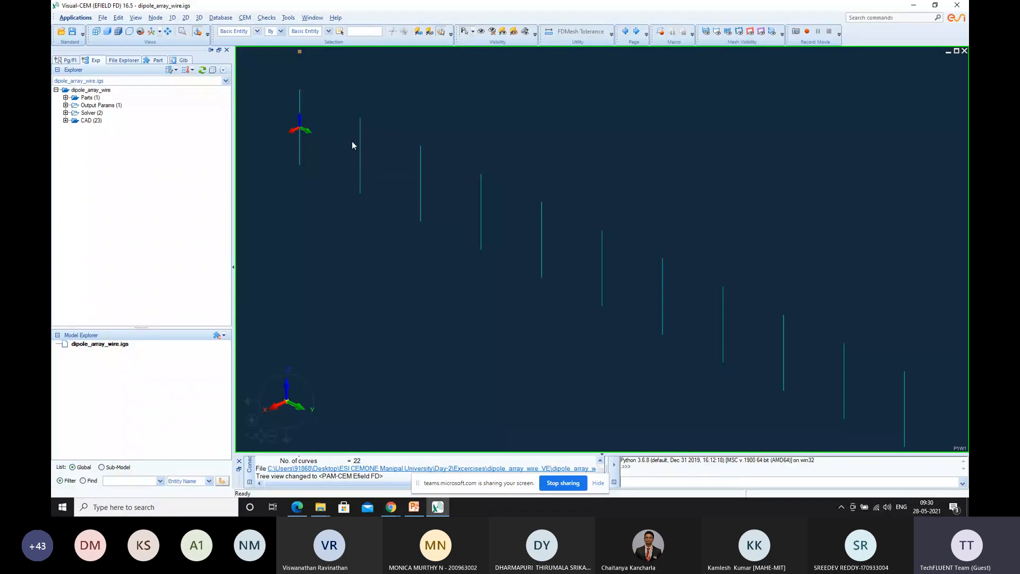
Switch to Edge, read the description, geometry and meshing sections of 1d dipole array.pdf, and return to Visual-CEM
click(297, 507)
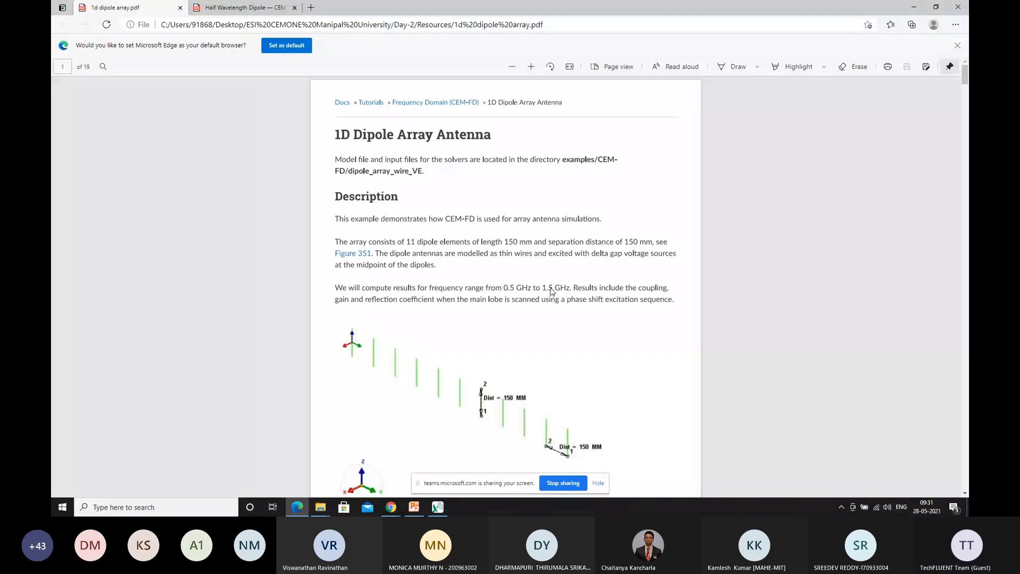
scroll(577, 292, down, 2)
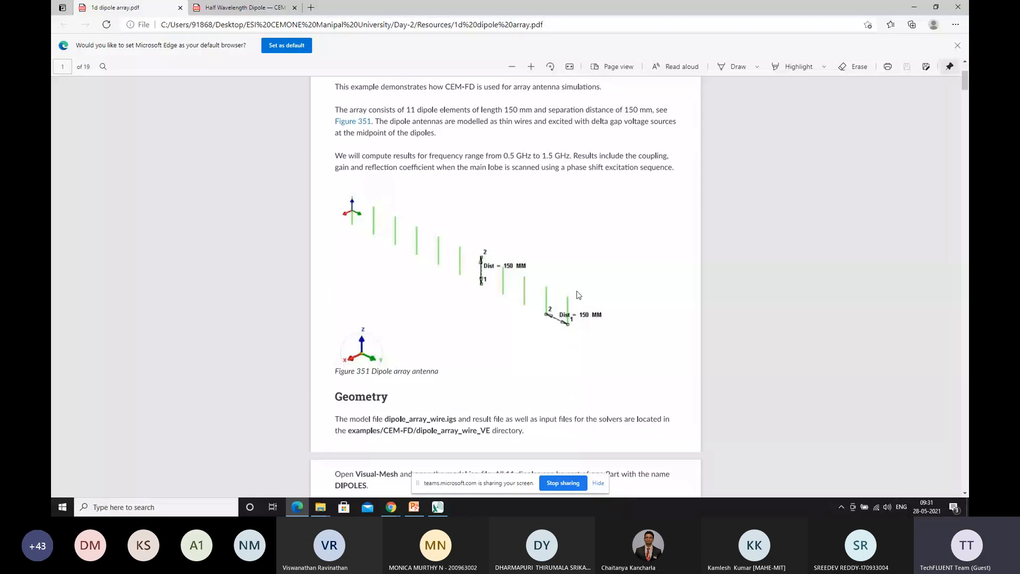
scroll(556, 296, down, 1)
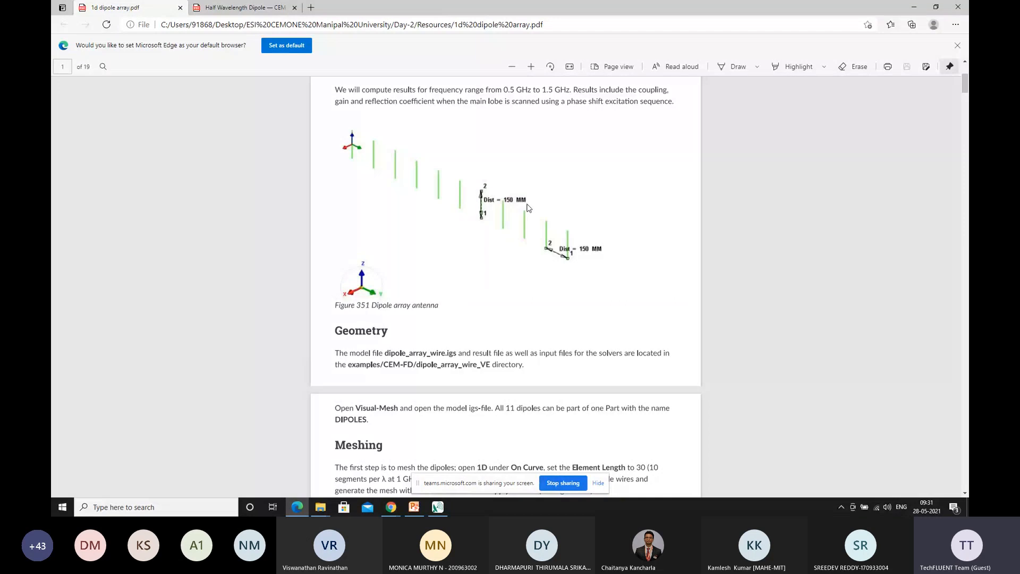
scroll(533, 284, down, 1)
scroll(534, 283, down, 1)
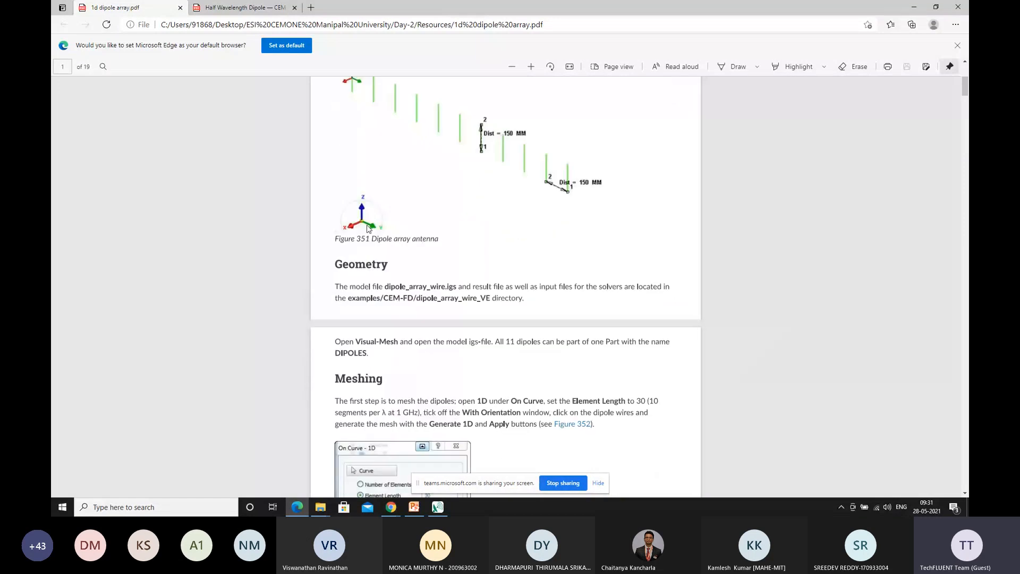
scroll(482, 303, down, 2)
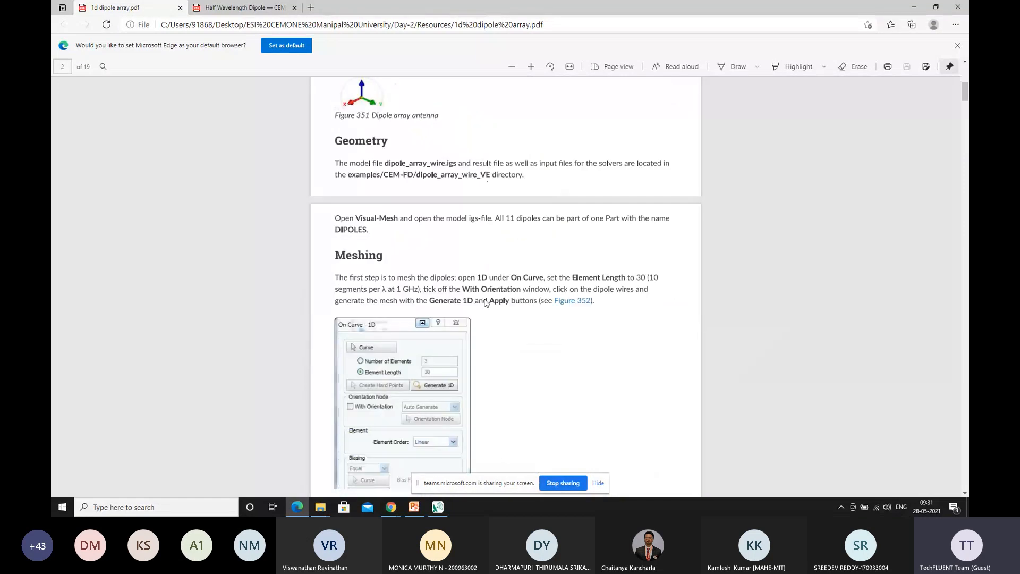
scroll(484, 302, down, 1)
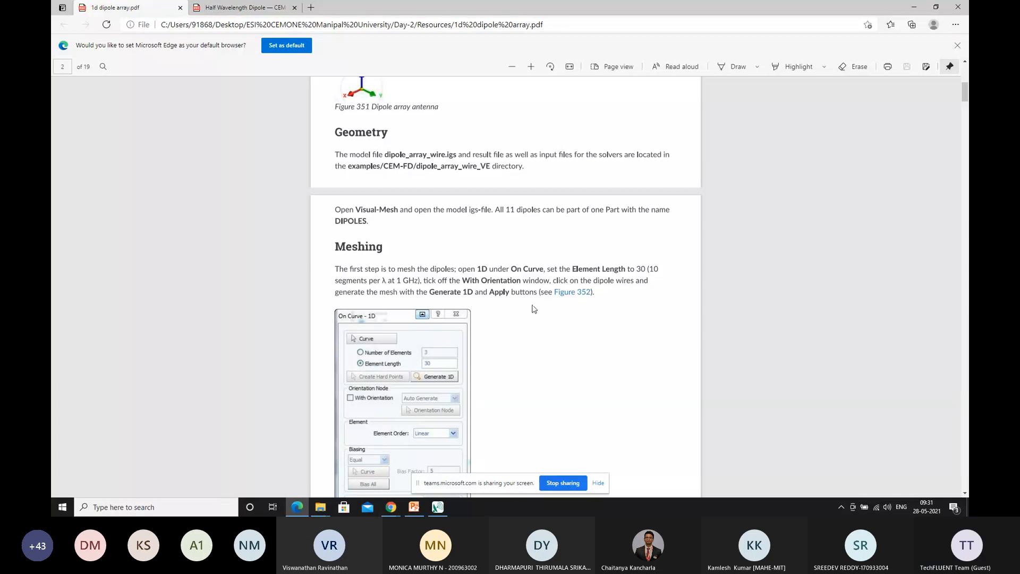
scroll(535, 308, up, 5)
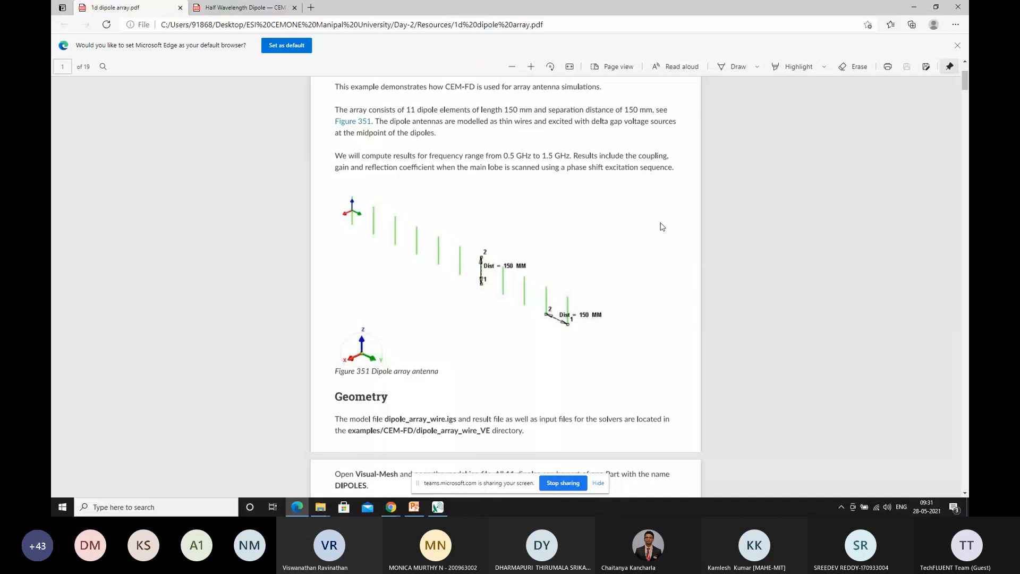
scroll(659, 160, down, 1)
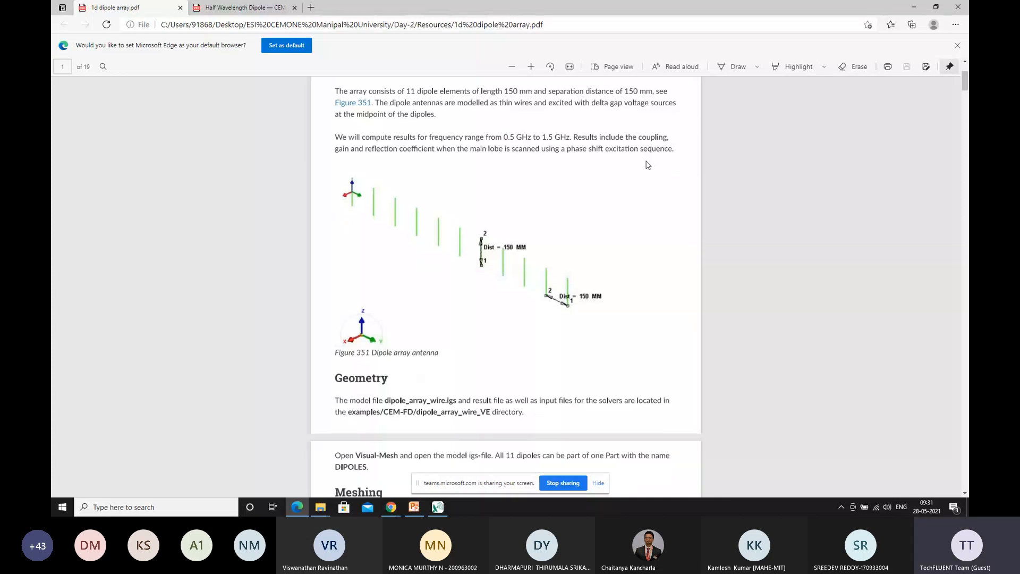
scroll(669, 159, up, 1)
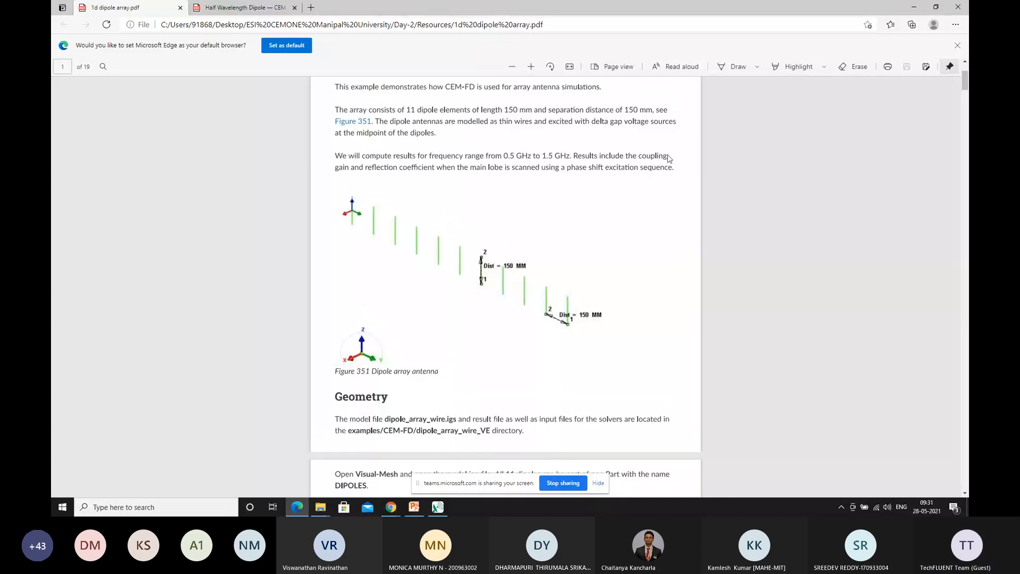
click(914, 7)
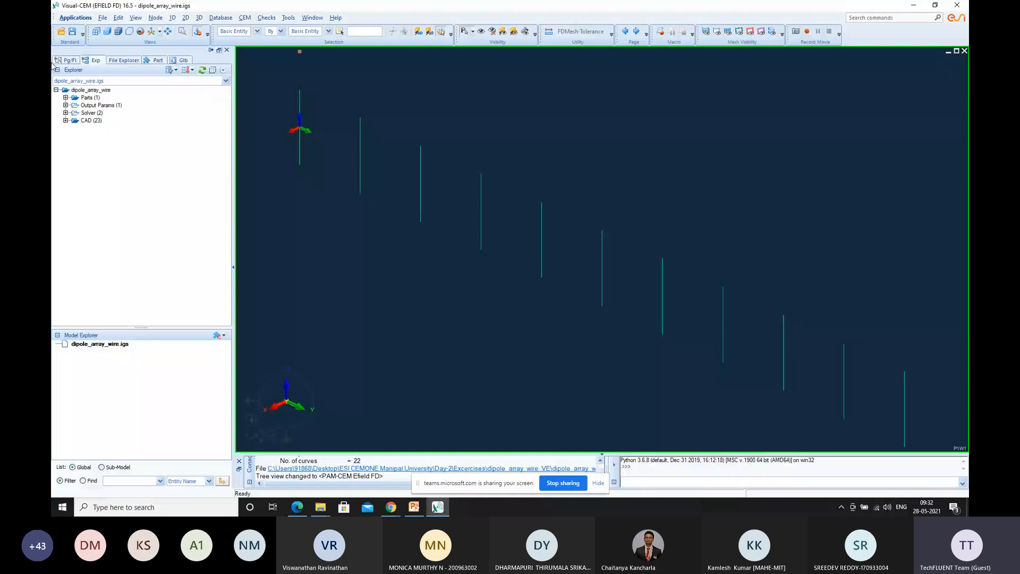
Expand the Parts group of the dipole_array_wire model and switch from the CEM application to Mesh
click(65, 98)
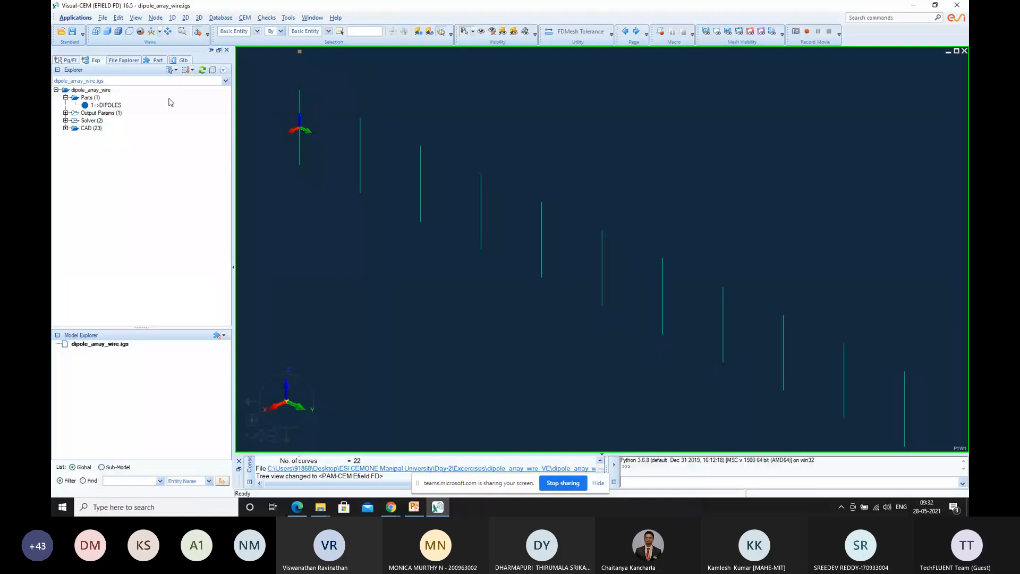
click(75, 17)
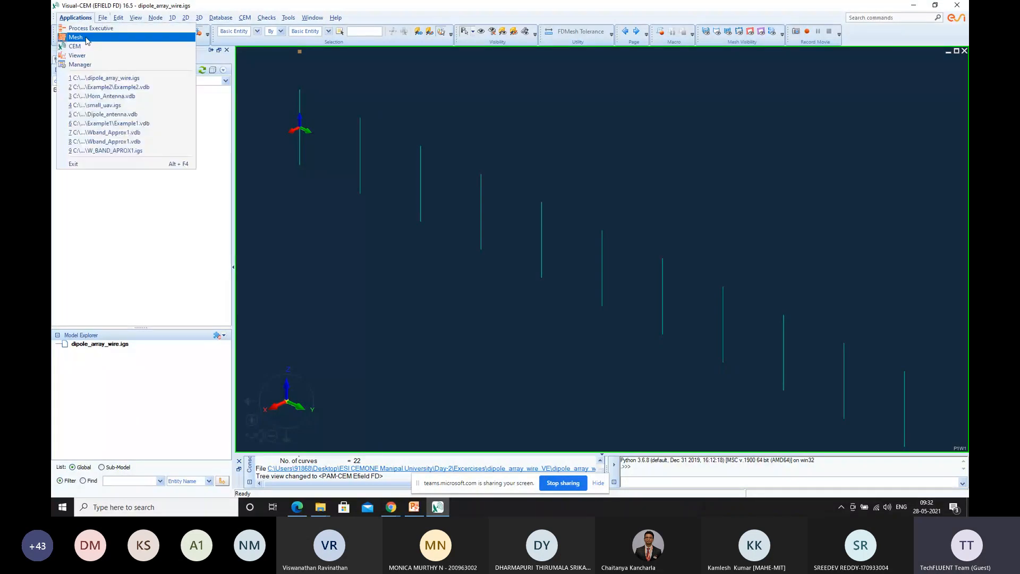
click(85, 37)
click(85, 38)
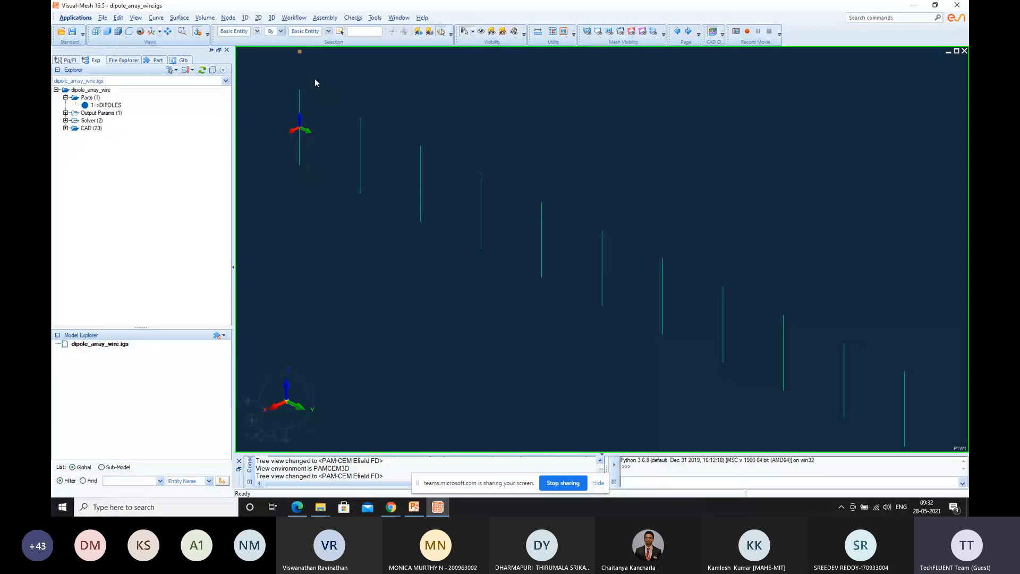
Start 1D meshing on curves and define the mesh by an element length of 30
click(227, 19)
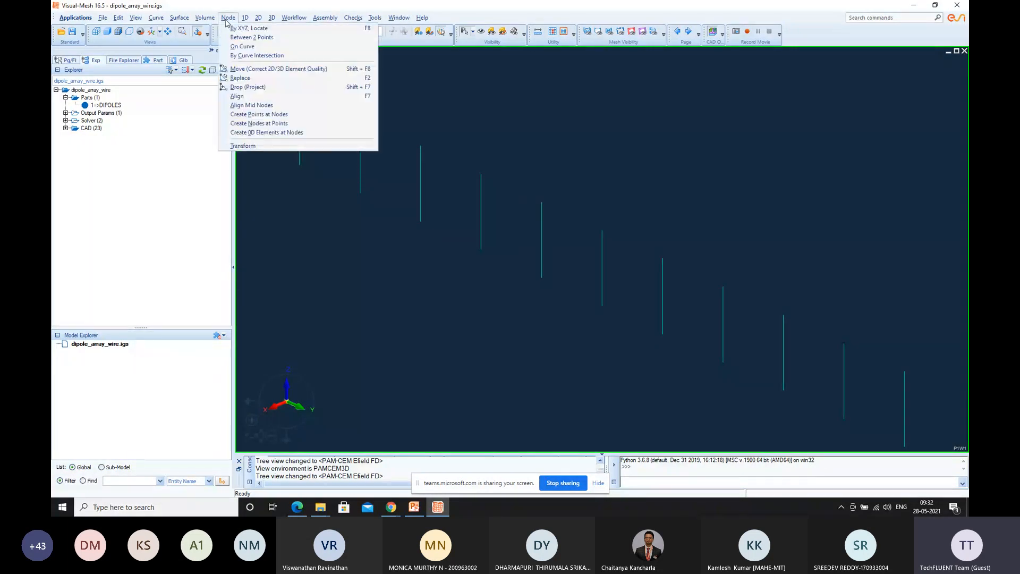
mouse_move(246, 20)
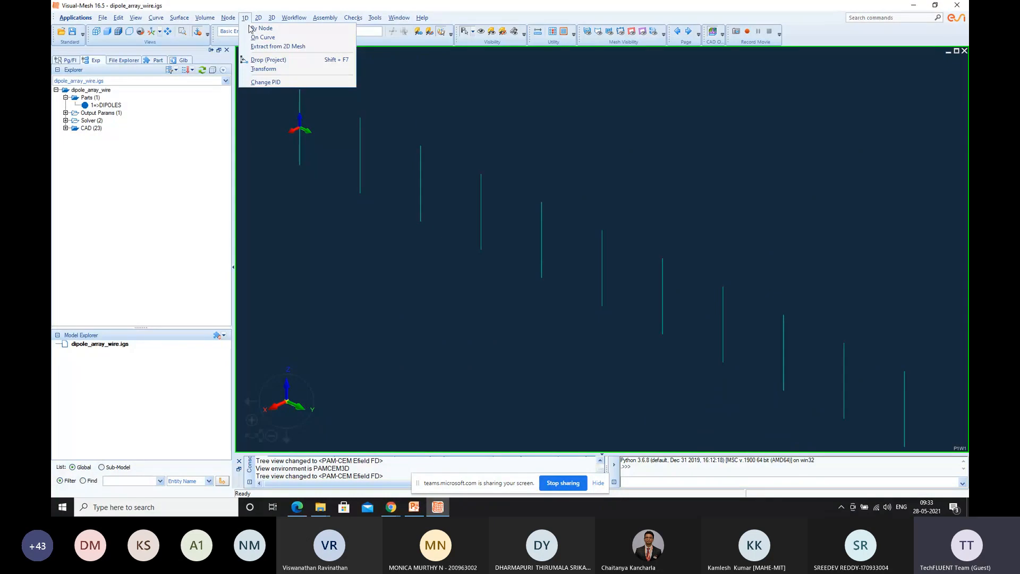
click(258, 37)
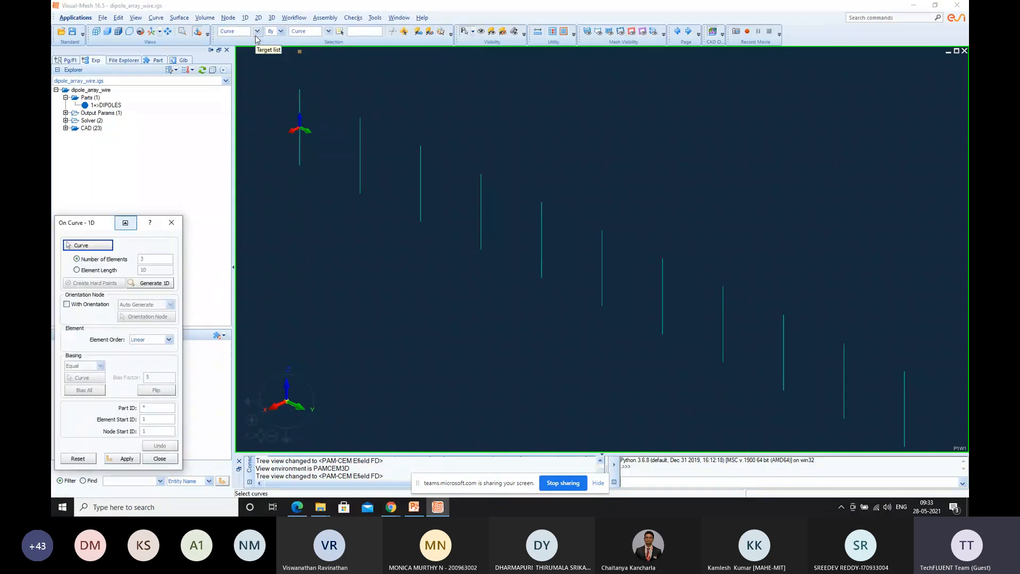
drag(93, 230, 149, 105)
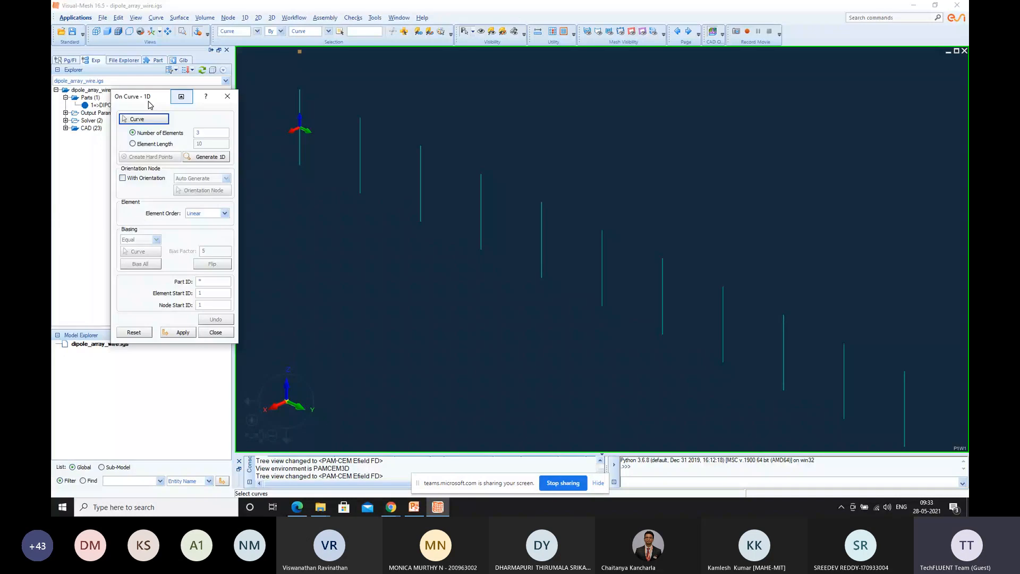
click(154, 144)
double_click(216, 144)
text(30)
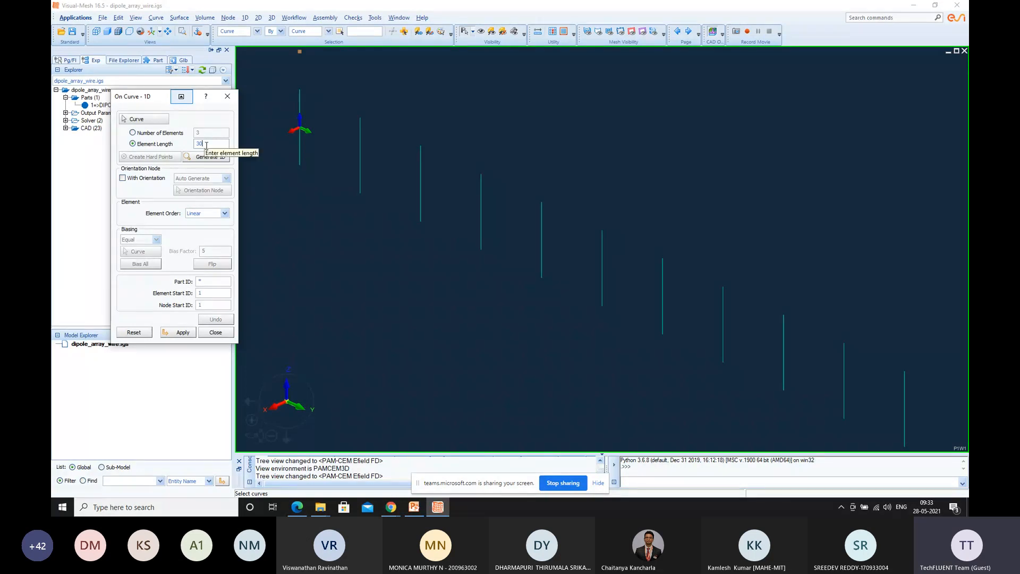
Select all dipole wire curves, generate the 1D mesh on them, apply it and close the meshing dialog
click(213, 156)
click(134, 123)
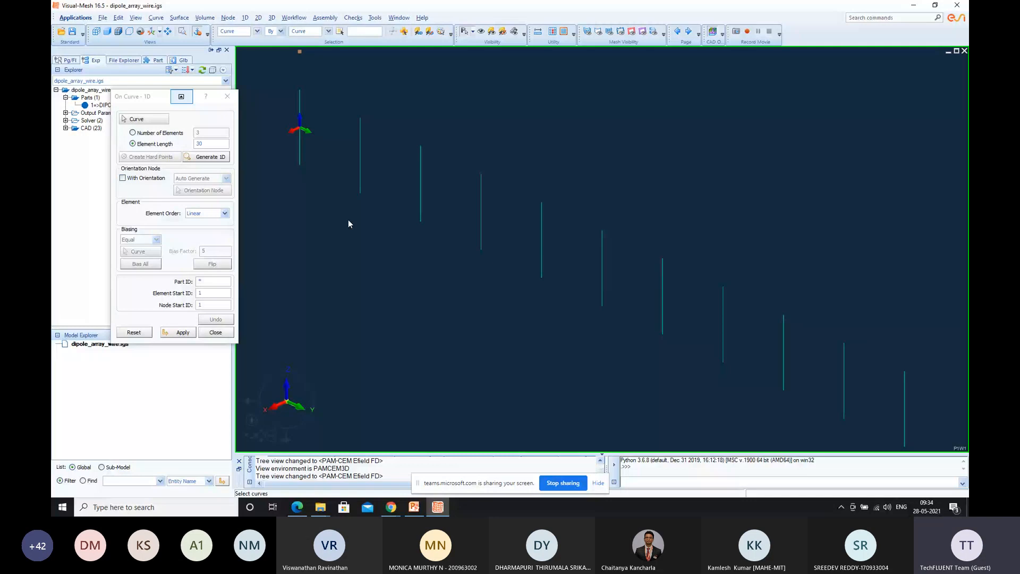
key(ctrl+a)
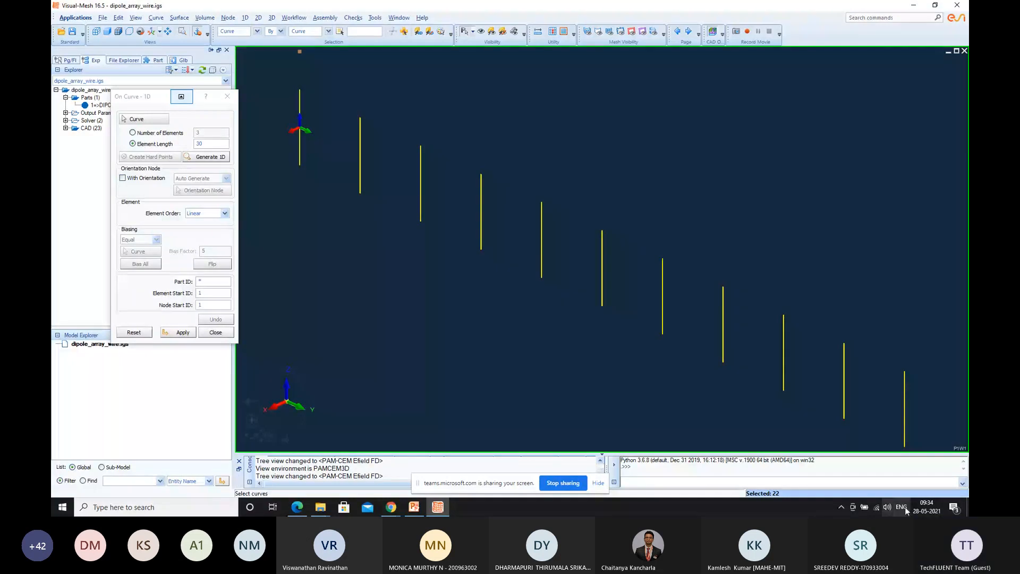
click(208, 157)
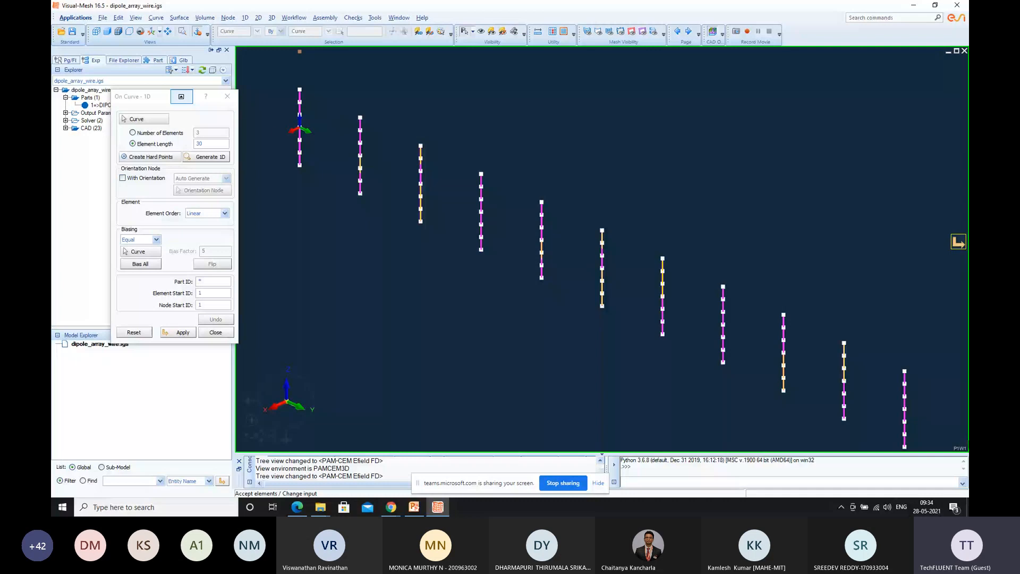
click(184, 333)
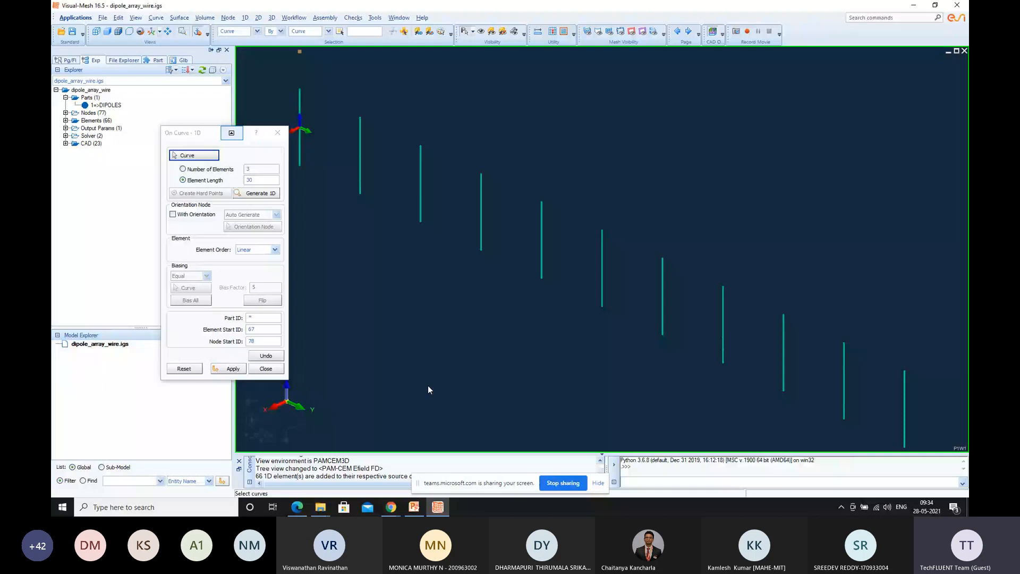
key(Escape)
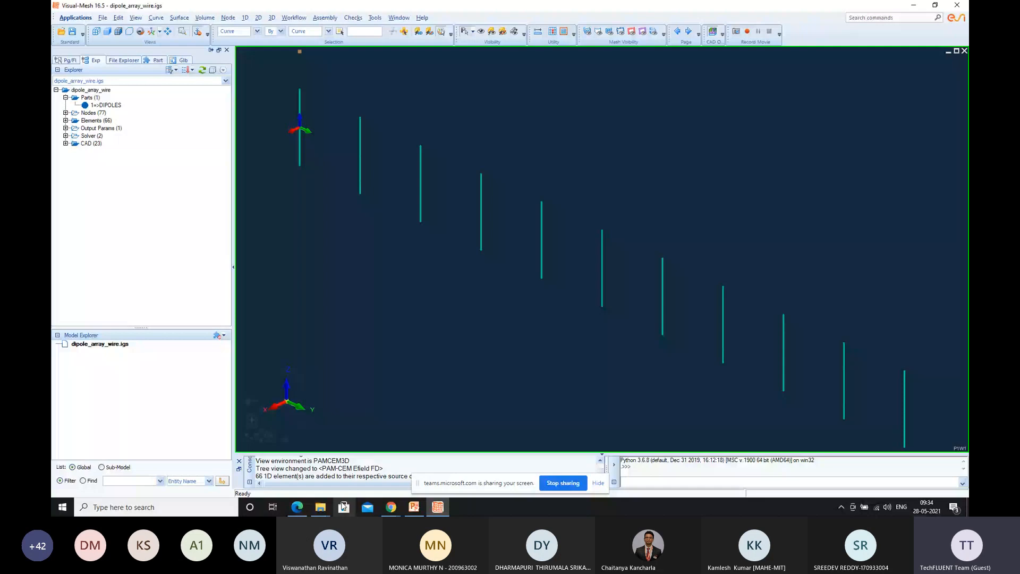
Switch to Edge, read the meshing, material and external medium instructions in 1d dipole array.pdf, and return to Visual-Mesh
click(297, 507)
scroll(523, 210, up, 1)
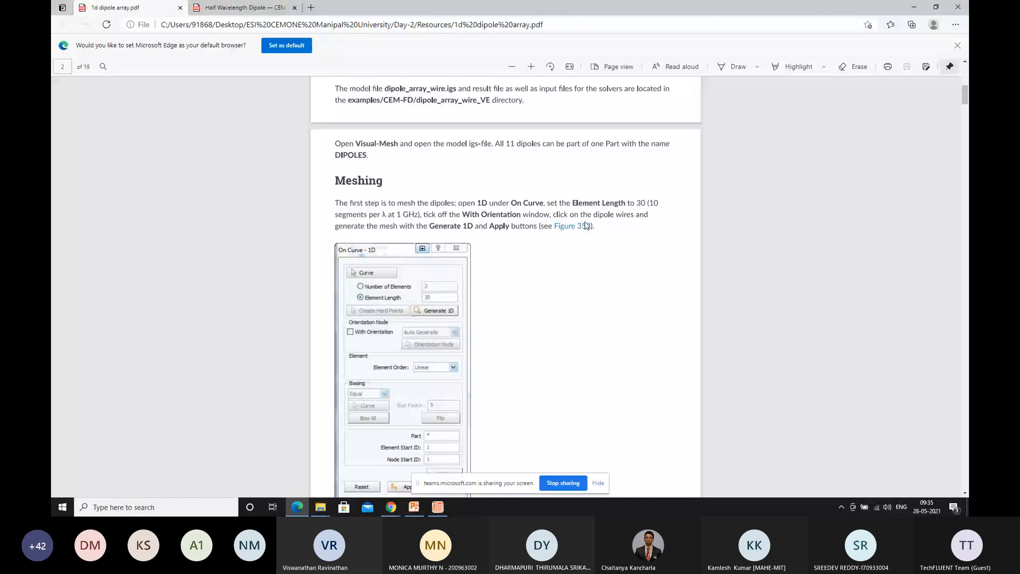
scroll(485, 220, down, 1)
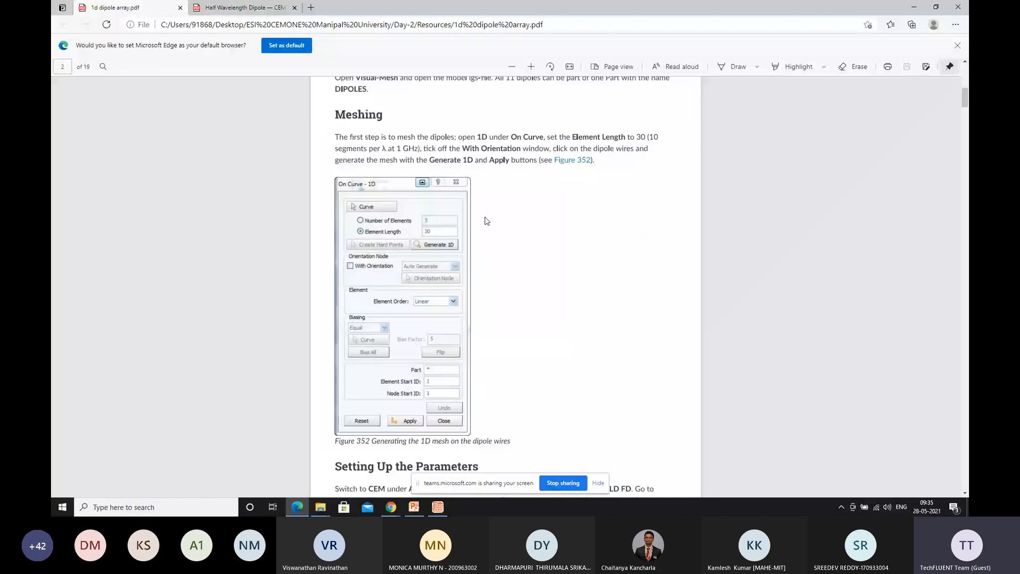
scroll(485, 221, down, 1)
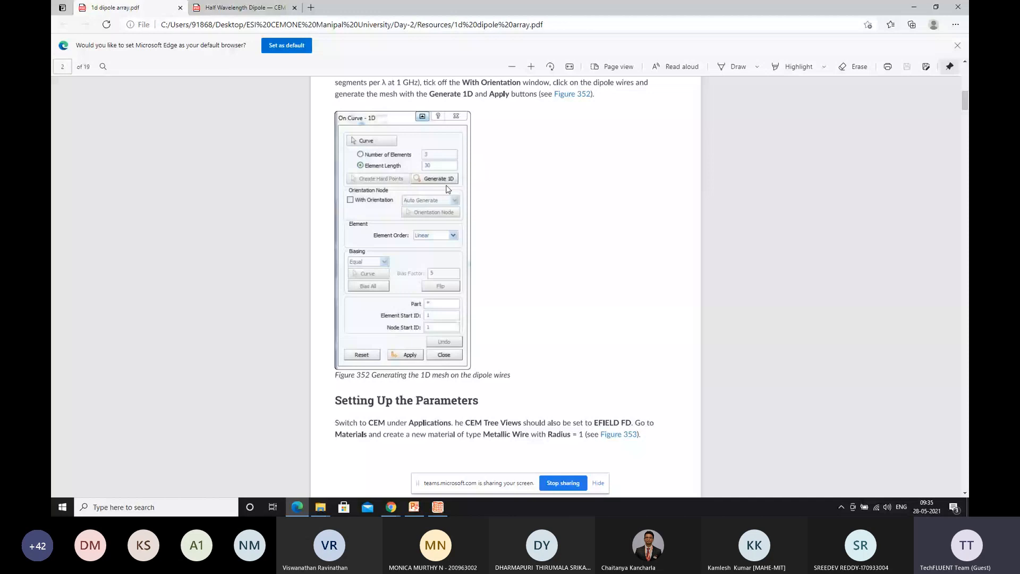
scroll(446, 189, down, 3)
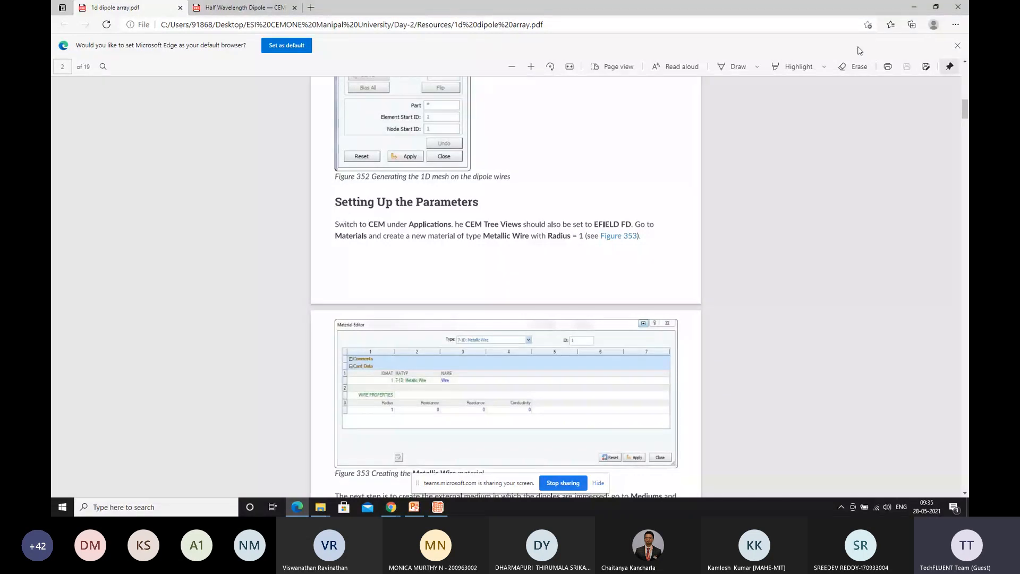
scroll(504, 176, down, 1)
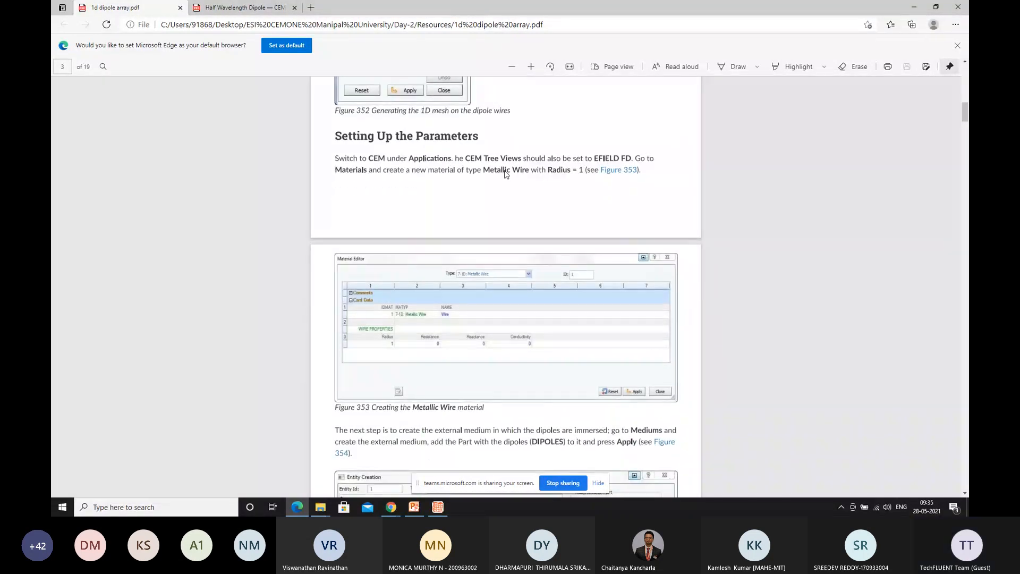
scroll(505, 174, down, 1)
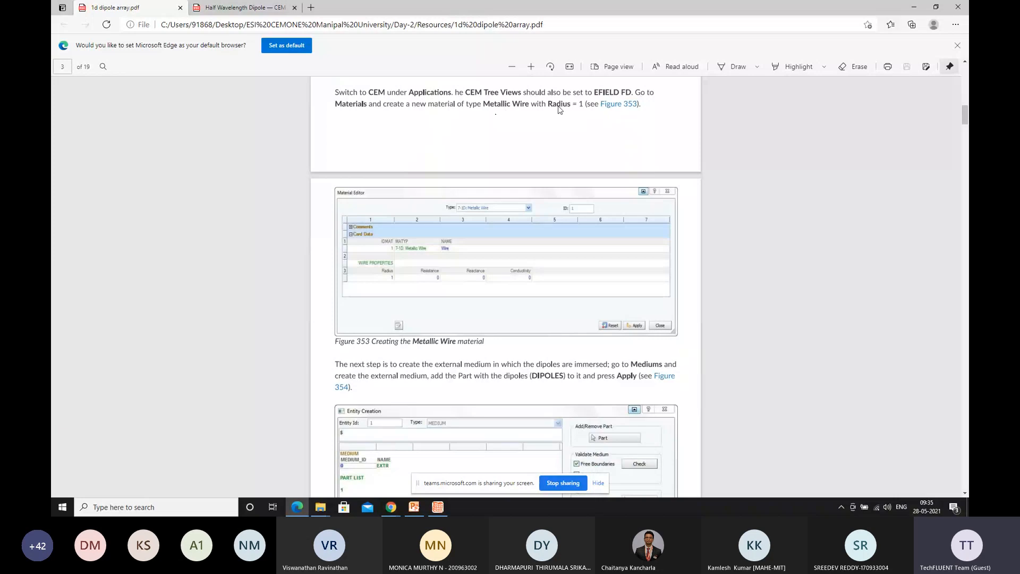
scroll(559, 109, down, 2)
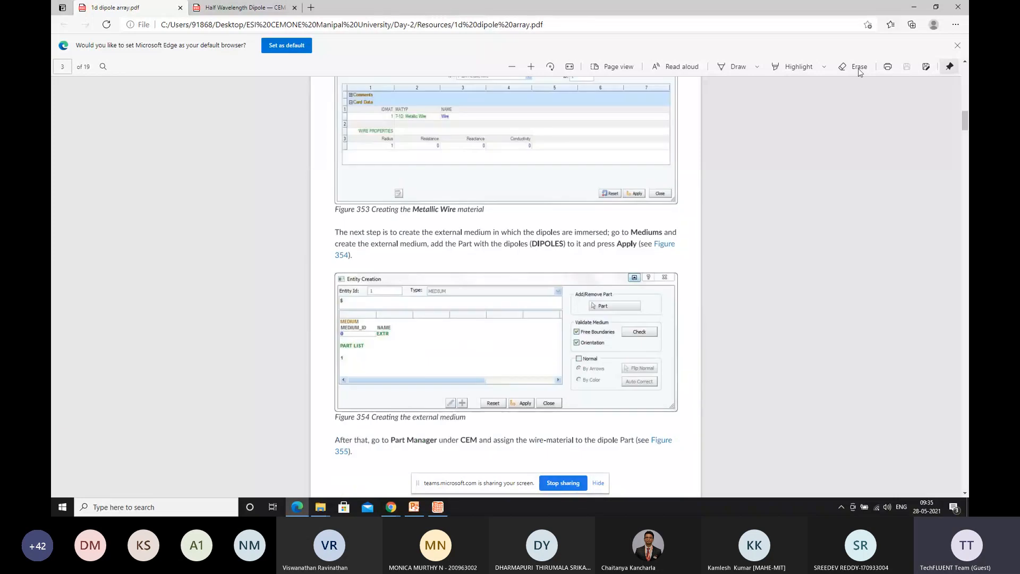
click(917, 7)
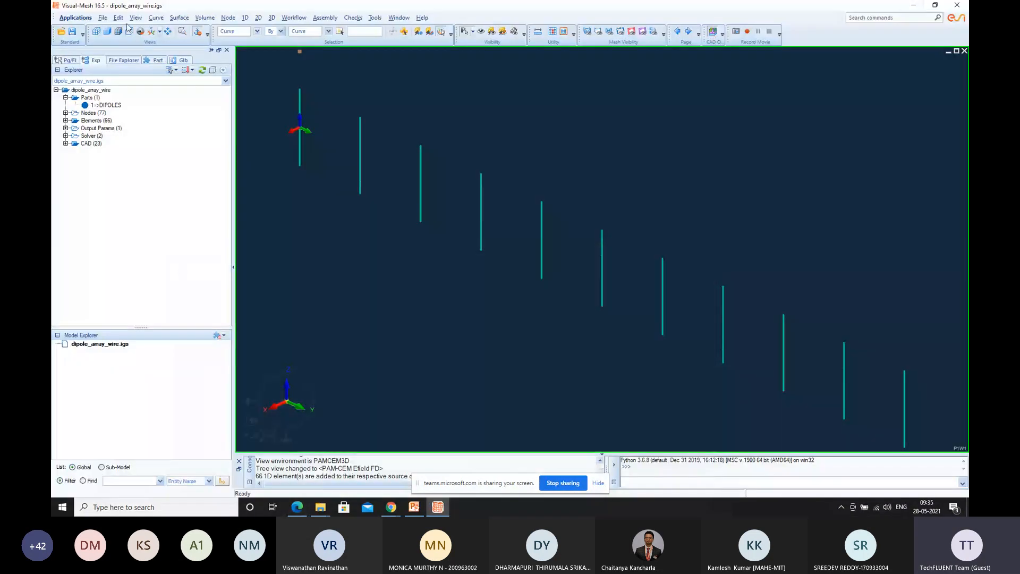
Switch from the Mesh application to CEM and look at the CEM tree view options
click(87, 19)
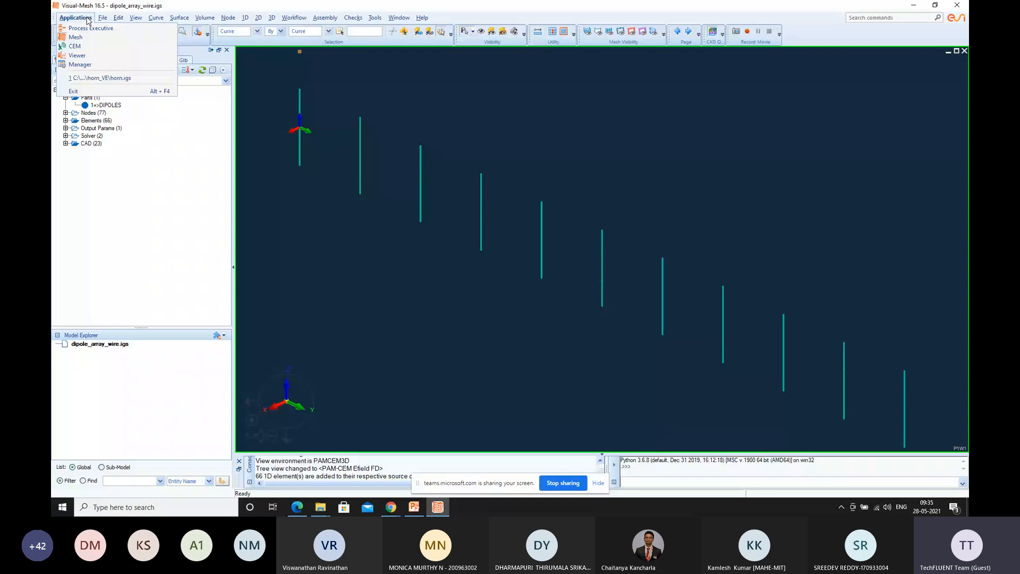
click(86, 49)
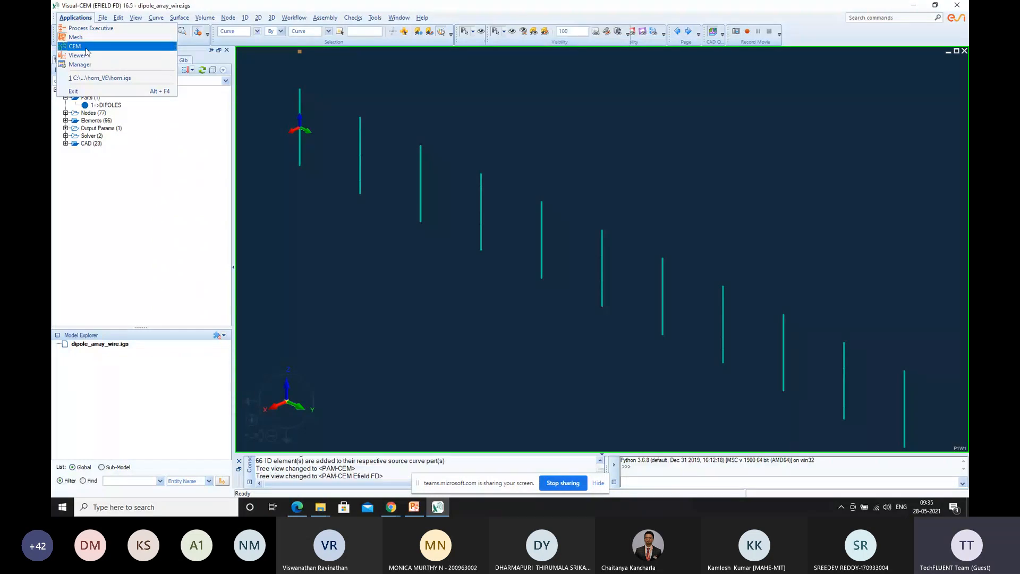
click(136, 18)
mouse_move(167, 254)
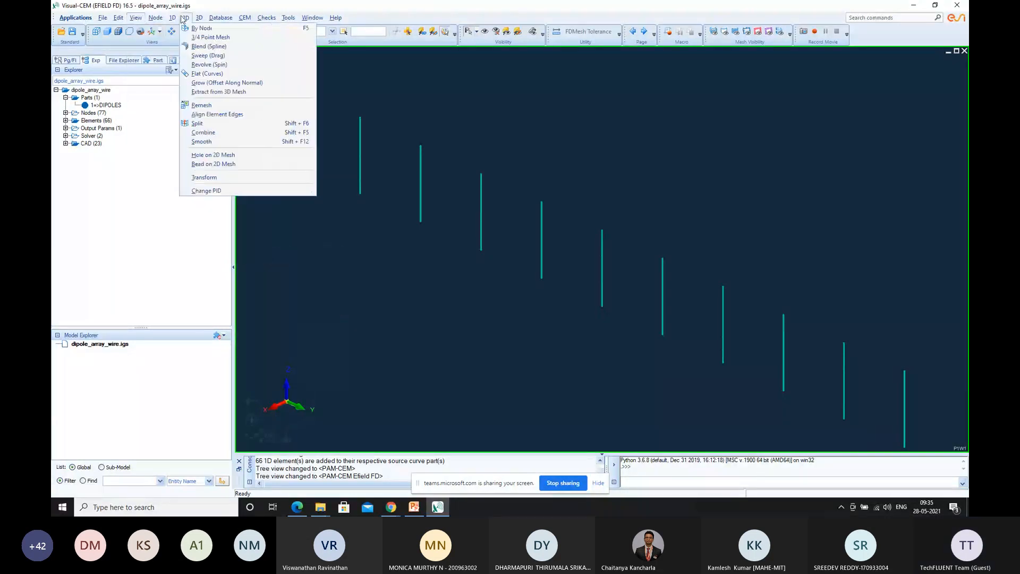
mouse_move(179, 20)
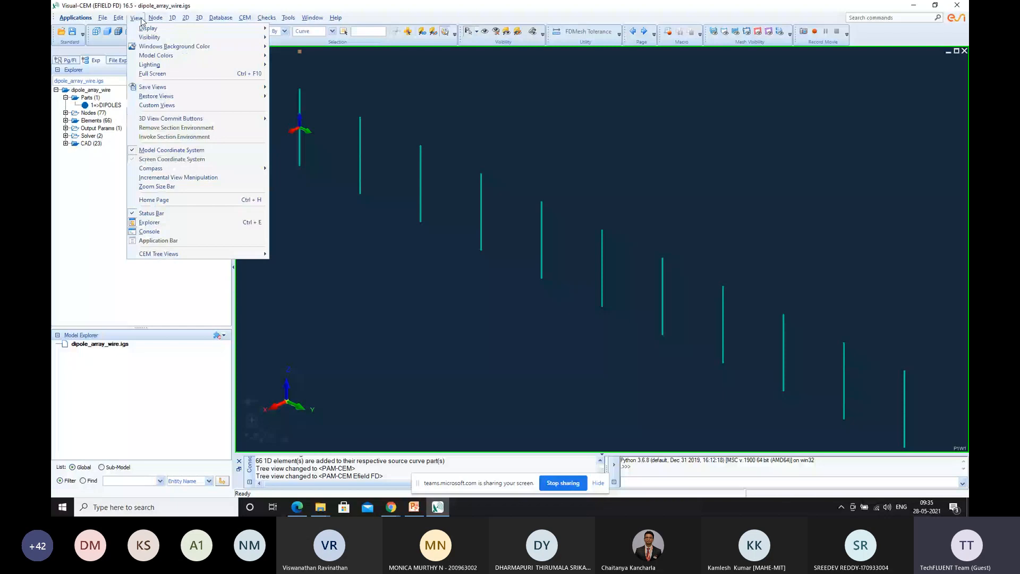
Create a 1D Metallic Wire material with a radius of 1 and close the Material Editor
mouse_move(244, 20)
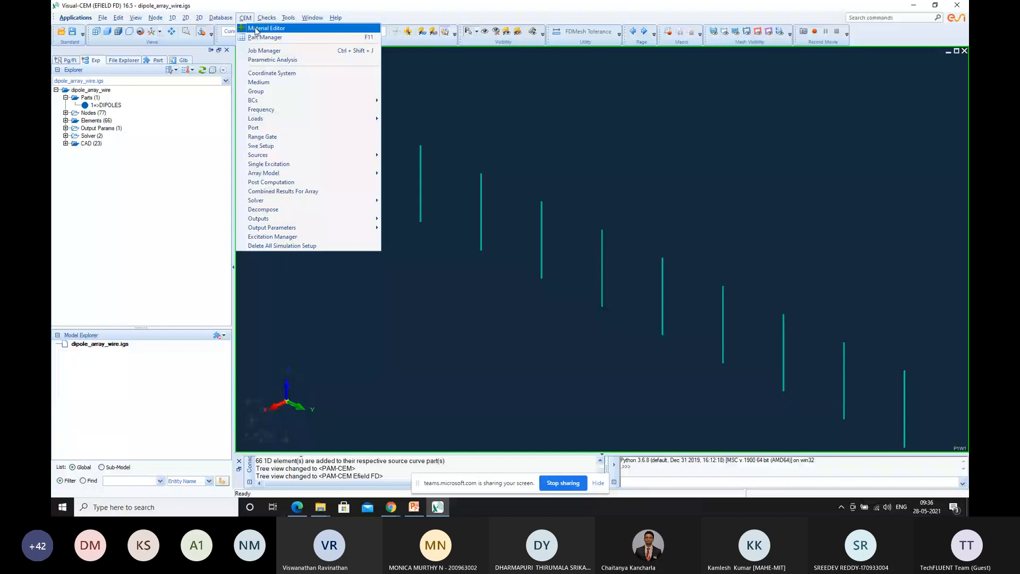
click(255, 28)
click(289, 314)
click(292, 329)
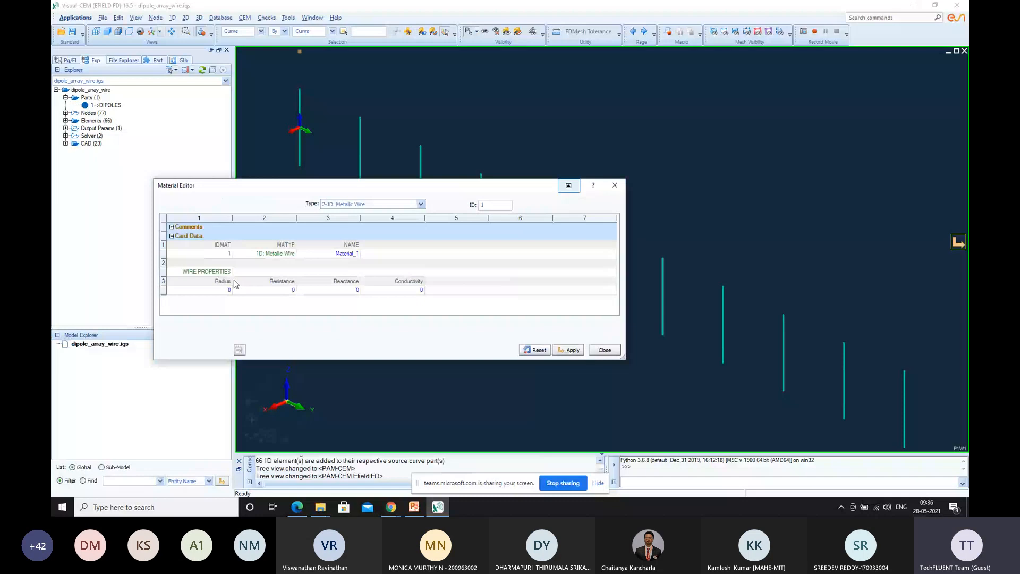
click(229, 290)
text(1)
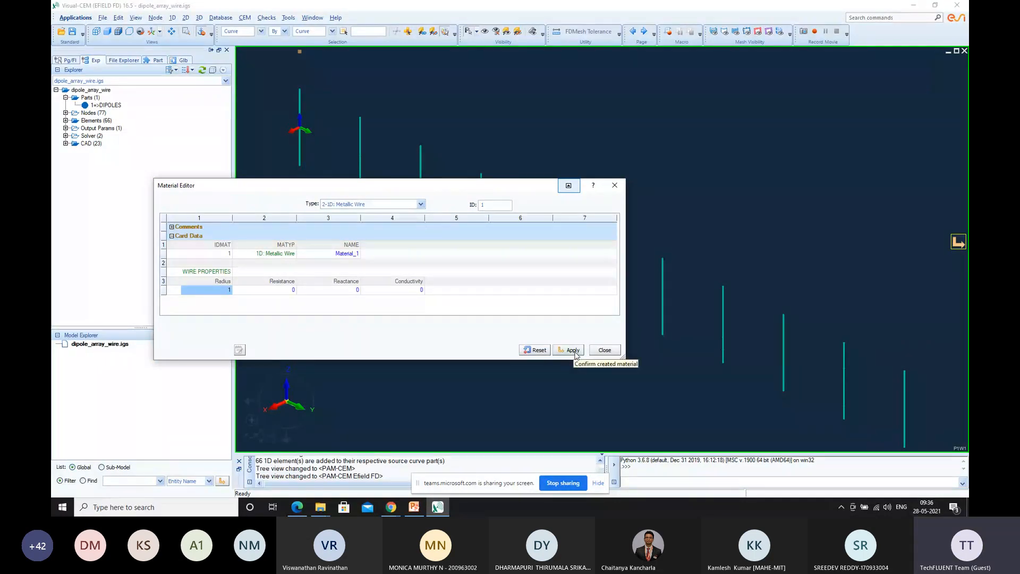
click(574, 351)
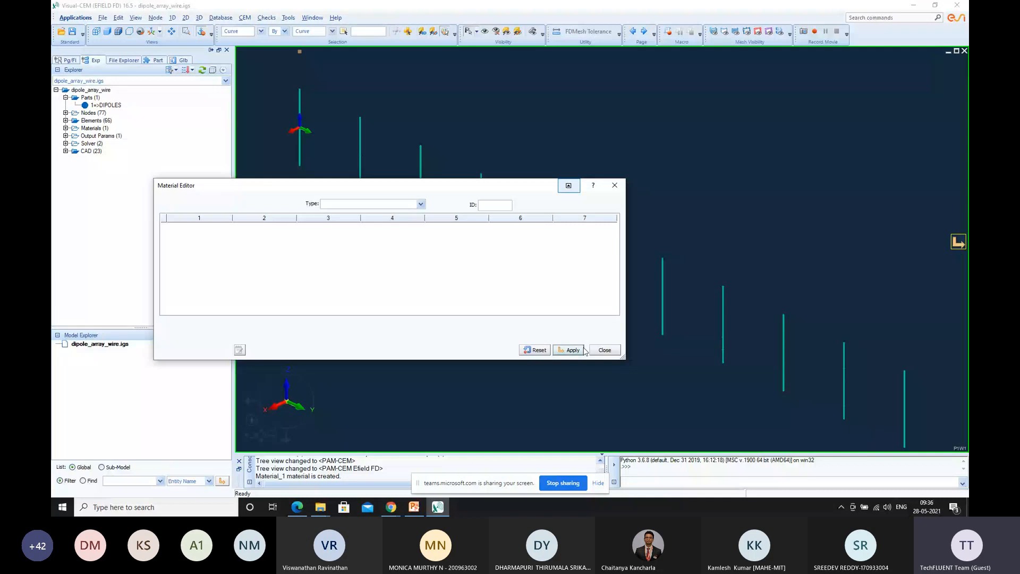
click(603, 350)
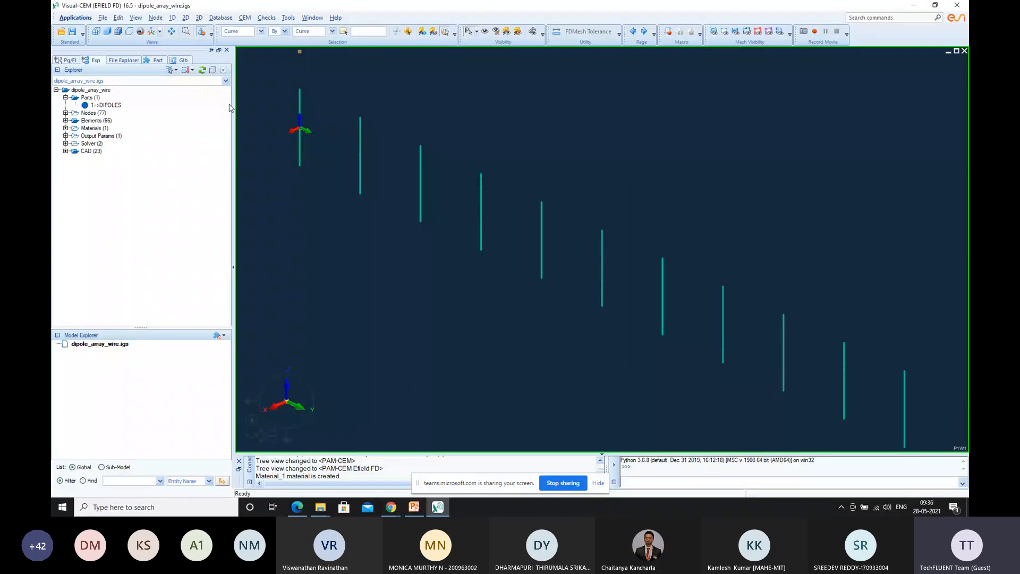
Assign the wire material Material_1 to the DIPOLES part in the Part Manager and close it
click(245, 18)
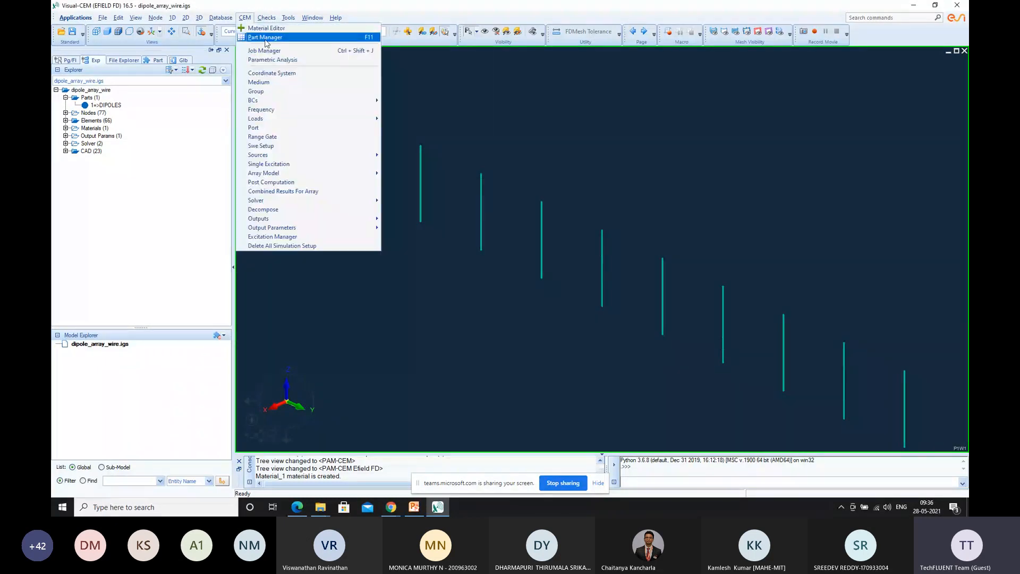
click(265, 38)
click(642, 341)
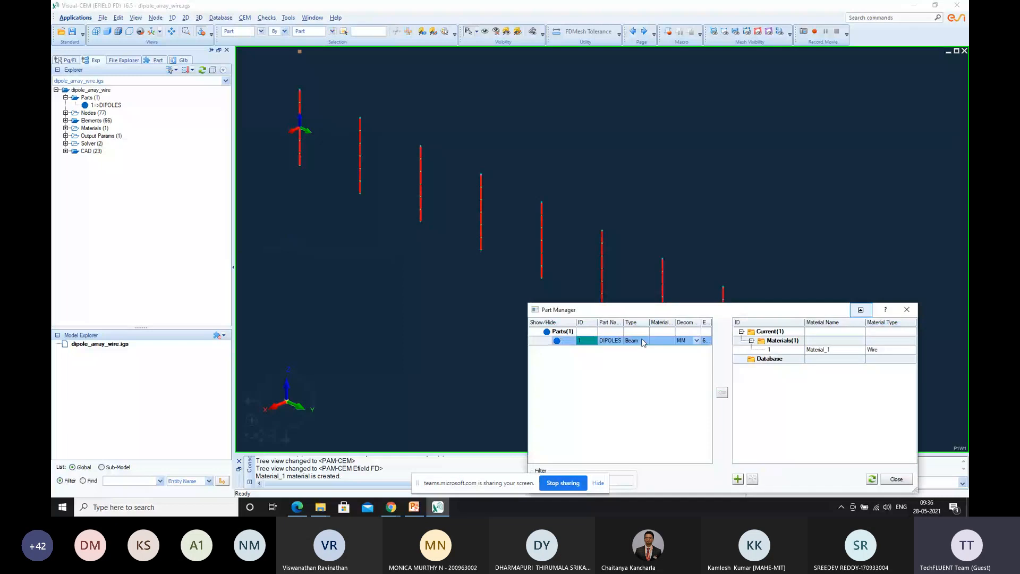
click(781, 349)
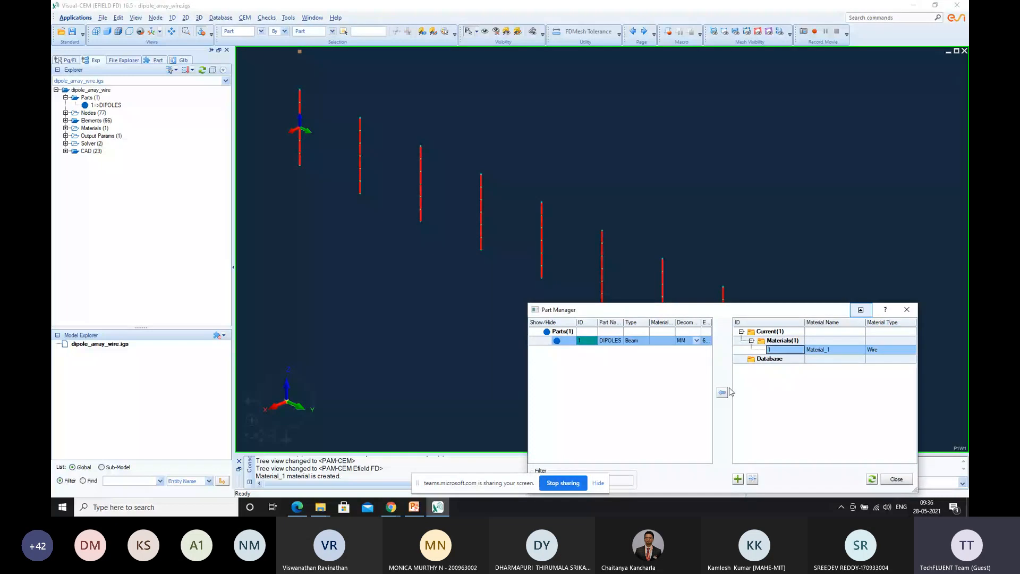
click(722, 393)
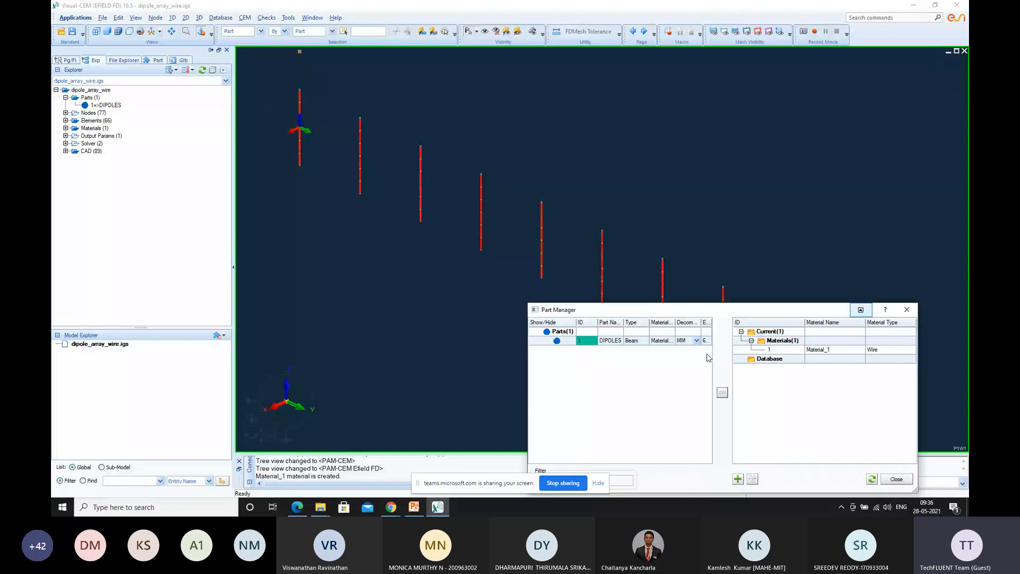
click(906, 479)
Create the external medium EXTR with the DIPOLES part in its part list
click(247, 18)
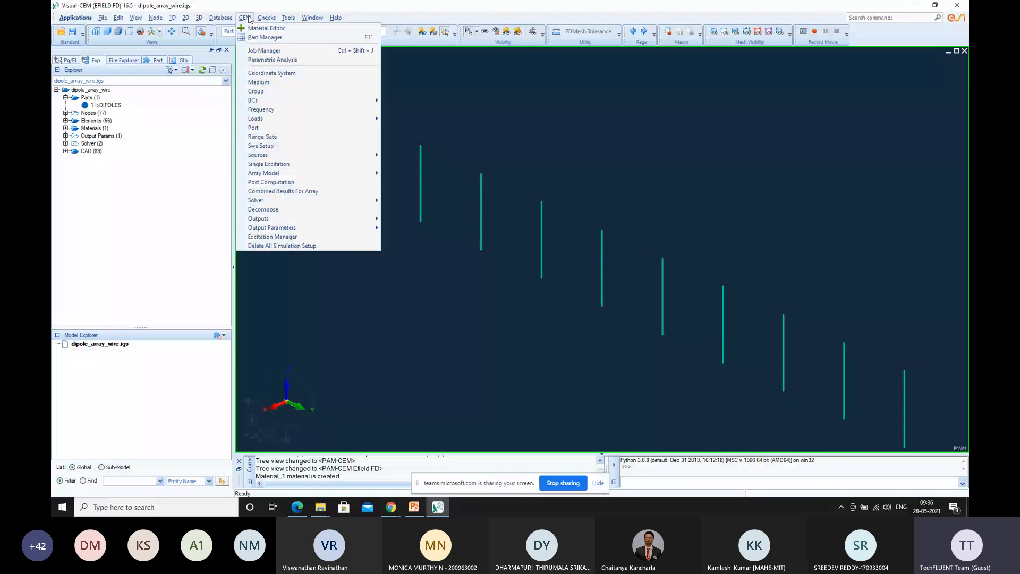
click(259, 82)
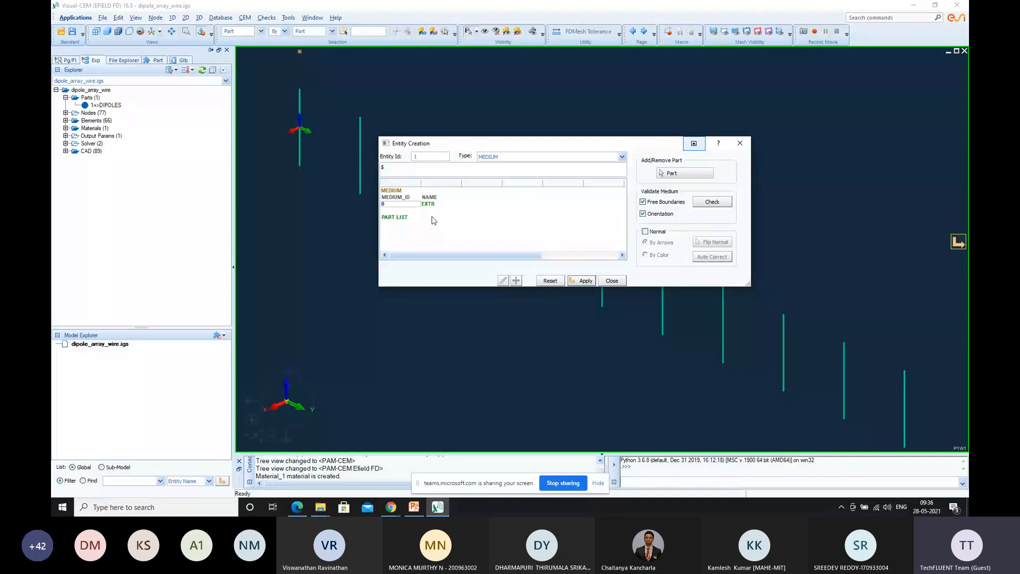
click(709, 174)
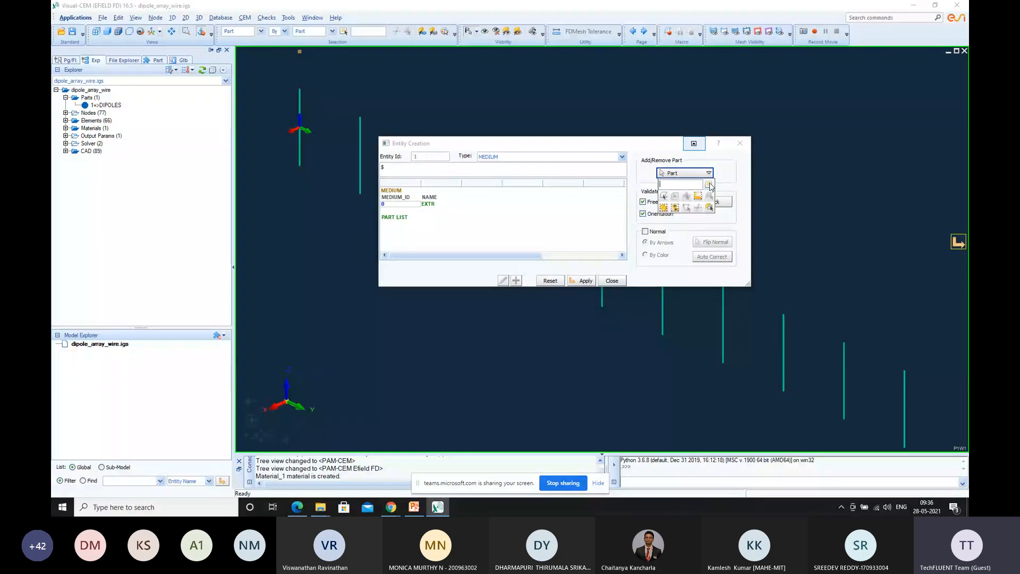
click(708, 184)
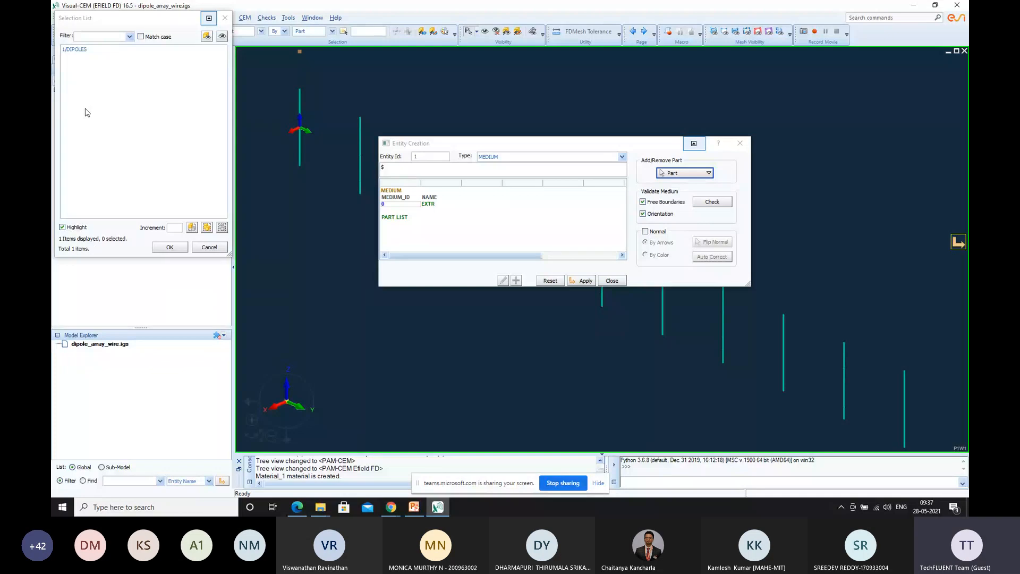
click(81, 50)
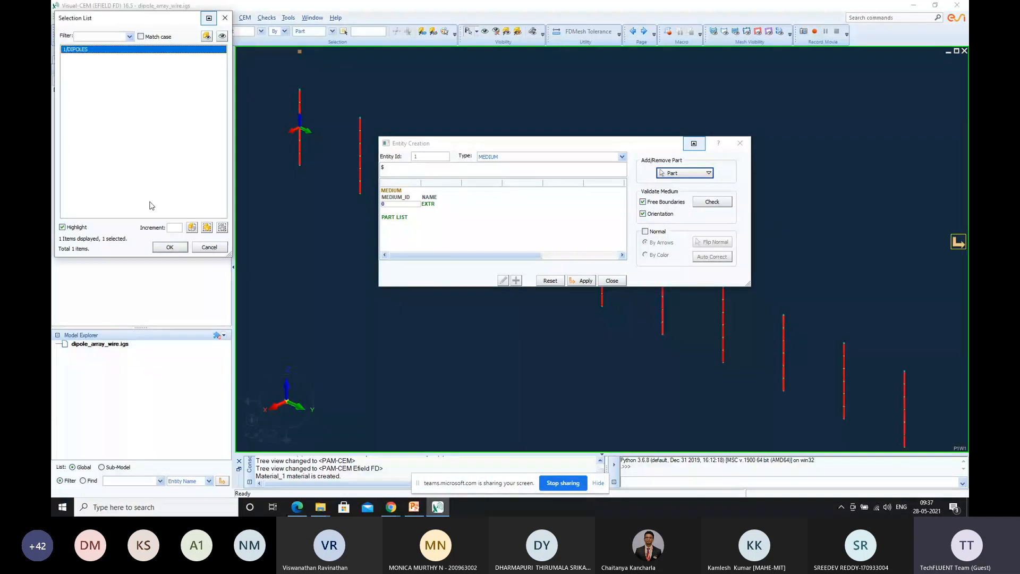
click(170, 247)
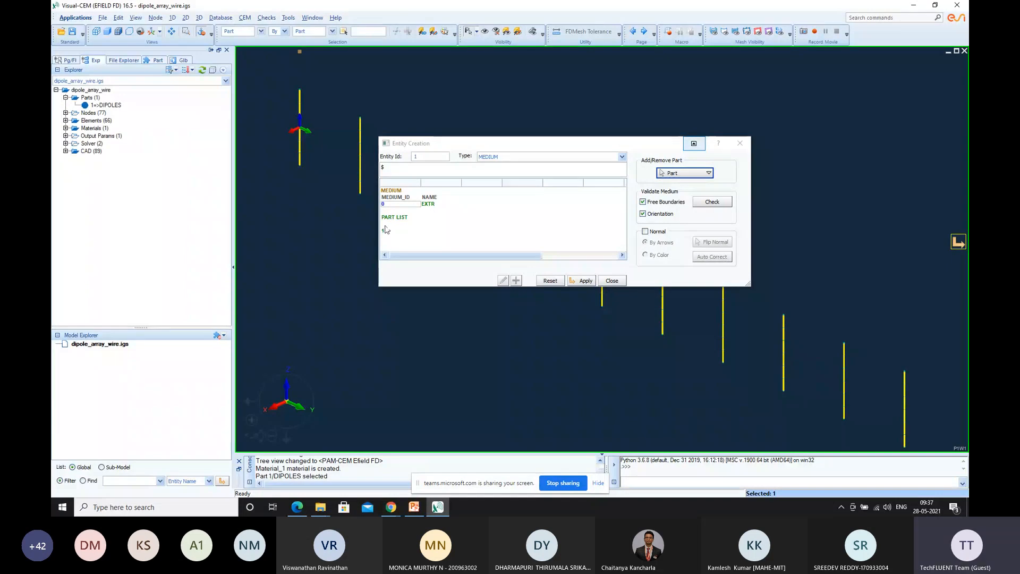
click(585, 281)
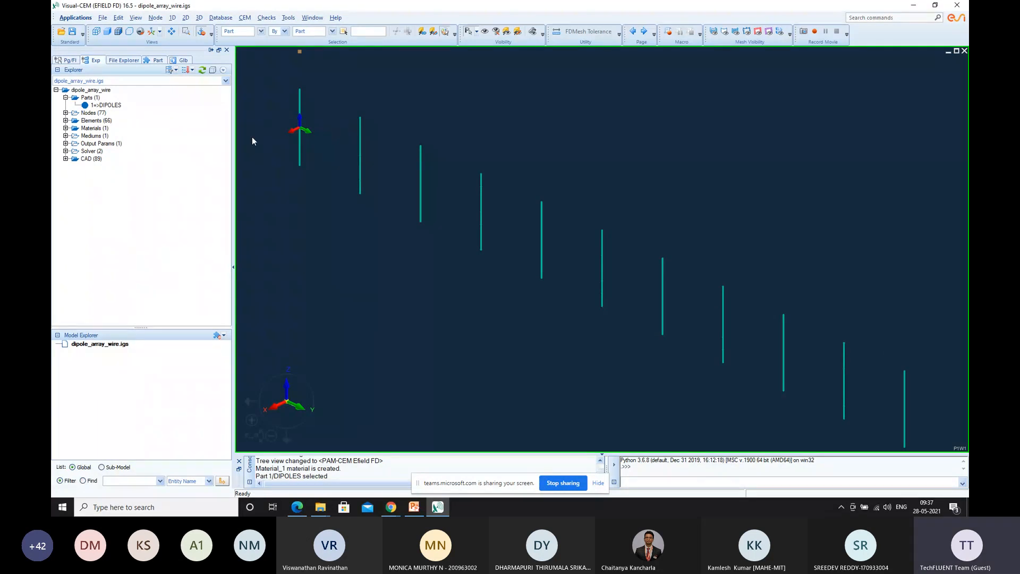
Start a frequency definition with range INTERVAL and set its start frequency to 500000000
click(245, 18)
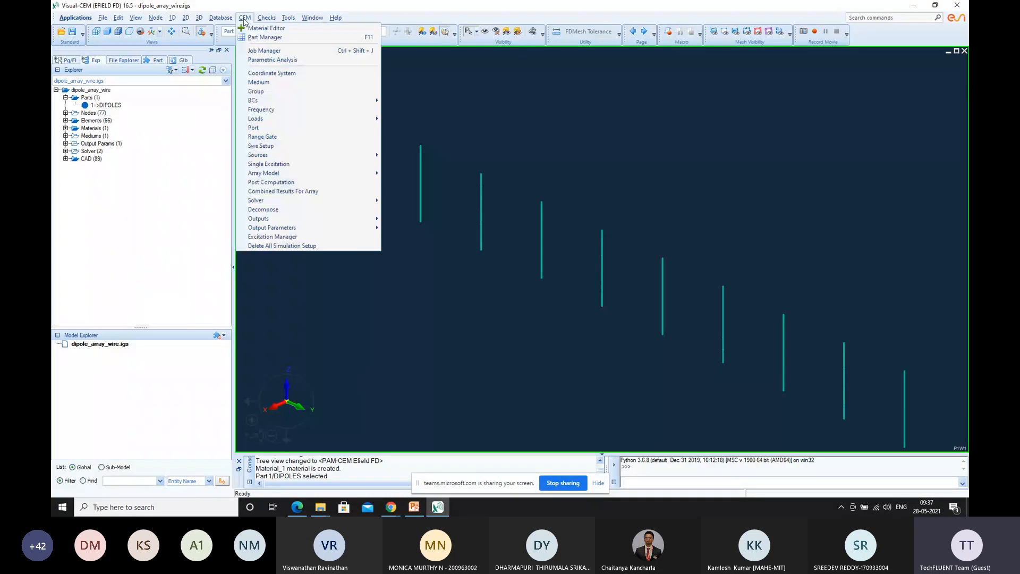
click(262, 110)
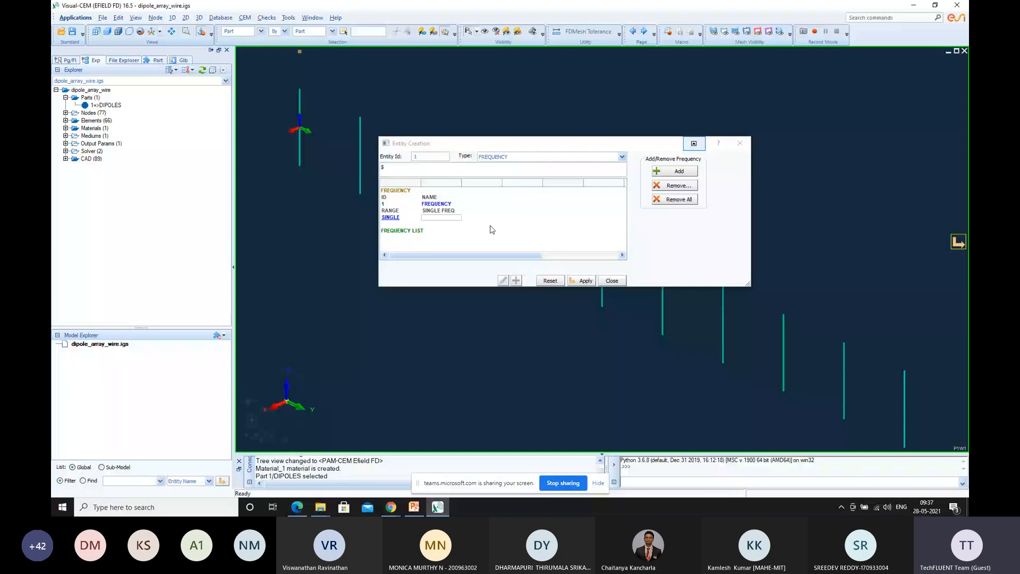
click(391, 218)
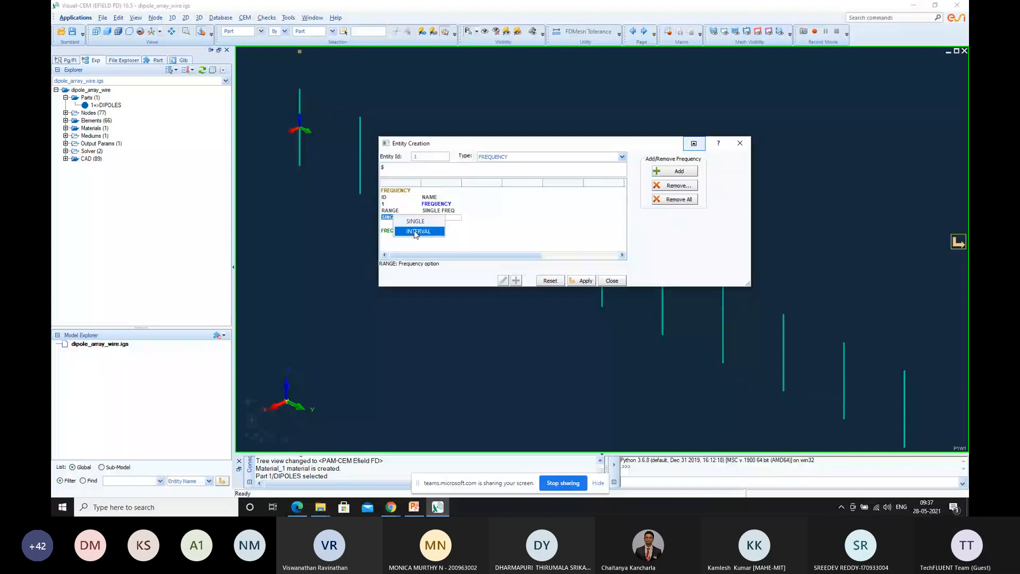
click(416, 231)
click(478, 218)
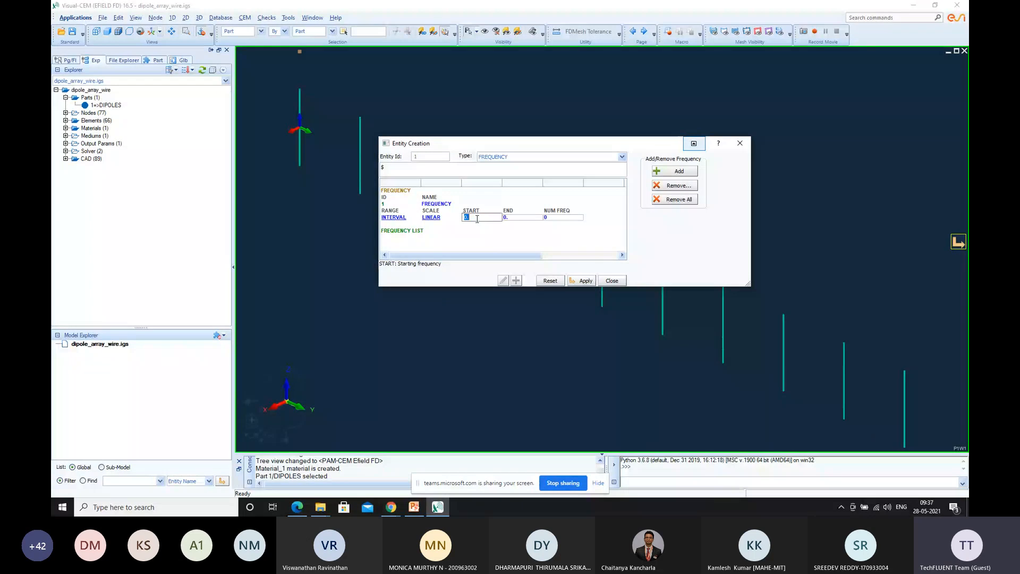
text(500)
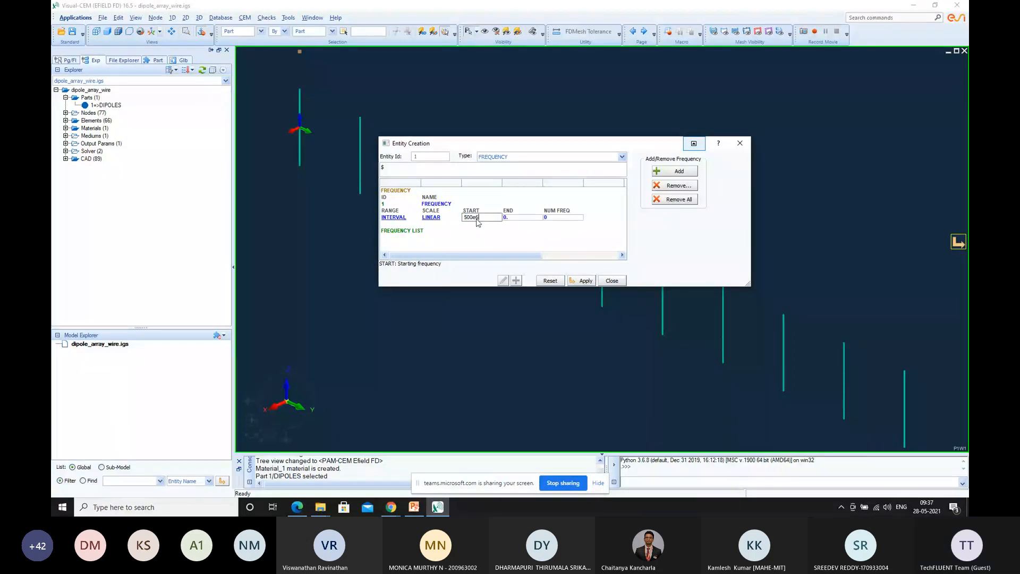
text(000000.)
Set the end frequency to 1.5E9 and the number of frequencies to 11, check the generated list, and apply the frequency definition
click(508, 217)
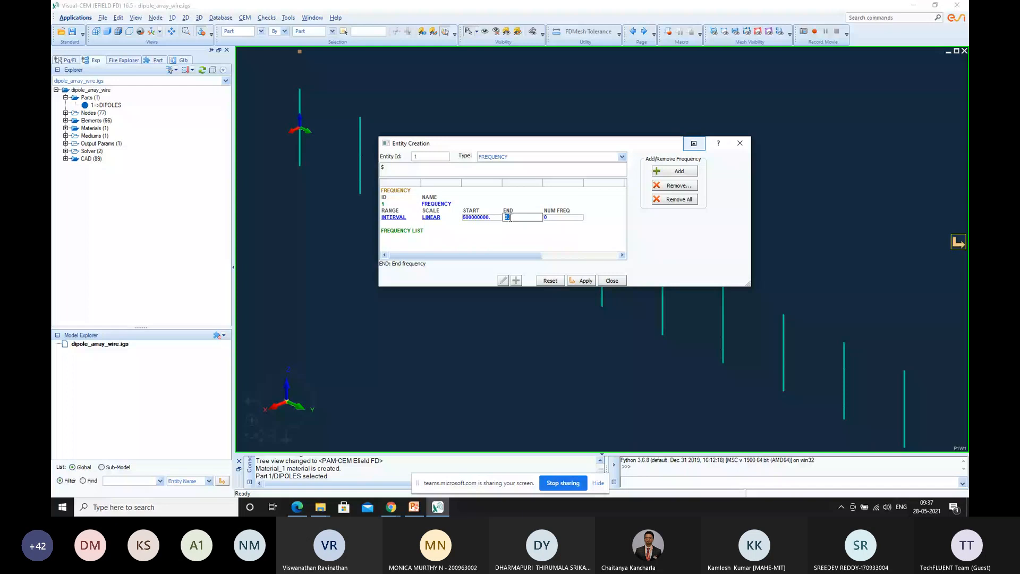
text(1.5)
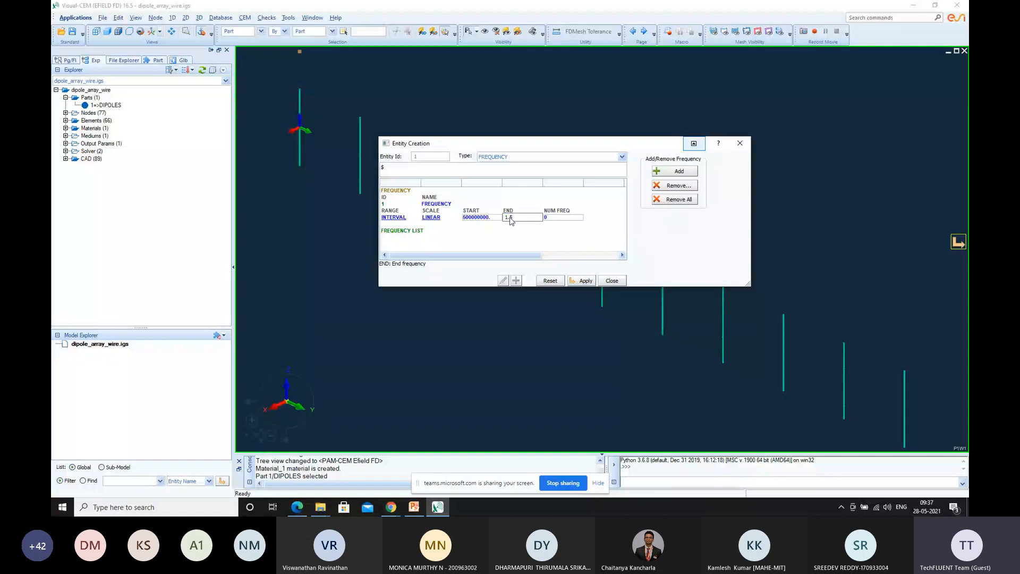
text(E9)
key(Return)
click(563, 218)
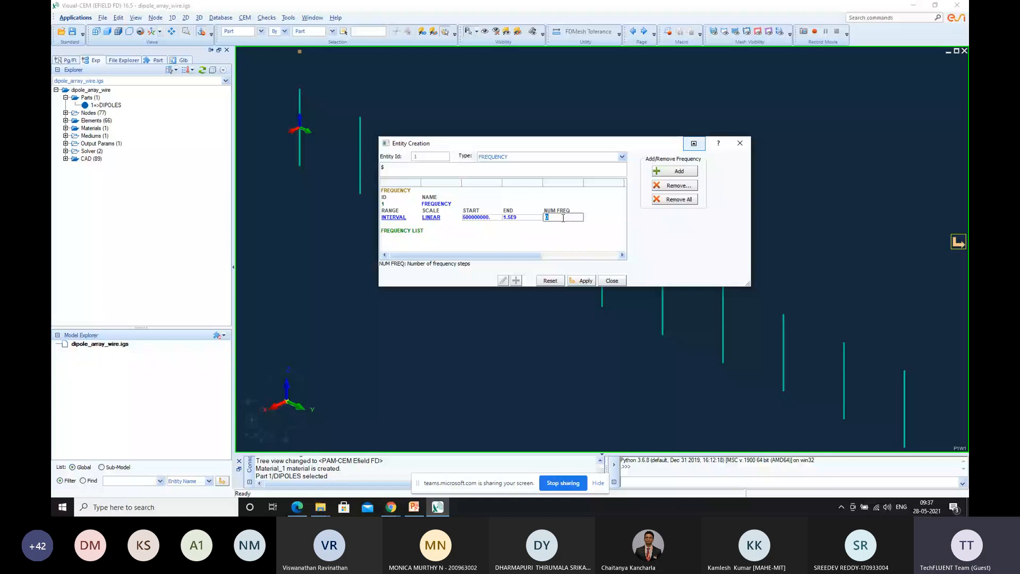
text(11)
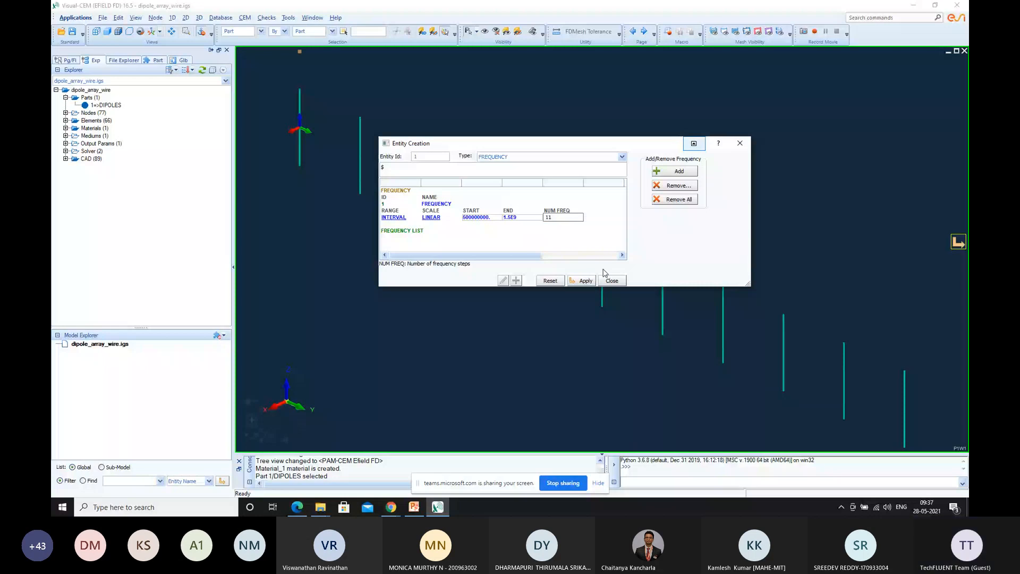
click(470, 249)
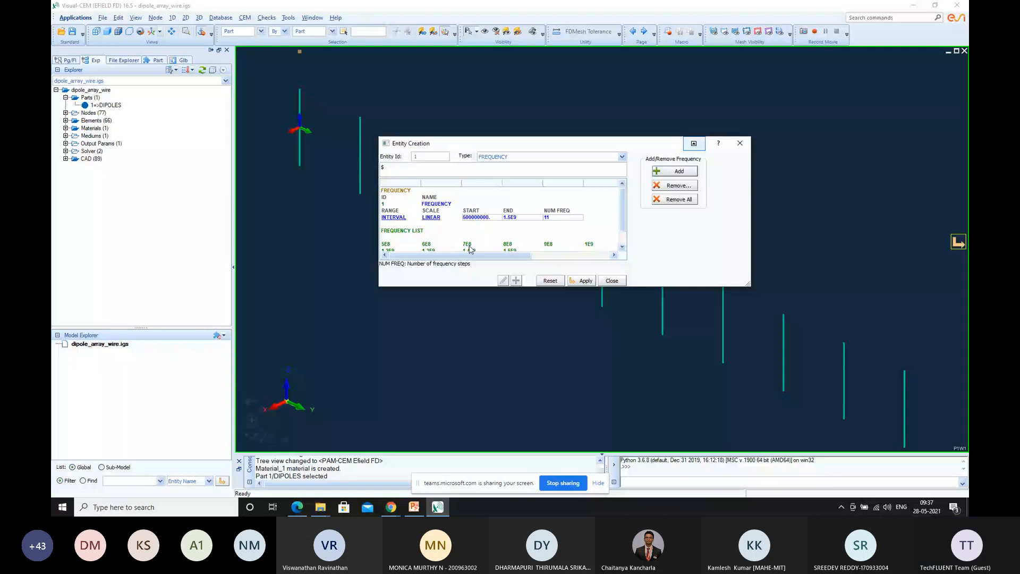
scroll(589, 235, down, 1)
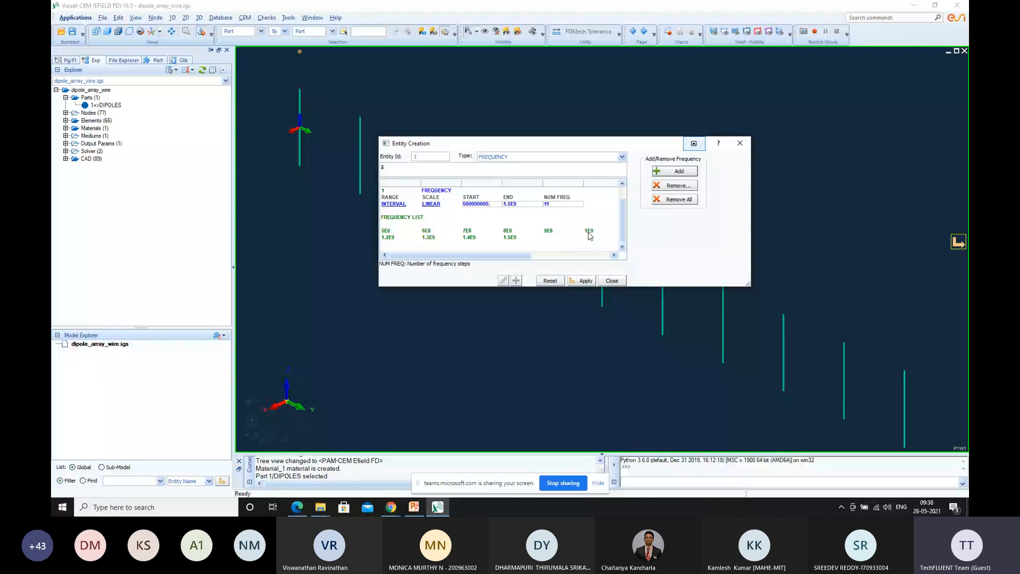
mouse_move(469, 256)
mouse_down()
mouse_move(547, 264)
mouse_move(469, 262)
mouse_up()
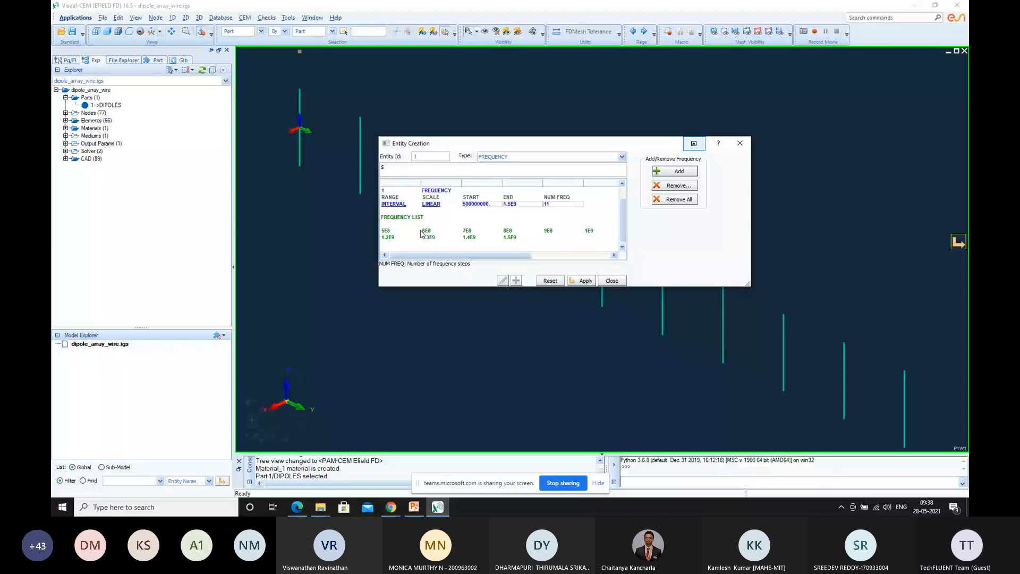
click(586, 280)
Start a Delta Gap source and place it at Node 1, the centre of the first dipole
click(245, 18)
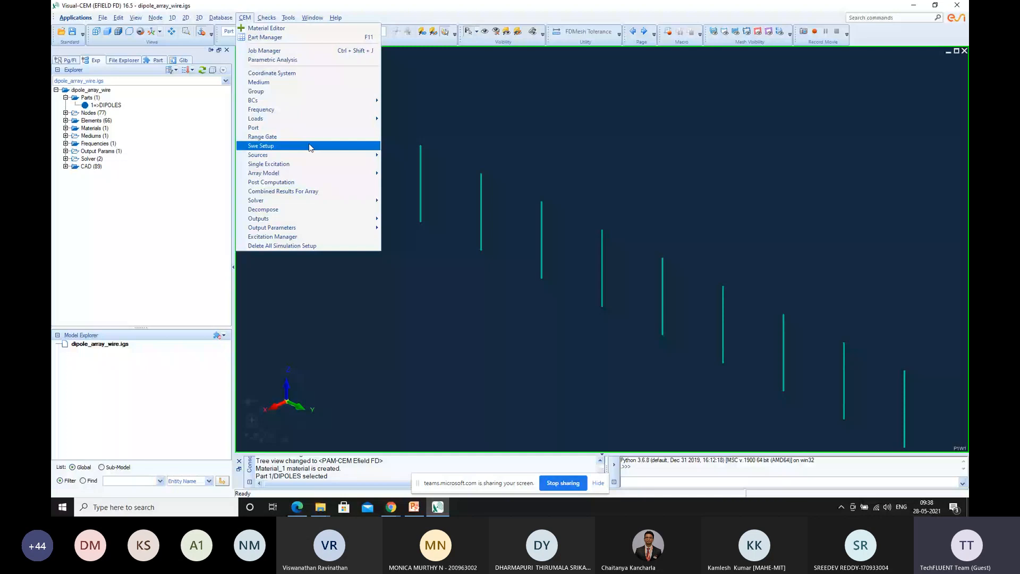
mouse_move(366, 155)
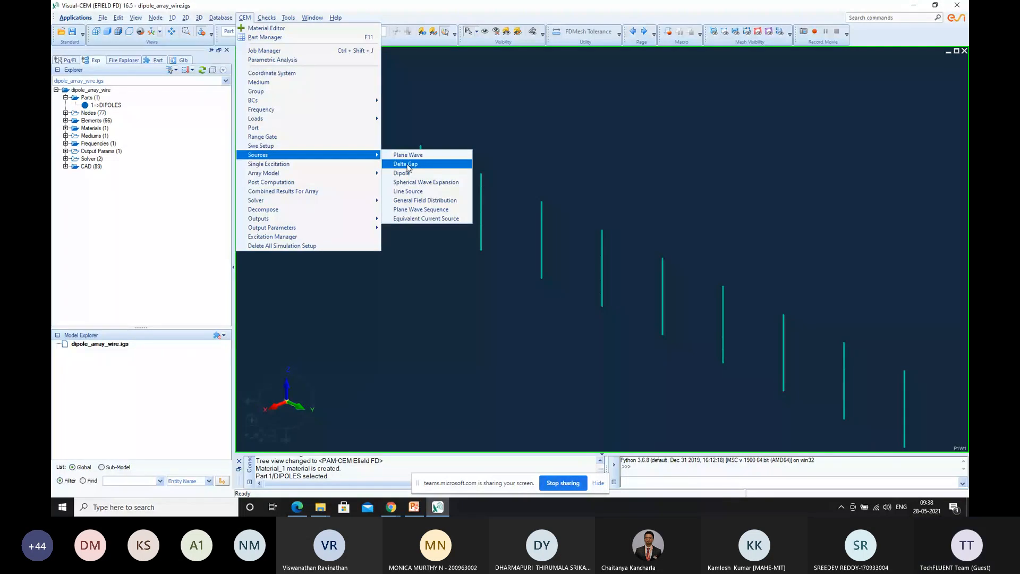
click(407, 165)
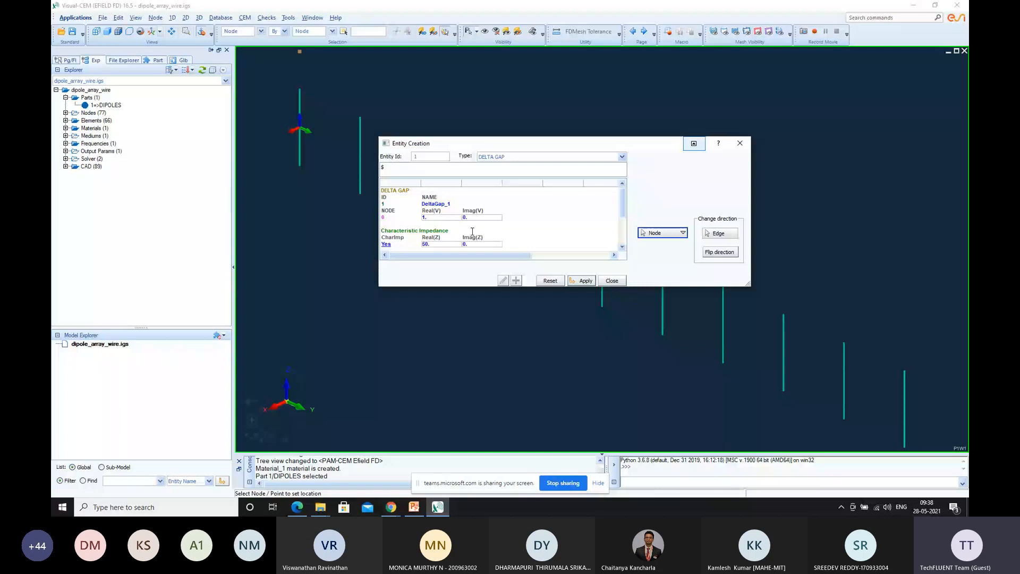
drag(590, 144, 637, 87)
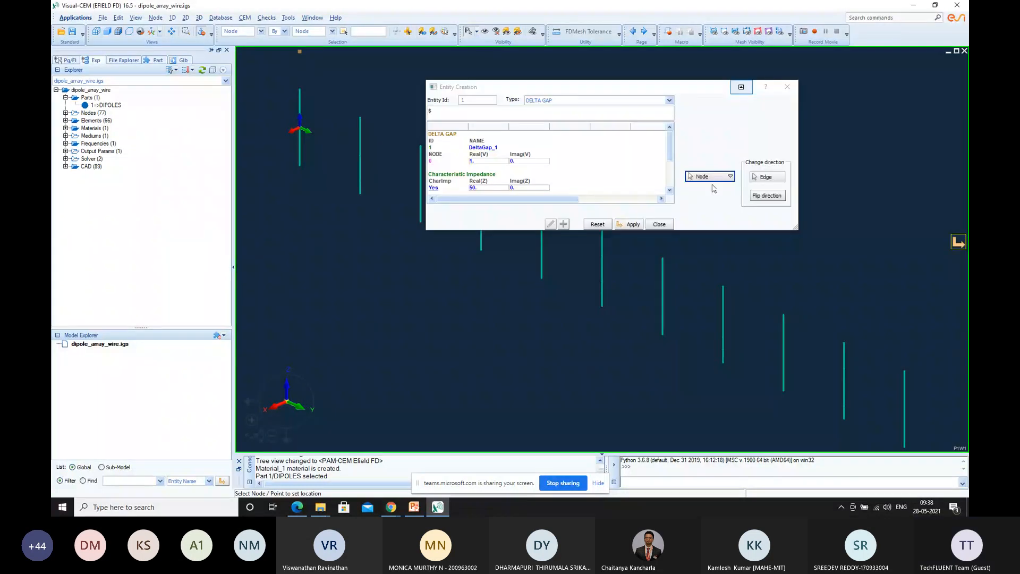
mouse_move(667, 142)
mouse_down()
mouse_move(670, 172)
mouse_move(669, 140)
mouse_up()
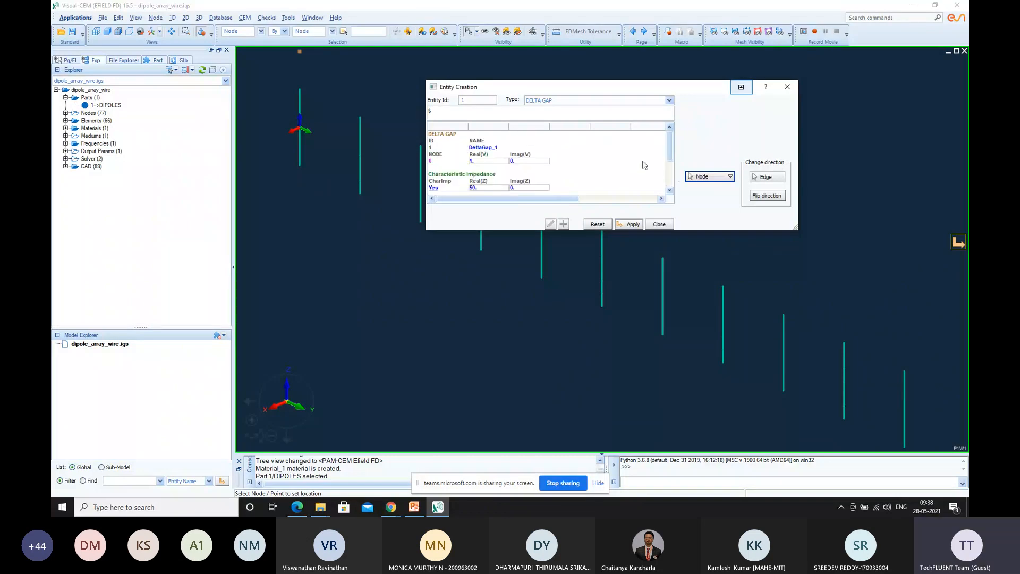
click(731, 177)
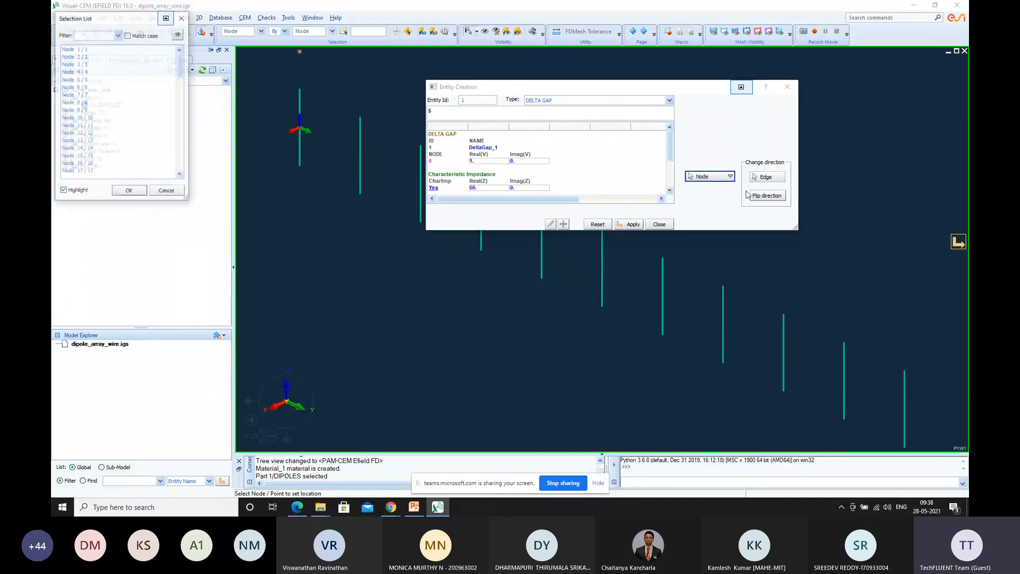
click(86, 80)
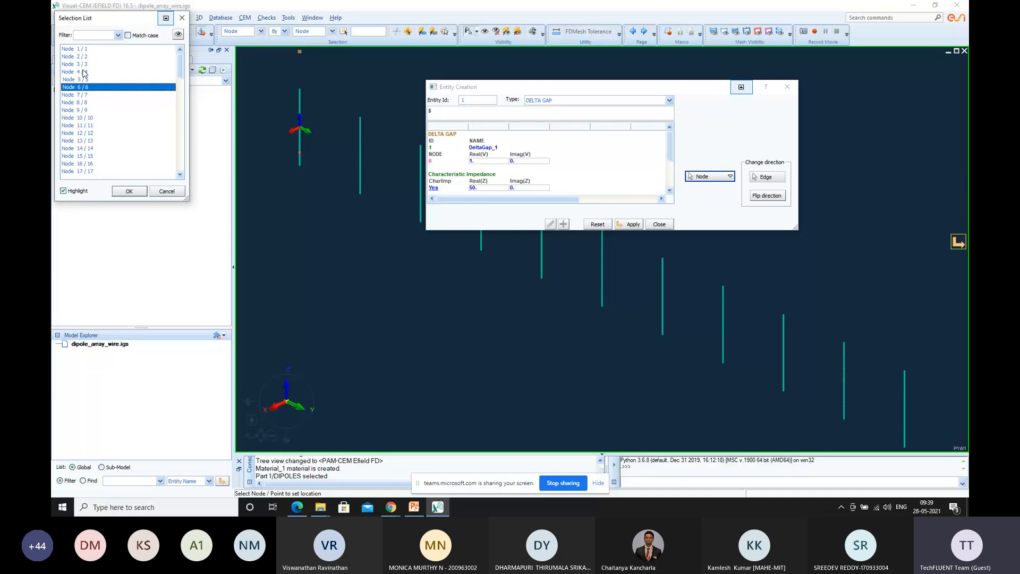
click(83, 73)
click(82, 50)
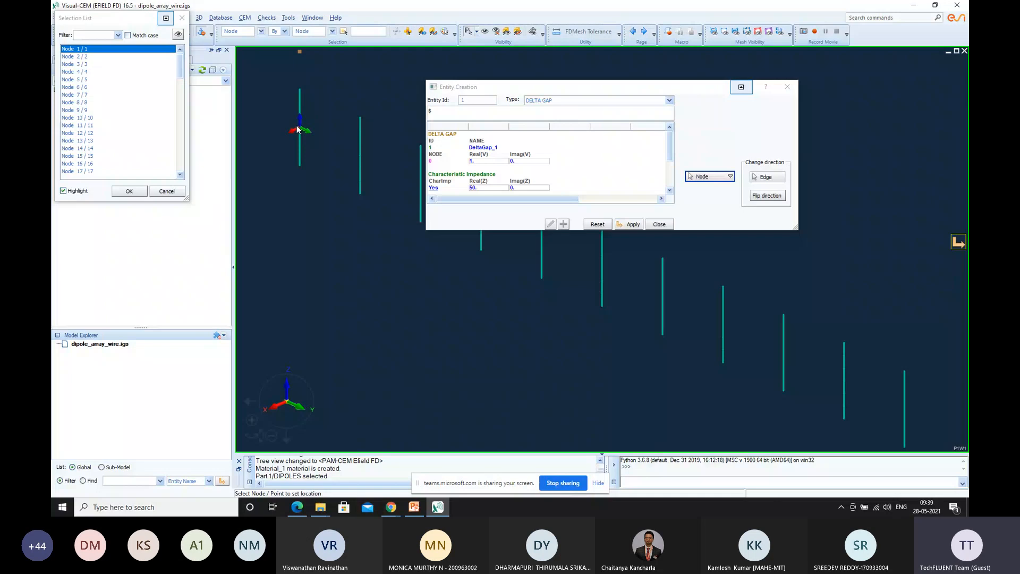
scroll(301, 128, down, 1)
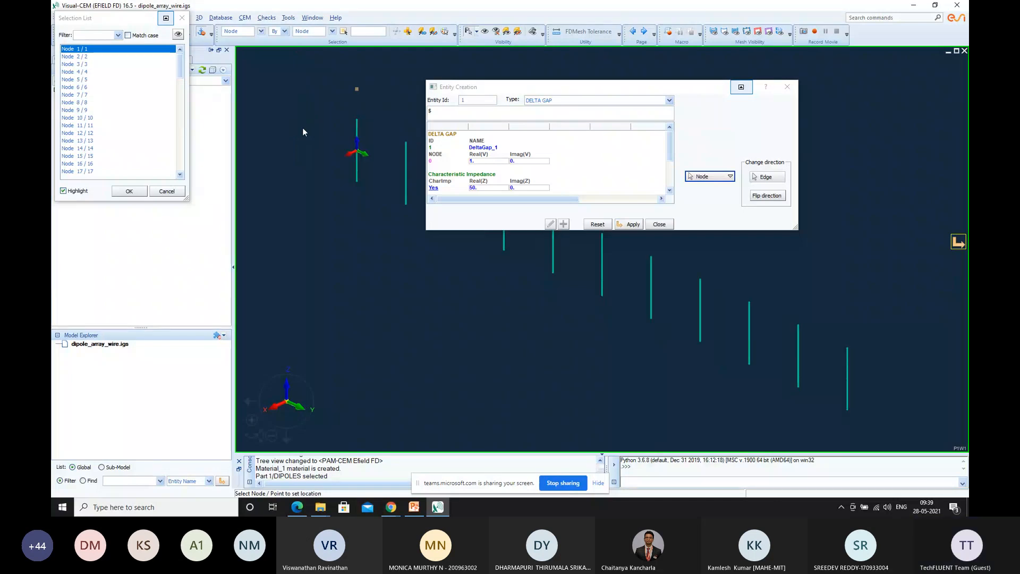
scroll(353, 153, up, 1)
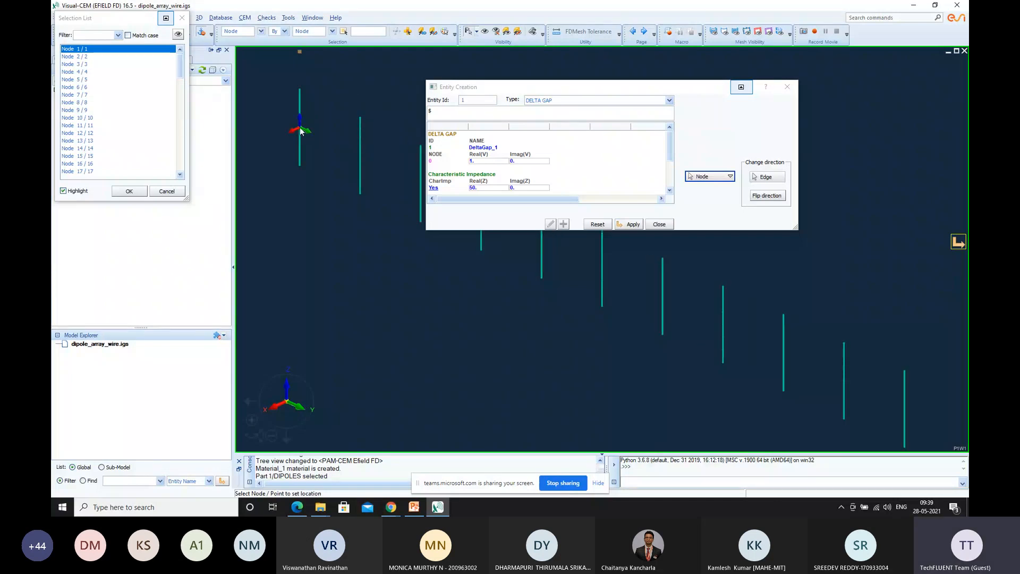
click(129, 191)
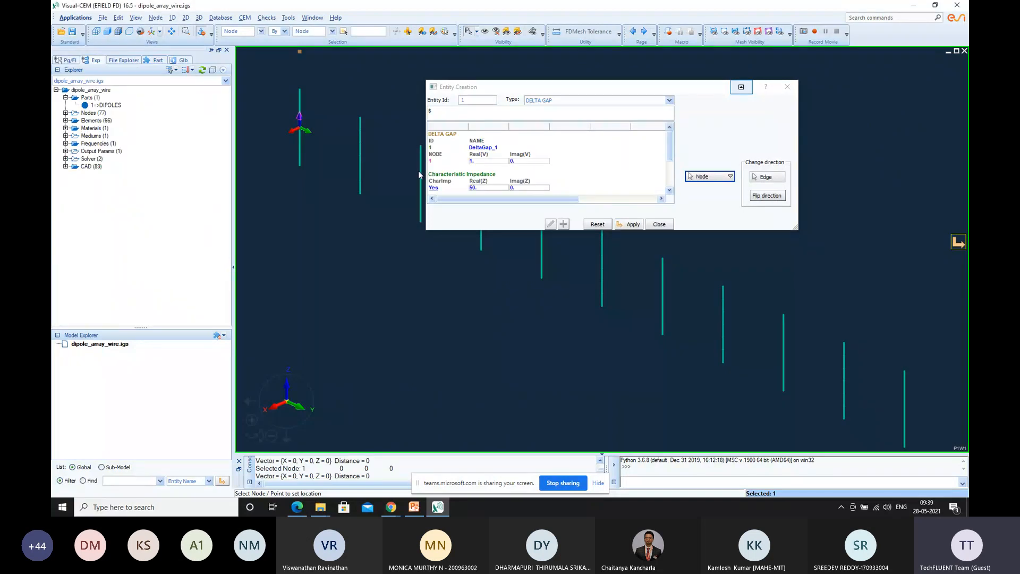
Review the delta gap's voltage, characteristic impedance and electric field direction settings
scroll(510, 187, down, 2)
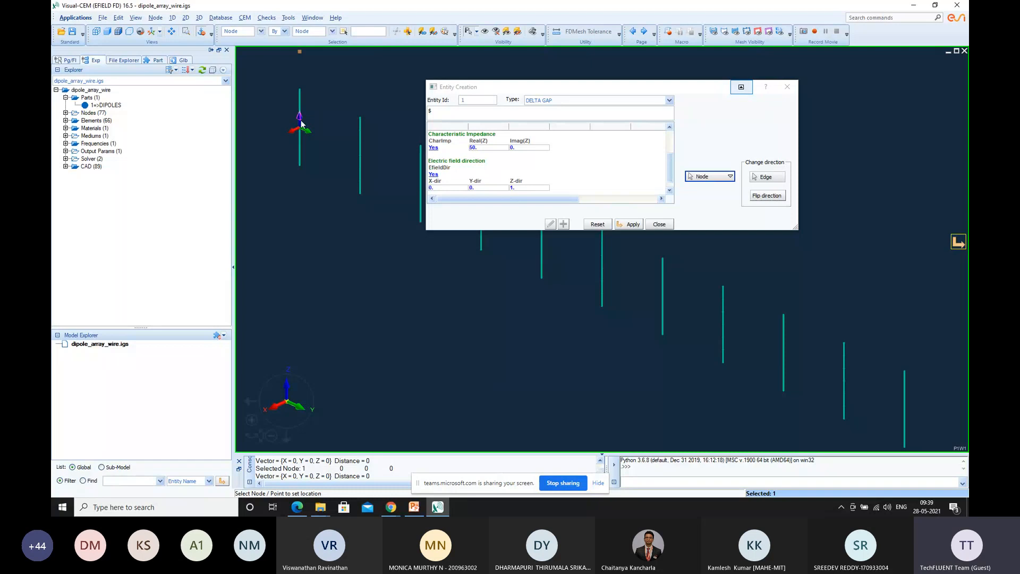
scroll(523, 163, up, 2)
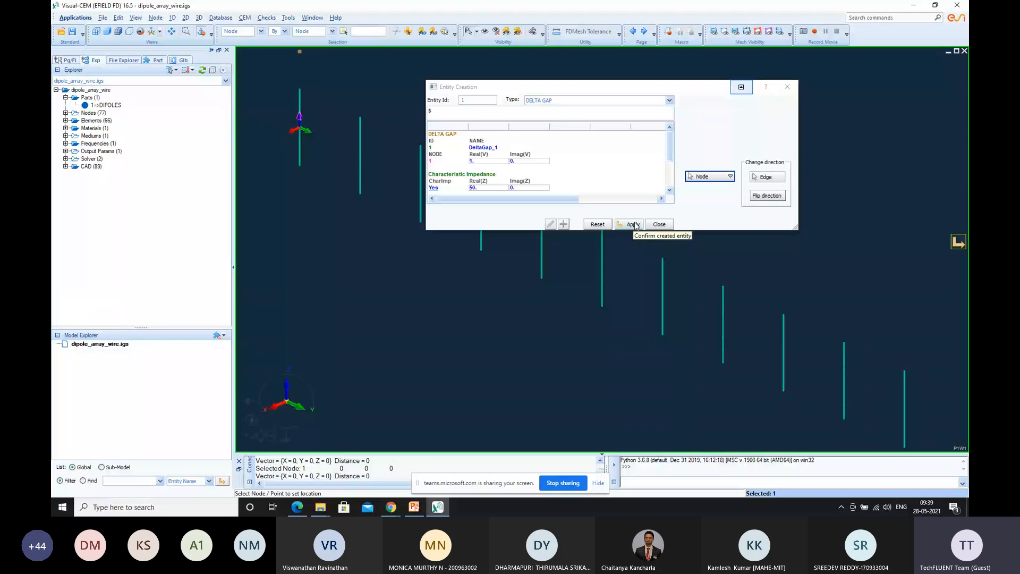
scroll(457, 177, down, 2)
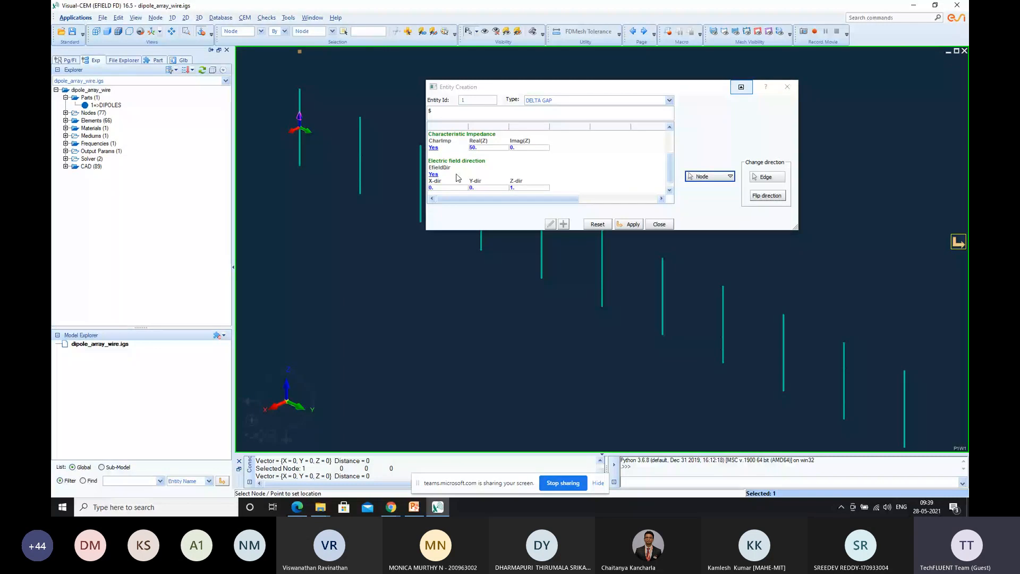
scroll(457, 177, up, 2)
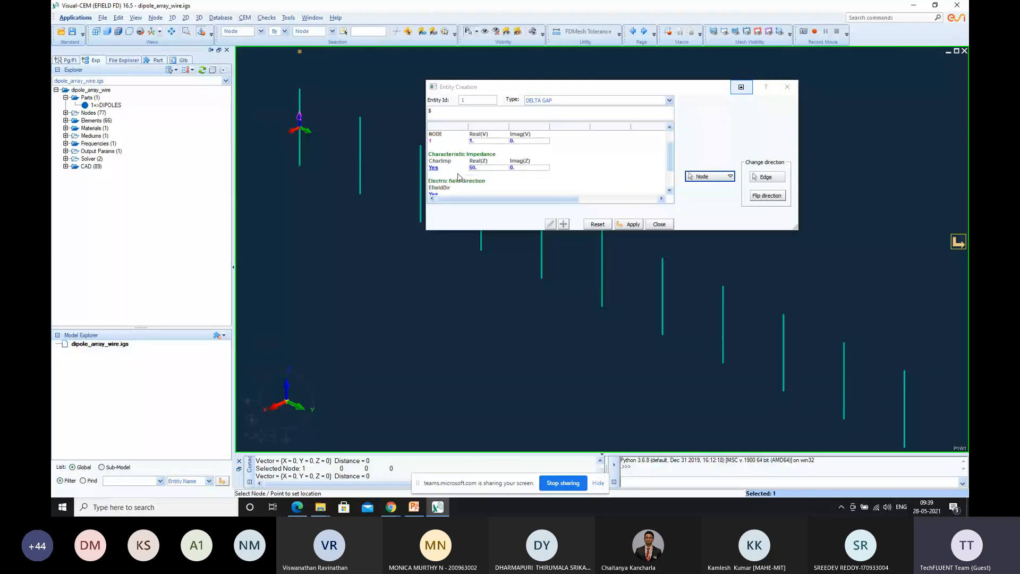
scroll(458, 177, down, 2)
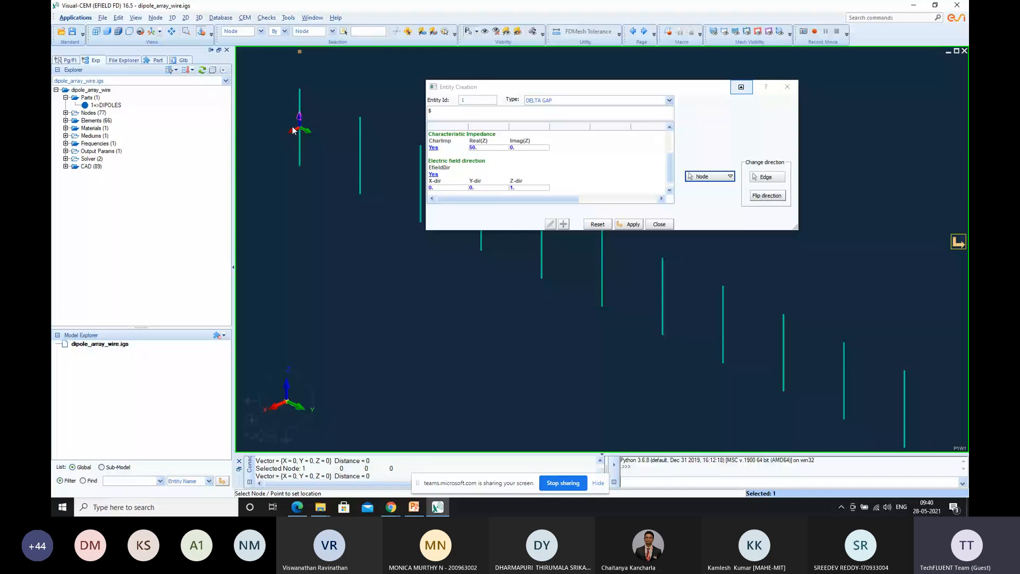
Recheck the voltage and impedance of the delta gap at Node 1 and apply the source
scroll(509, 178, up, 2)
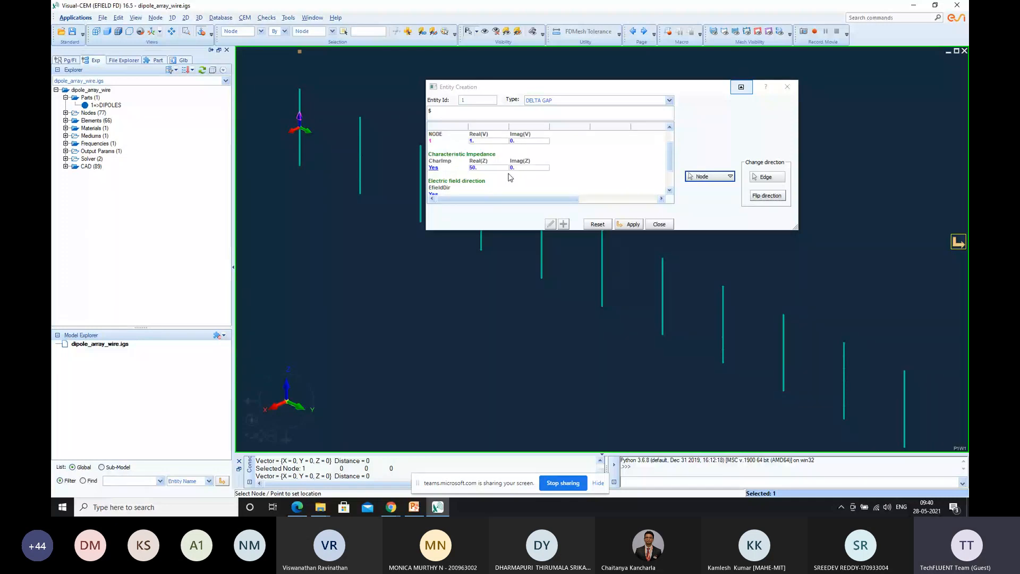
scroll(509, 178, up, 2)
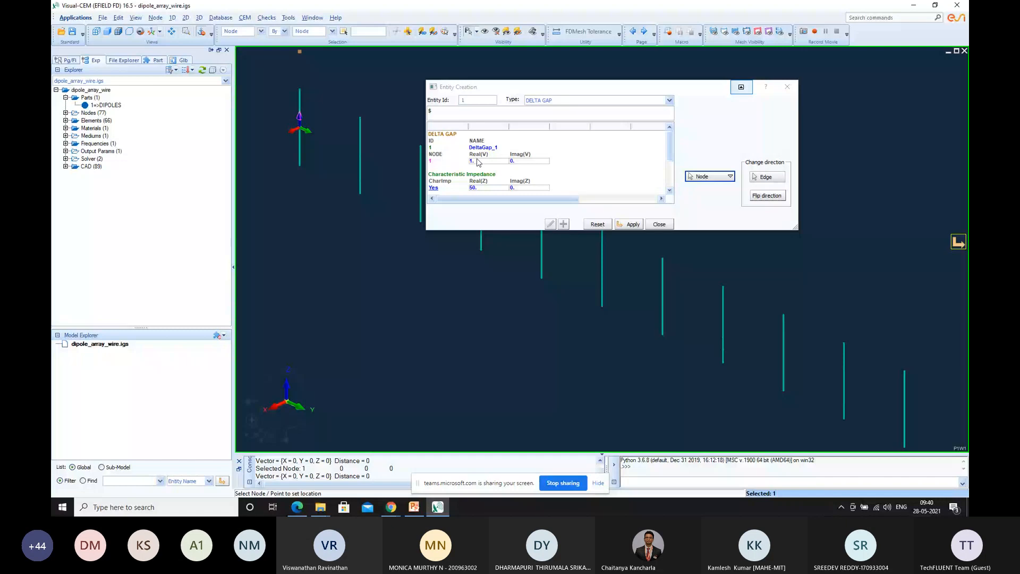
scroll(562, 189, down, 1)
click(628, 224)
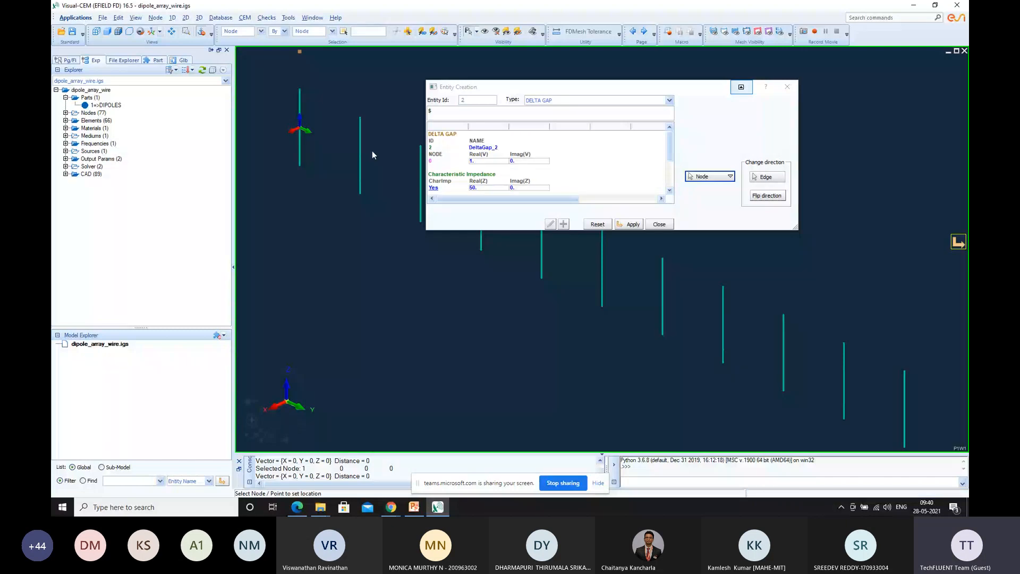
Place a delta gap source at Node 8 on the second dipole, check its electric field direction, and apply it
click(730, 177)
click(736, 188)
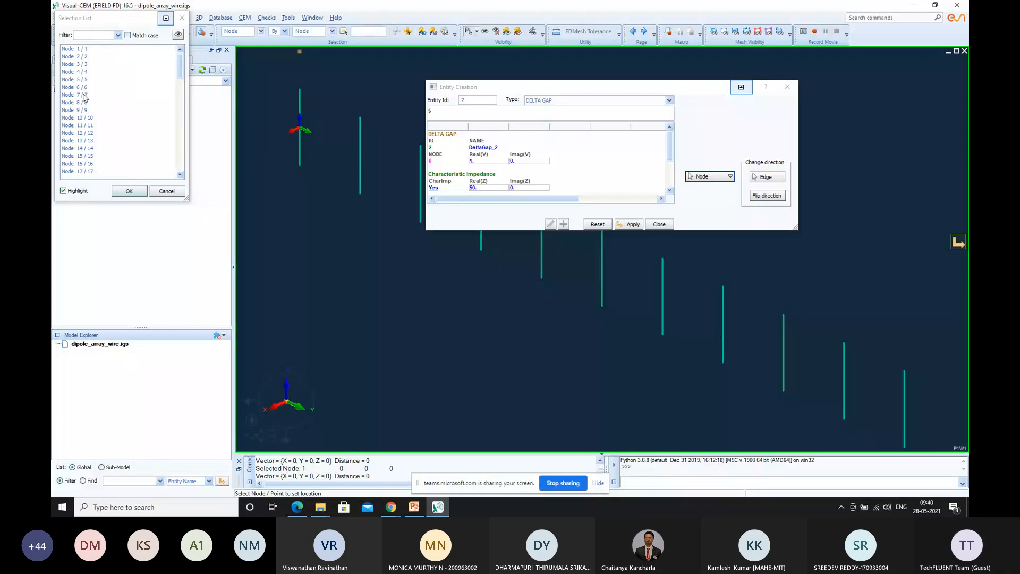
click(84, 102)
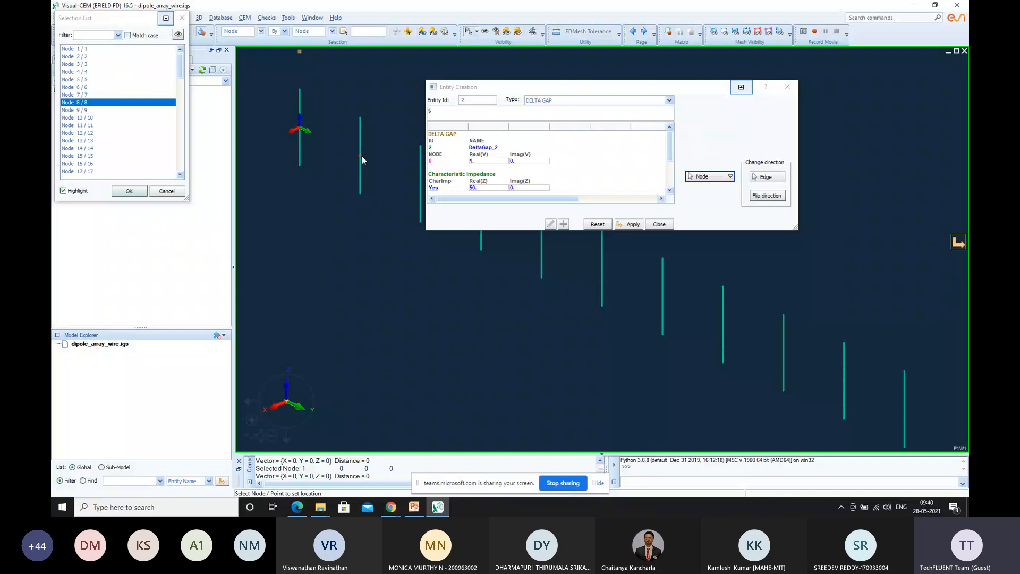
double_click(110, 103)
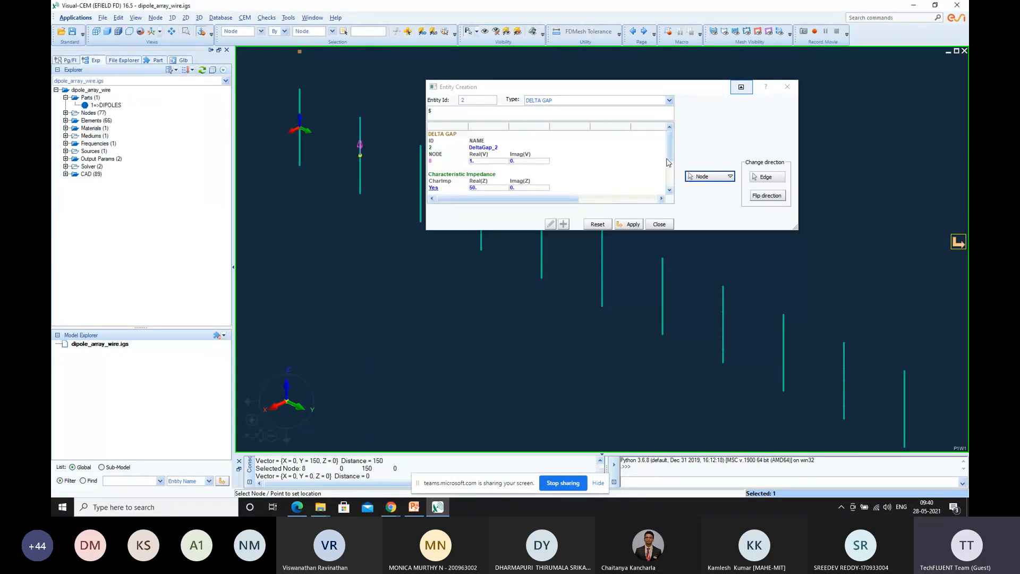
drag(668, 159, 677, 188)
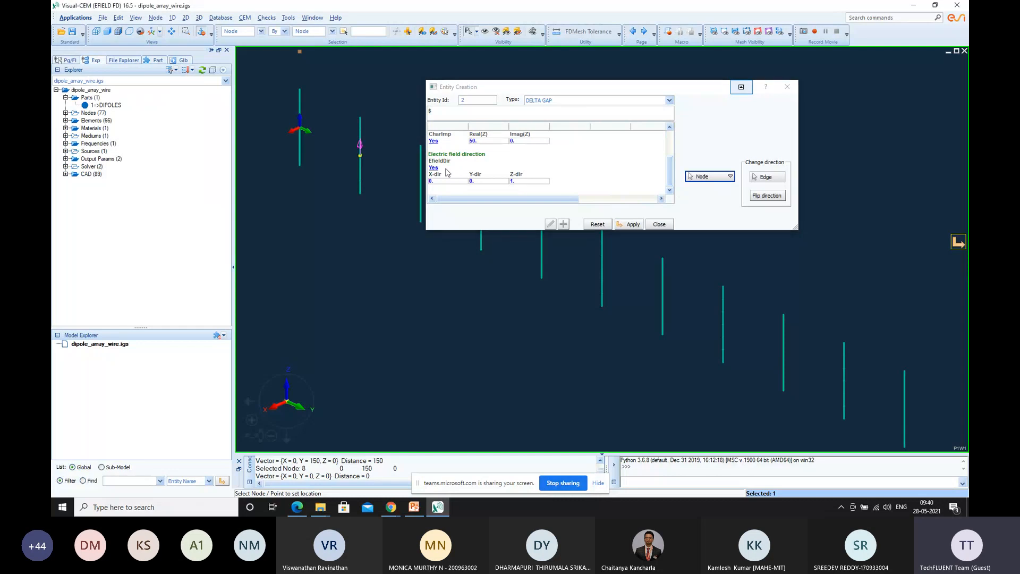
click(633, 224)
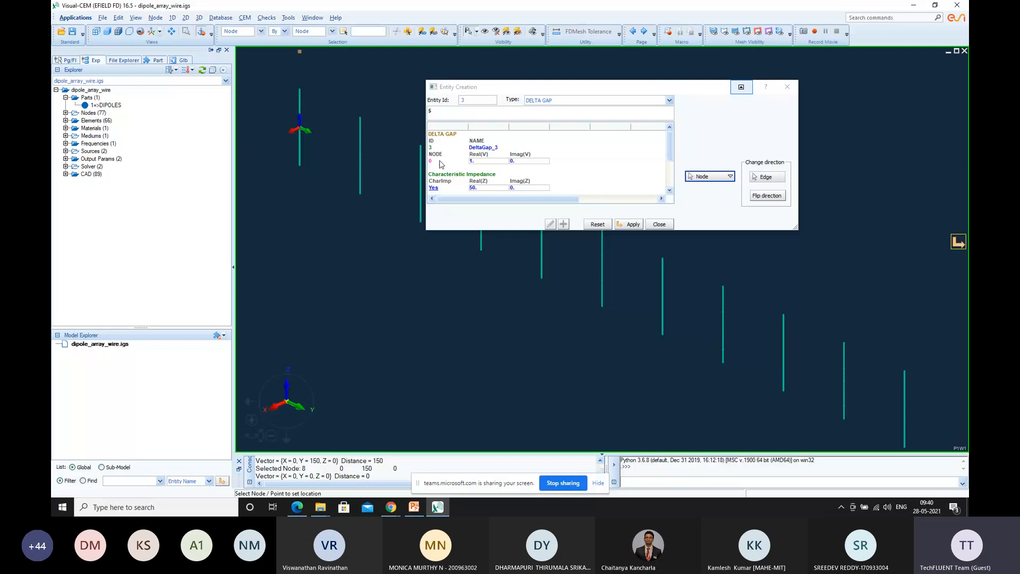
Place a delta gap source at Node 15 on the third dipole, check its electric field direction, and apply it
click(731, 176)
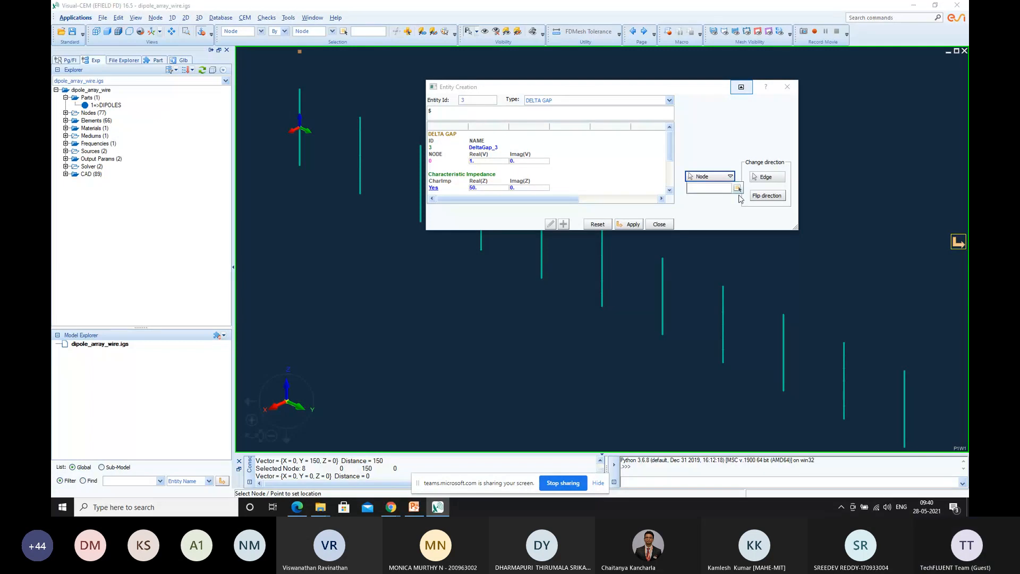
click(737, 194)
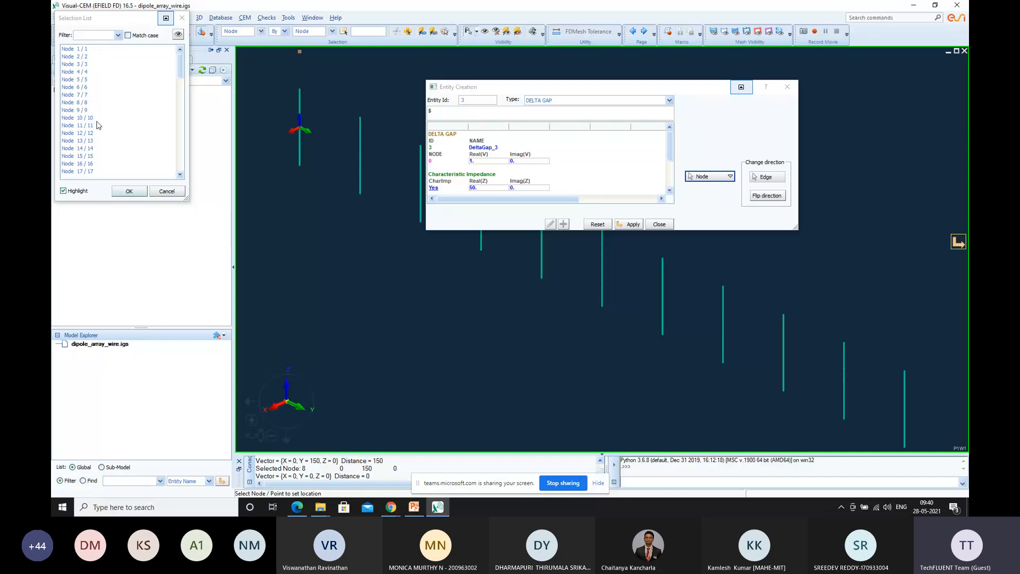
click(85, 156)
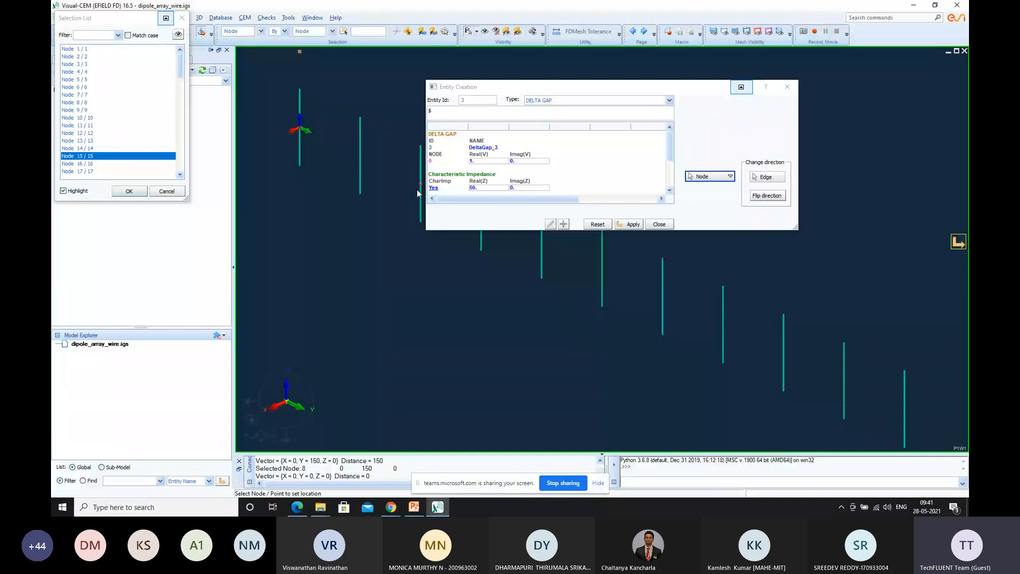
click(133, 192)
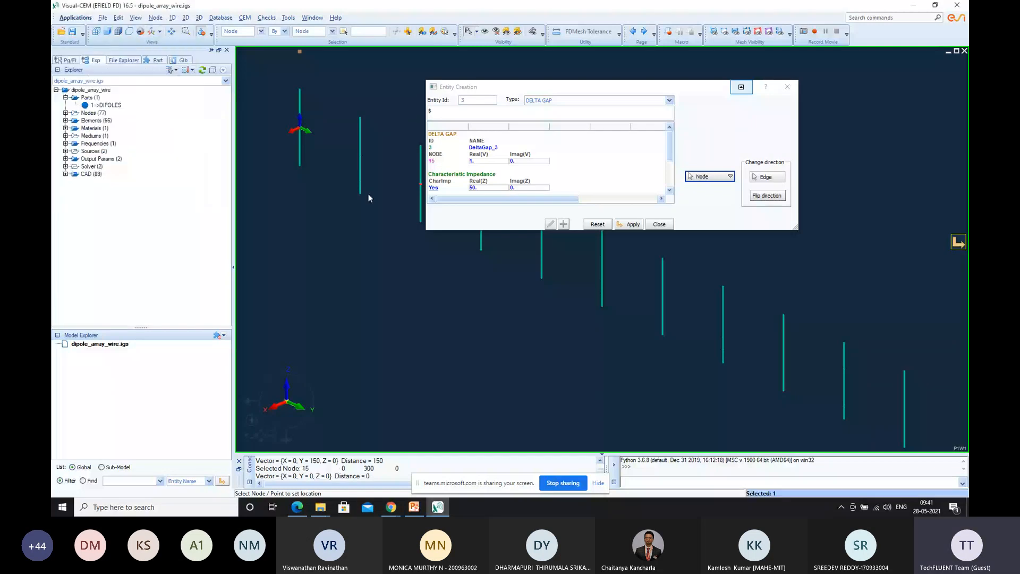
drag(669, 154, 669, 180)
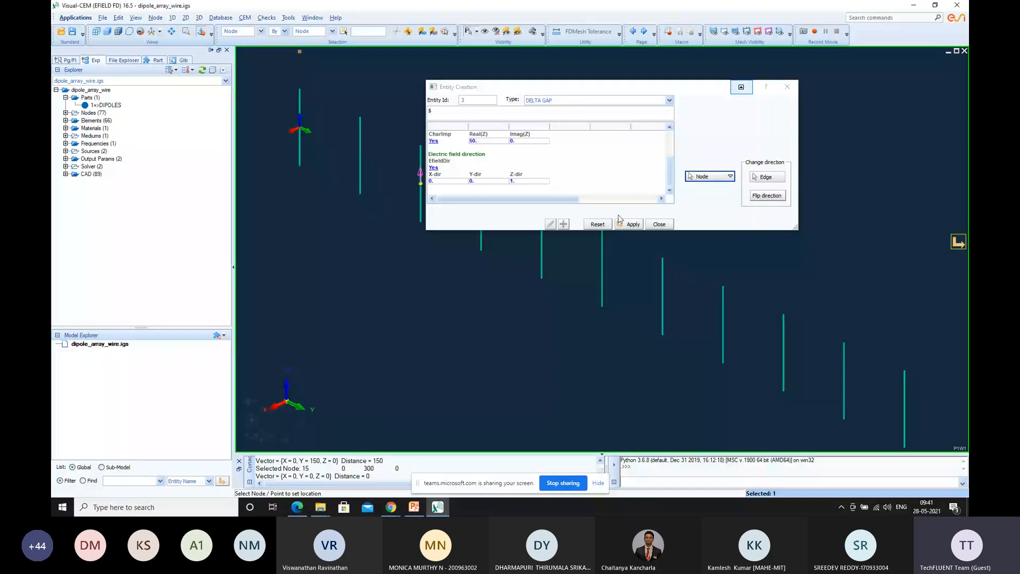
click(628, 224)
Place a delta gap source at Node 22 on the fourth dipole, moving the dialog clear of the dipole, and apply it
click(730, 178)
click(737, 188)
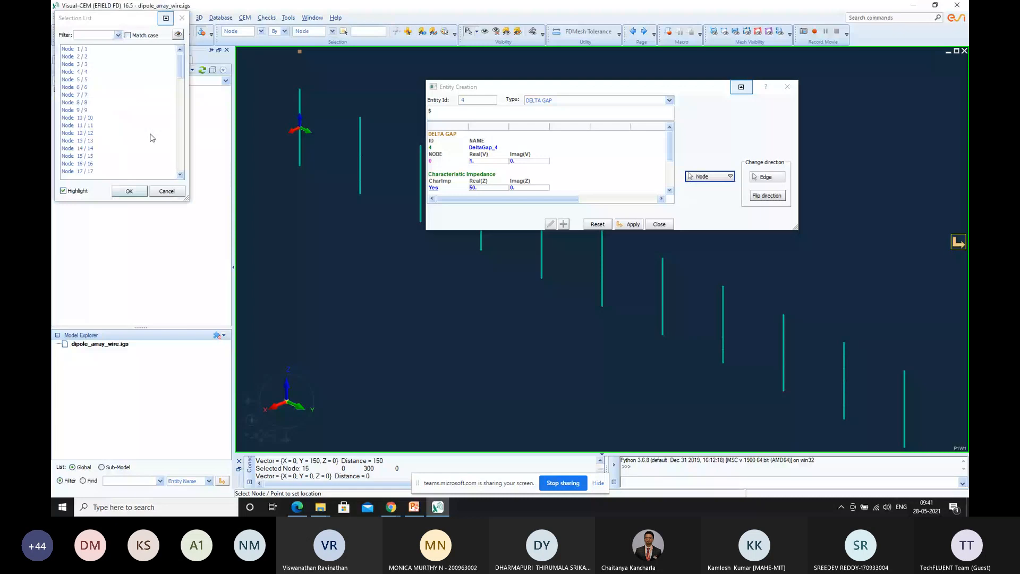
scroll(101, 143, down, 3)
click(92, 141)
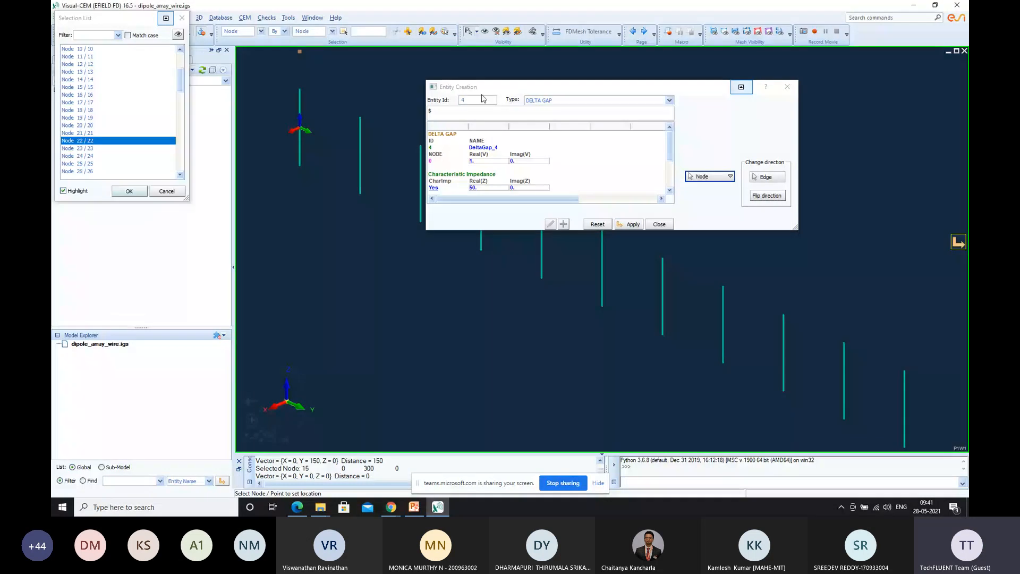
drag(540, 90, 498, 315)
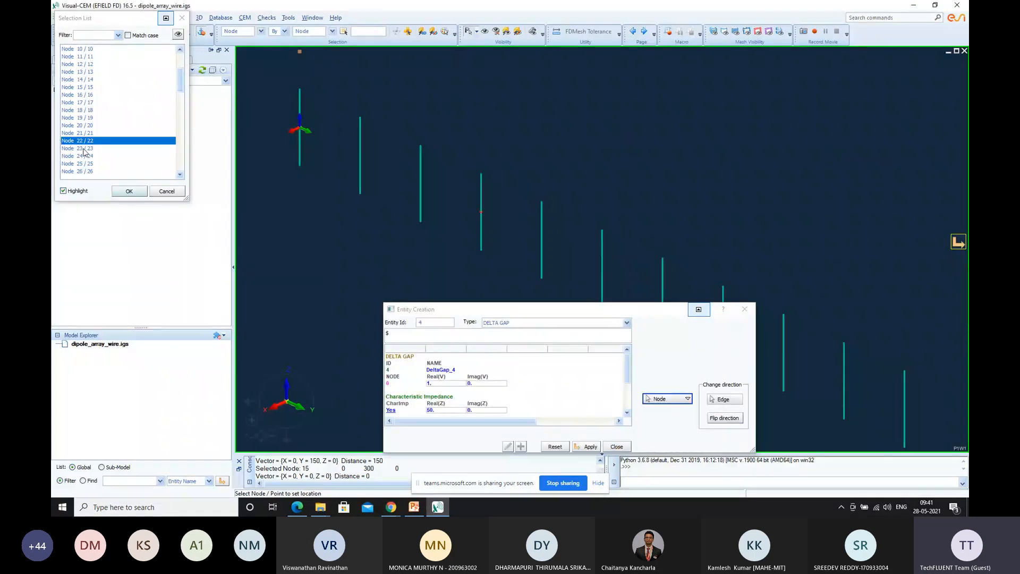
click(129, 191)
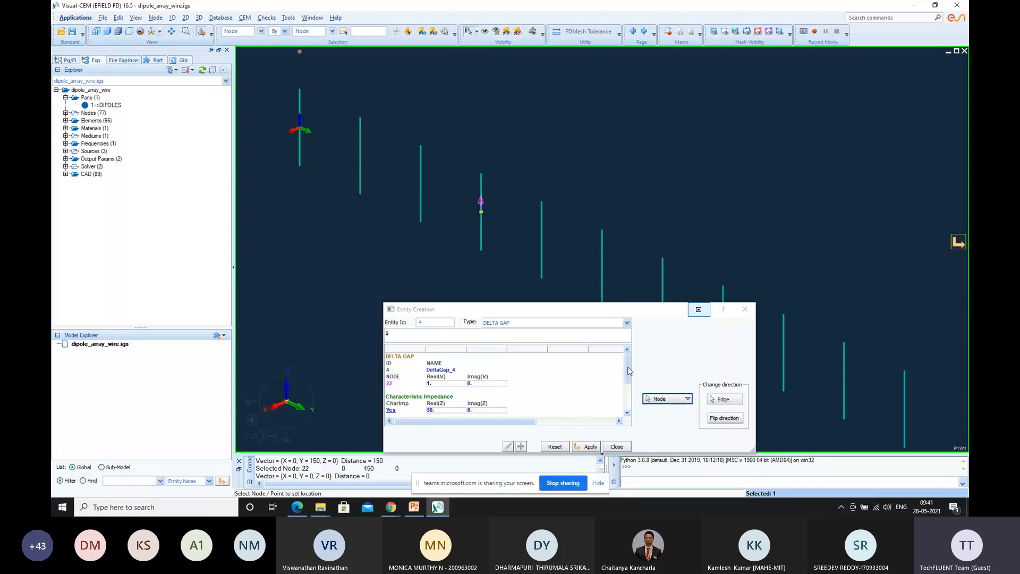
scroll(629, 371, down, 3)
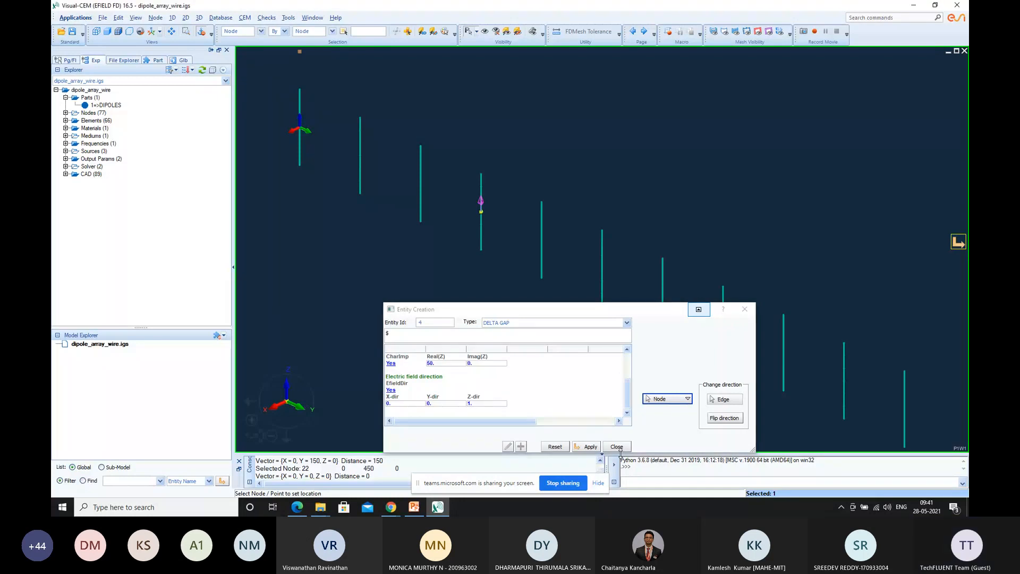
click(590, 446)
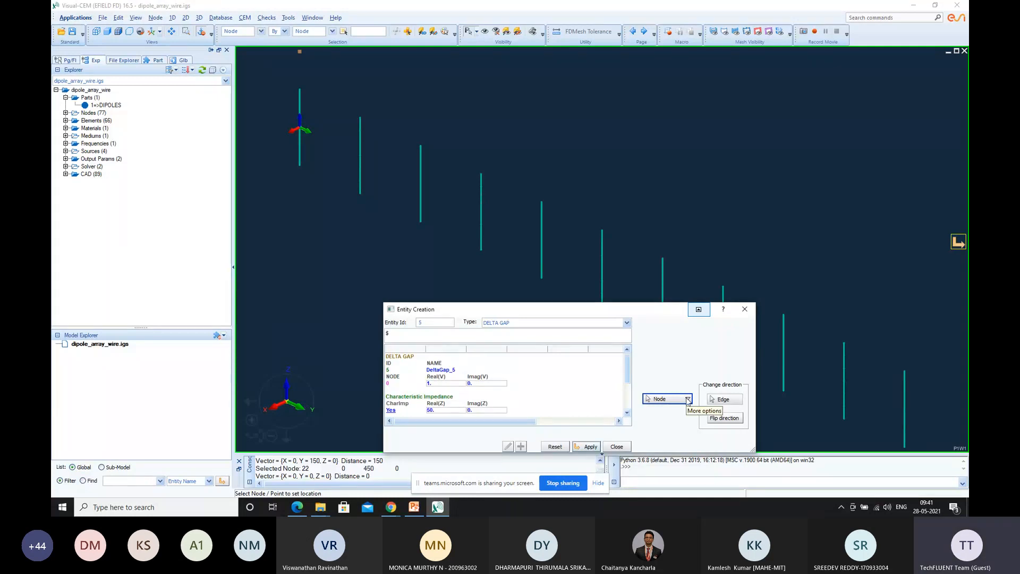
Expand the list of created Delta Gap sources, and create another at Node 29 on the fifth dipole
click(65, 151)
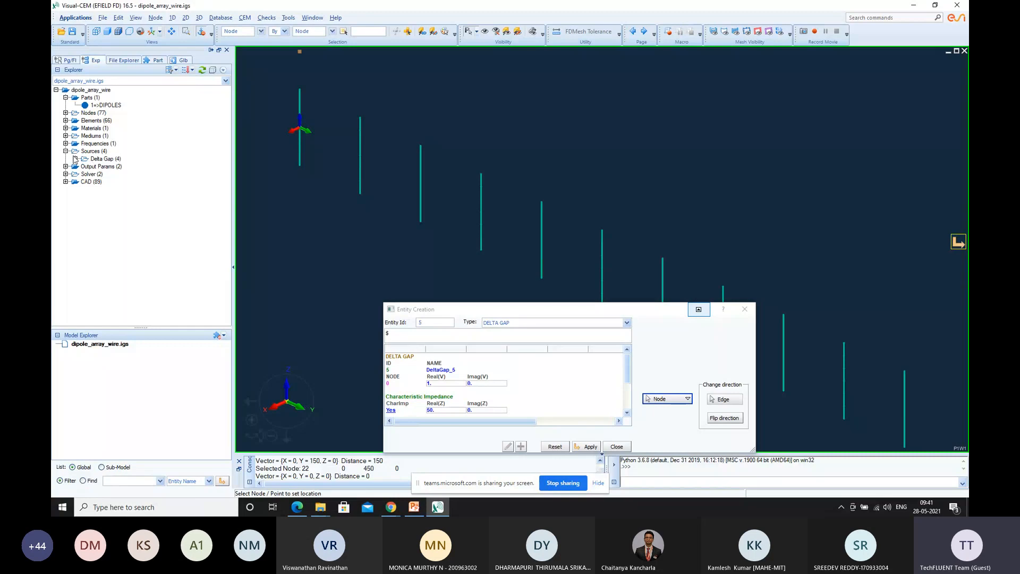
click(75, 159)
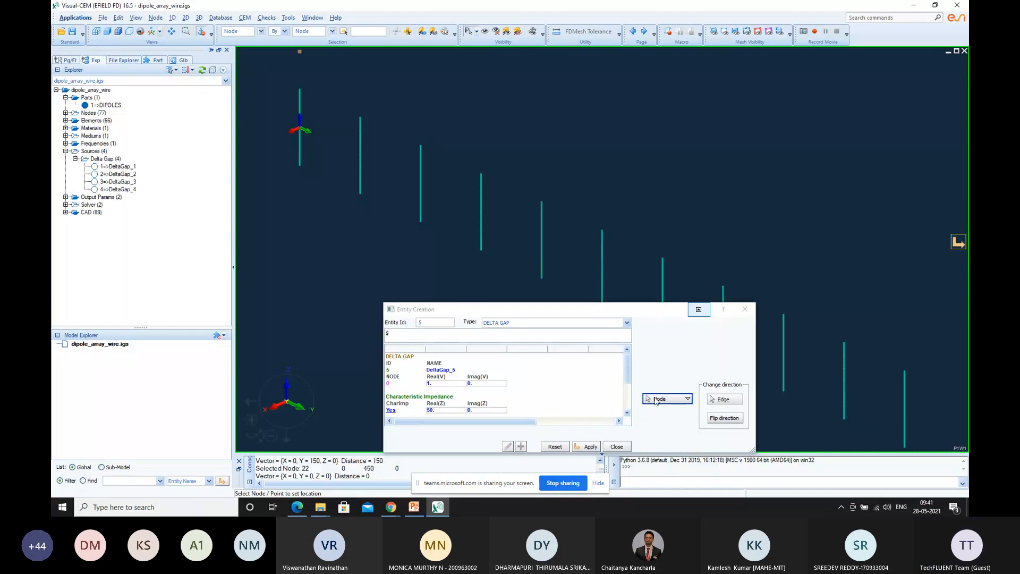
click(687, 399)
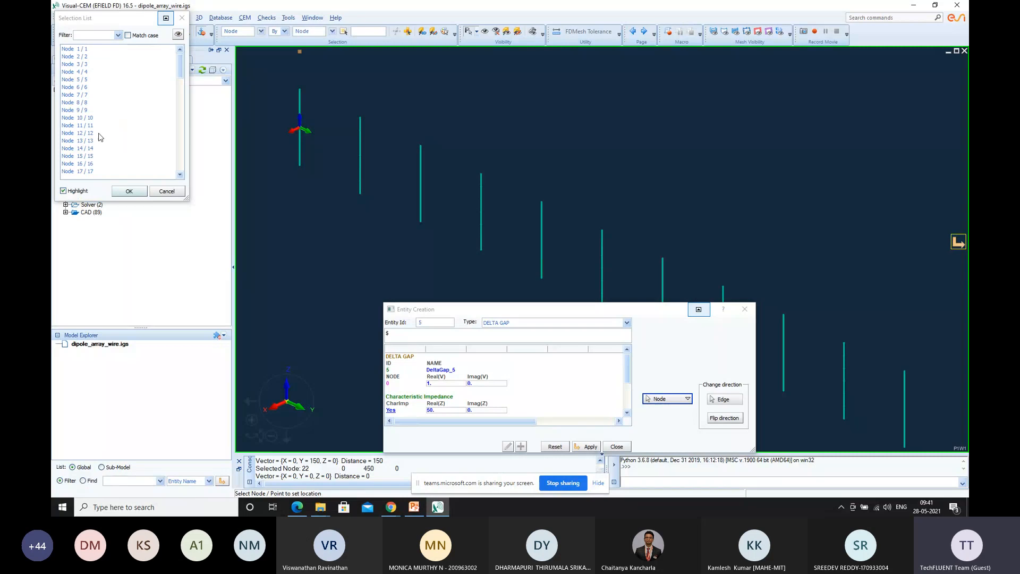
scroll(100, 138, down, 5)
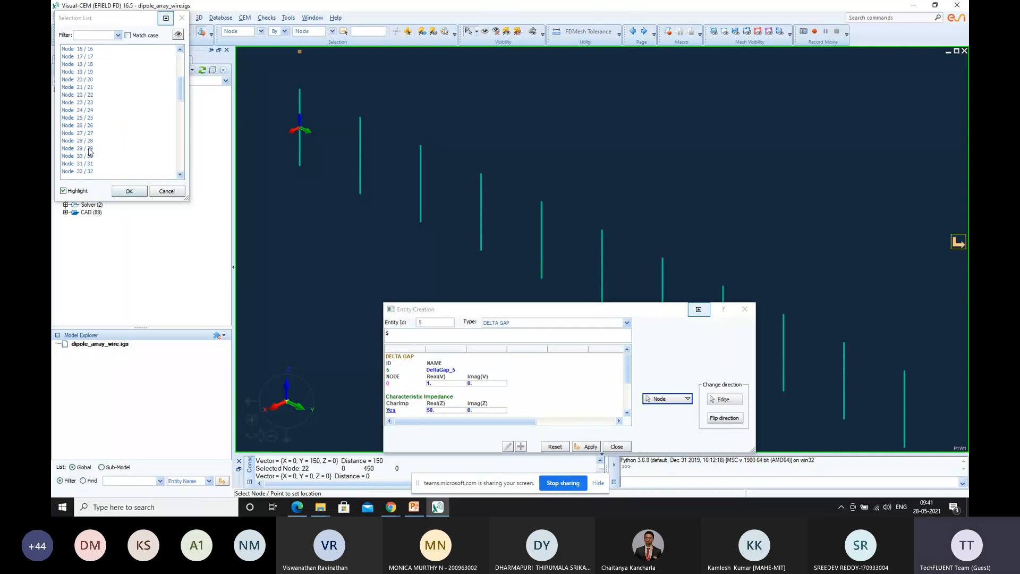
click(89, 150)
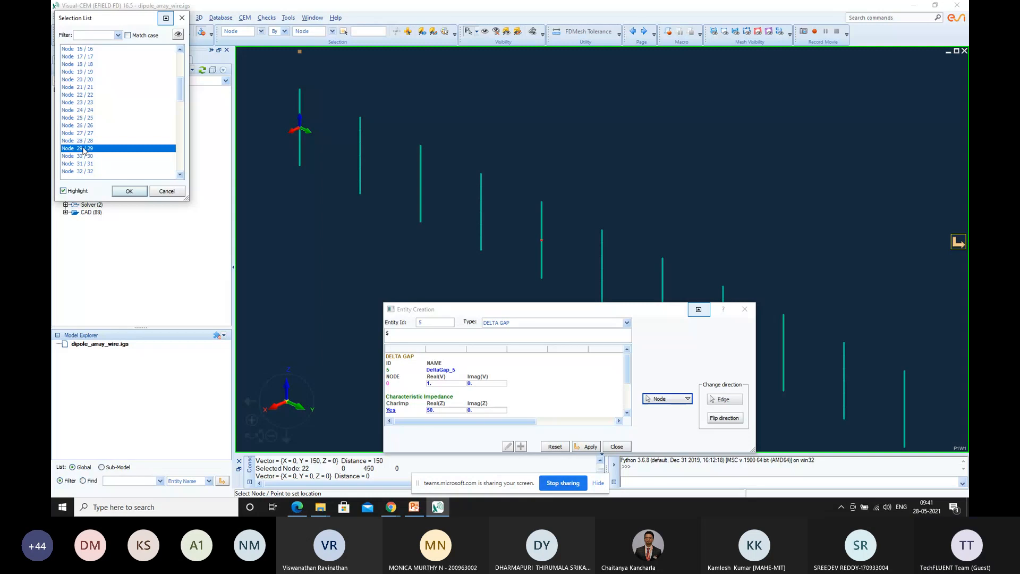
click(132, 194)
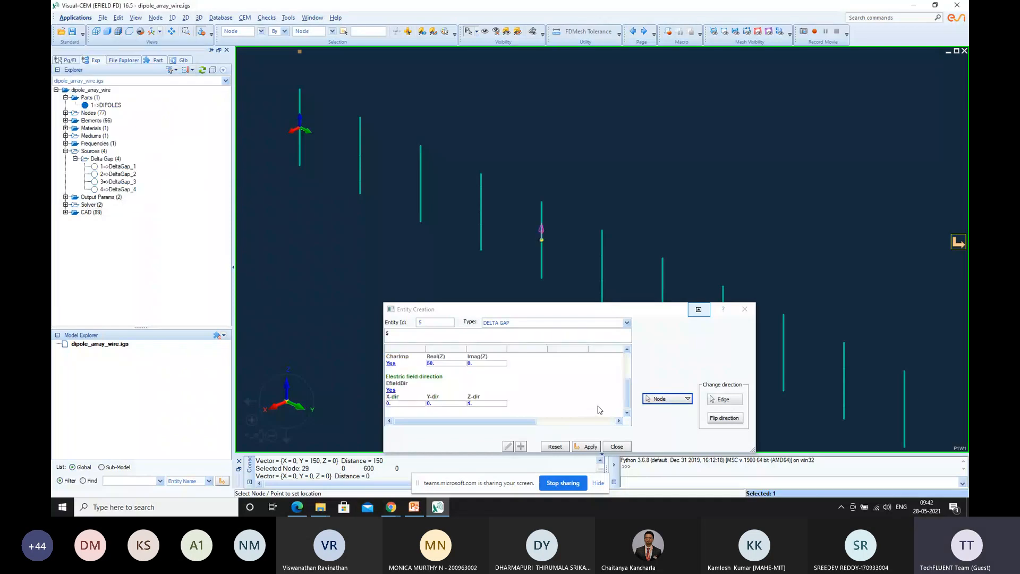
click(592, 448)
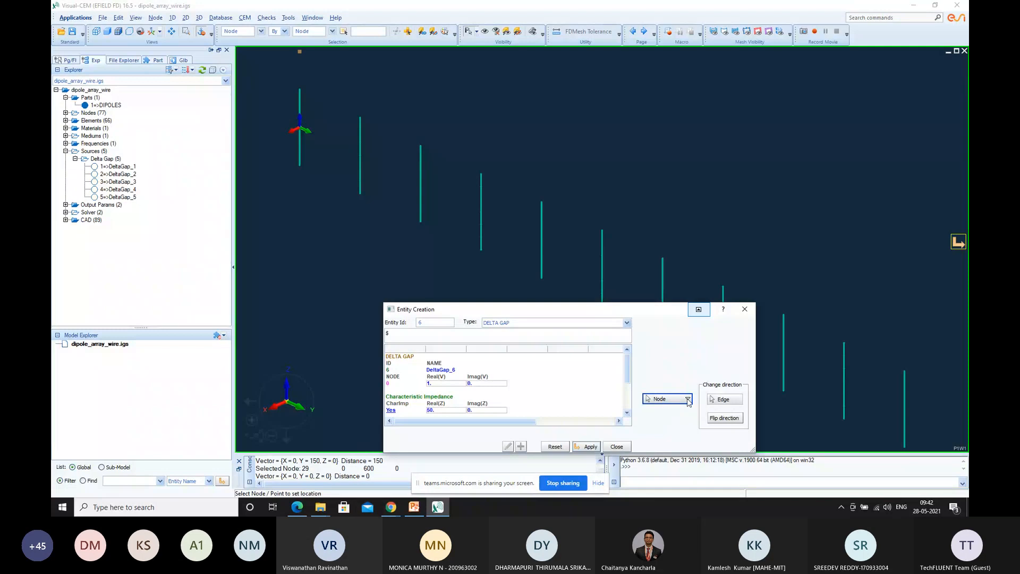
Place a delta gap source at Node 36 on the sixth dipole, check its electric field direction, and apply it
click(687, 399)
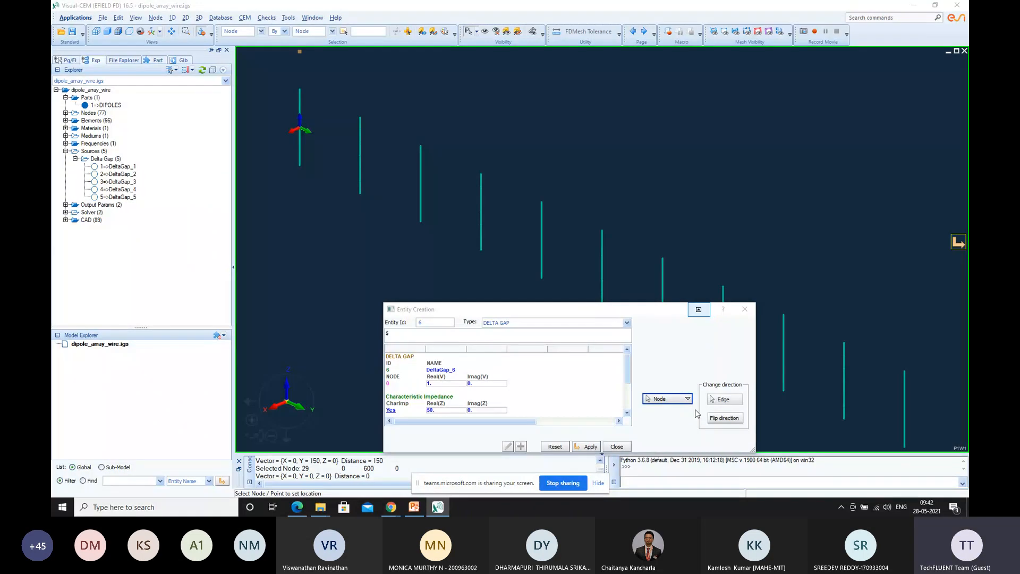
click(697, 413)
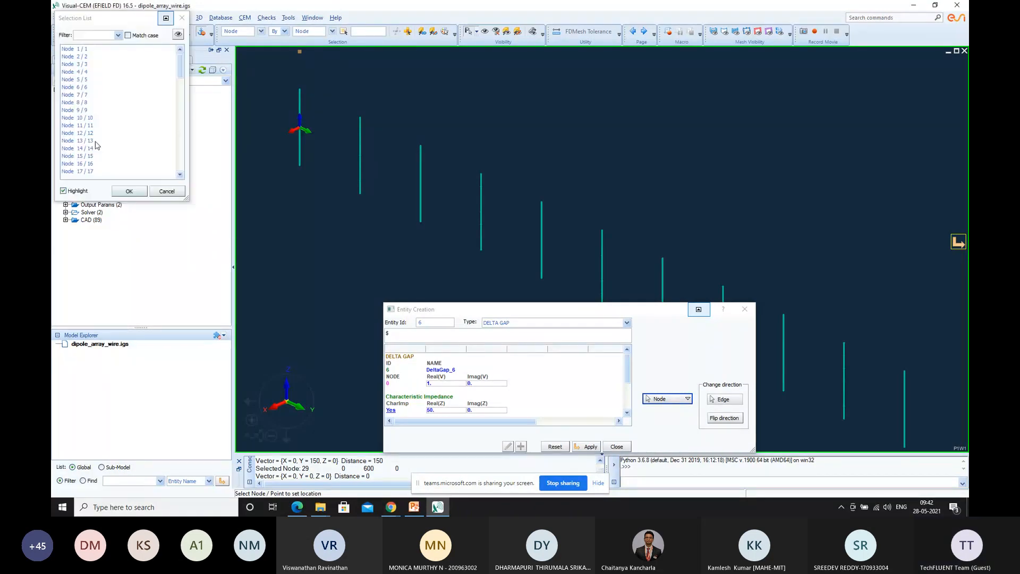
scroll(97, 144, down, 9)
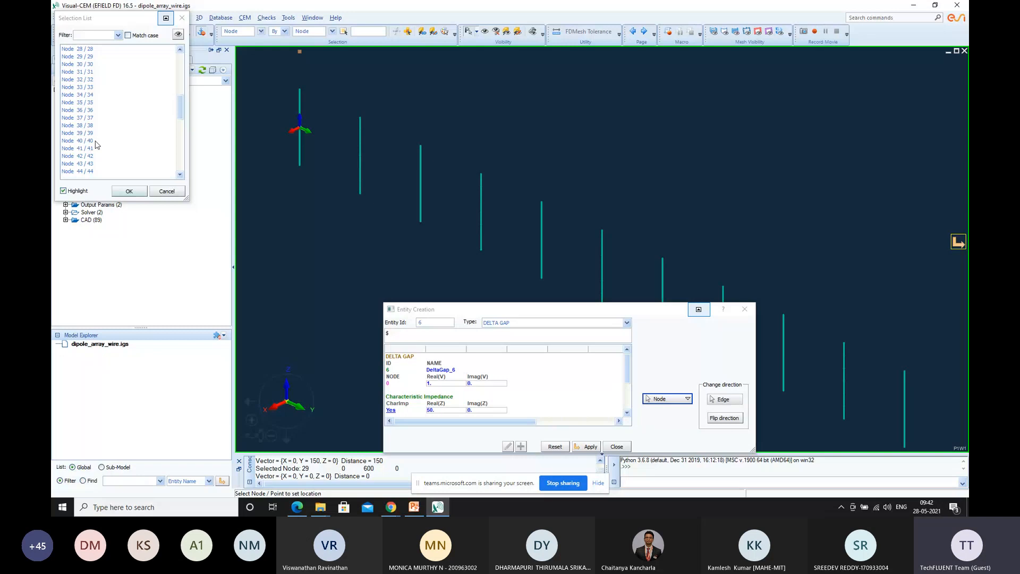
click(87, 111)
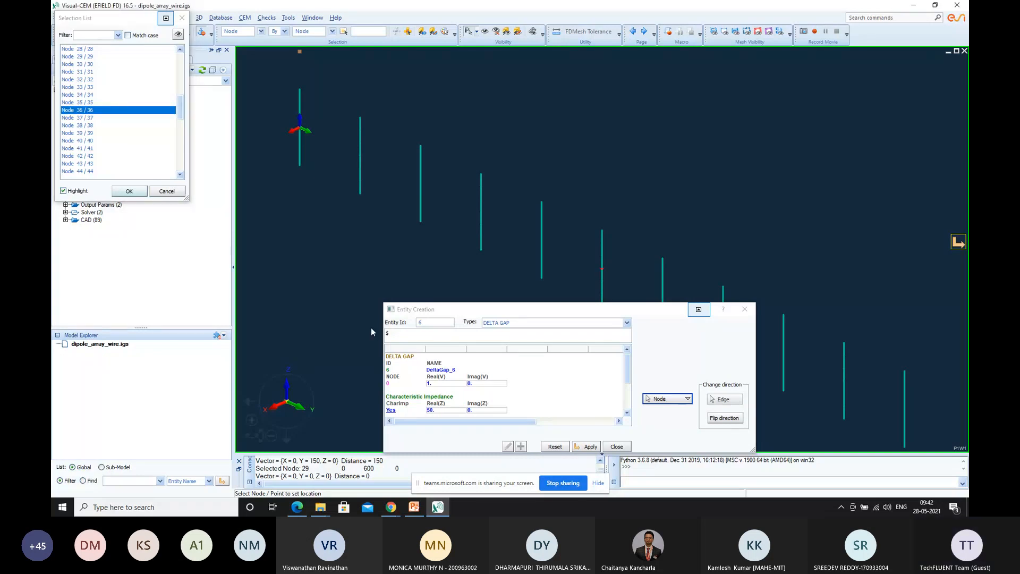
scroll(471, 388, down, 1)
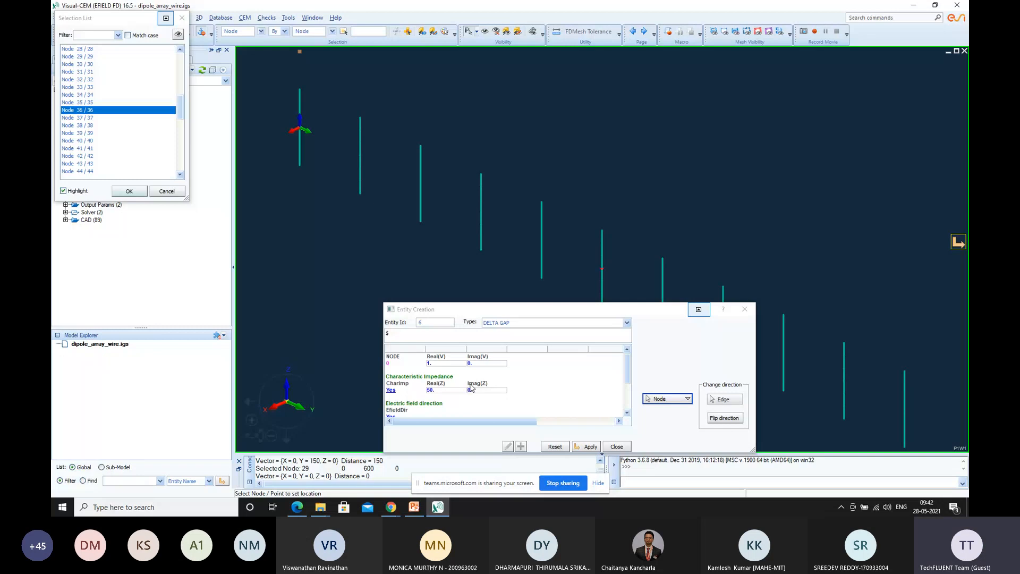
scroll(470, 388, up, 1)
double_click(115, 111)
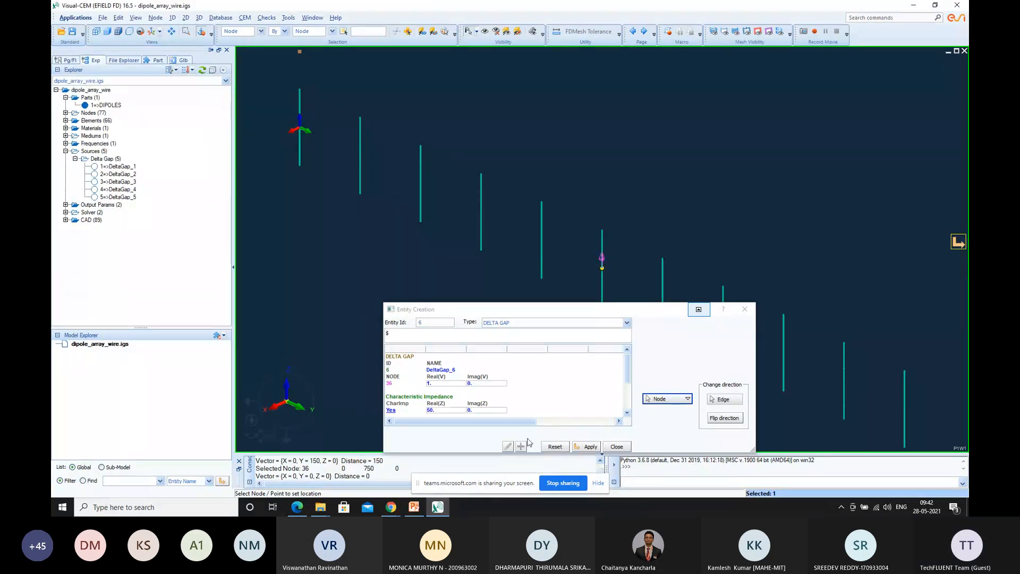
scroll(567, 397, down, 2)
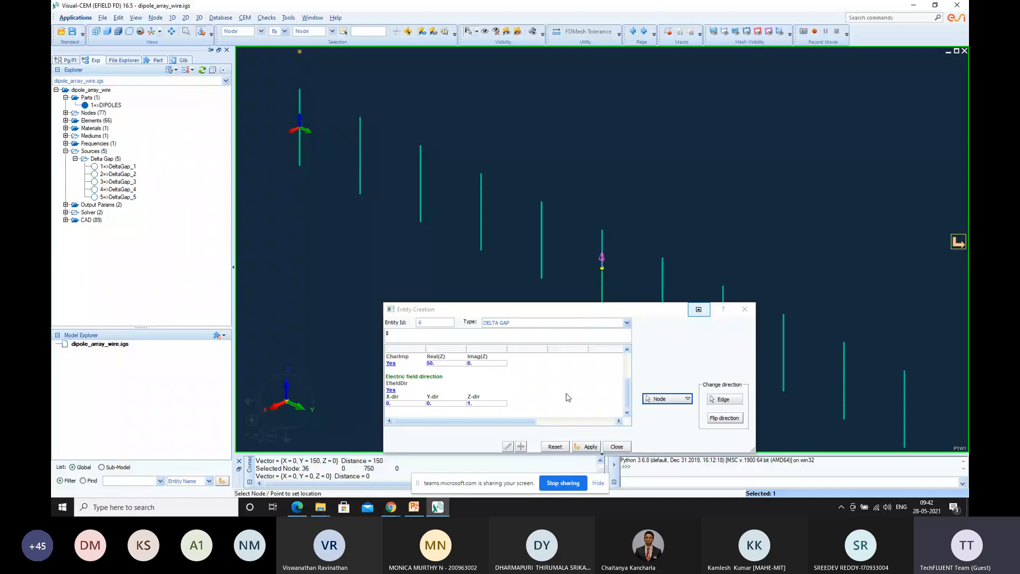
click(590, 447)
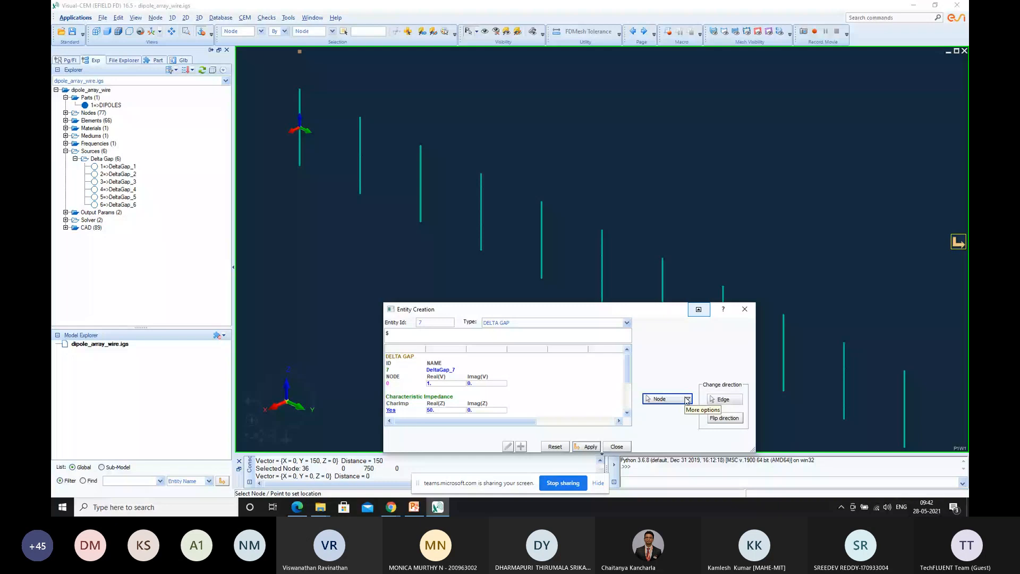
Highlight Node 43 in the node list as the seventh dipole's centre node, moving the dialog clear of the dipole
click(687, 399)
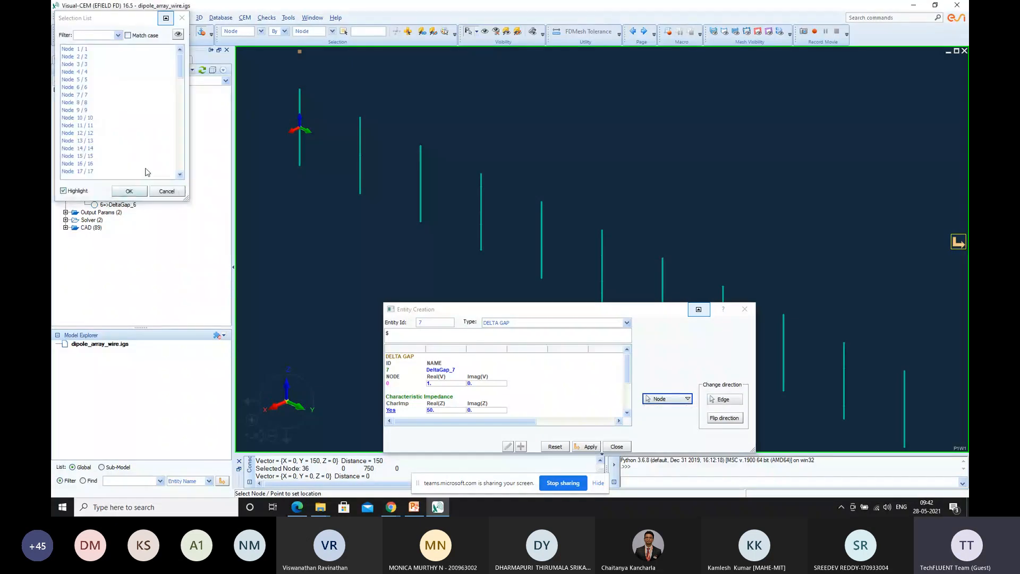
scroll(147, 172, down, 10)
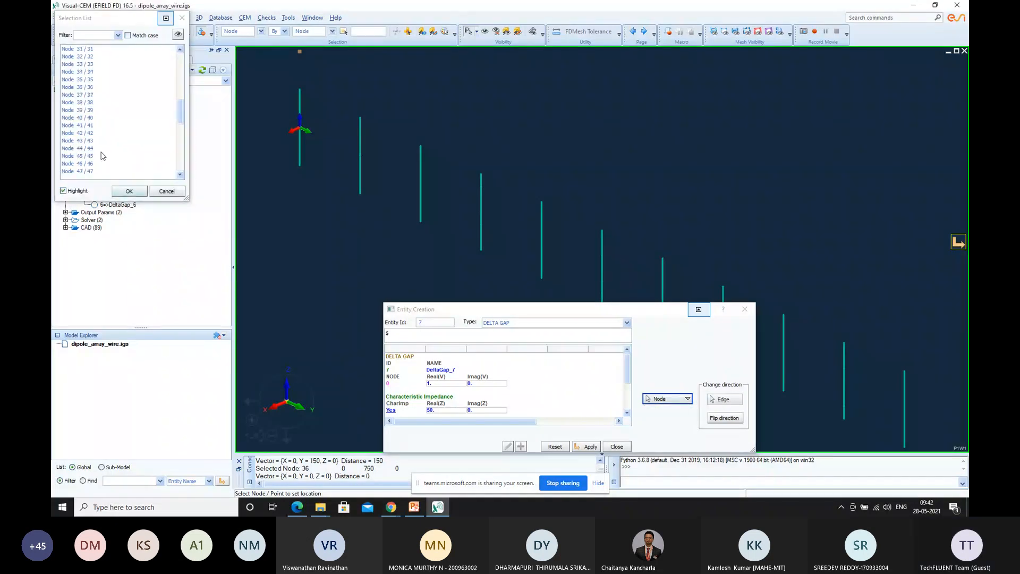
click(92, 134)
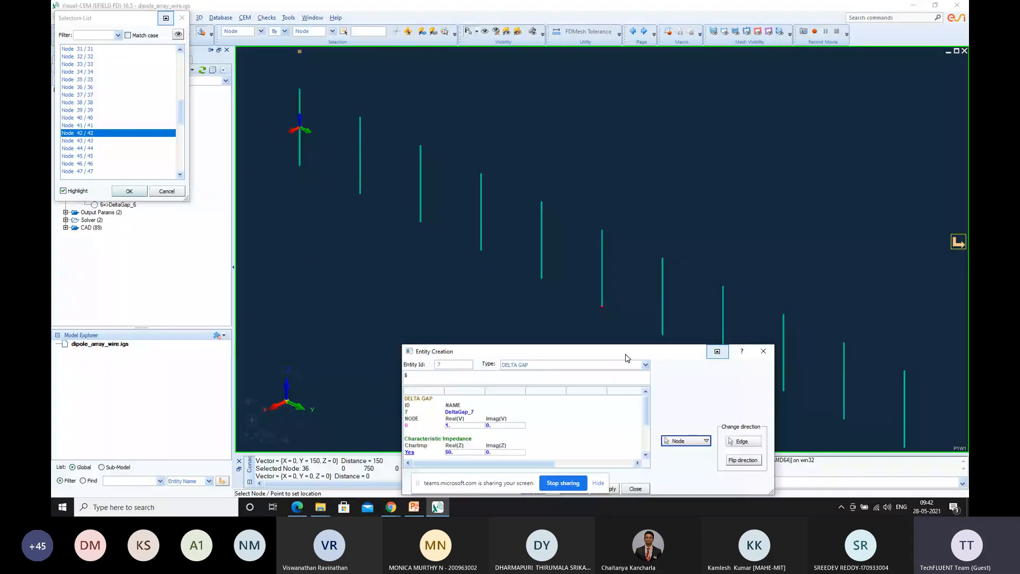
click(89, 141)
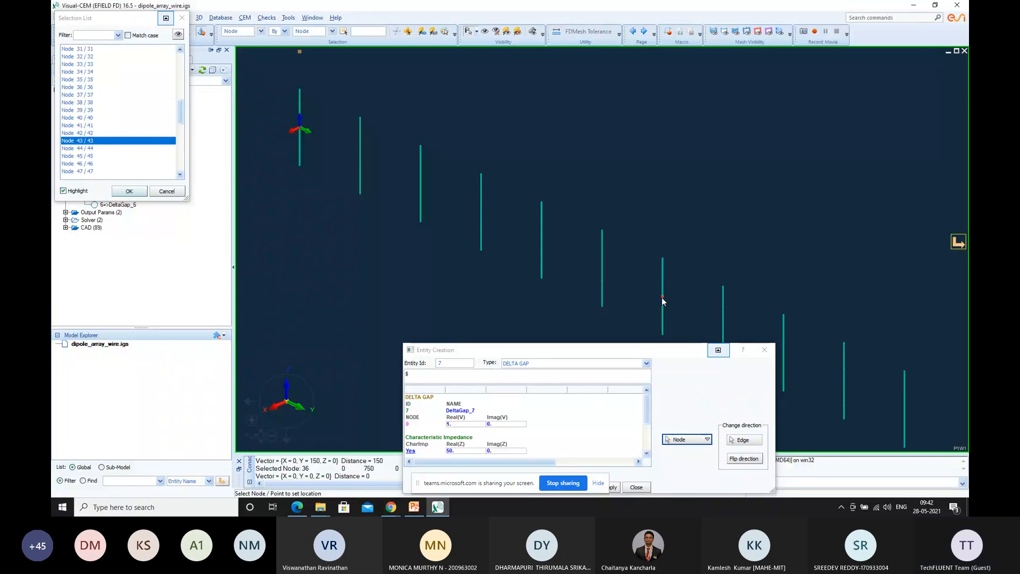
Set the Z-dir component of the seventh delta gap source's electric field direction to 1
drag(604, 350, 603, 299)
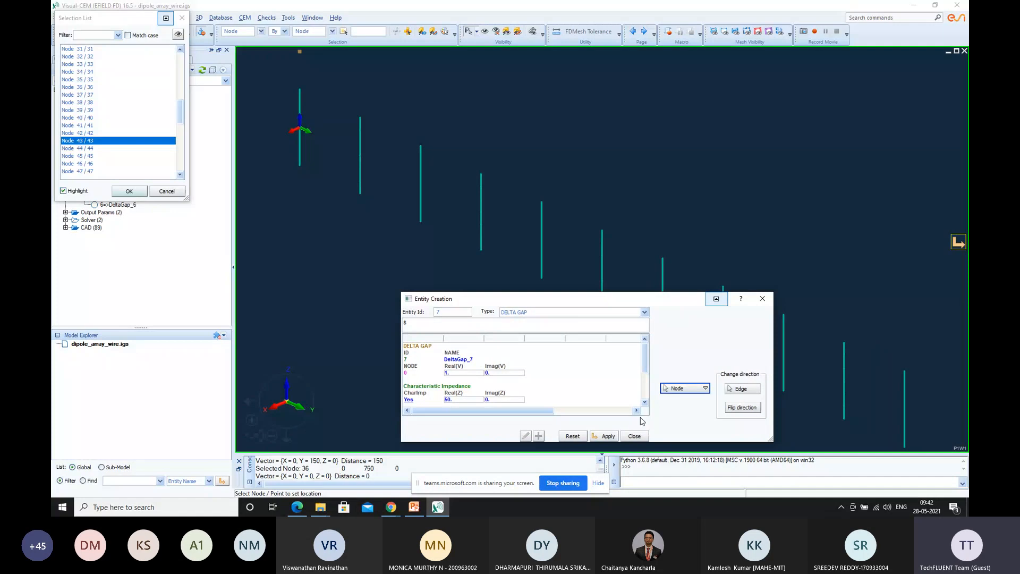
scroll(594, 360, down, 3)
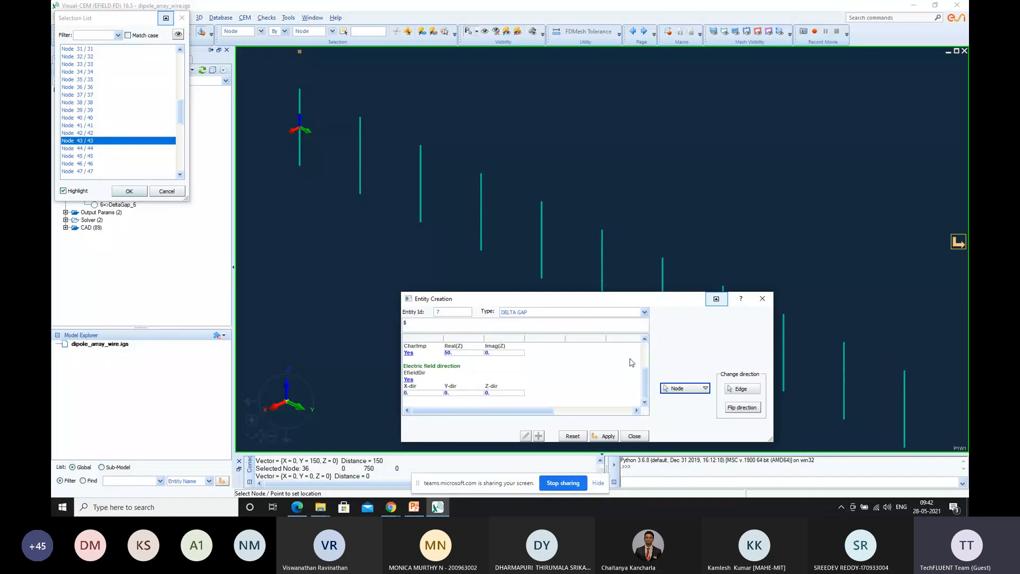
click(491, 394)
text(w)
text(1)
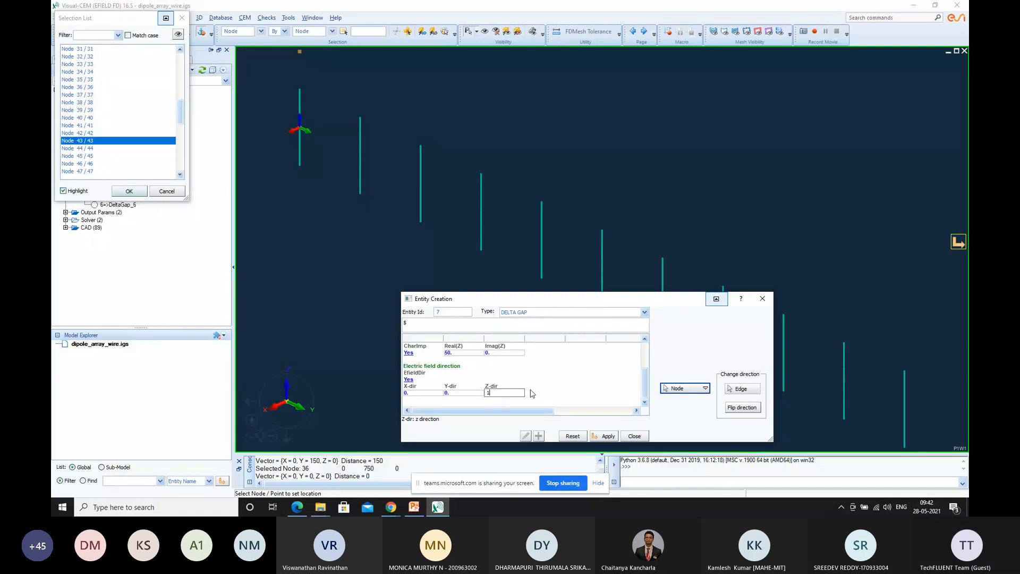
key(Return)
drag(654, 304, 780, 340)
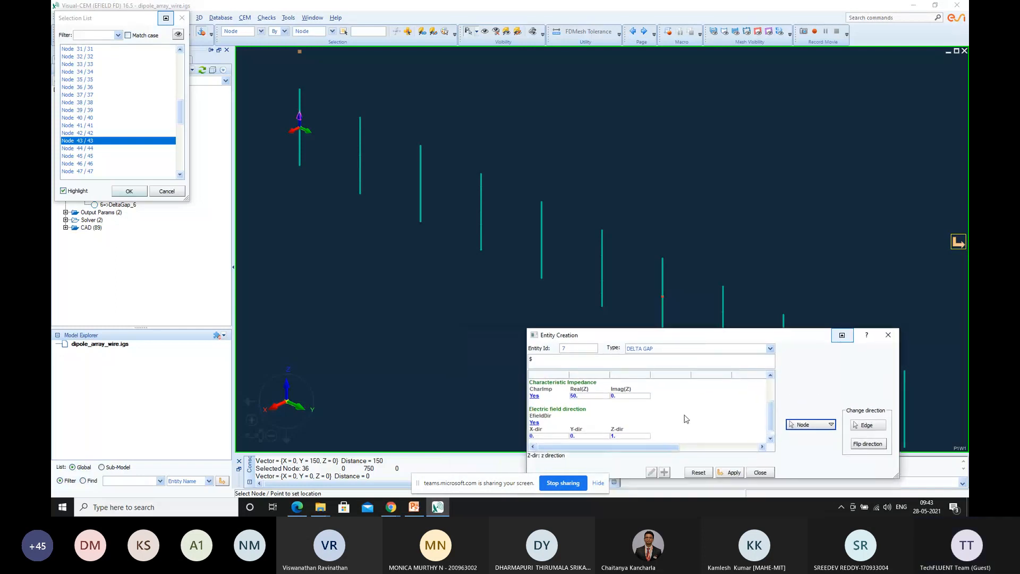
Confirm Node 43 as the location of the seventh dipole's delta gap source and apply it
scroll(591, 411, up, 2)
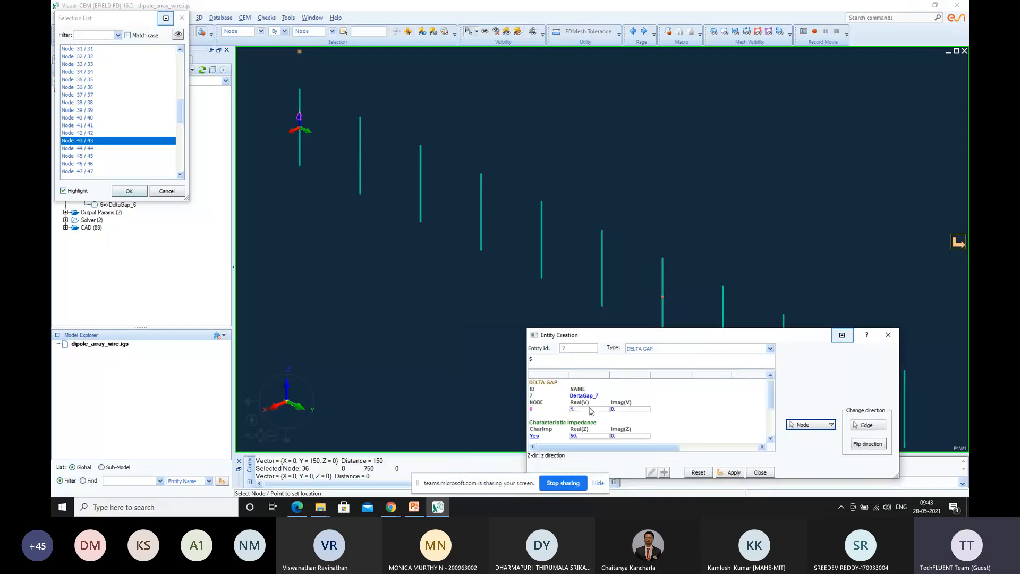
click(792, 427)
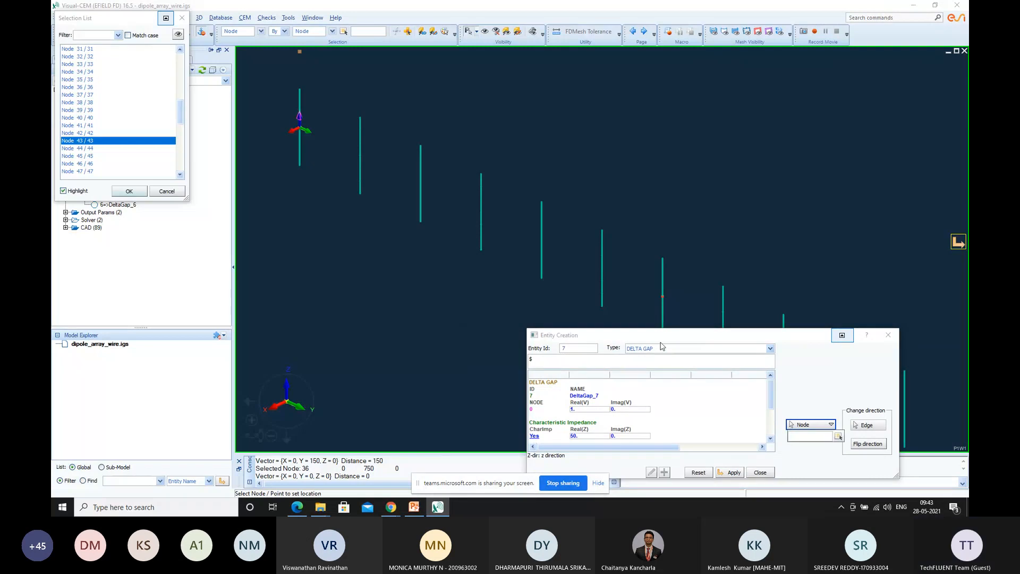
double_click(126, 141)
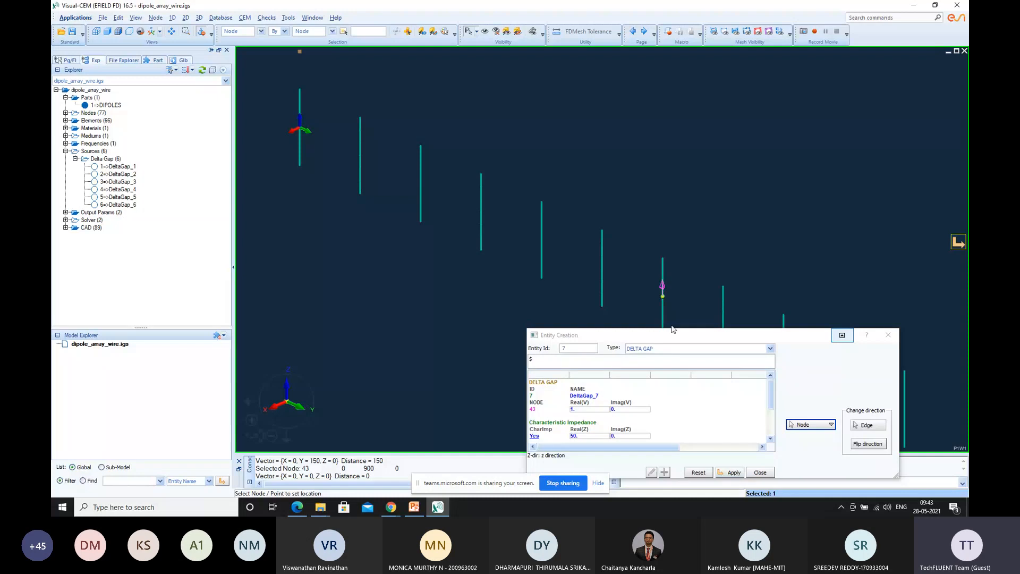
click(732, 473)
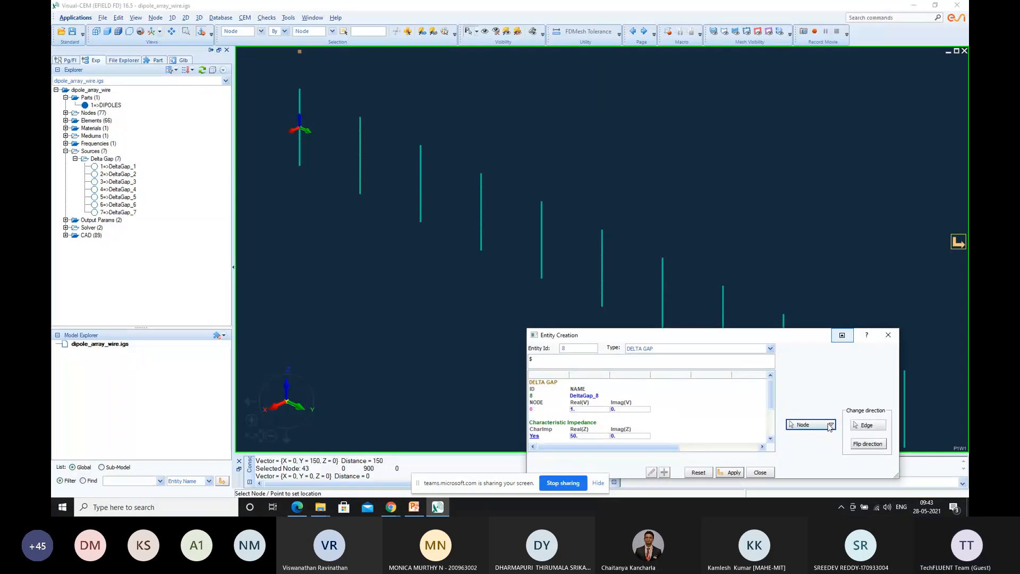
Place a delta gap source at Node 50 on the eighth dipole, check its electric field direction, and apply it
click(831, 425)
scroll(104, 133, down, 12)
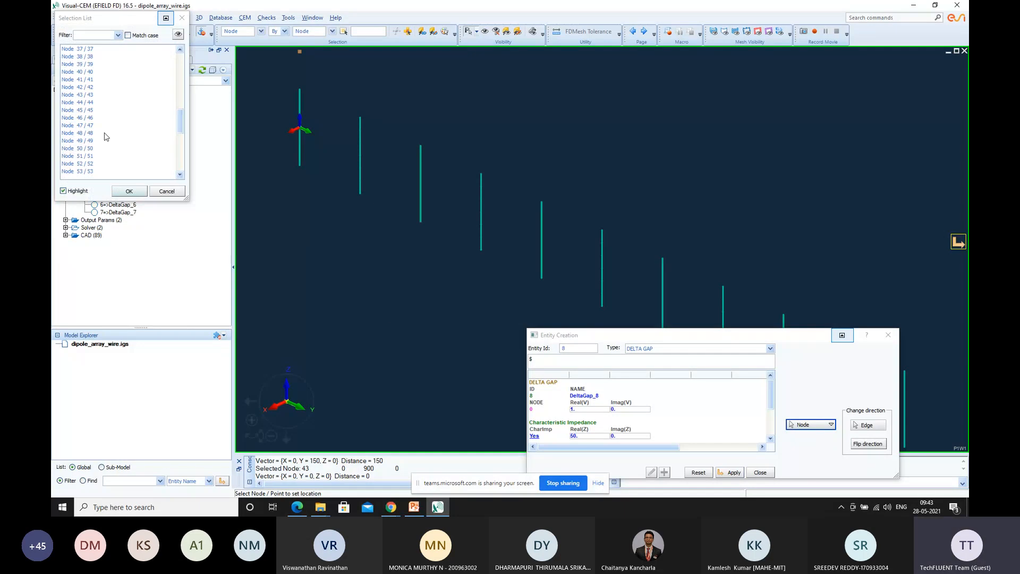
click(101, 140)
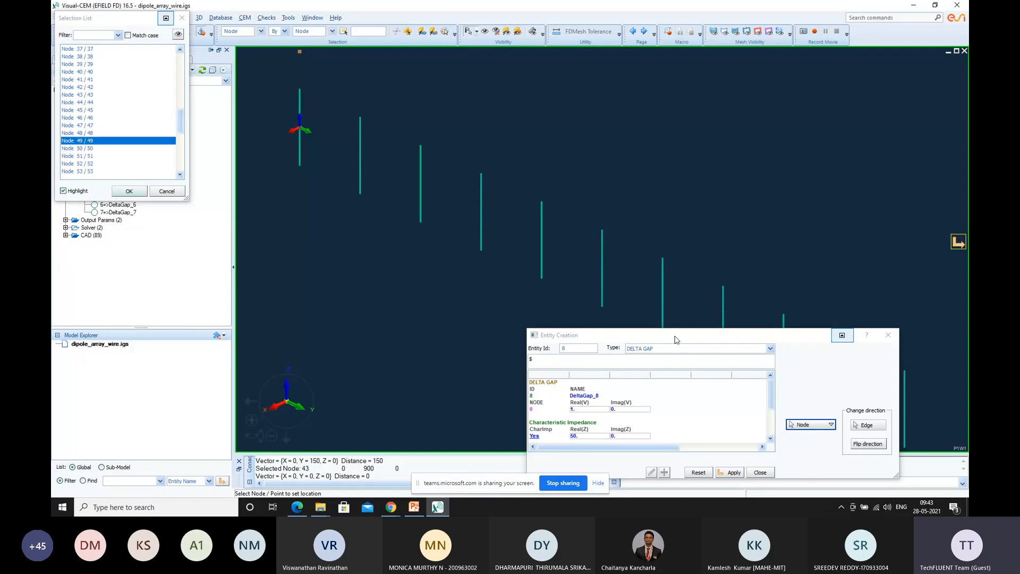
drag(675, 340, 490, 376)
click(101, 149)
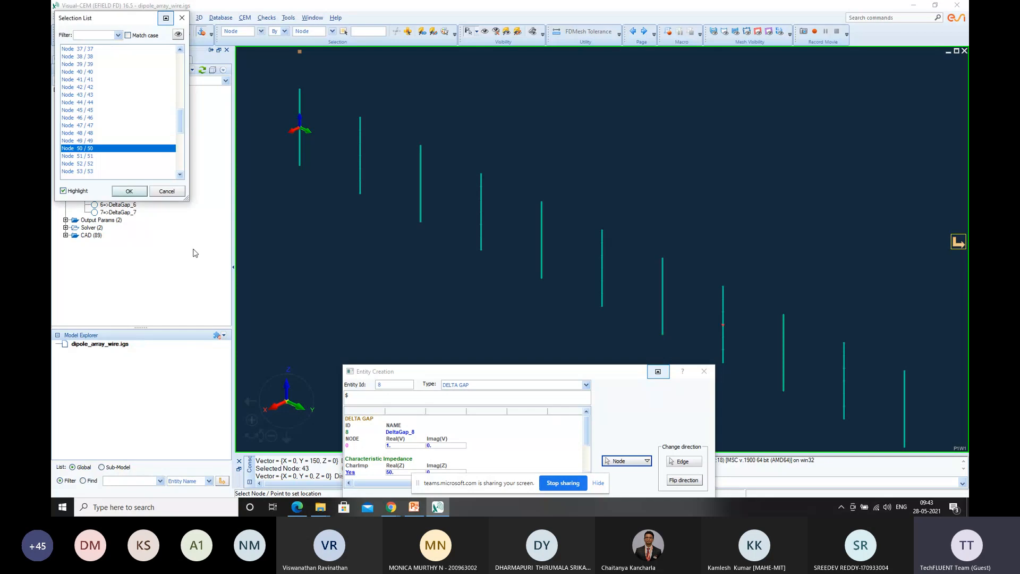
click(129, 191)
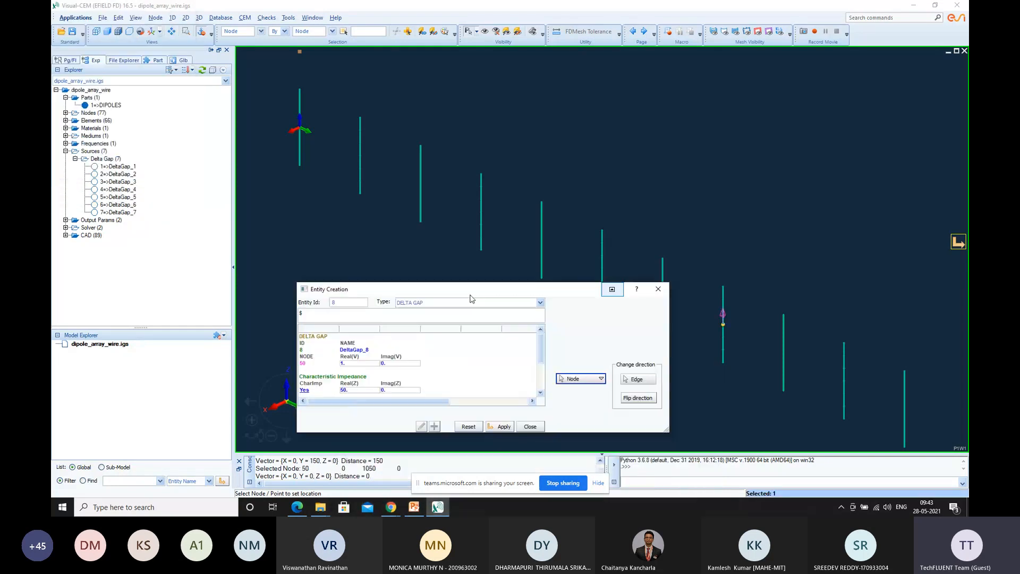
scroll(389, 394, down, 3)
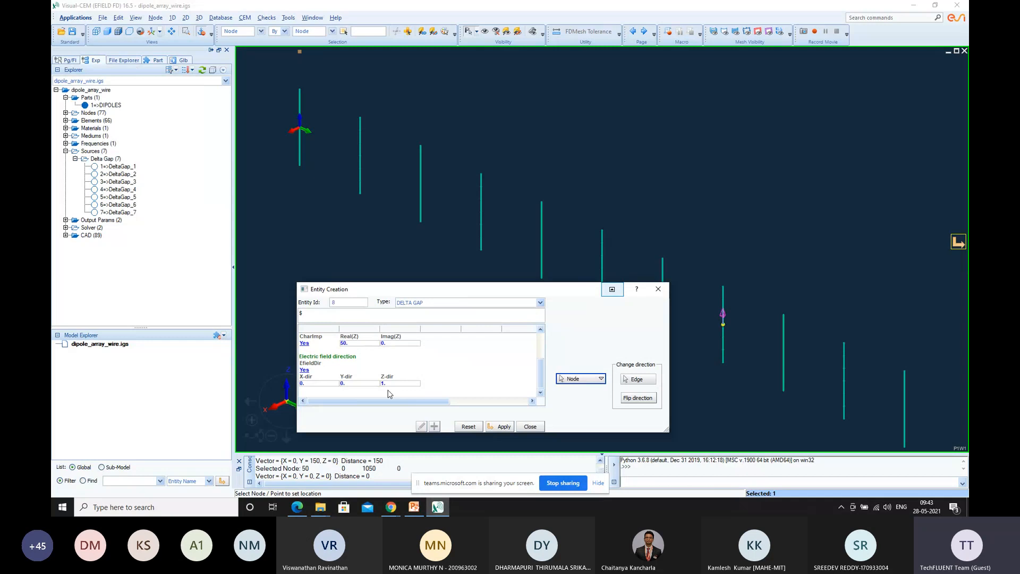
click(506, 451)
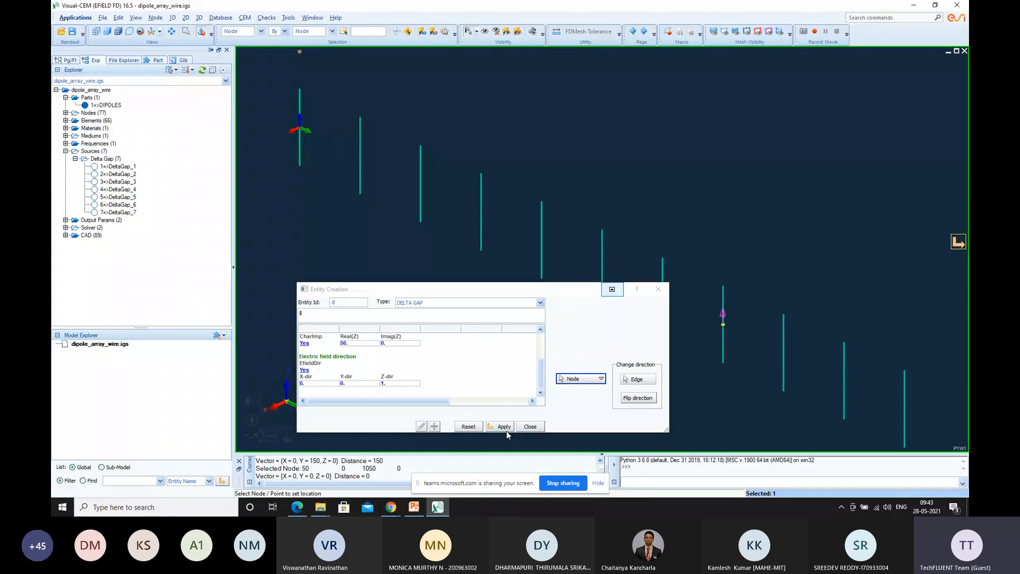
click(503, 427)
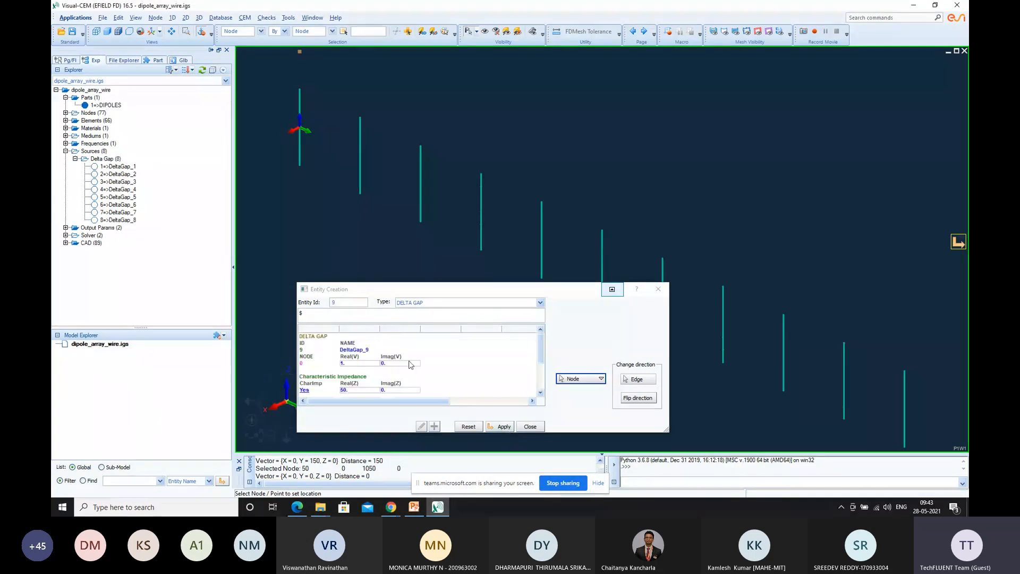
Place a delta gap source at Node 57 on the ninth dipole, check its electric field direction, and apply it
click(602, 379)
click(601, 380)
scroll(103, 143, down, 10)
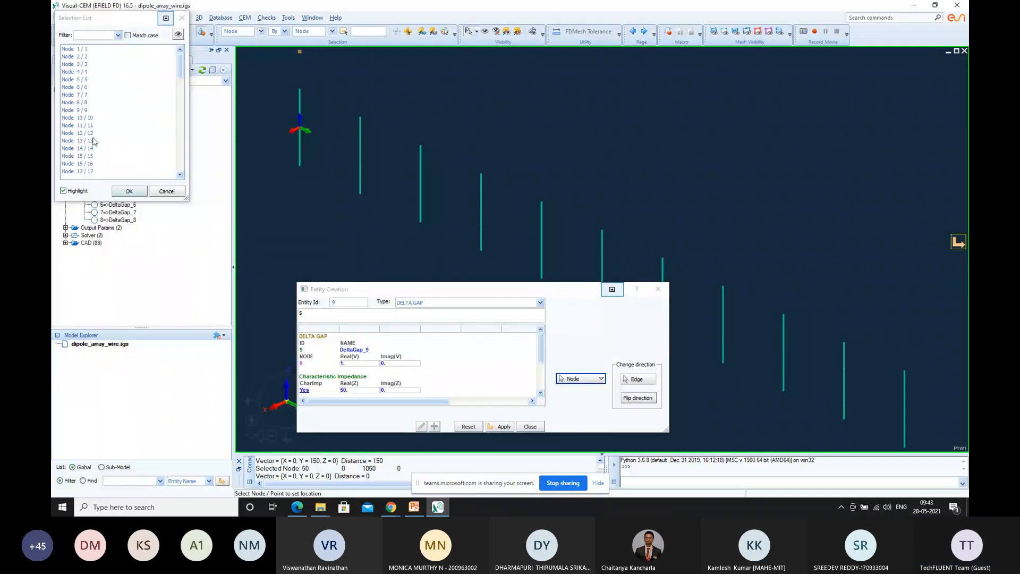
scroll(103, 142, down, 5)
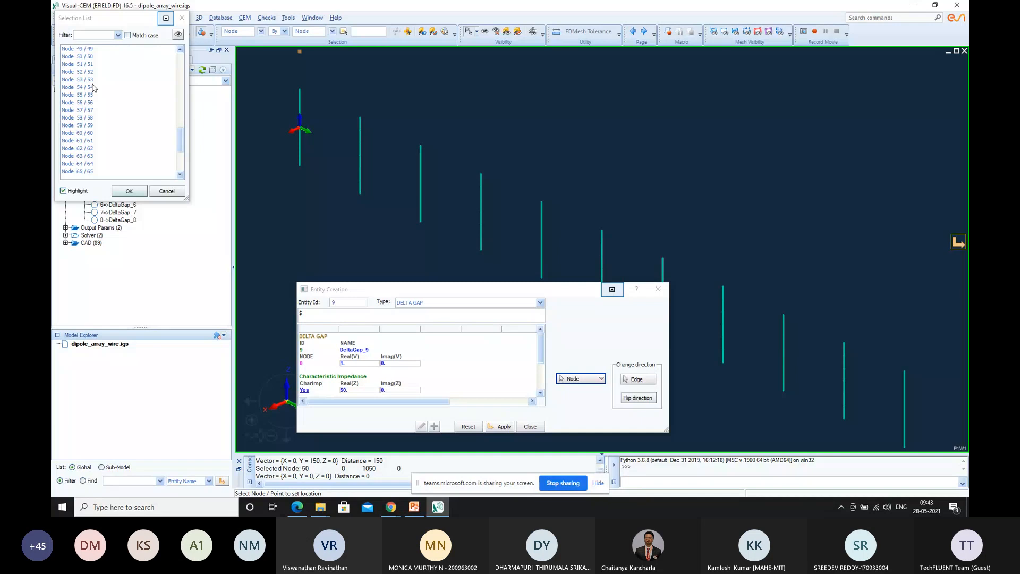
click(91, 110)
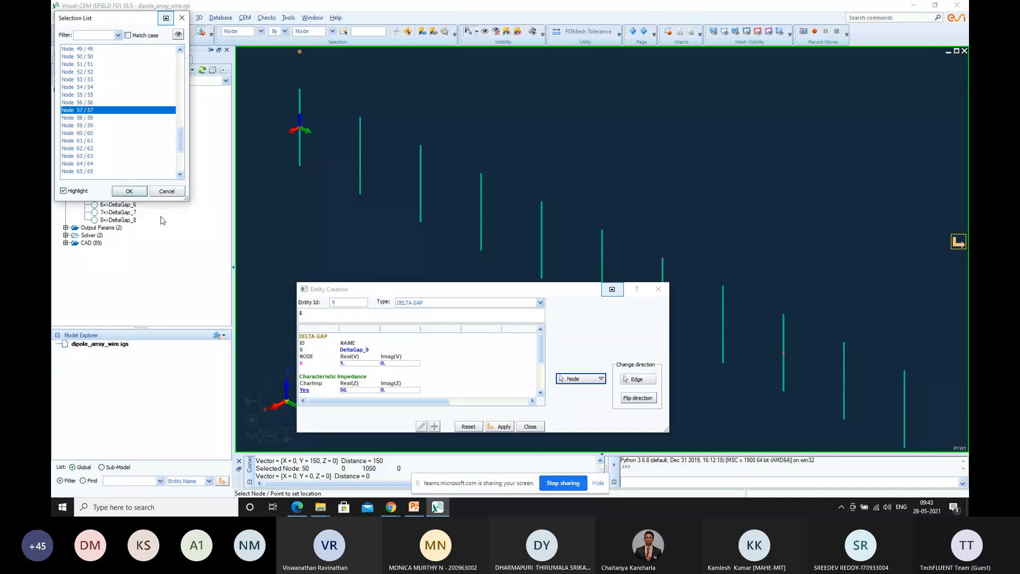
click(130, 313)
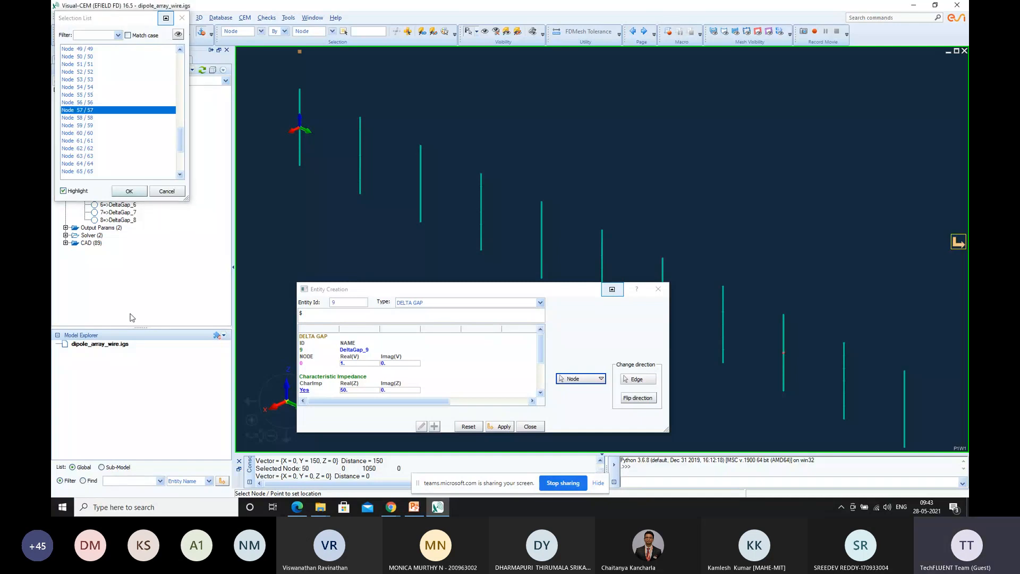
click(130, 191)
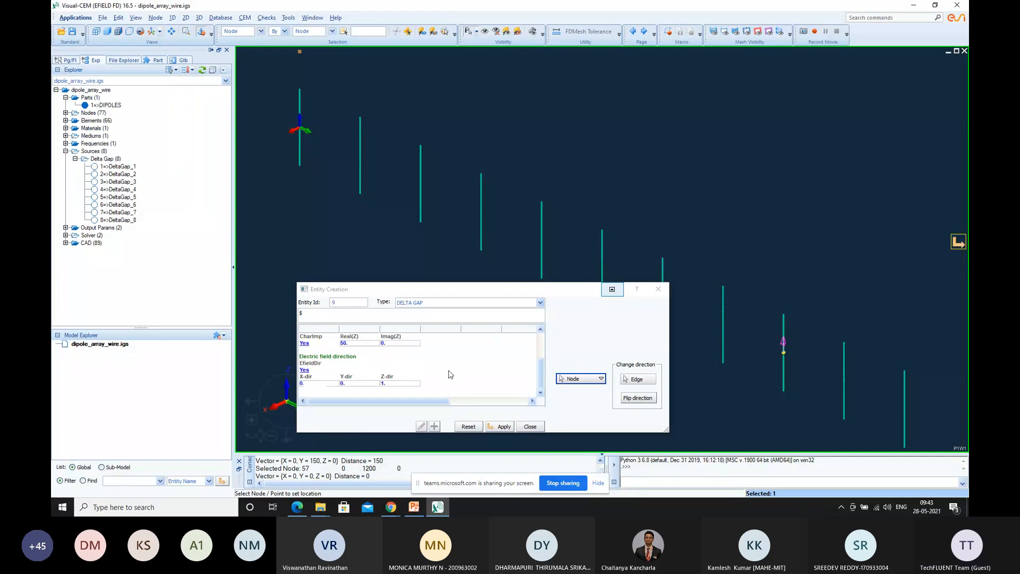
click(502, 427)
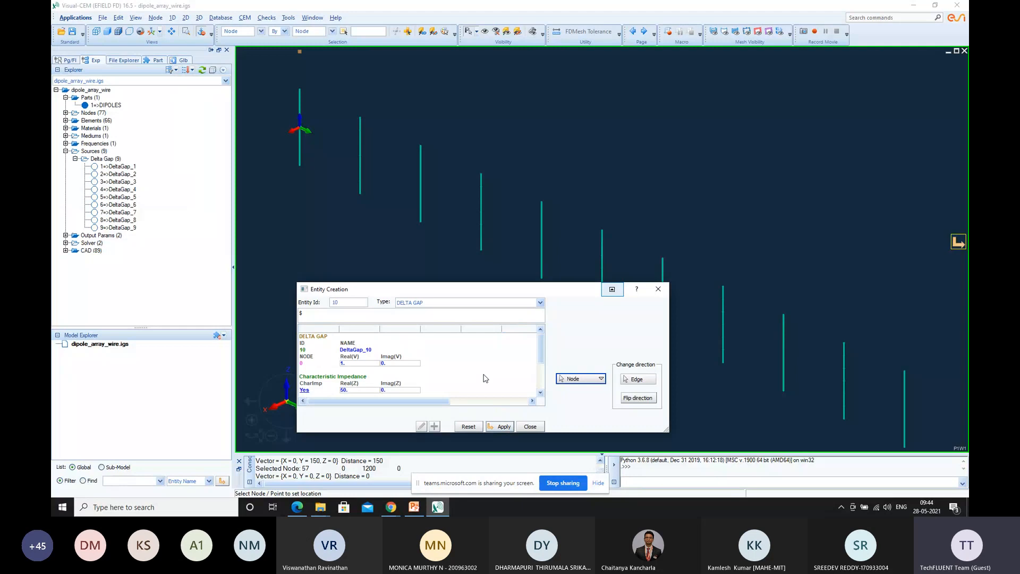
Place a delta gap source at Node 64 on the tenth dipole, check its electric field direction, and apply it
click(601, 378)
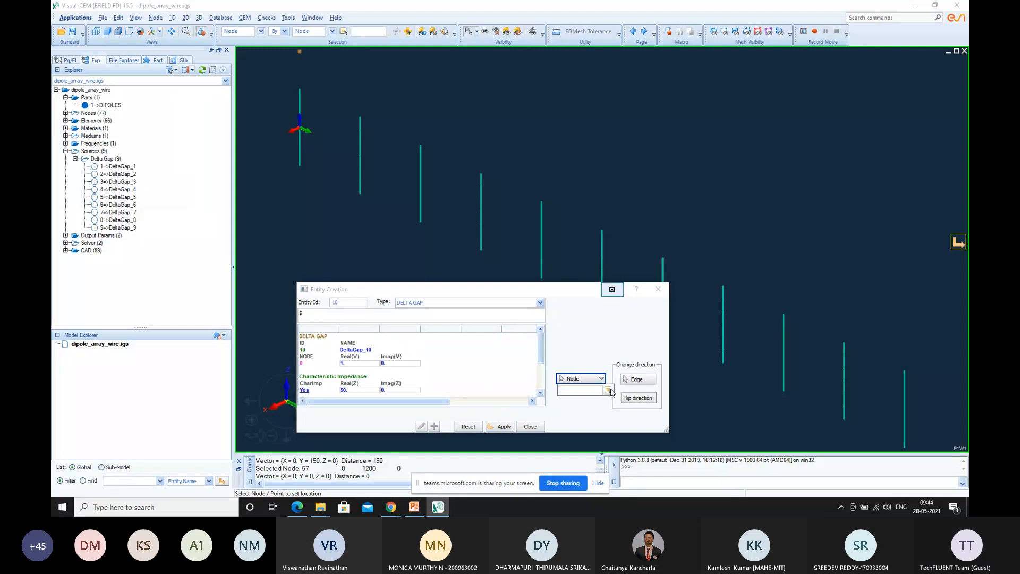
click(607, 391)
scroll(147, 126, down, 5)
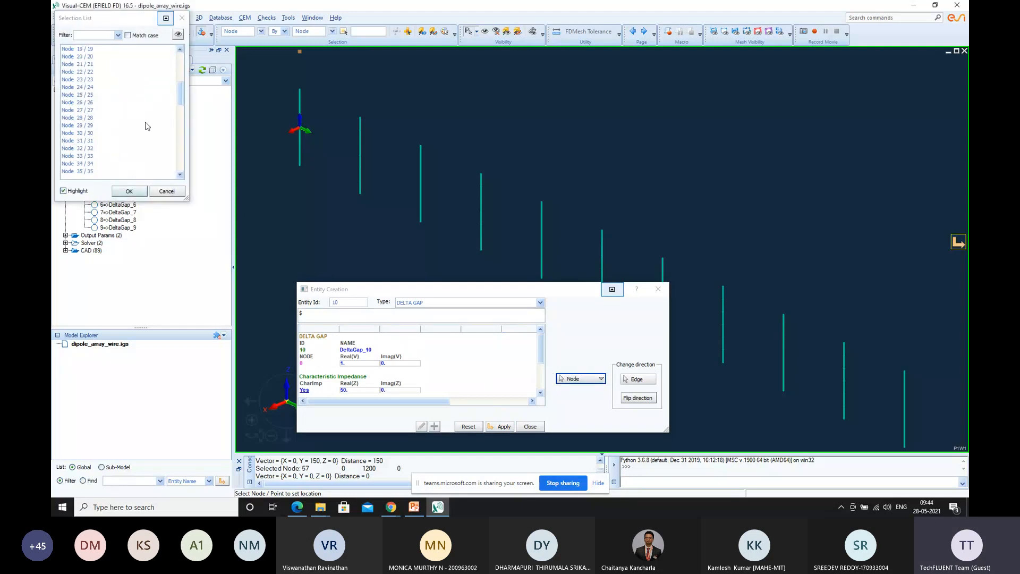
scroll(147, 126, down, 12)
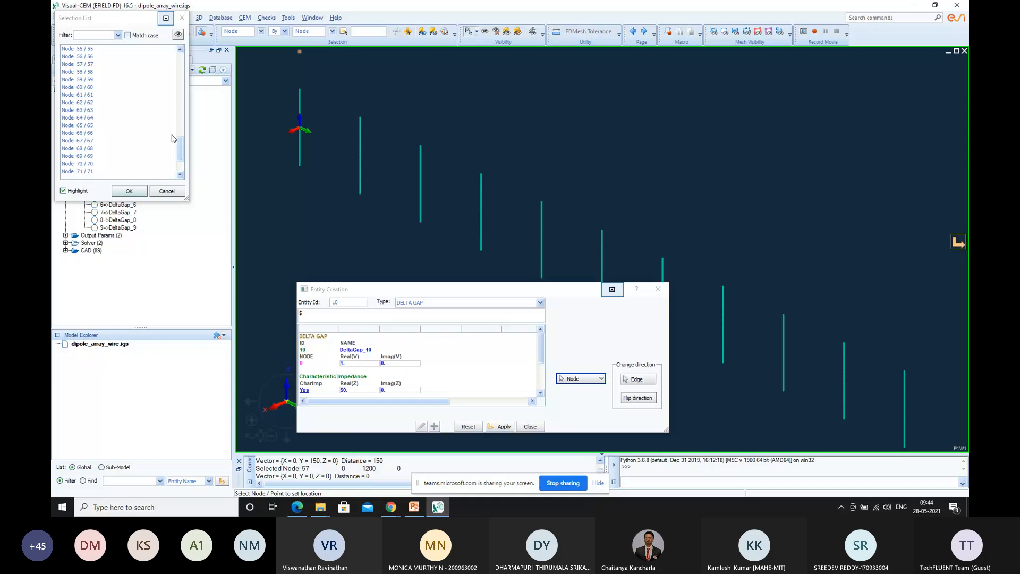
click(97, 117)
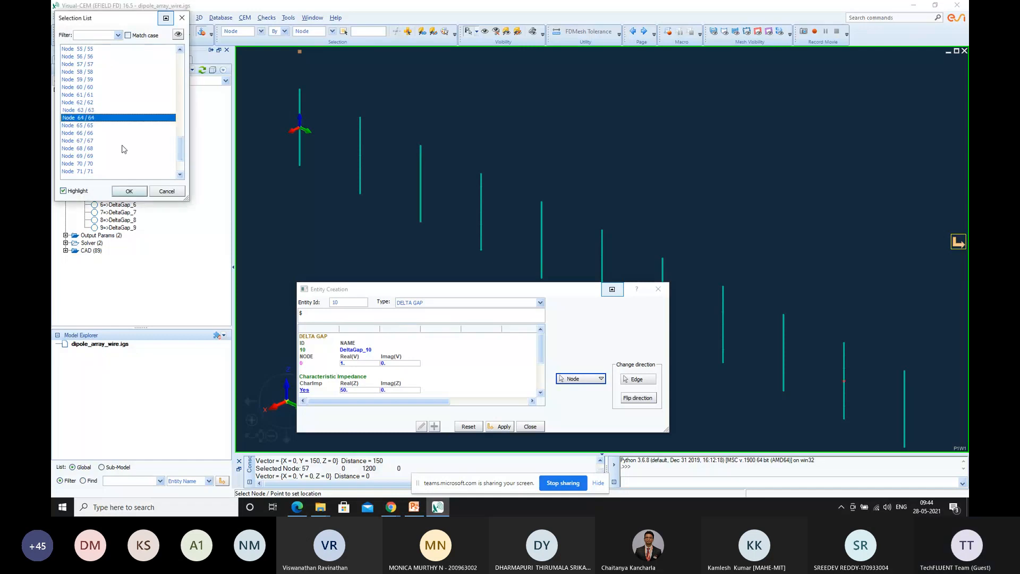
click(133, 192)
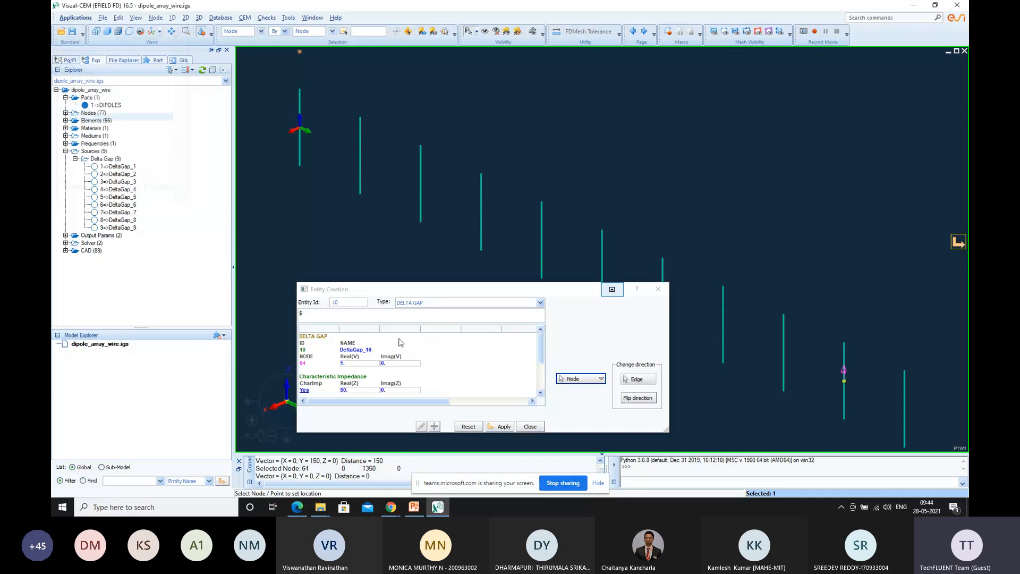
scroll(400, 342, down, 3)
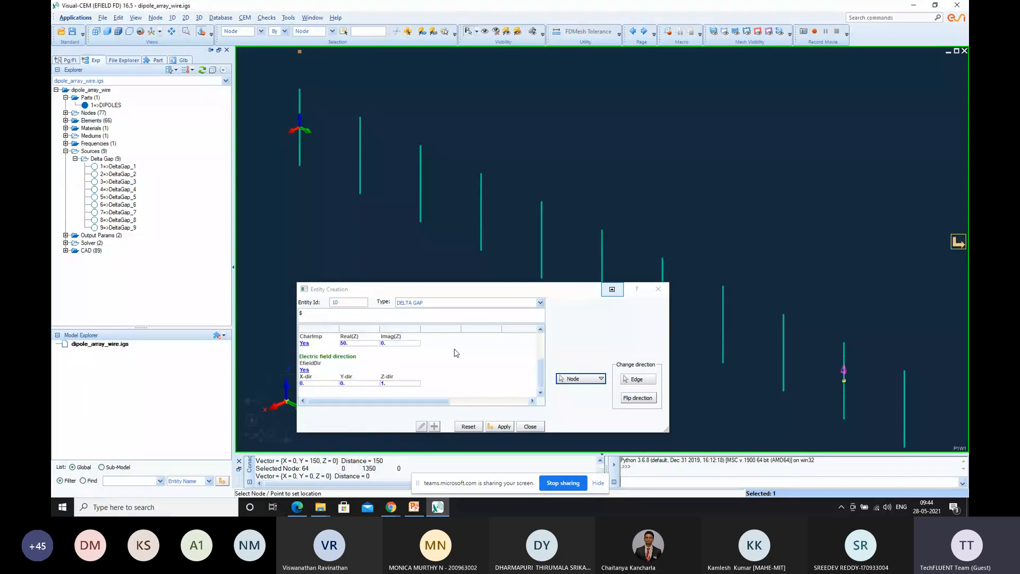
click(504, 427)
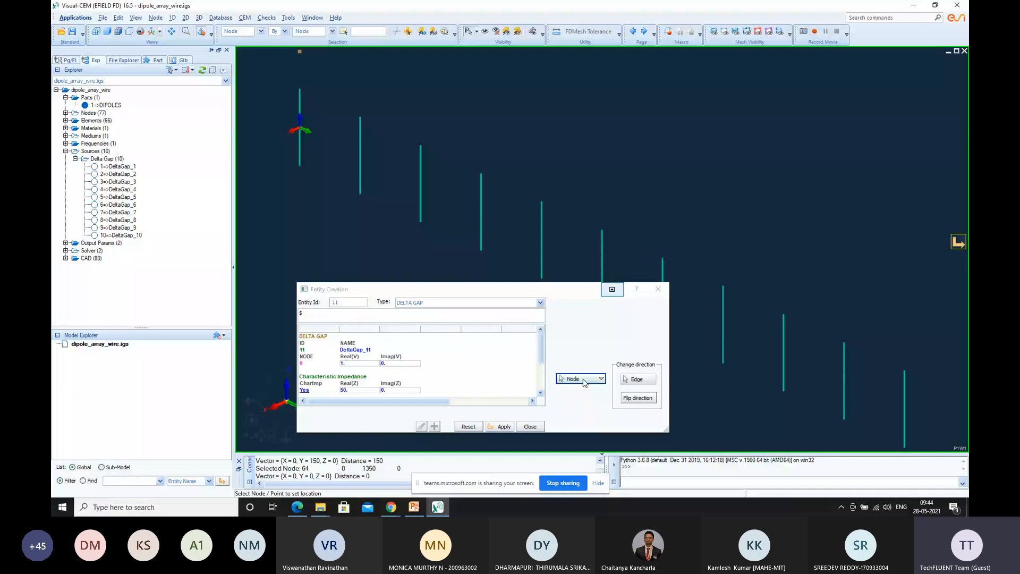
Place a delta gap source at Node 71 on the eleventh dipole, apply it, and finish creating sources
click(580, 379)
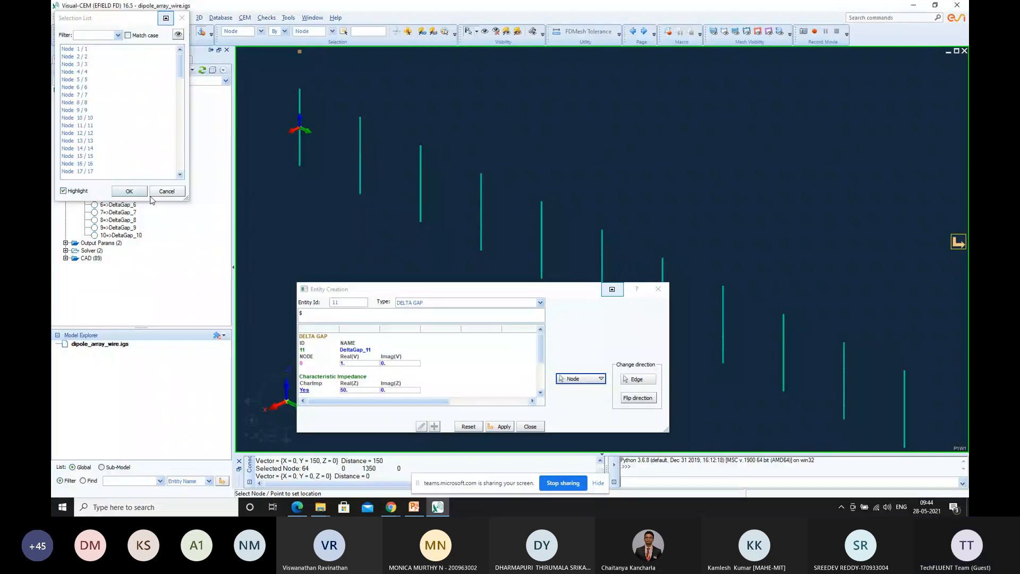
scroll(130, 144, down, 20)
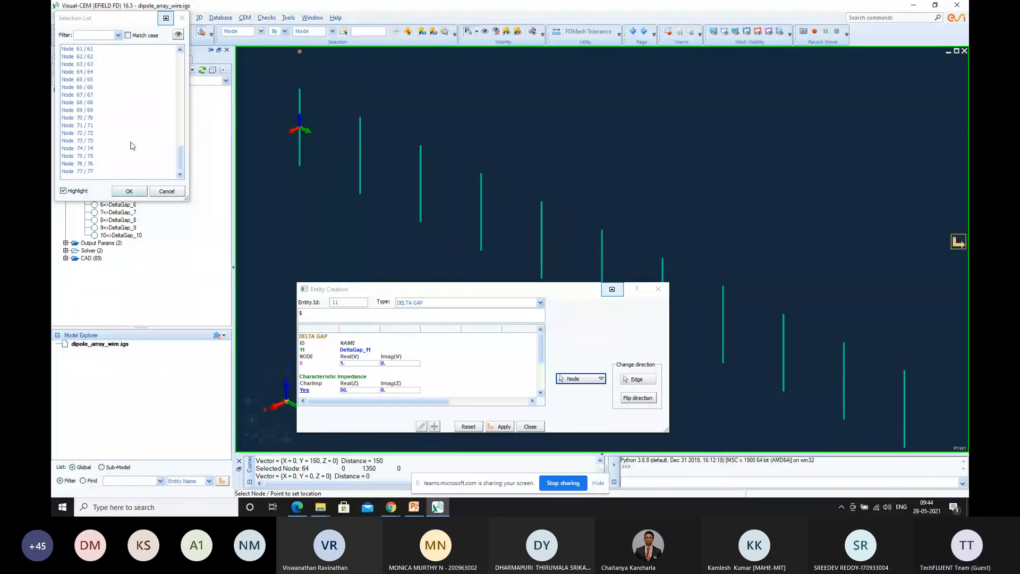
click(94, 140)
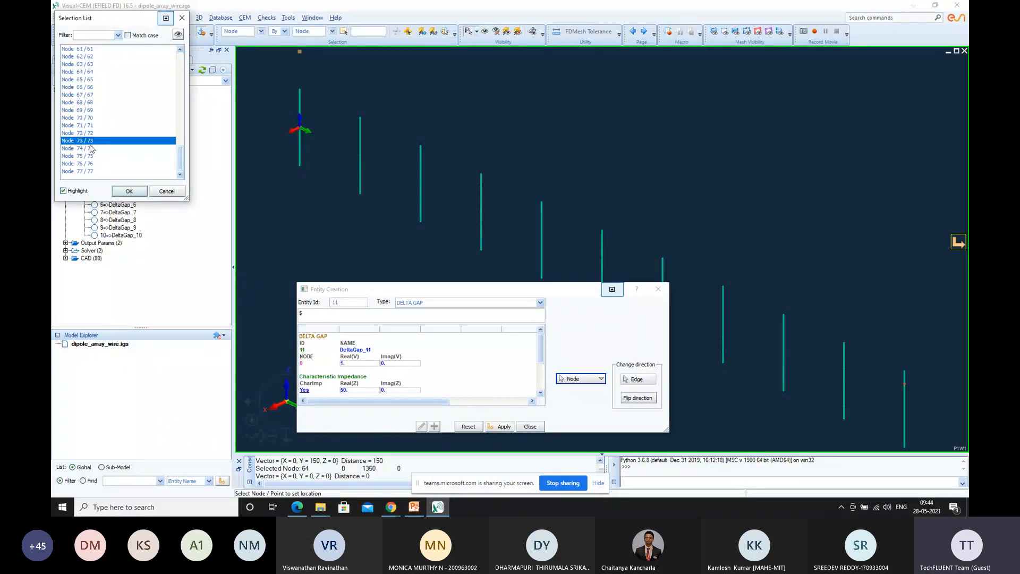
click(91, 149)
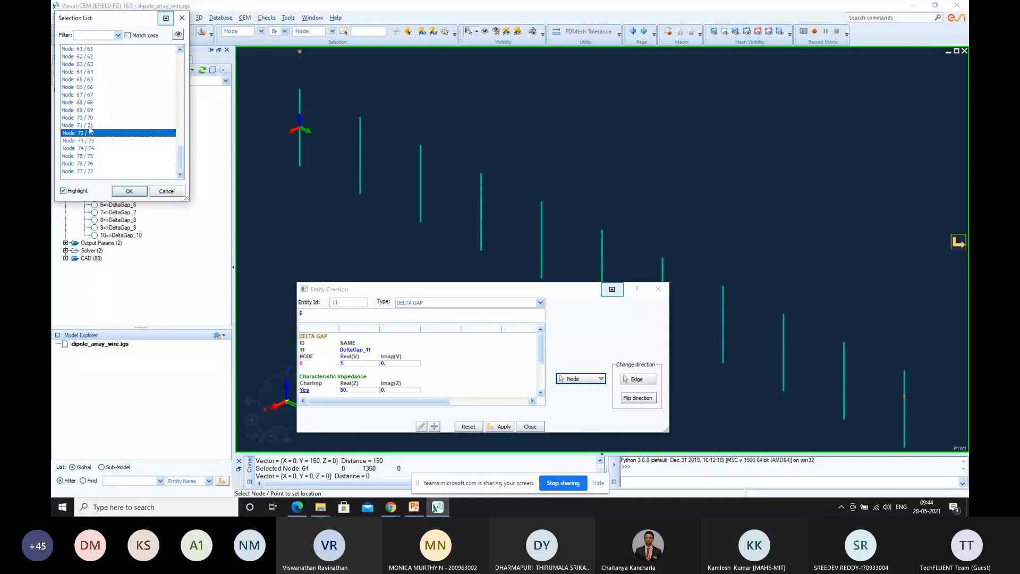
click(91, 126)
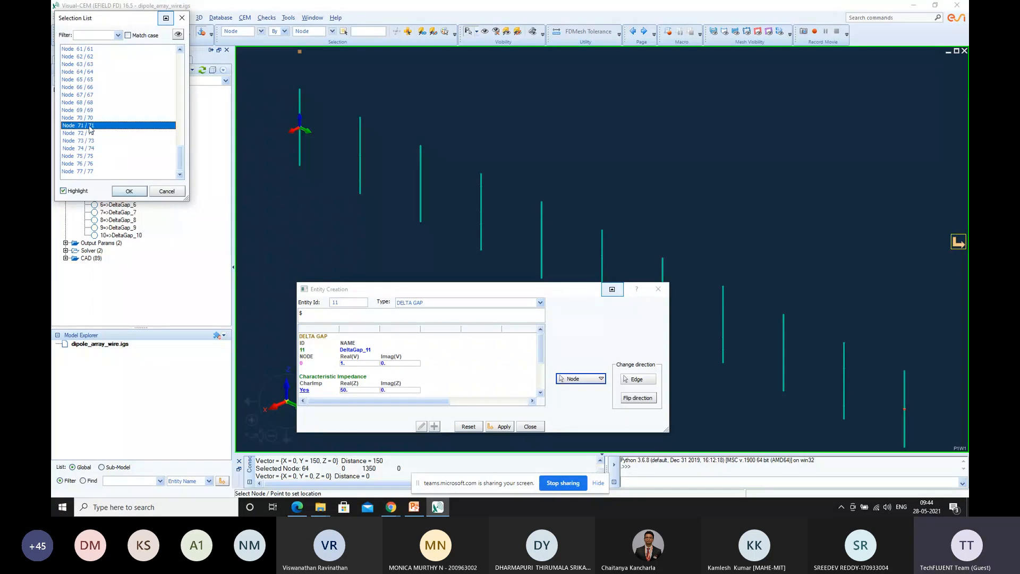
click(129, 191)
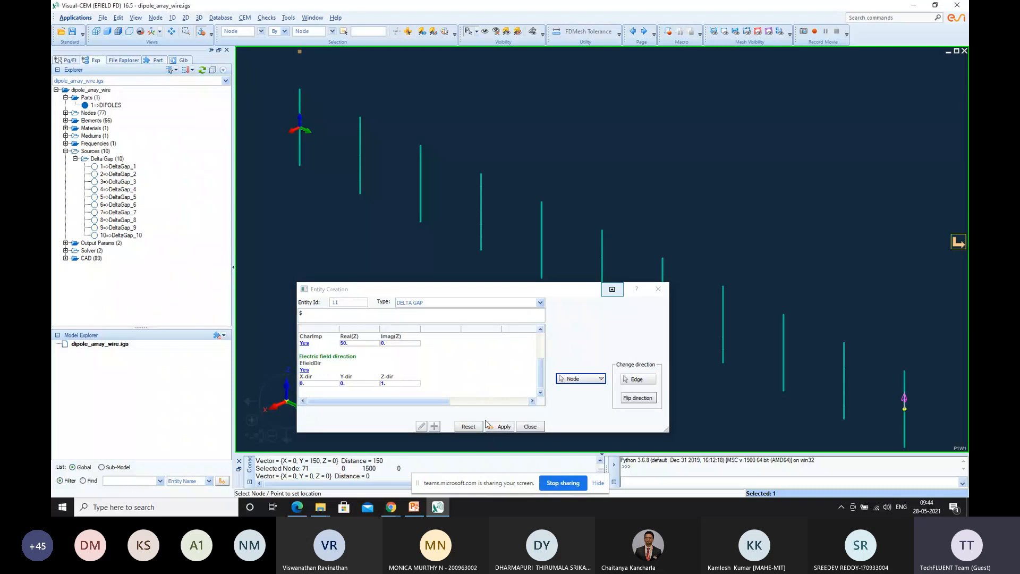
click(504, 426)
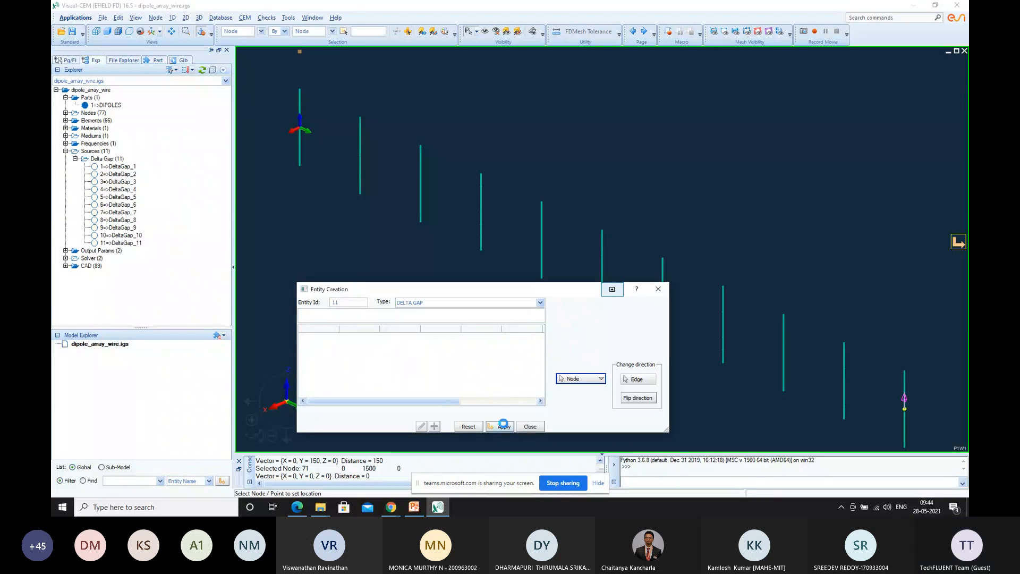
click(663, 294)
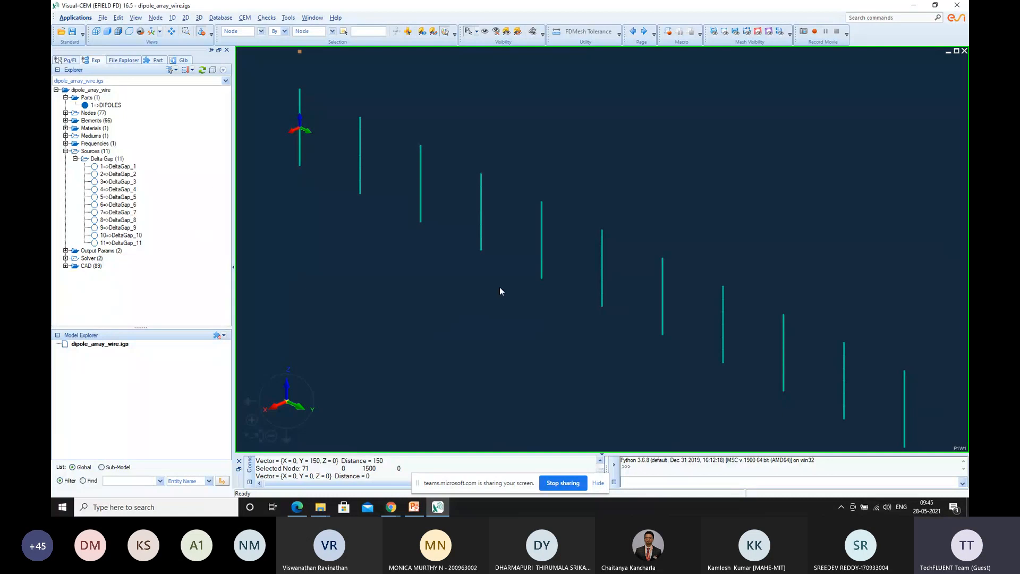
click(245, 19)
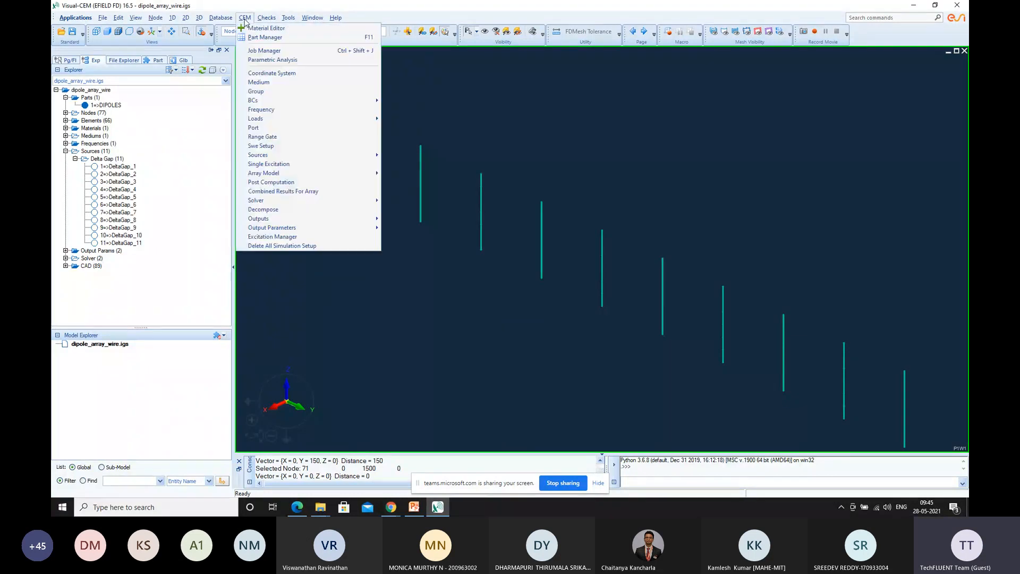
click(306, 168)
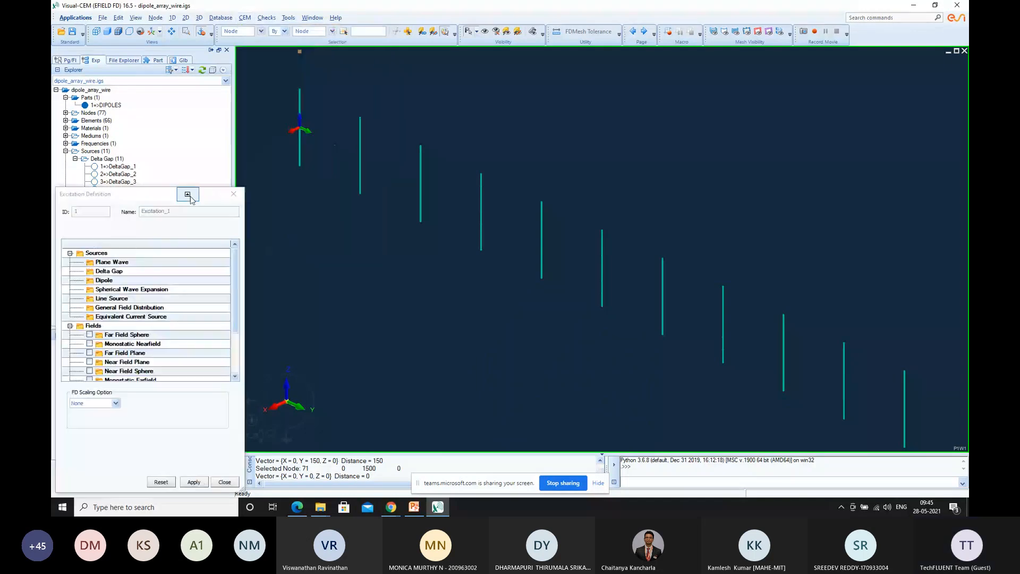
click(234, 194)
Create a Far Field Sphere output with far field power set to YES and apply it
click(245, 18)
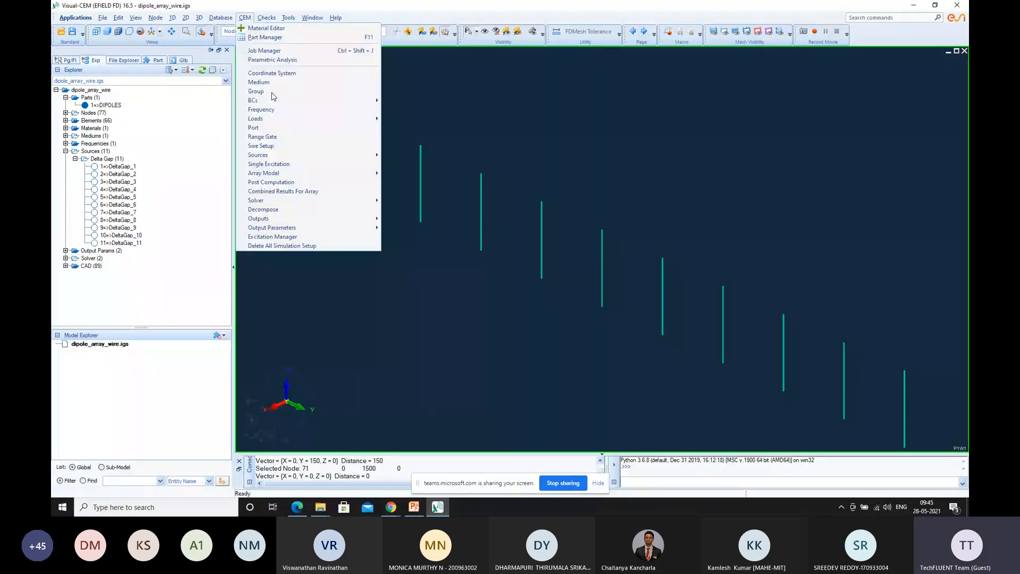
mouse_move(319, 219)
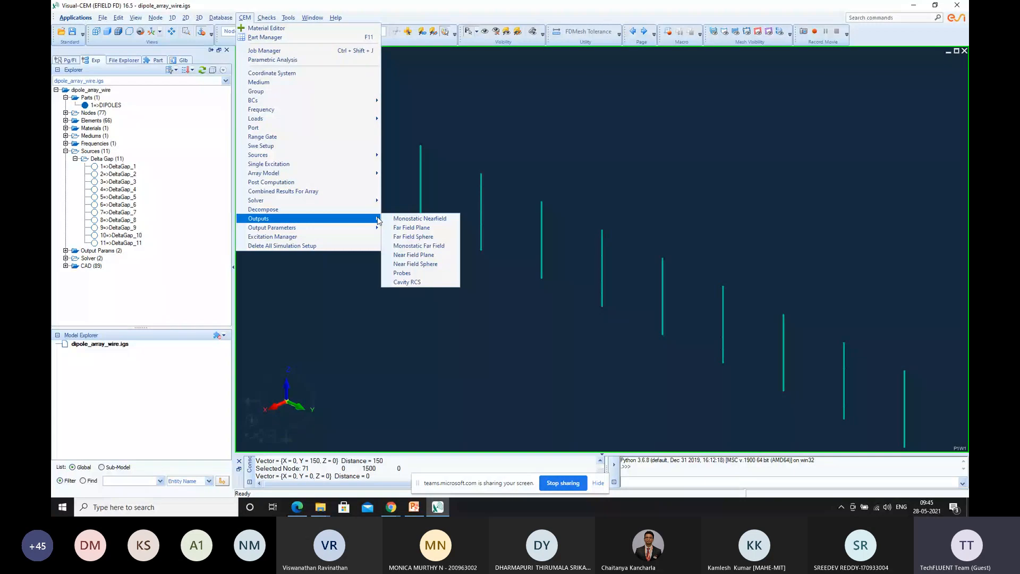
click(412, 237)
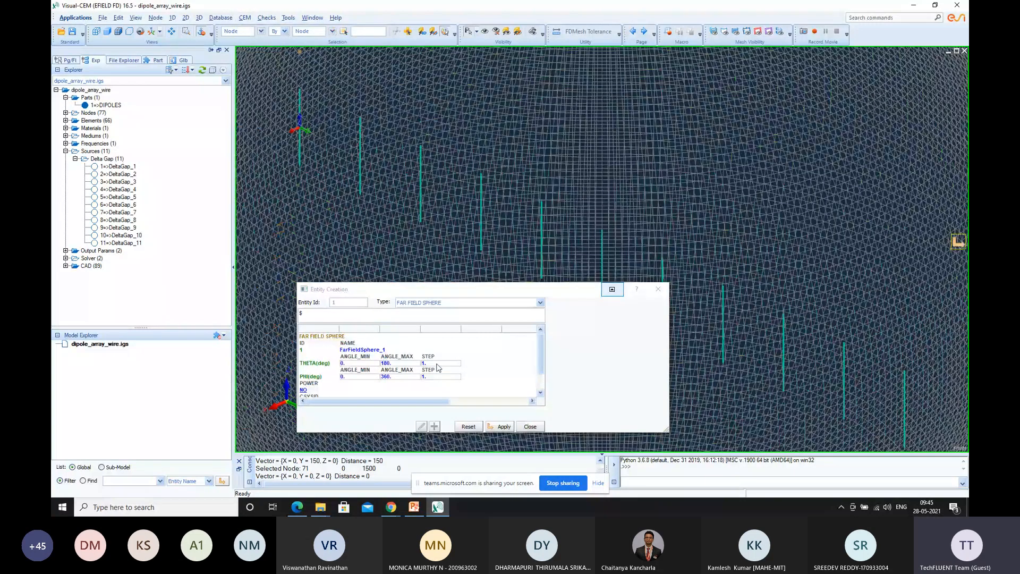
click(304, 390)
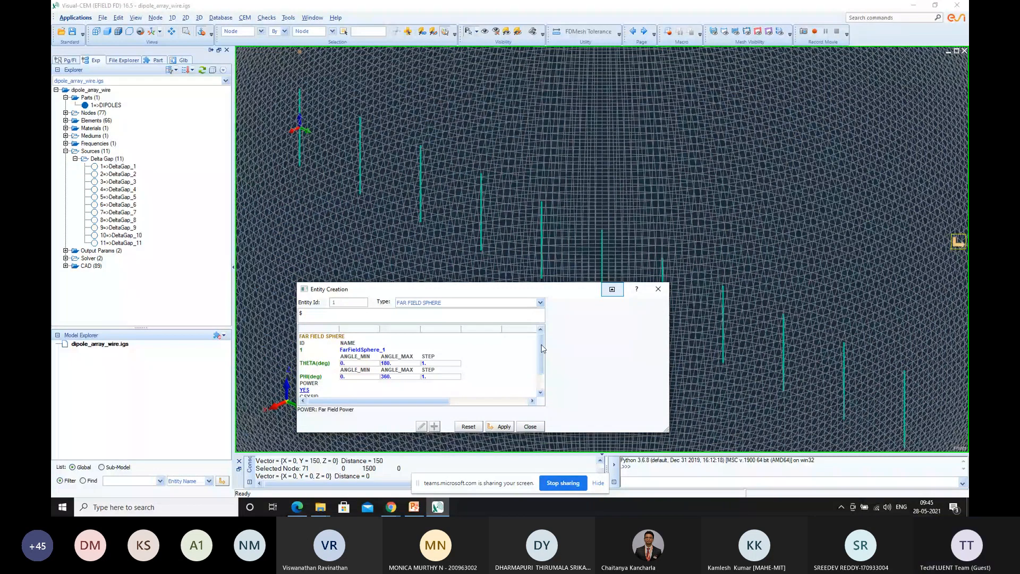
drag(542, 349, 542, 371)
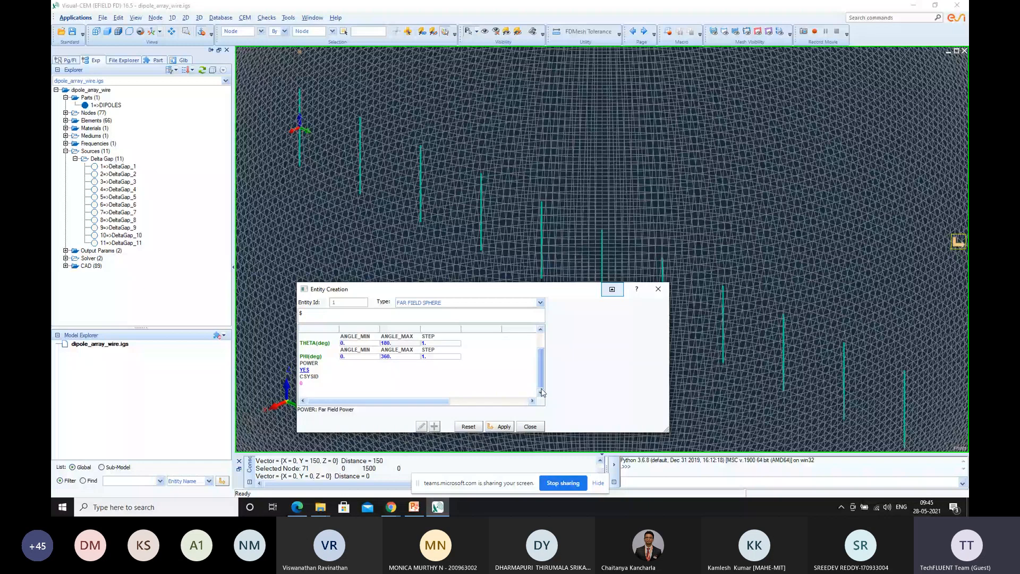
click(500, 426)
click(530, 426)
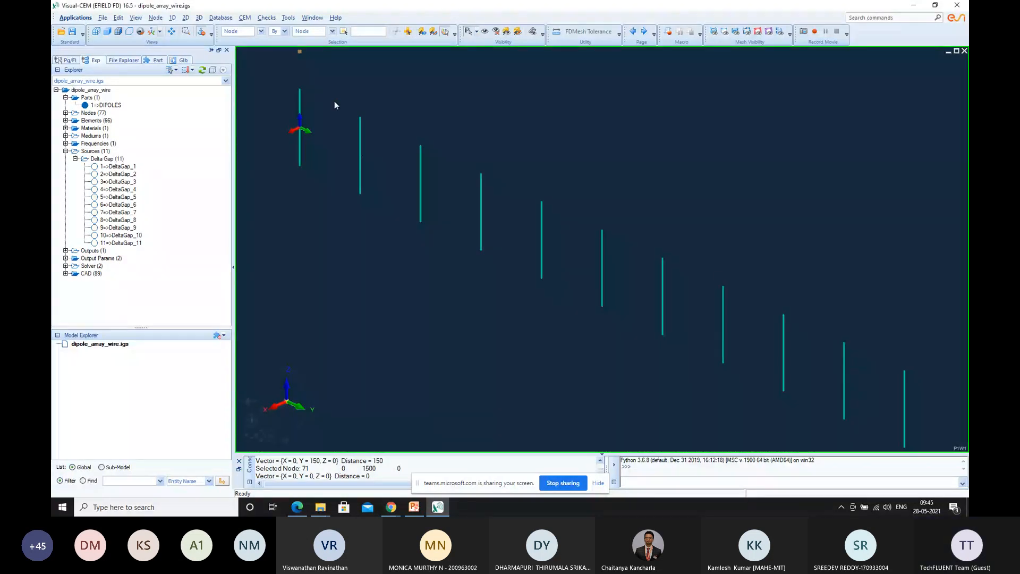
Define the first single excitation with DeltaGap_1 assigned as its delta gap source and apply it
click(246, 17)
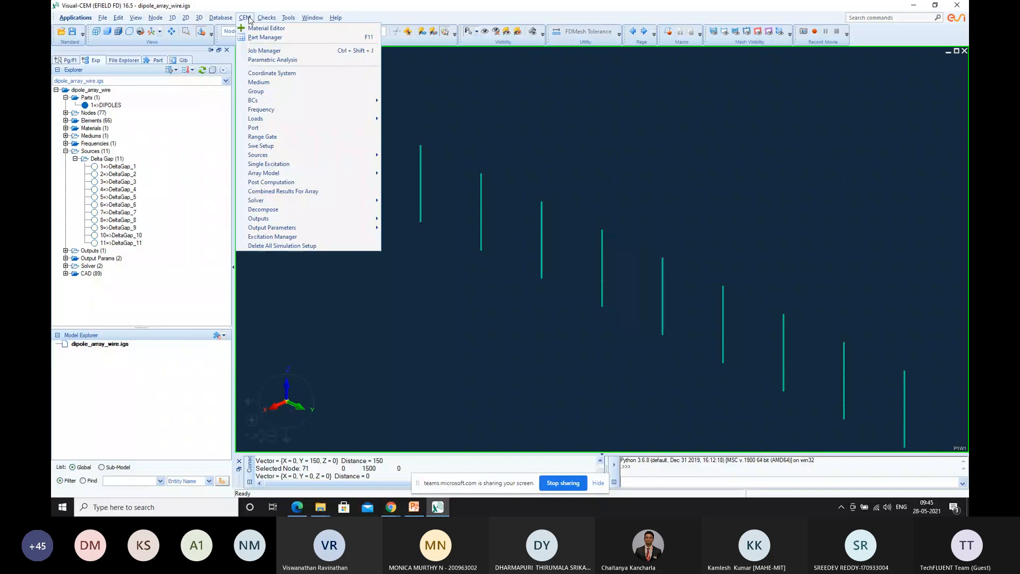
click(282, 165)
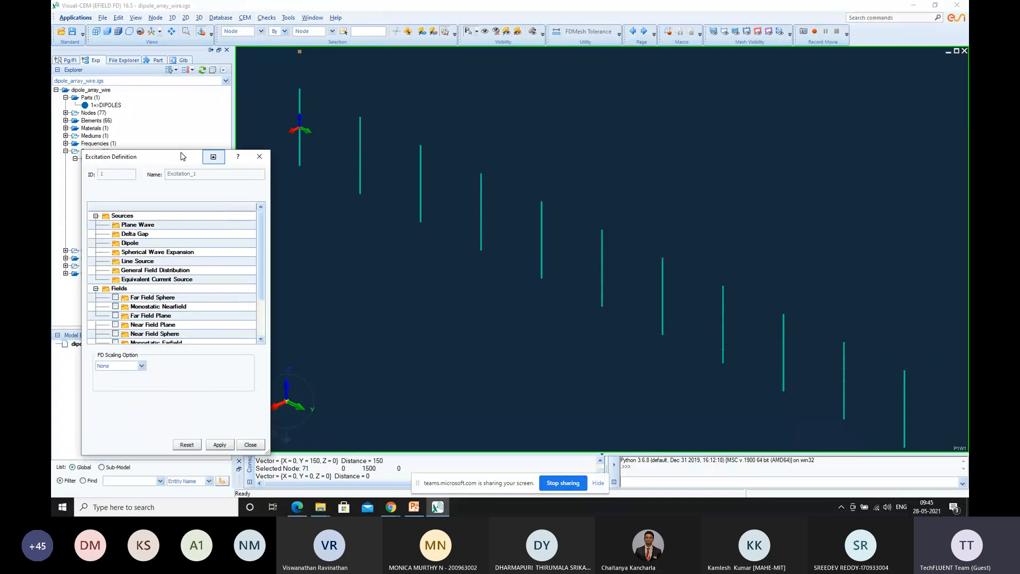
drag(183, 156, 259, 78)
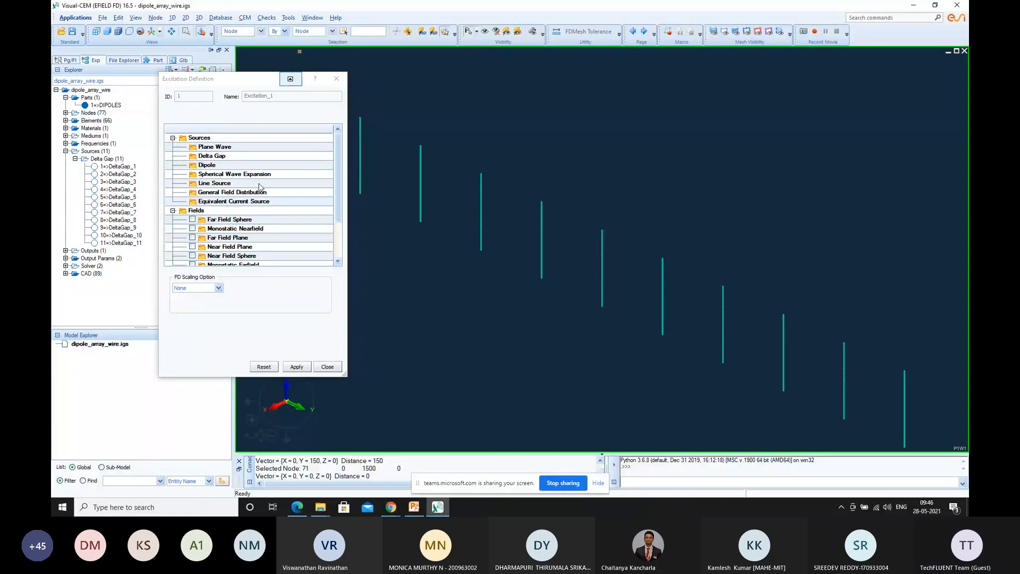
right_click(229, 157)
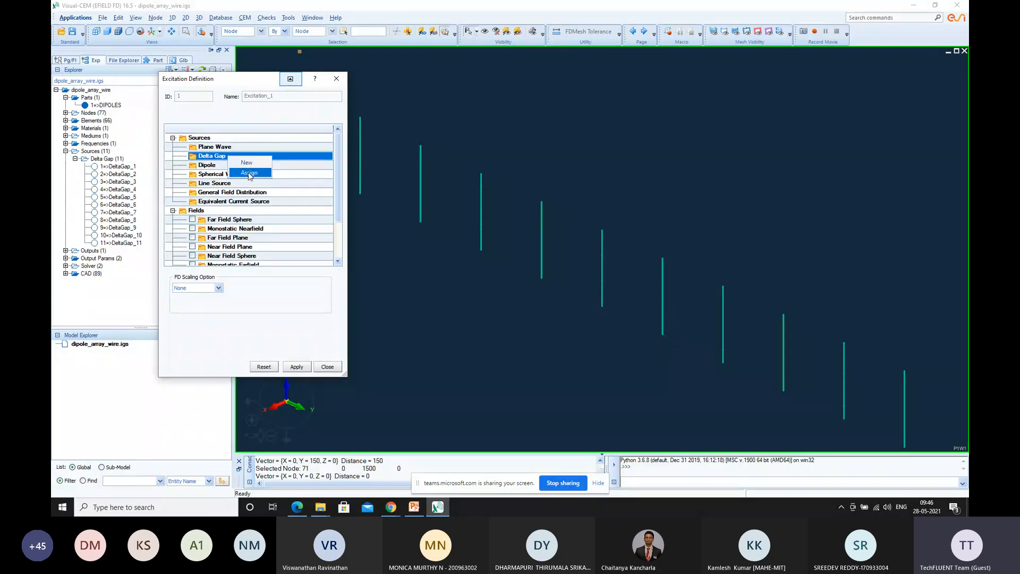
click(249, 173)
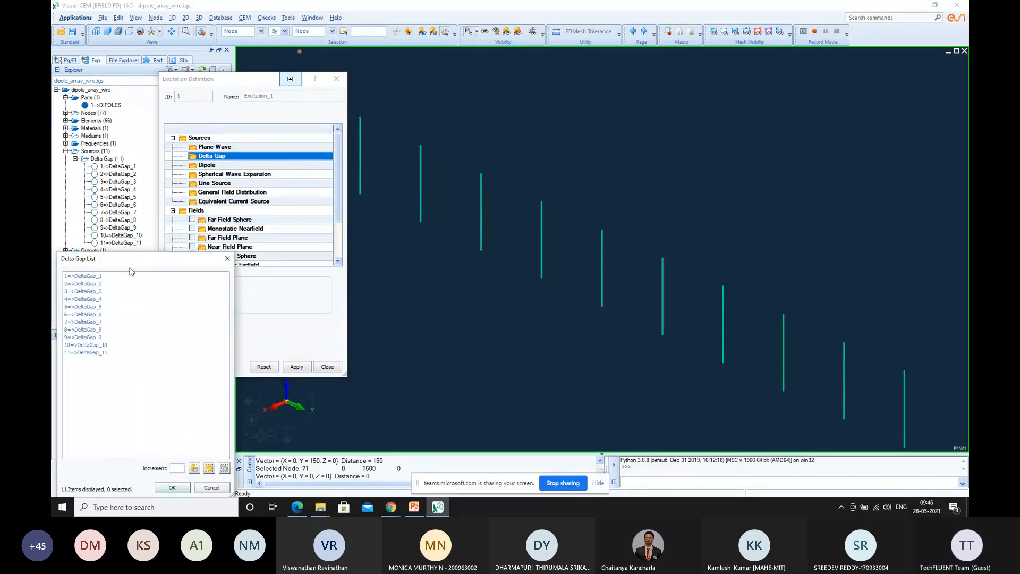
click(97, 277)
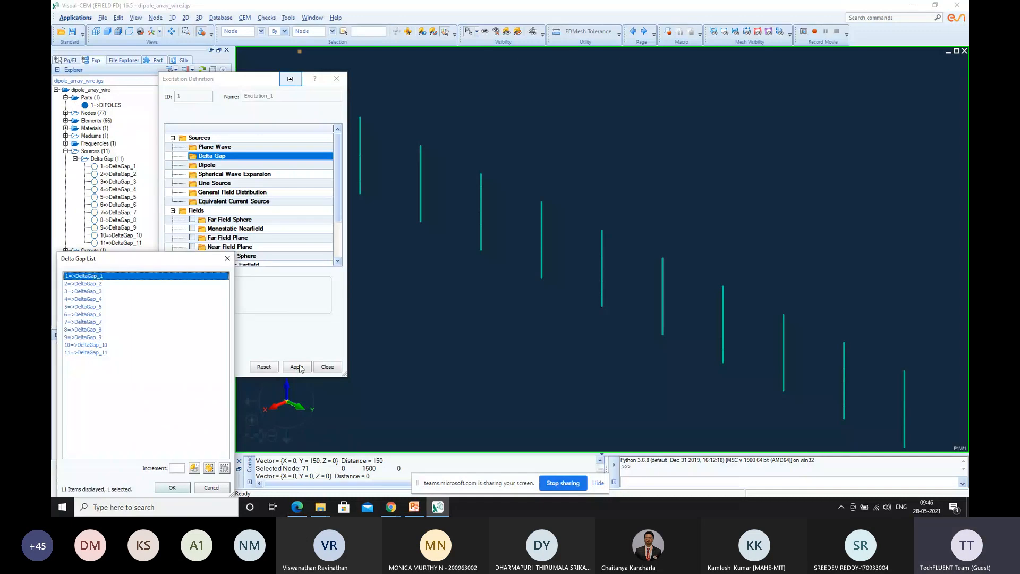
click(169, 489)
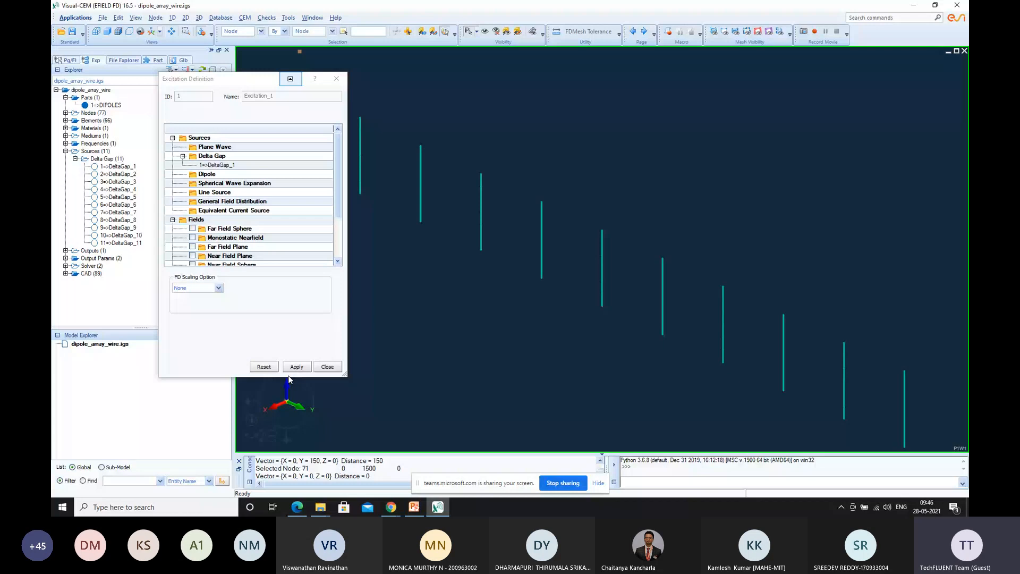
click(288, 371)
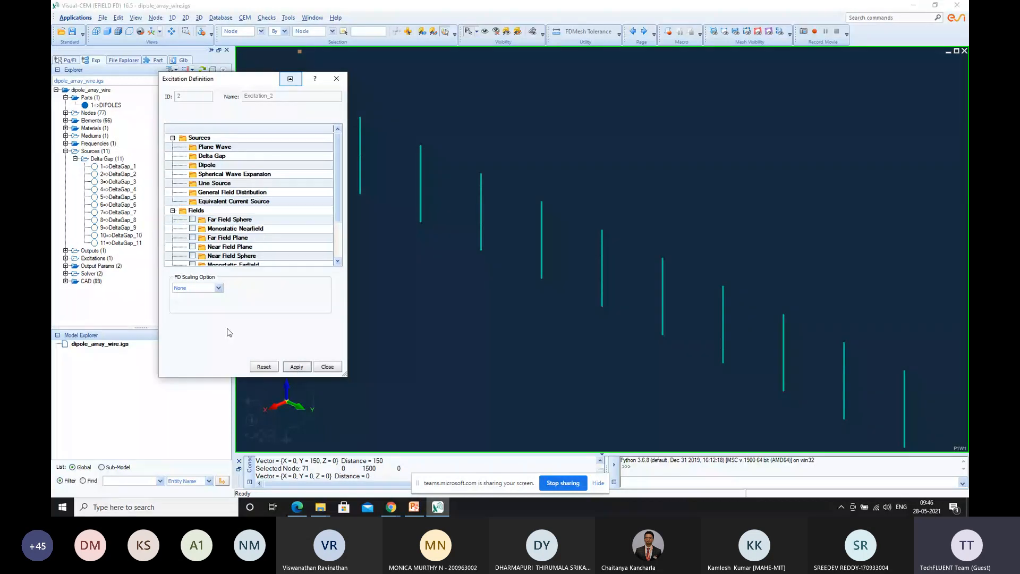
Define the second single excitation with DeltaGap_2 assigned as its delta gap source and apply it
click(222, 157)
right_click(232, 160)
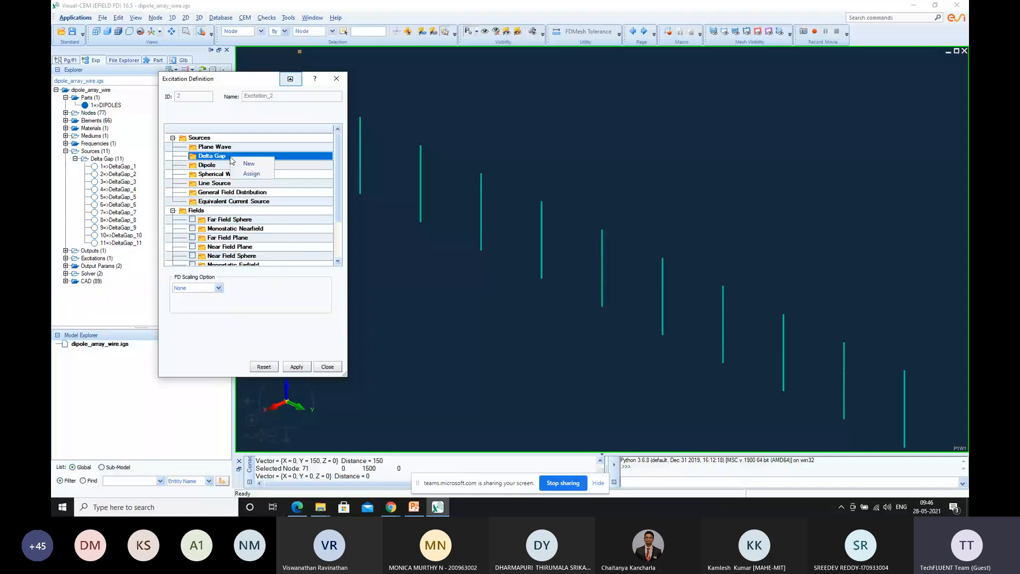
click(257, 175)
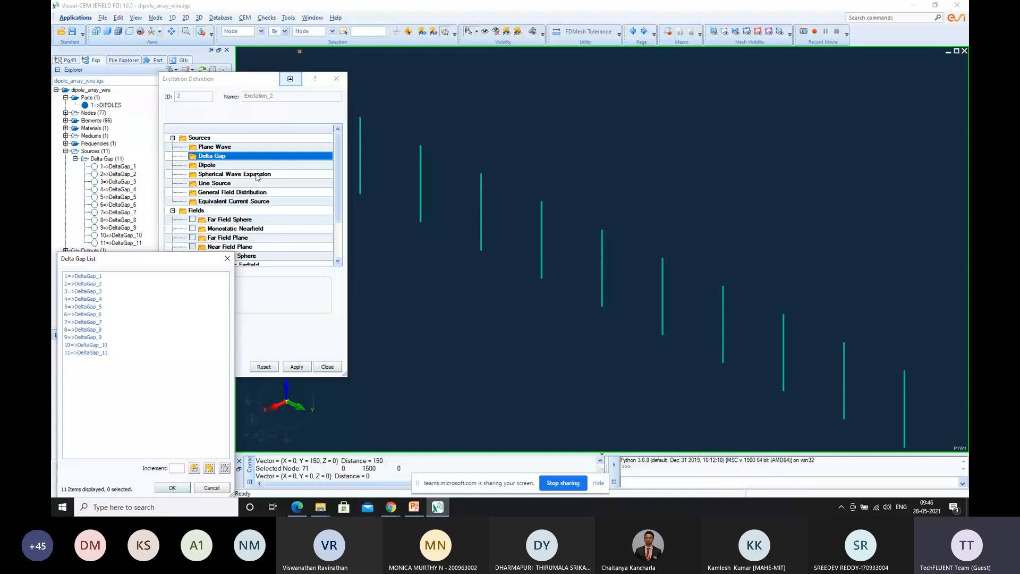
click(99, 284)
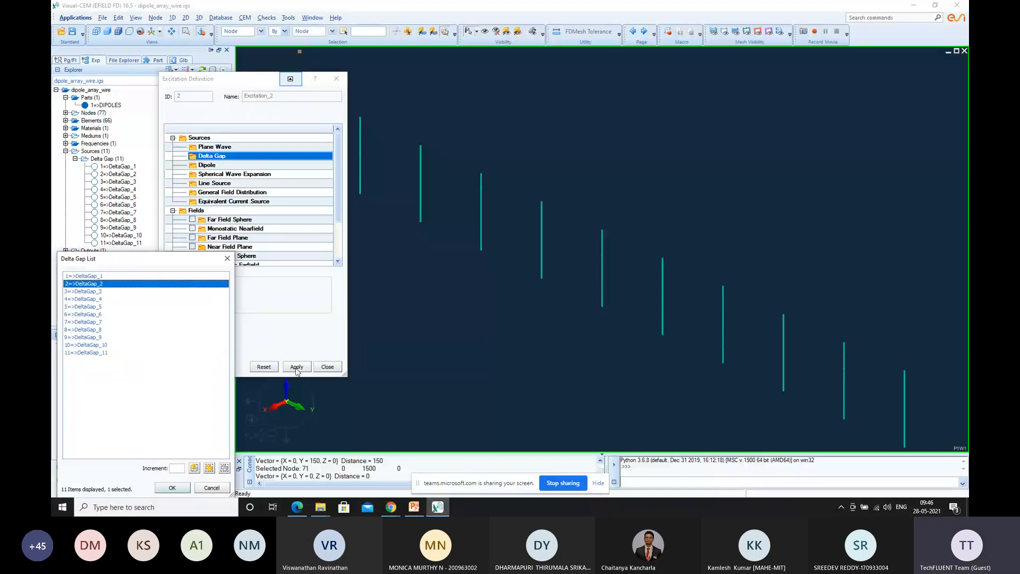
click(175, 487)
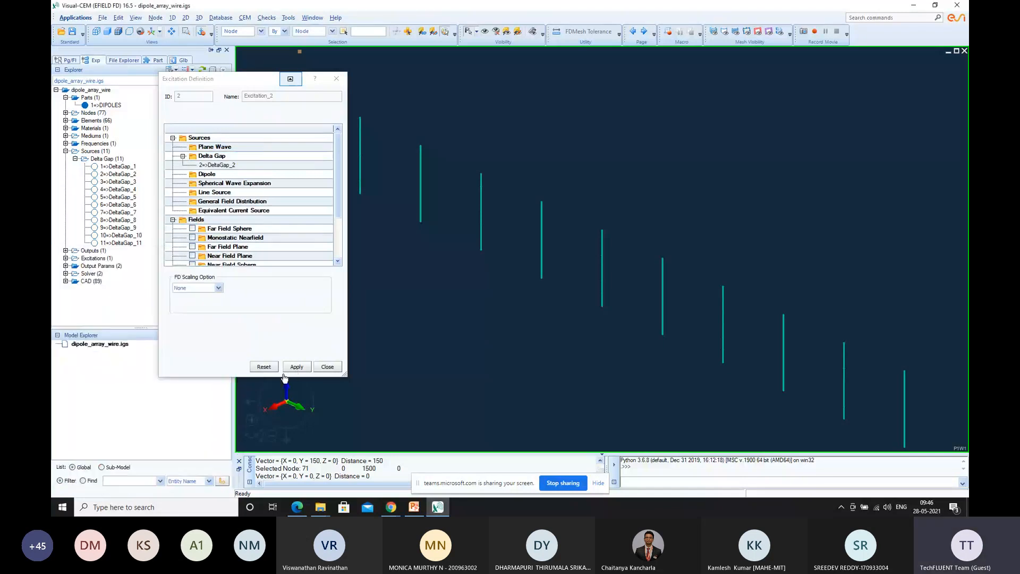
Define the third single excitation with DeltaGap_3 assigned as its delta gap source and apply it
click(226, 159)
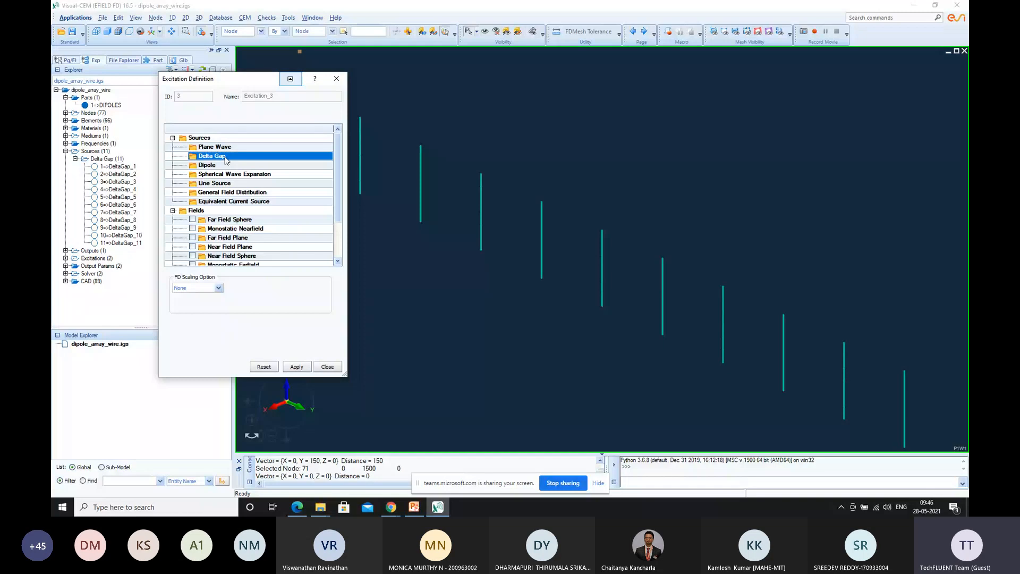
right_click(226, 160)
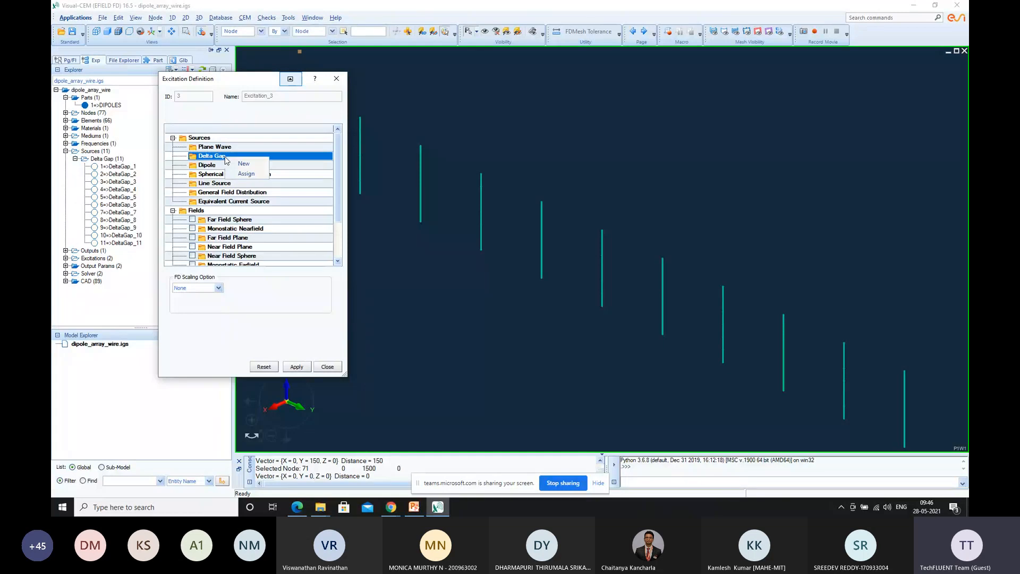
click(242, 171)
click(96, 291)
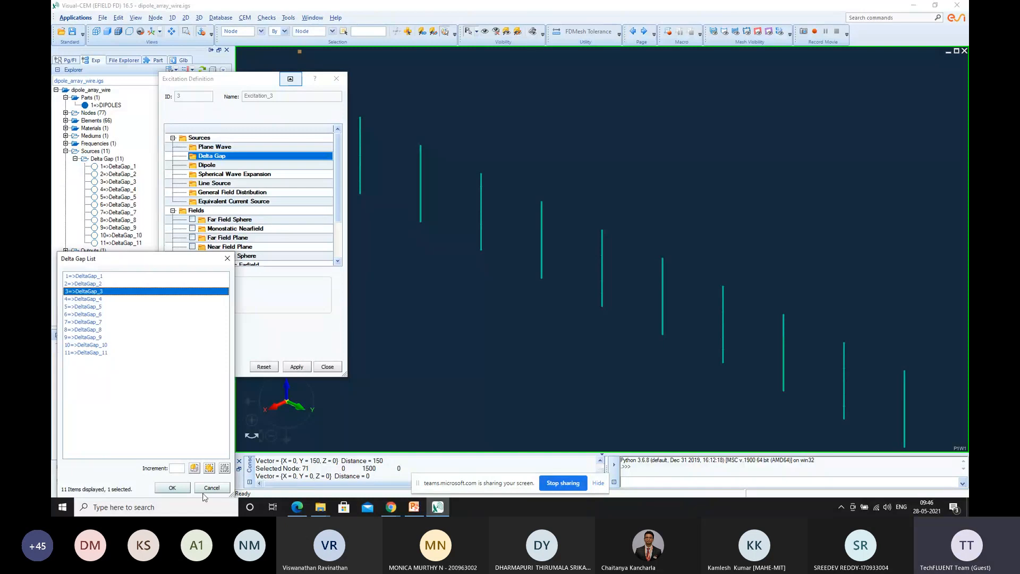
click(172, 487)
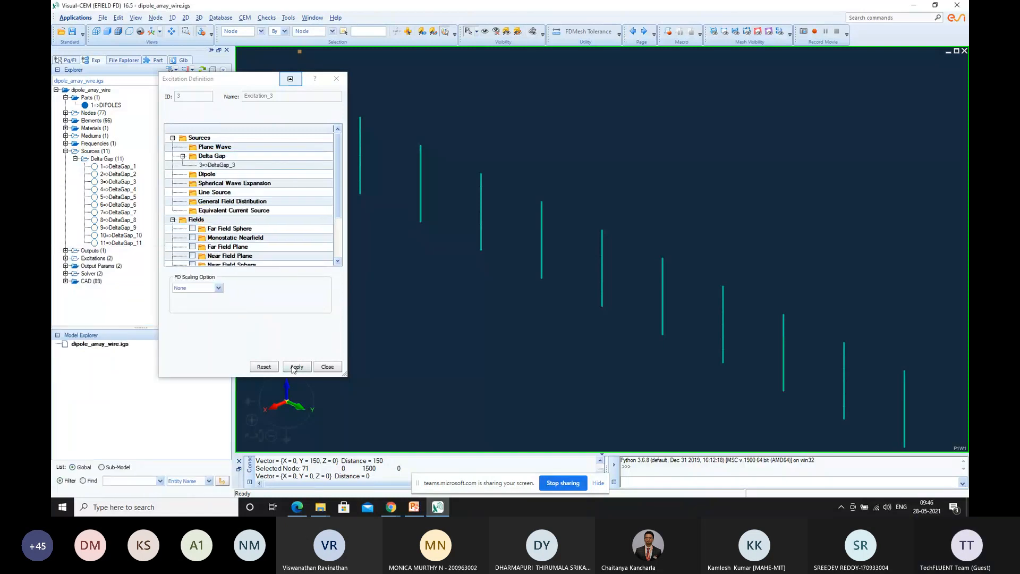
click(295, 367)
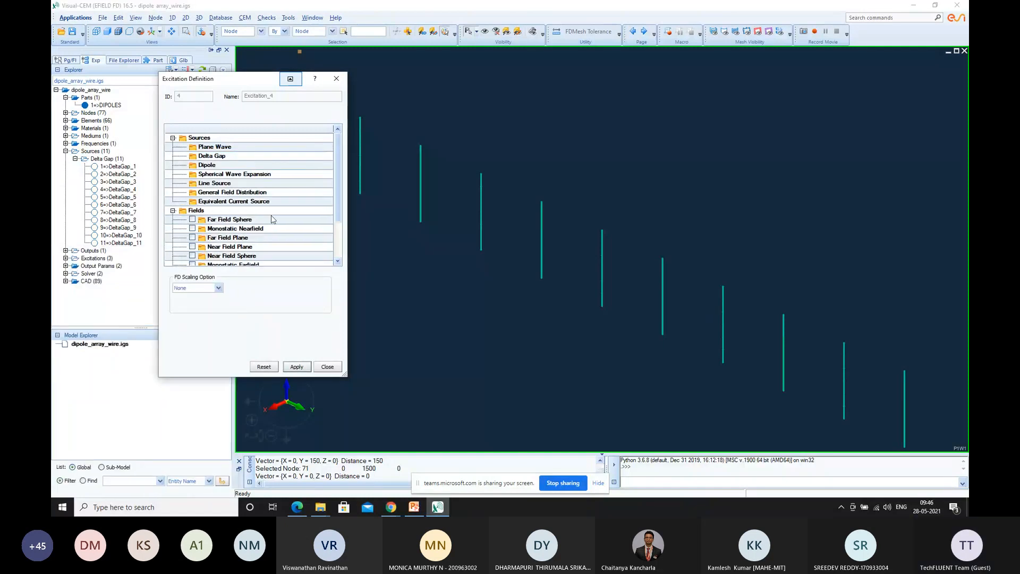
Define the fourth single excitation with DeltaGap_4 assigned as its delta gap source and apply it
right_click(227, 159)
click(254, 173)
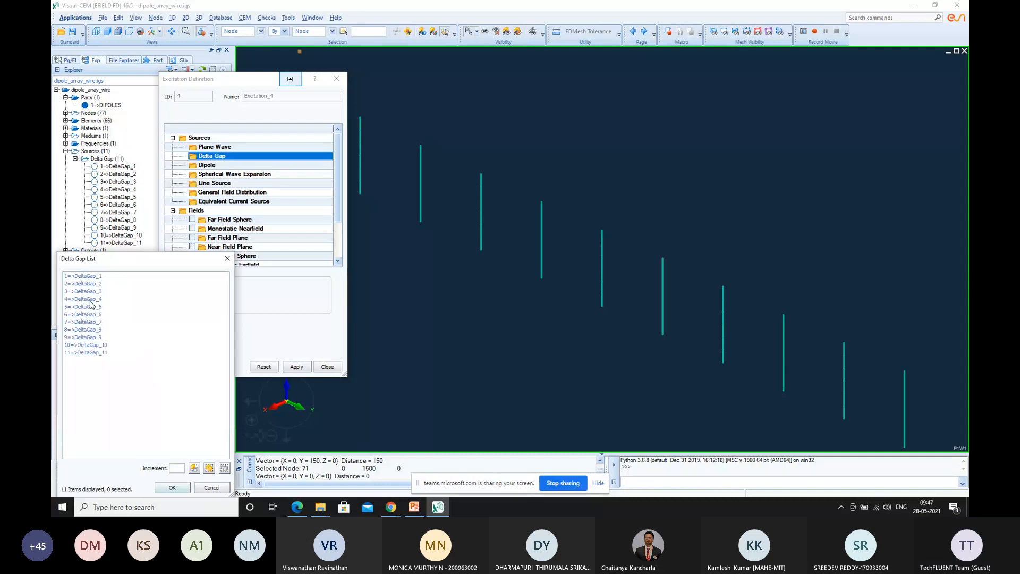
click(88, 299)
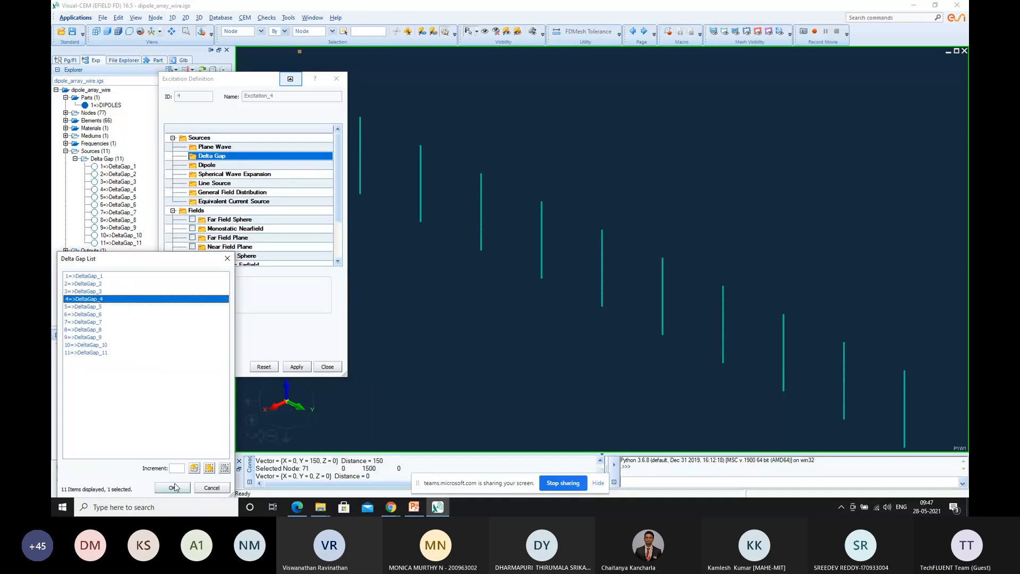
click(173, 487)
right_click(222, 169)
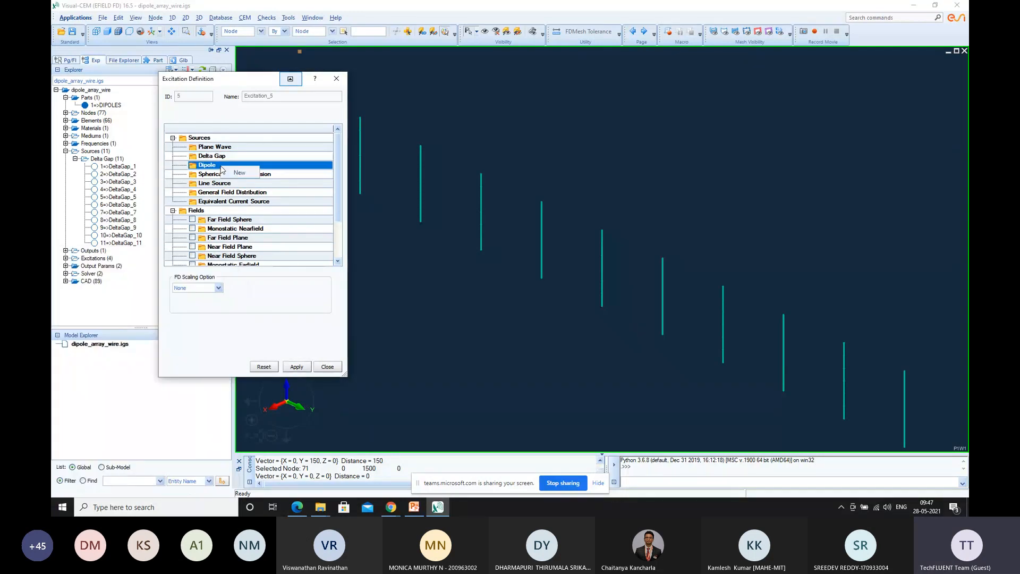
click(239, 173)
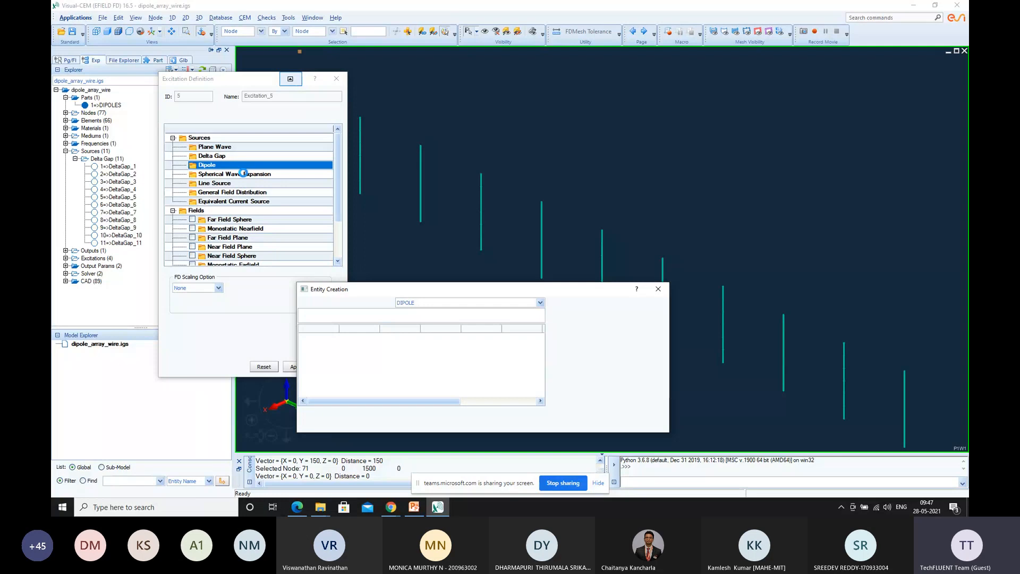
click(658, 290)
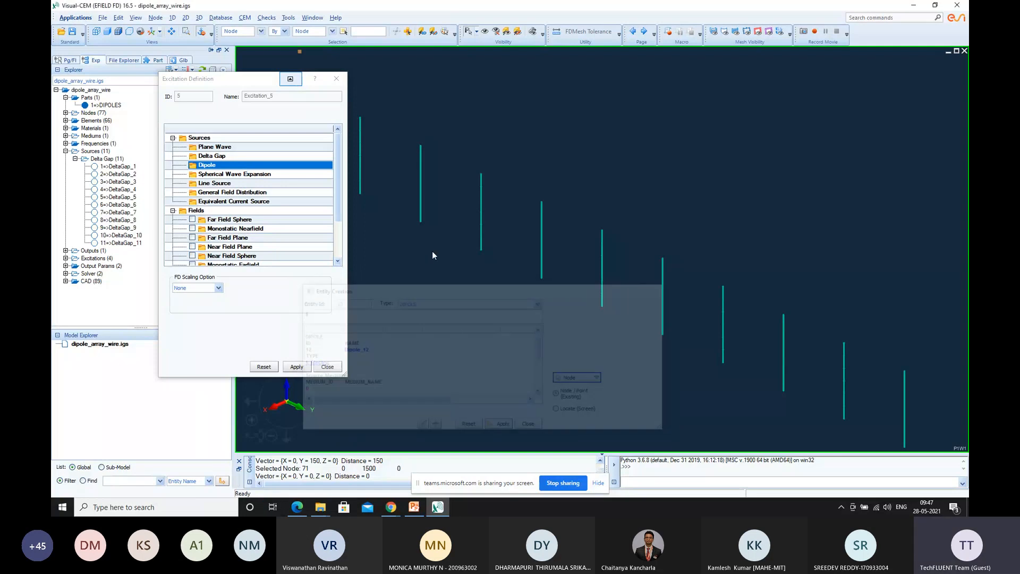
Define the fifth single excitation with DeltaGap_5 assigned as its delta gap source and apply it
right_click(237, 156)
click(263, 174)
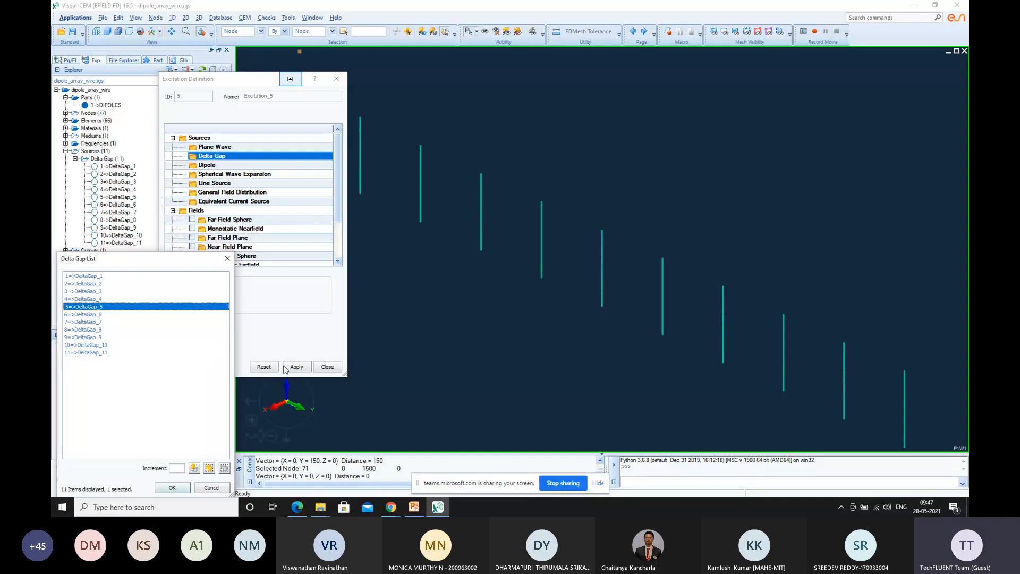
click(171, 488)
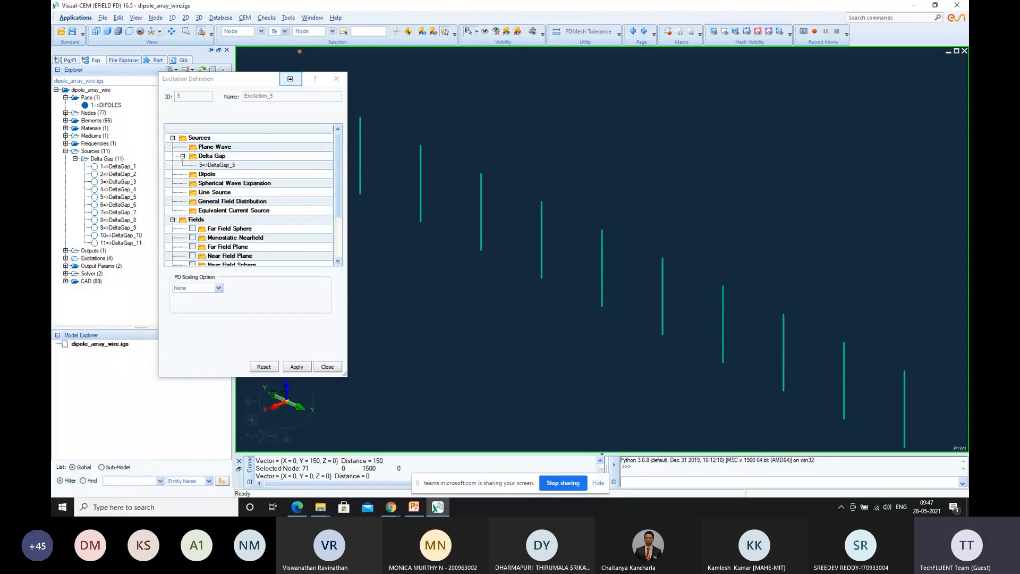
click(297, 367)
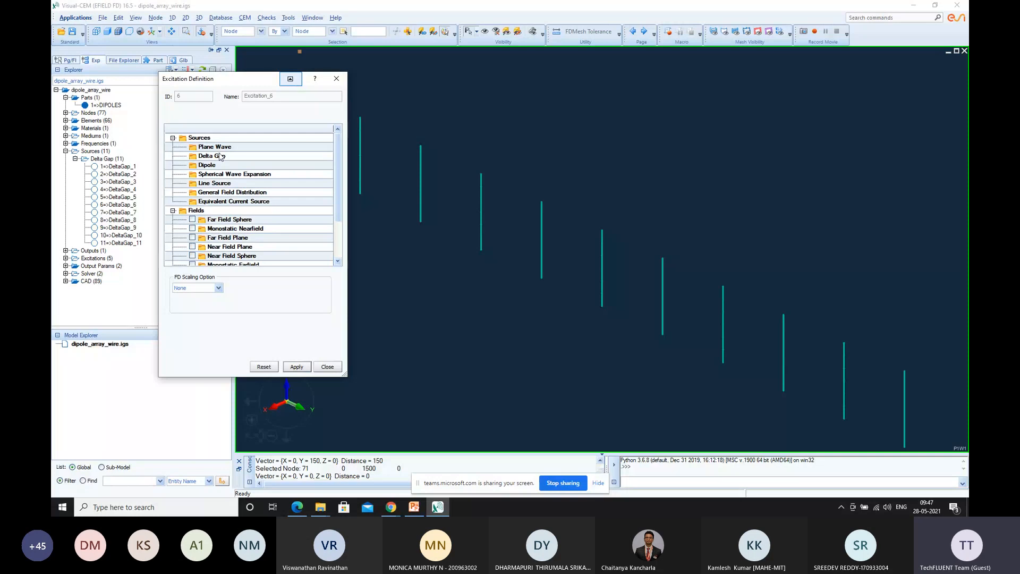
Define the sixth single excitation with DeltaGap_6 assigned as its delta gap source and apply it
right_click(220, 156)
click(243, 171)
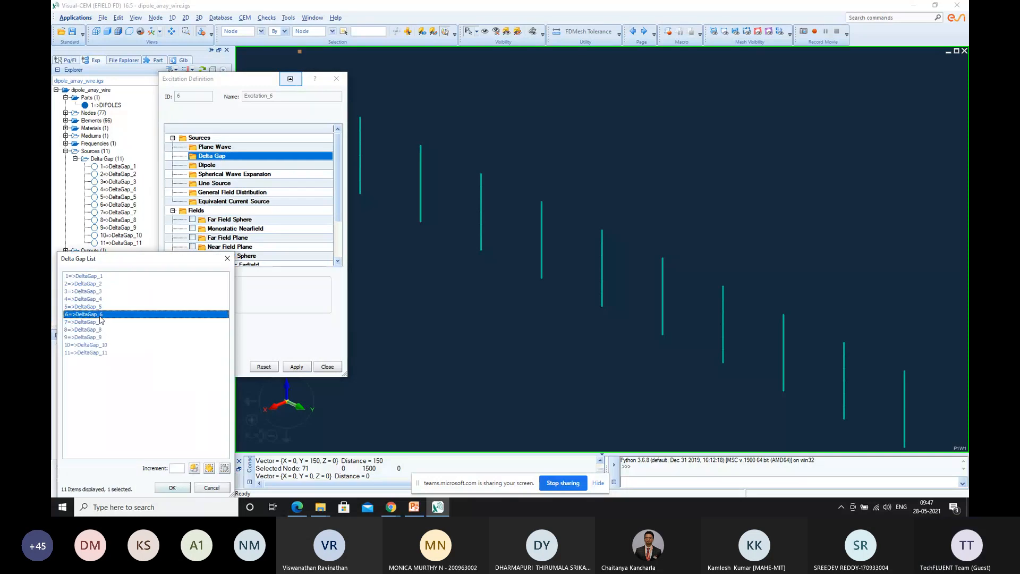
click(172, 487)
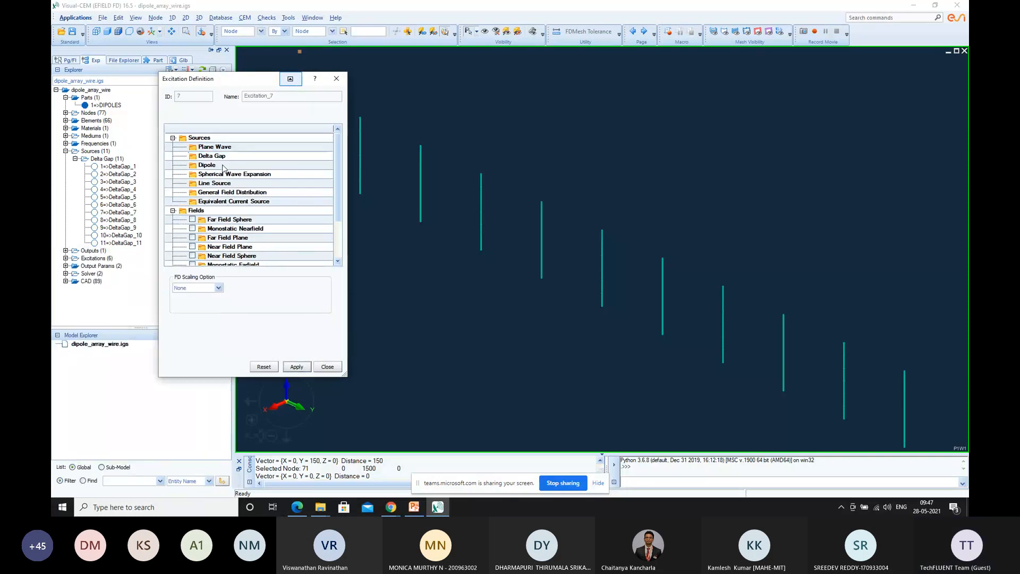
Define the seventh single excitation with DeltaGap_7 assigned as its delta gap source and apply it
right_click(218, 156)
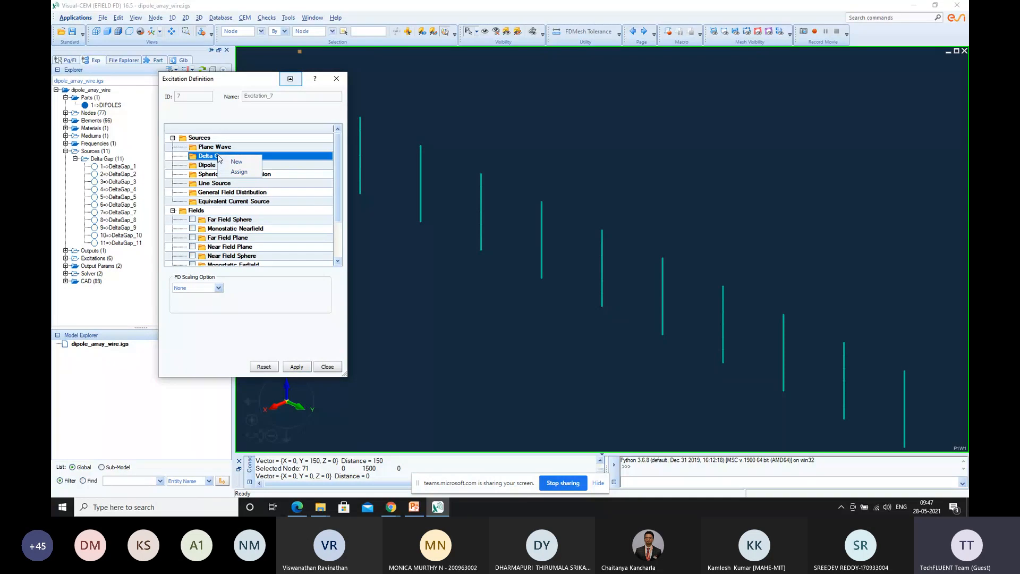
click(236, 162)
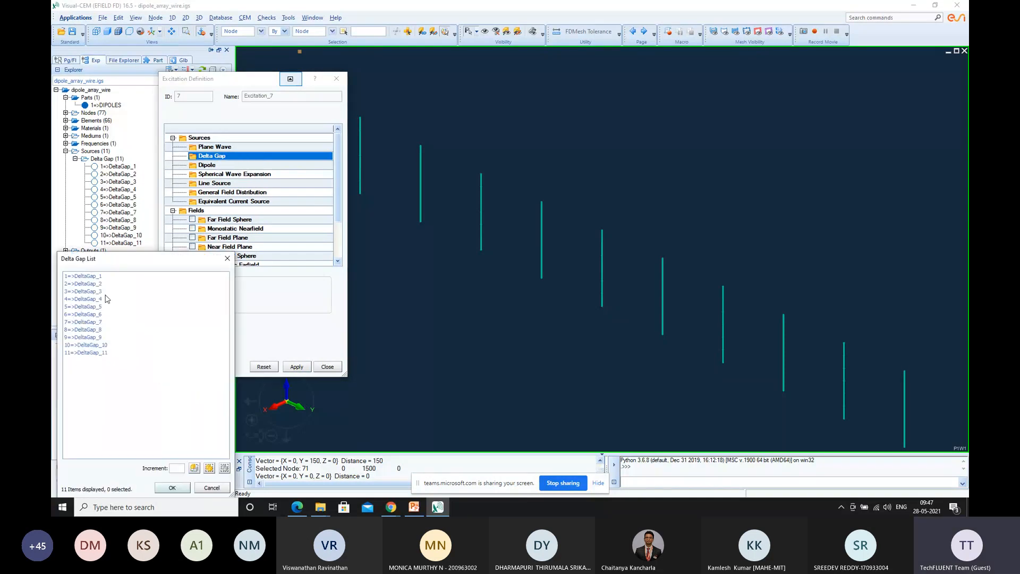
click(89, 322)
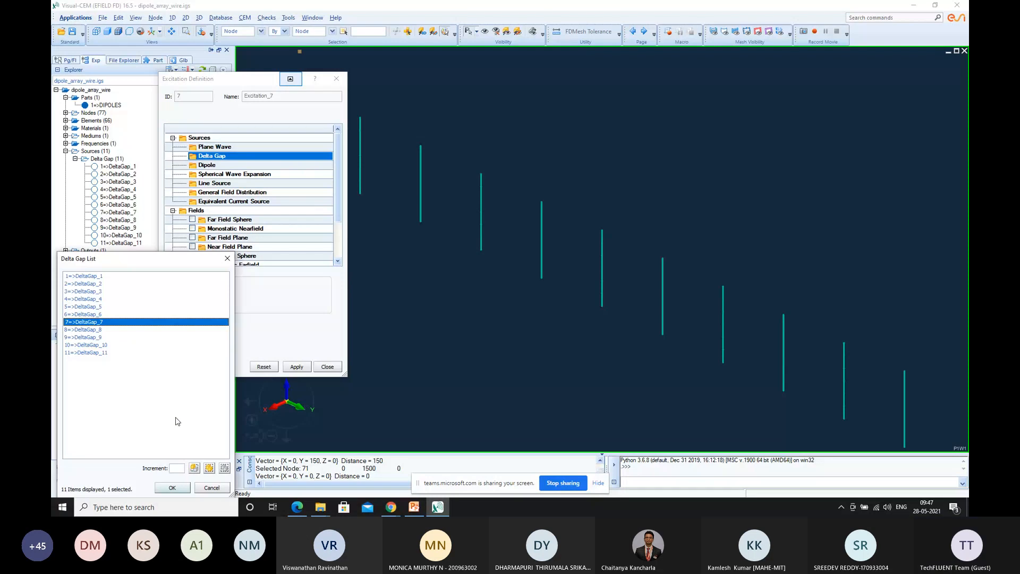
click(172, 488)
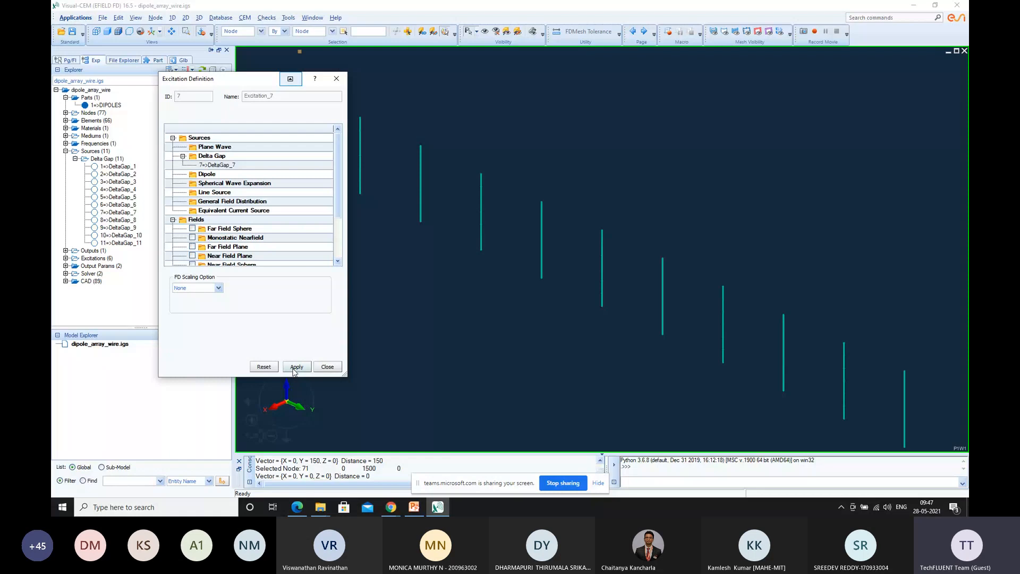
click(296, 367)
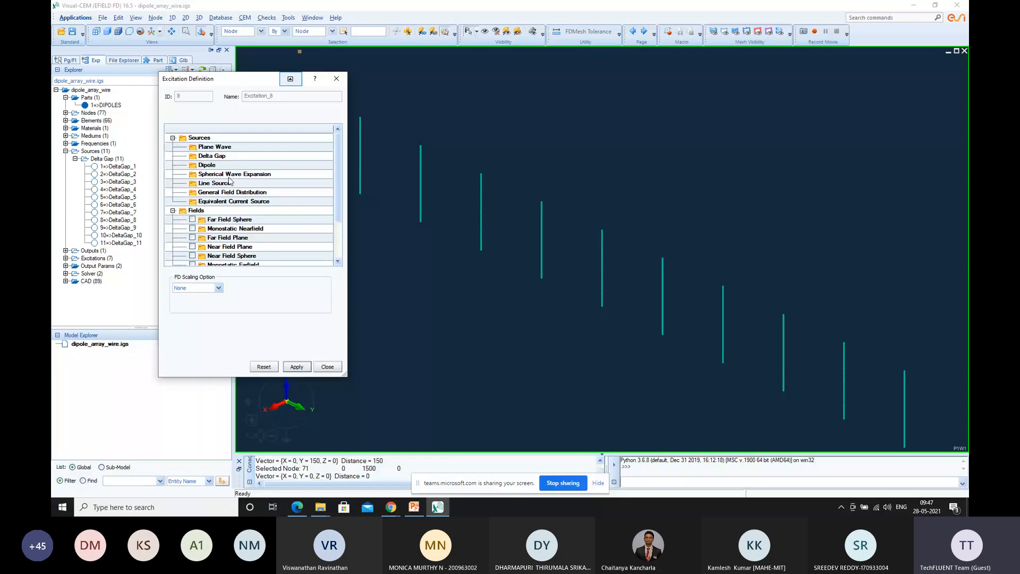
Define the eighth single excitation with DeltaGap_8 assigned as its delta gap source and apply it
double_click(213, 156)
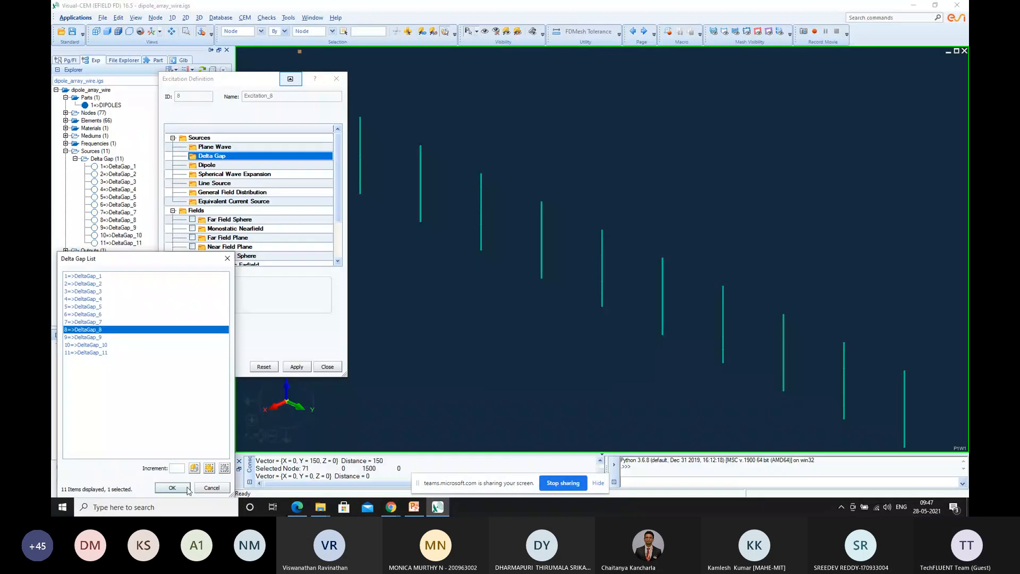
key(Return)
click(296, 367)
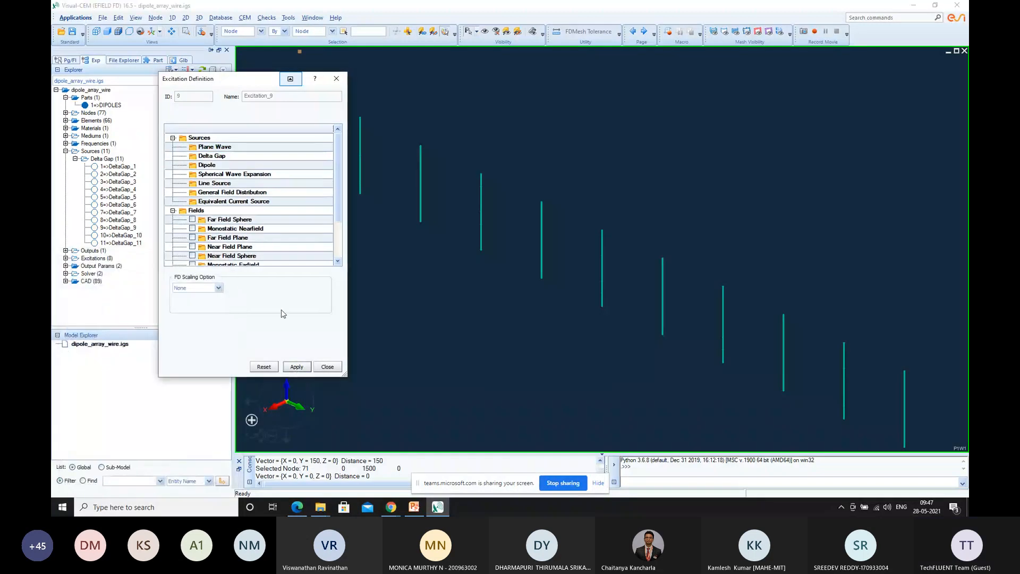
Define the ninth single excitation with DeltaGap_9 assigned as its delta gap source and apply it
click(223, 156)
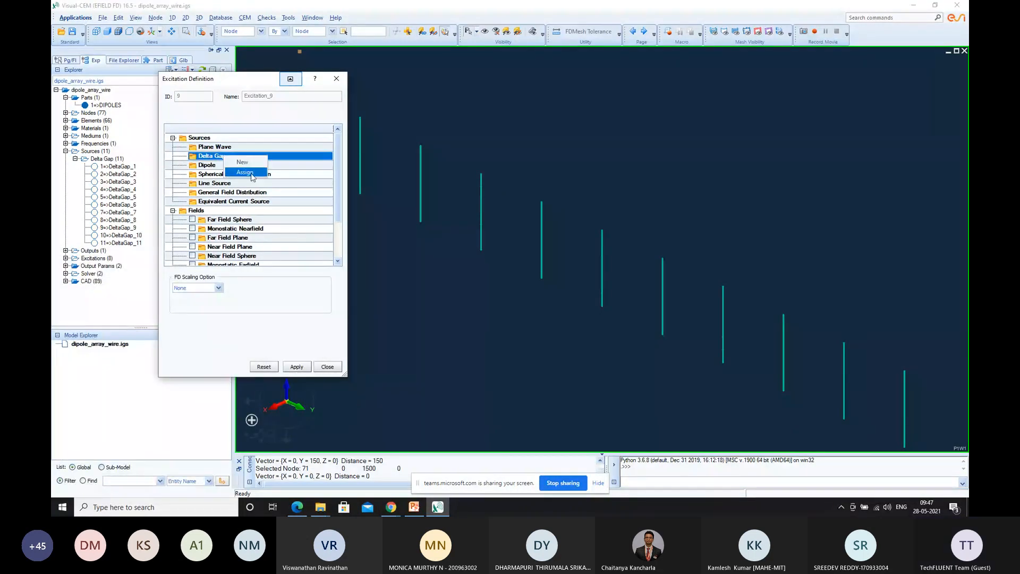
double_click(223, 156)
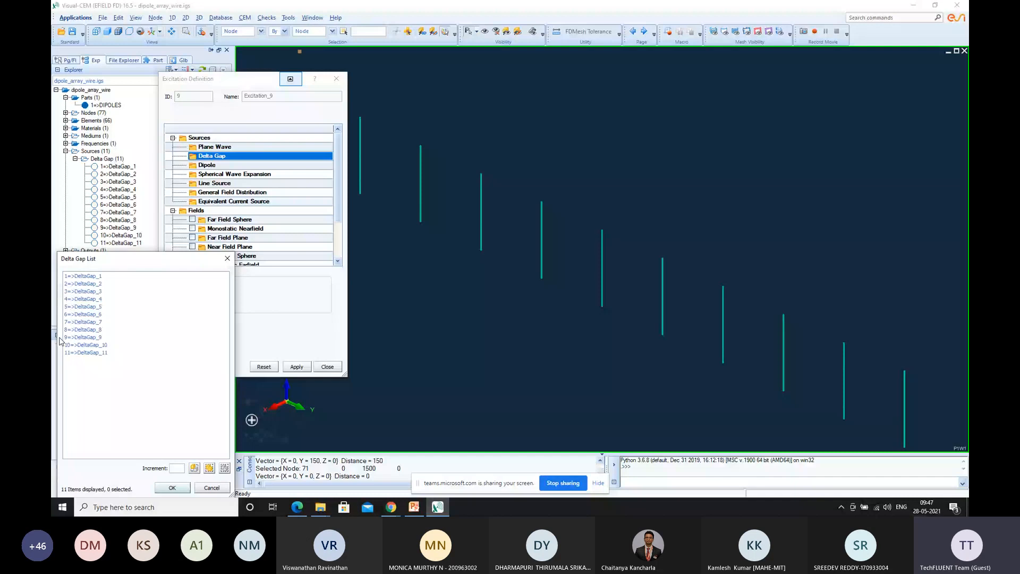
double_click(90, 336)
click(297, 367)
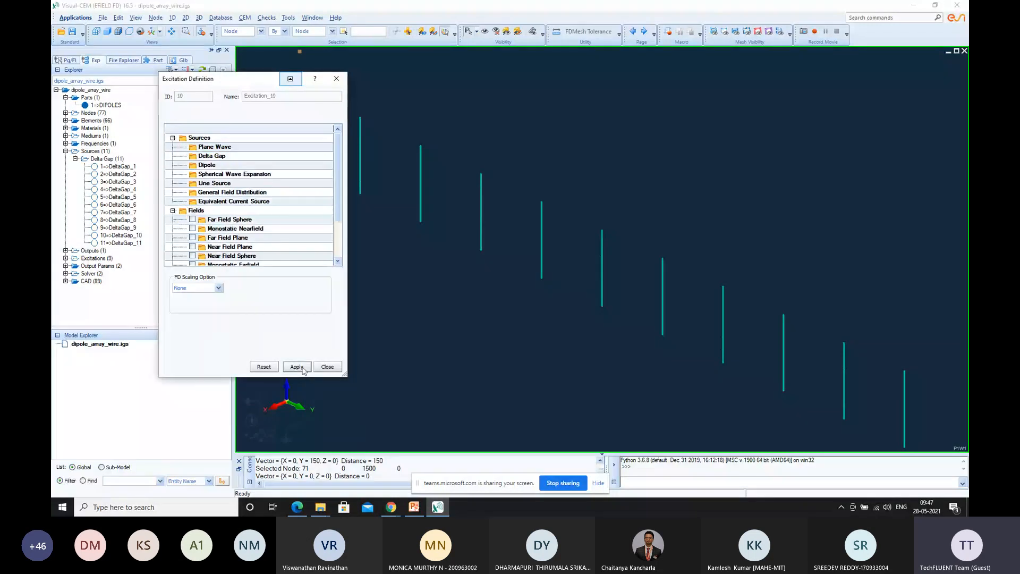
Define the tenth single excitation with DeltaGap_10 assigned as its delta gap source and apply it
right_click(221, 157)
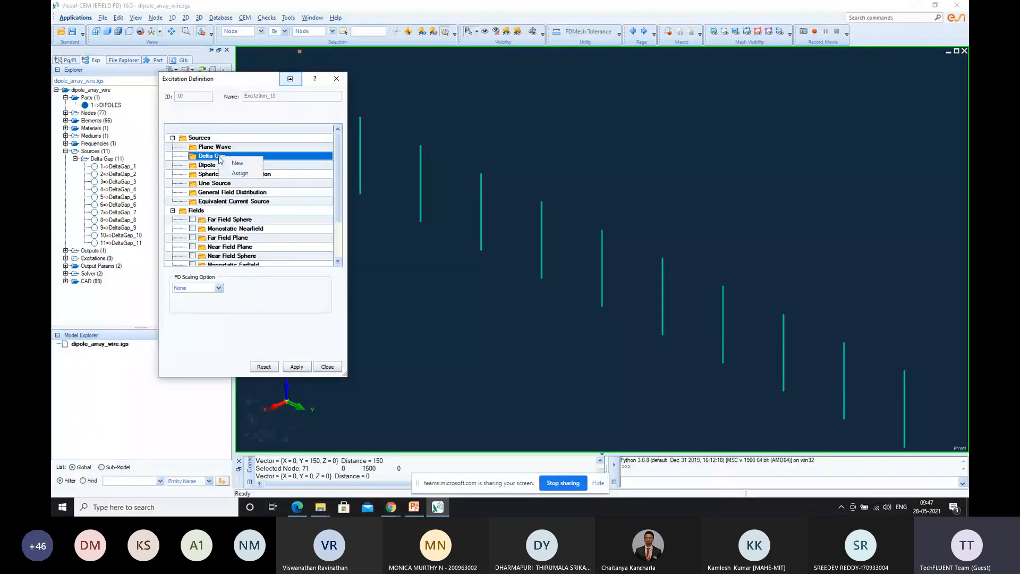
click(241, 174)
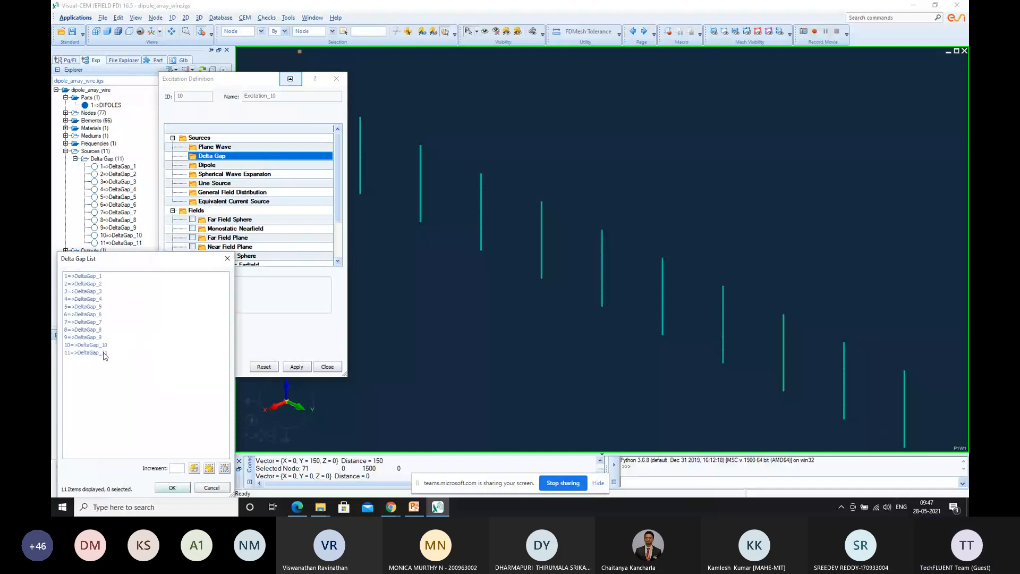
double_click(100, 345)
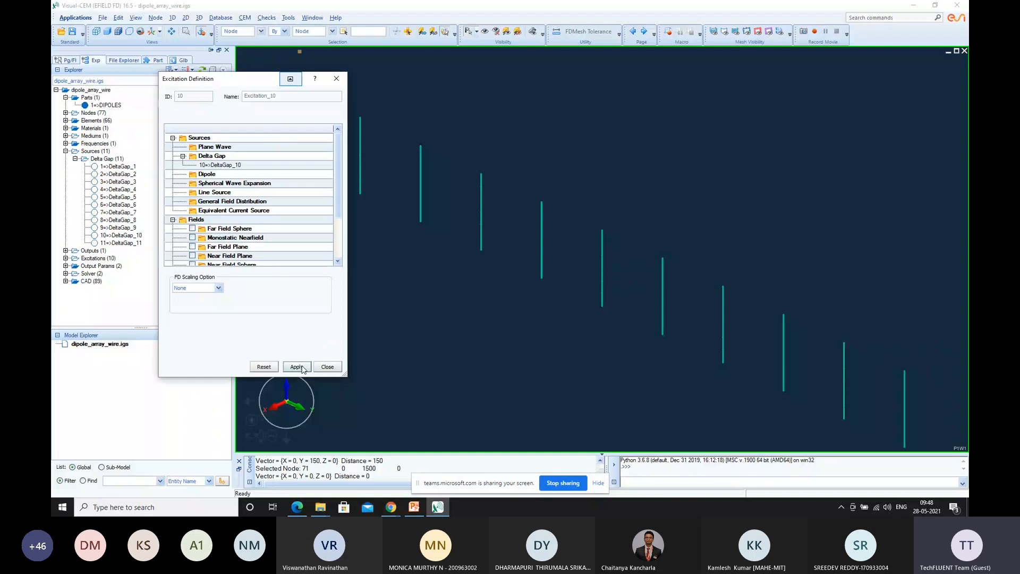
click(301, 368)
Define and apply the eleventh single excitation with DeltaGap_11 as its delta gap source, and close the excitation definition
right_click(219, 157)
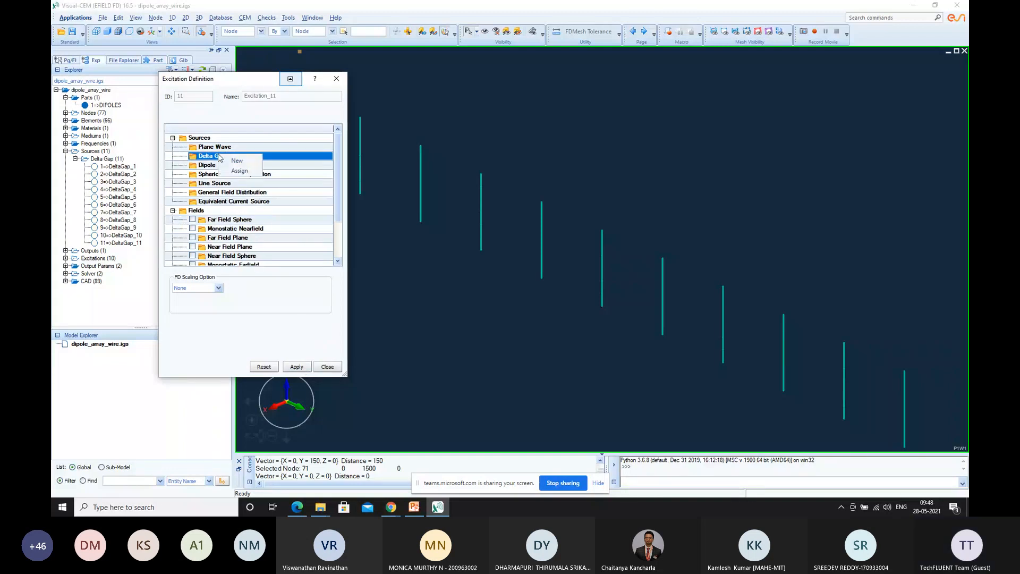
click(239, 170)
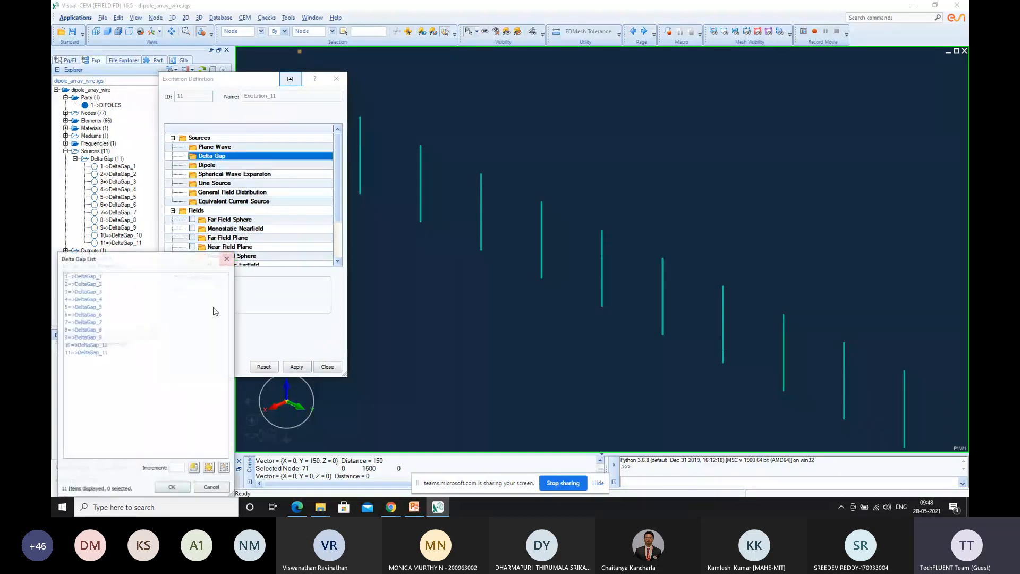
click(90, 352)
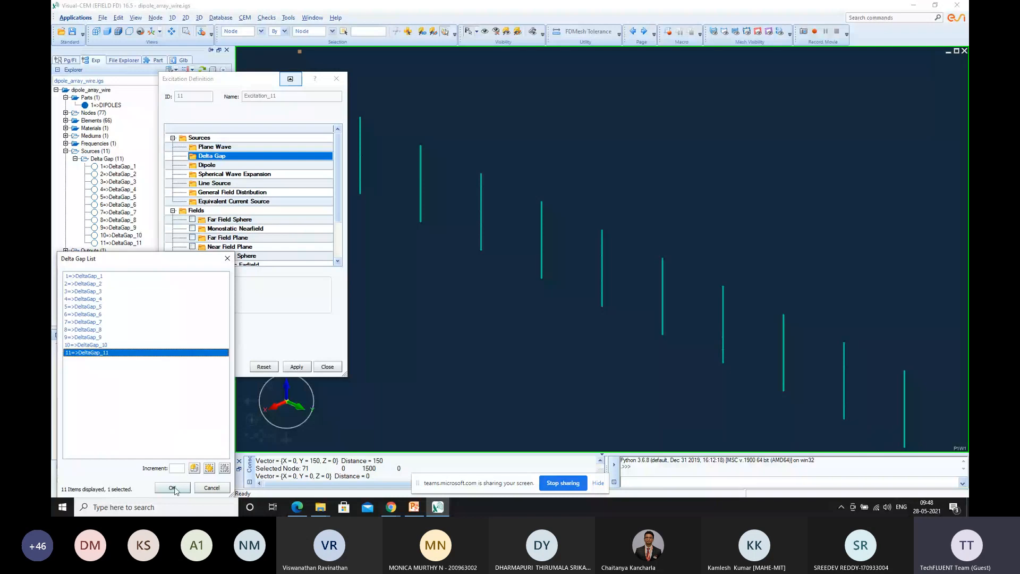
click(173, 488)
click(296, 368)
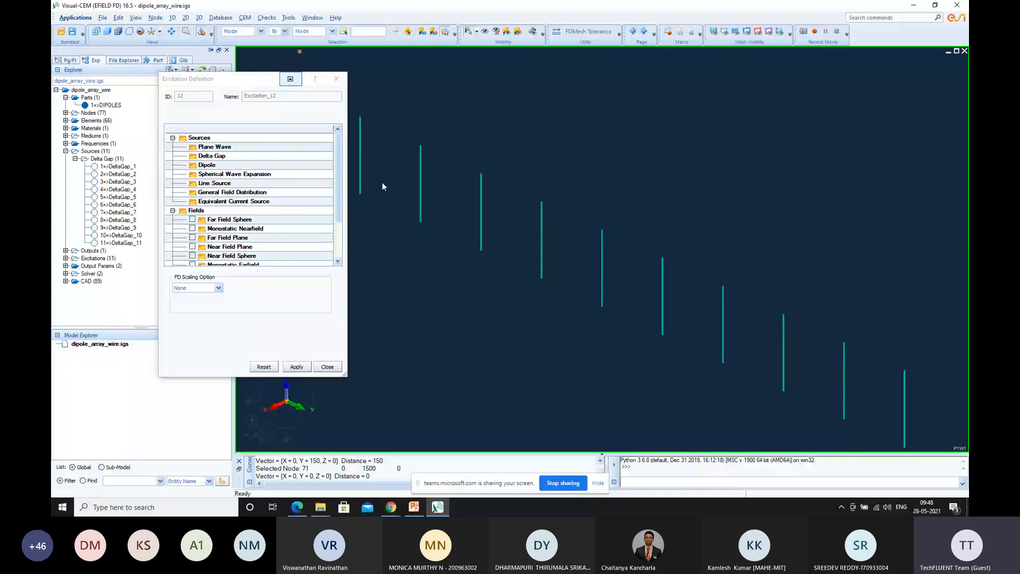
click(327, 366)
Review the single excitations in the model tree, checking the delta gap sources assigned to Excitation_1 and Excitation_2
click(65, 258)
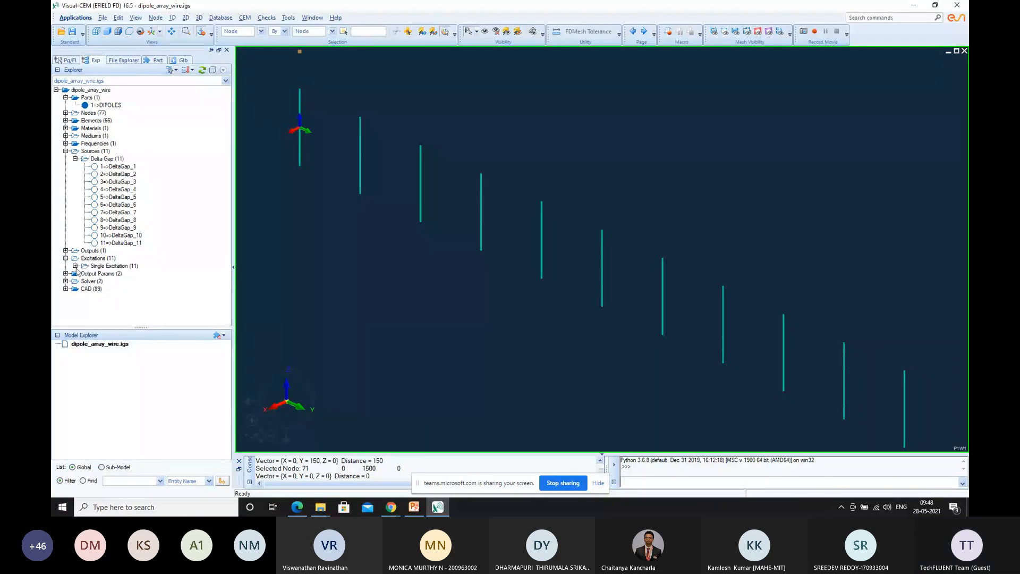
click(75, 266)
click(95, 275)
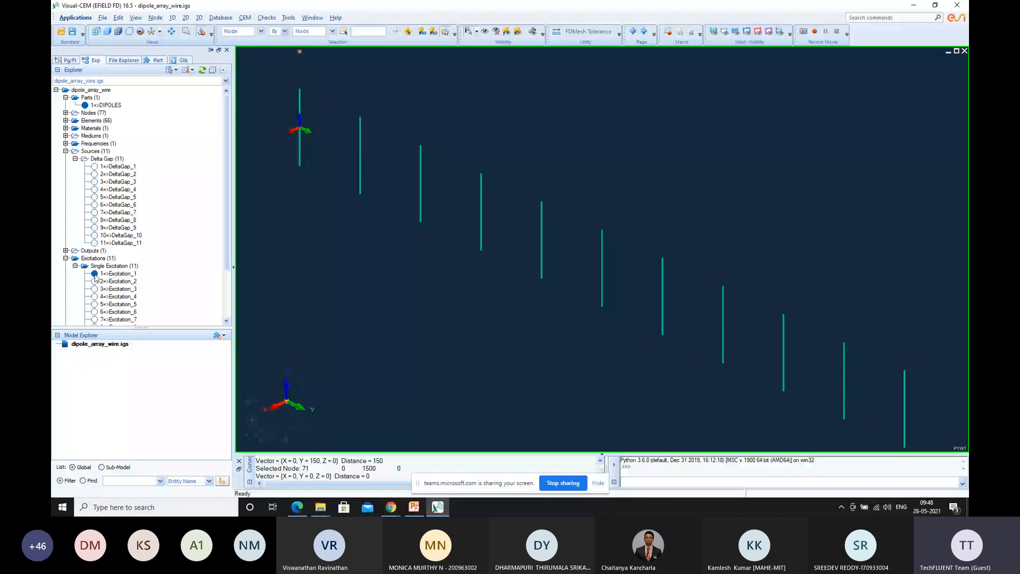
double_click(96, 277)
click(340, 83)
double_click(107, 281)
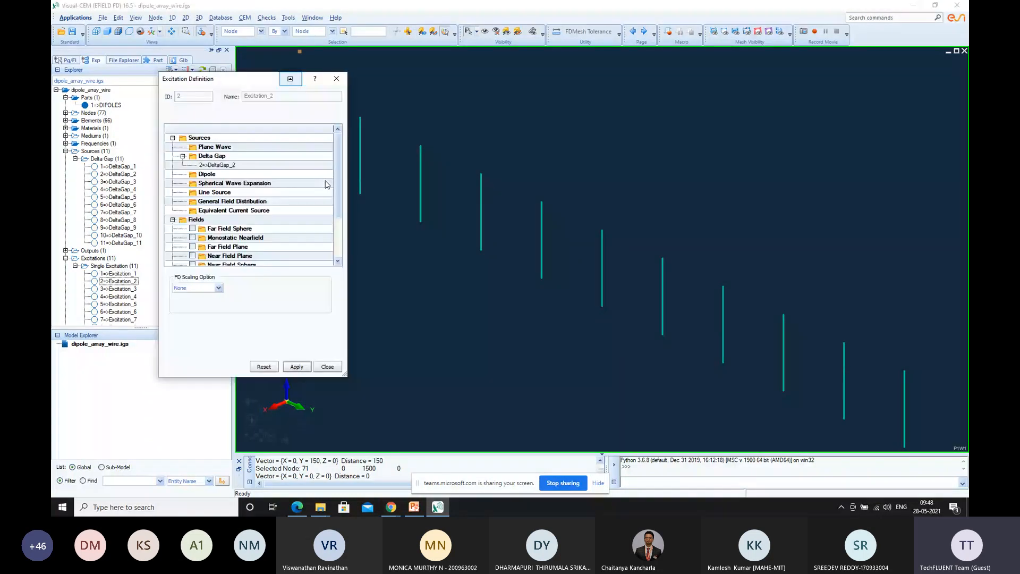
click(336, 78)
scroll(132, 240, down, 2)
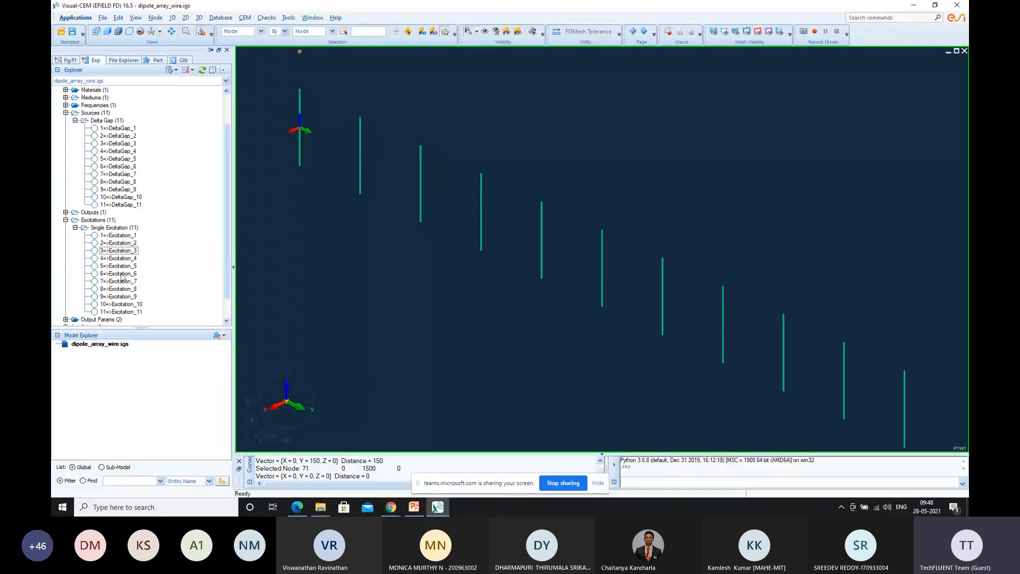
click(131, 243)
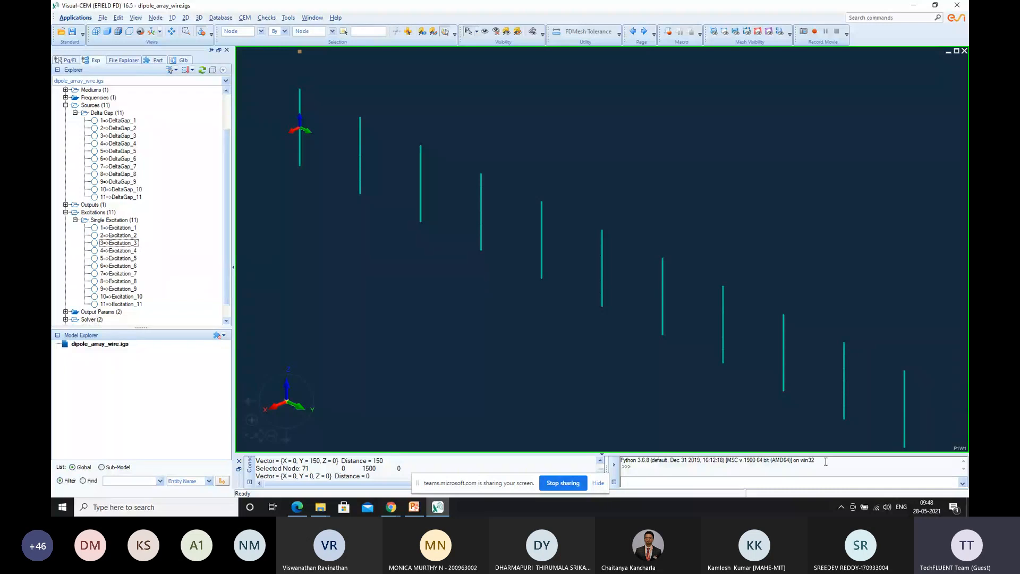
Start a new ARRAY1D array definition and set its Direction Y to 1
click(245, 18)
mouse_move(284, 175)
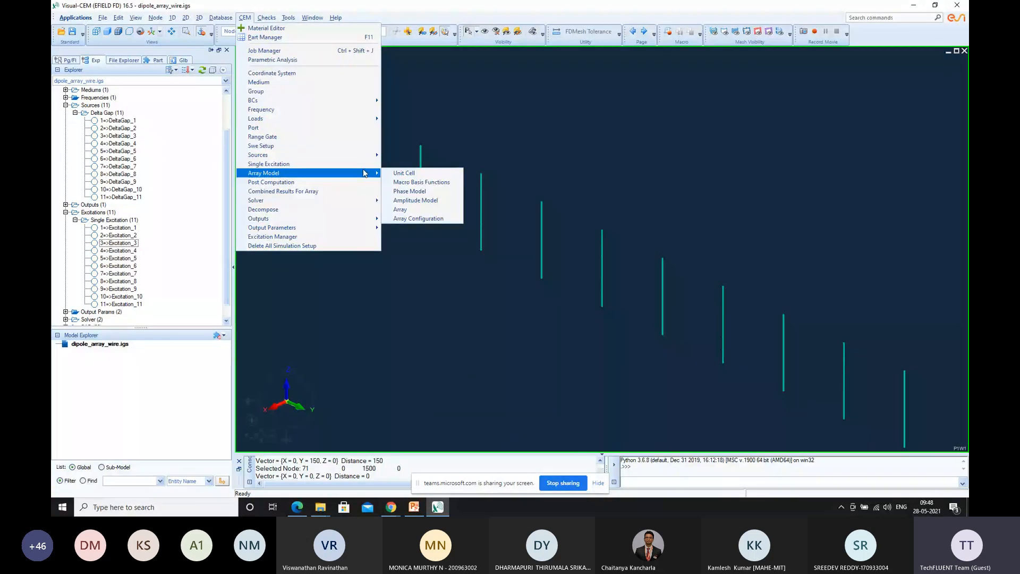
click(412, 210)
drag(378, 293, 372, 206)
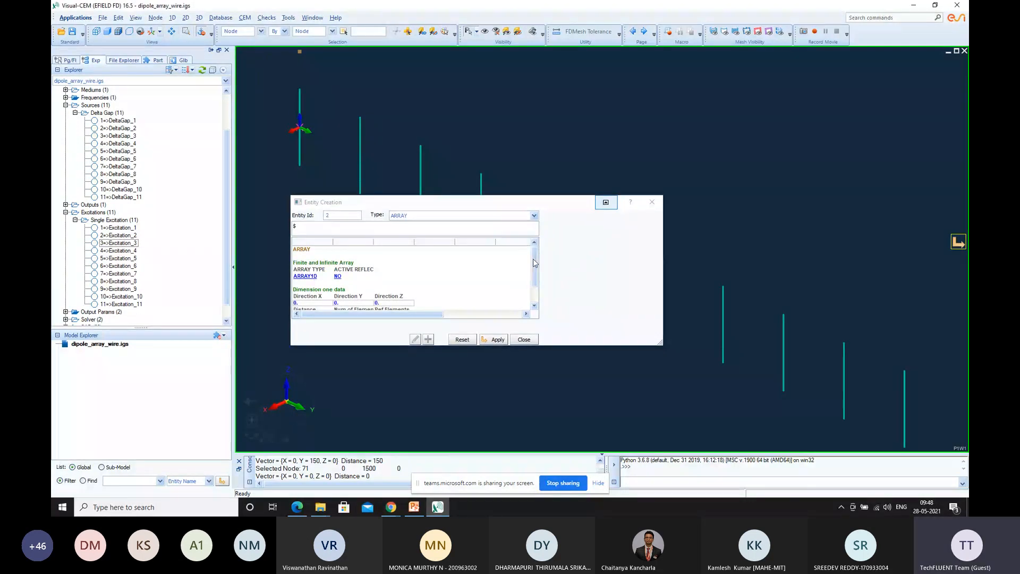
drag(534, 262, 535, 290)
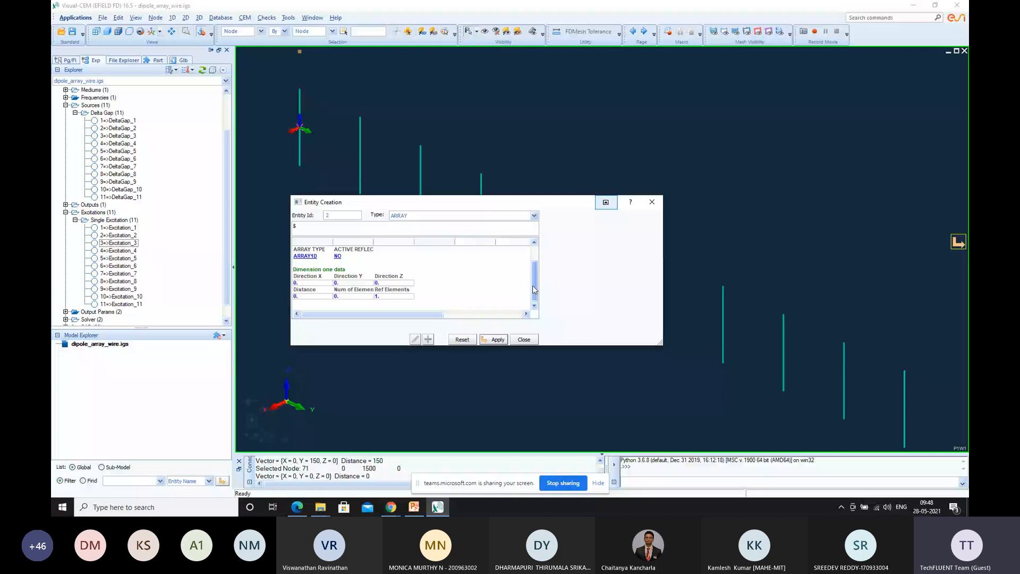
click(310, 150)
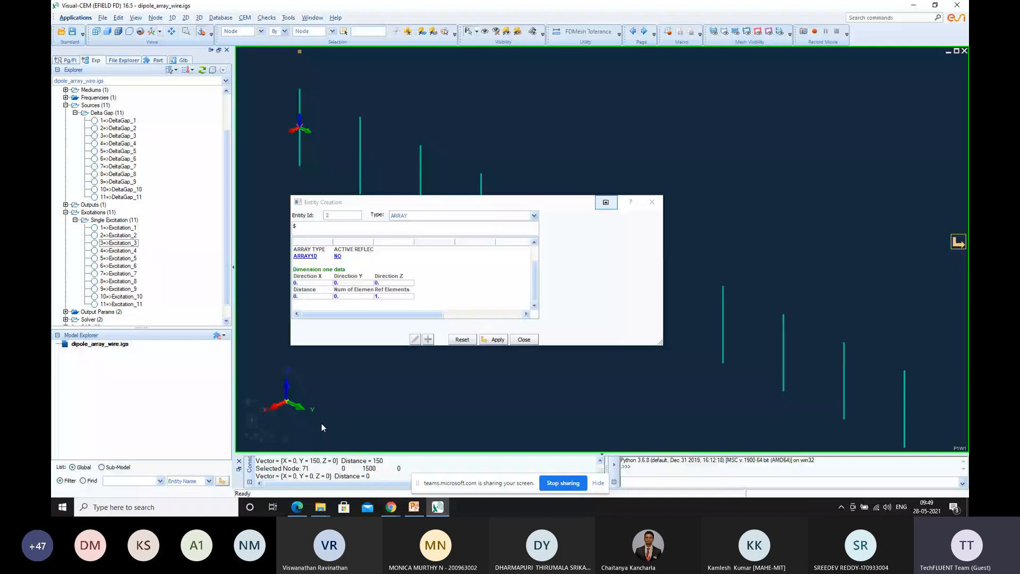
click(338, 282)
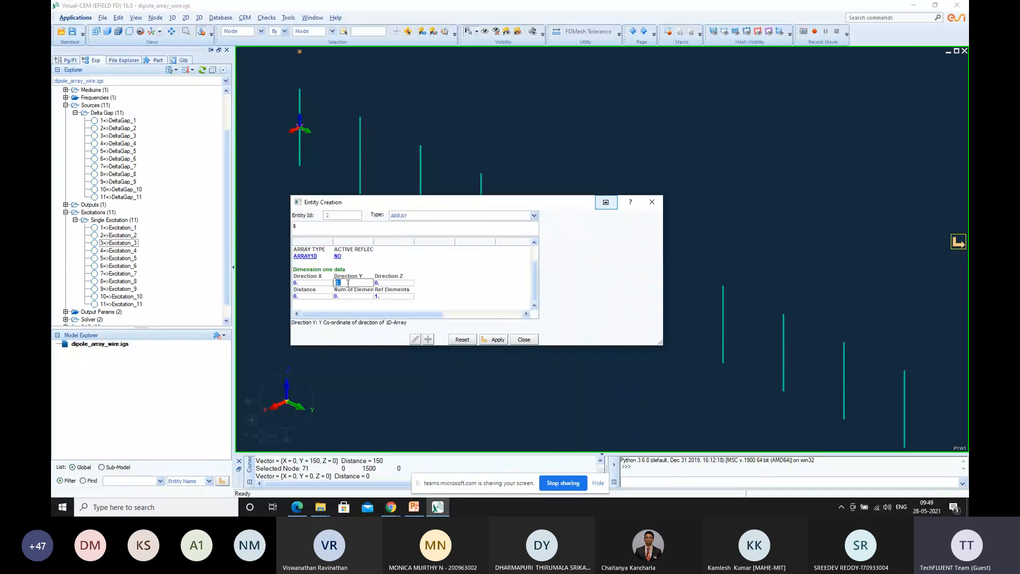
key(BackSpace)
text(1)
scroll(446, 277, up, 1)
scroll(446, 277, down, 1)
Set the element distance of the 1D array to 150
click(343, 296)
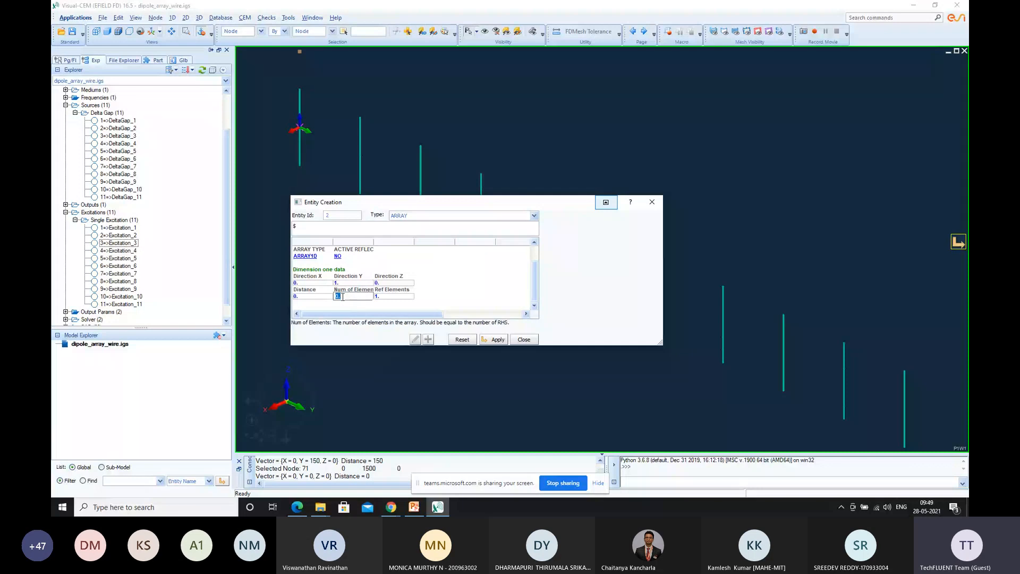
click(318, 296)
text(15)
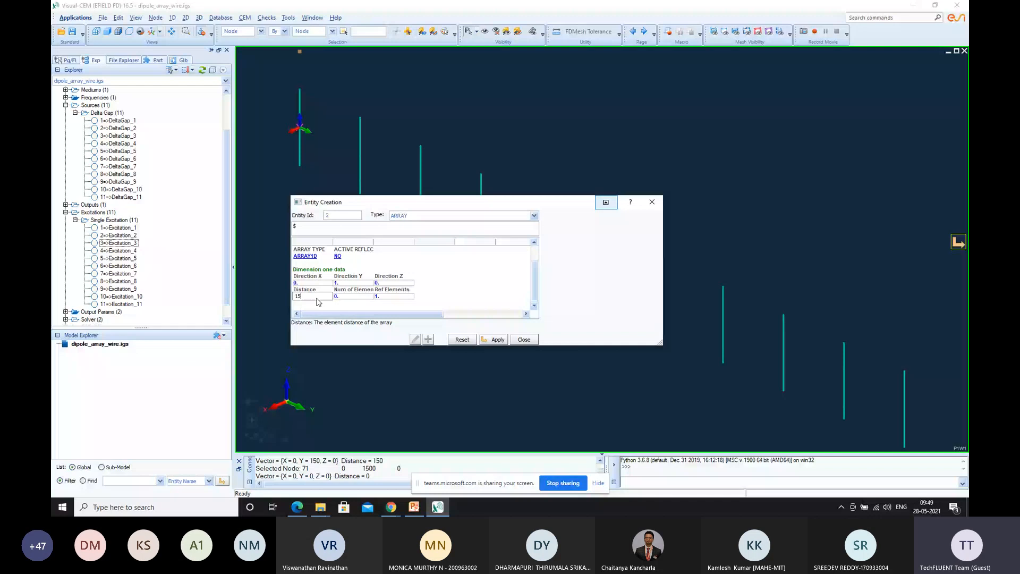
text(0)
key(Tab)
click(360, 384)
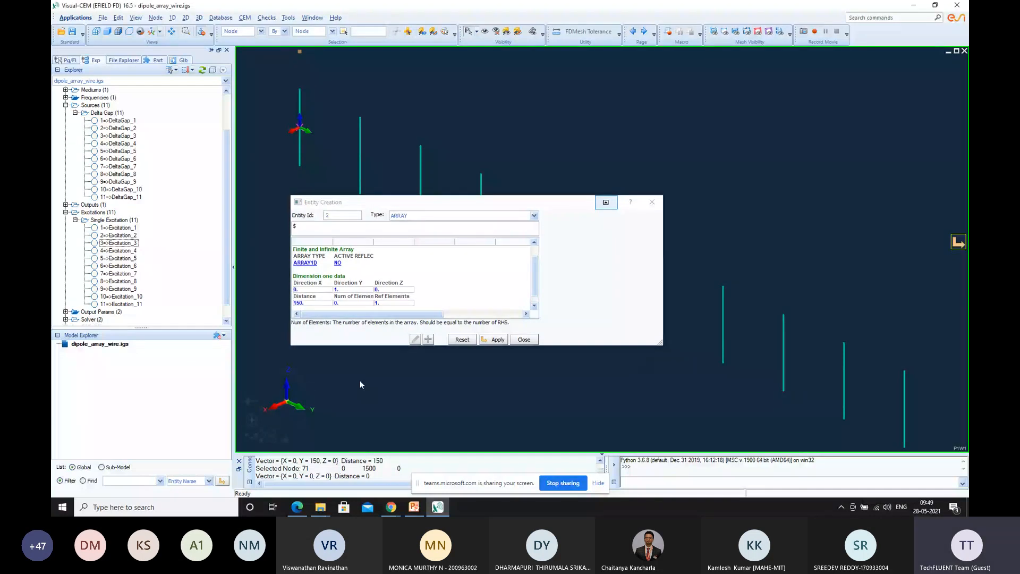
Switch to the 1d dipole array PDF in Microsoft Edge and examine the array, combined results and post computation settings
key(alt+Tab)
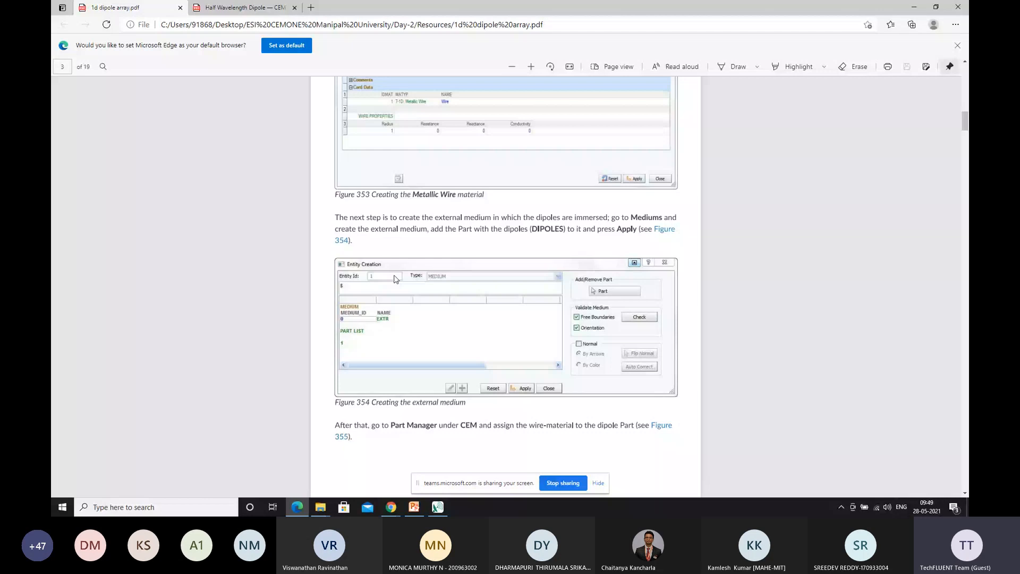
scroll(395, 279, down, 6)
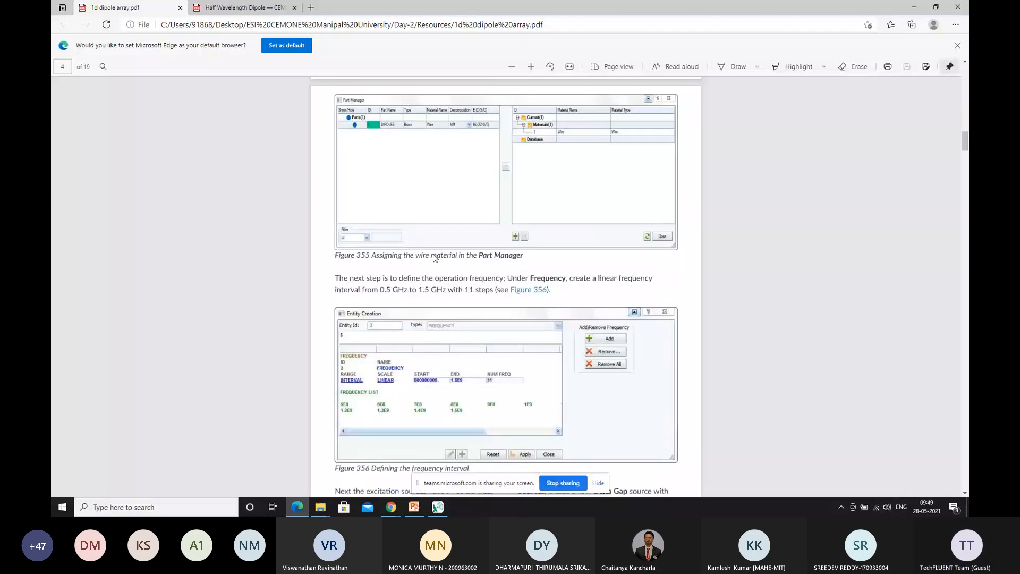
scroll(435, 259, down, 7)
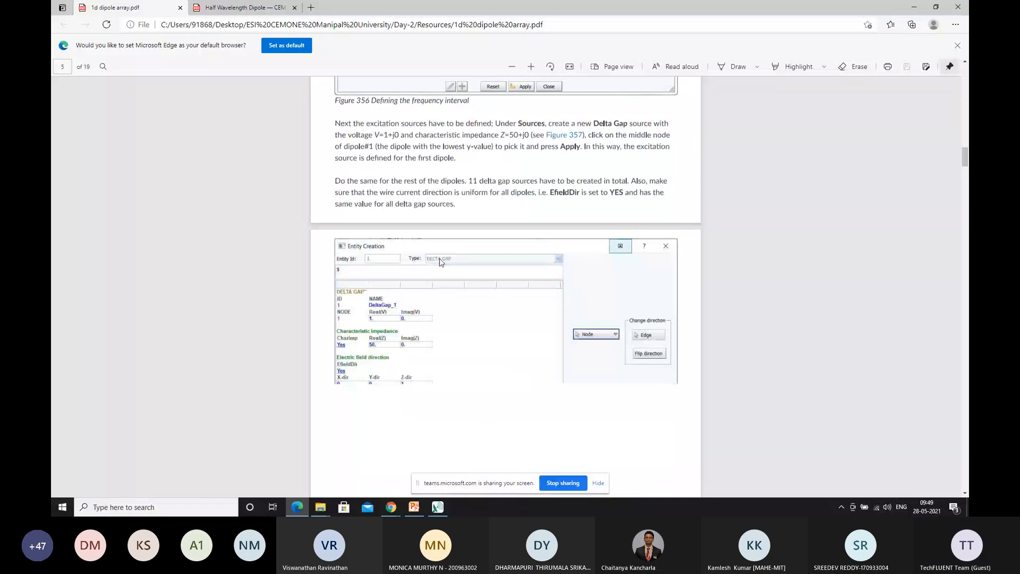
scroll(451, 261, down, 20)
scroll(394, 285, up, 3)
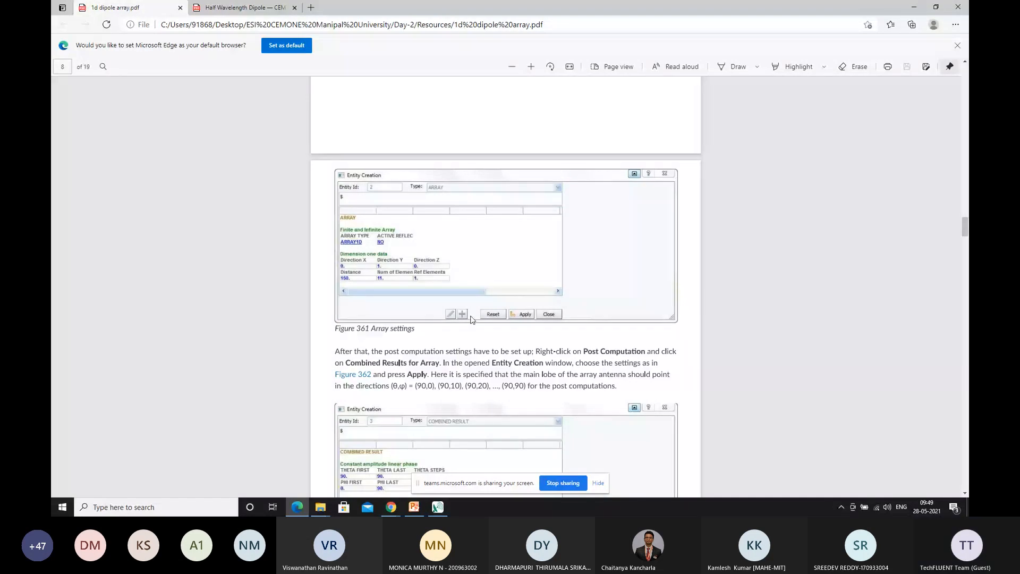
scroll(570, 293, down, 1)
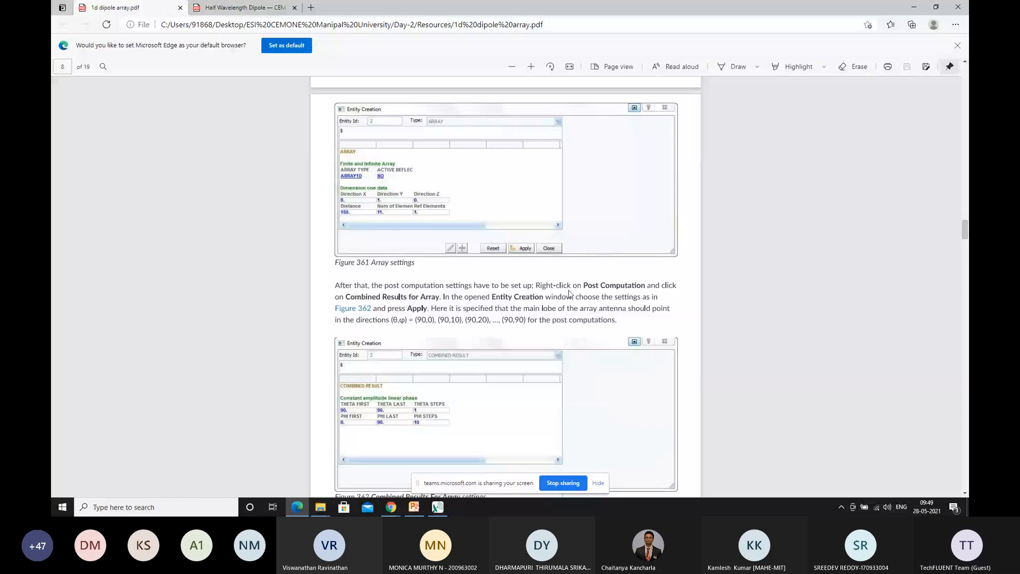
scroll(493, 332, down, 6)
scroll(493, 332, down, 6)
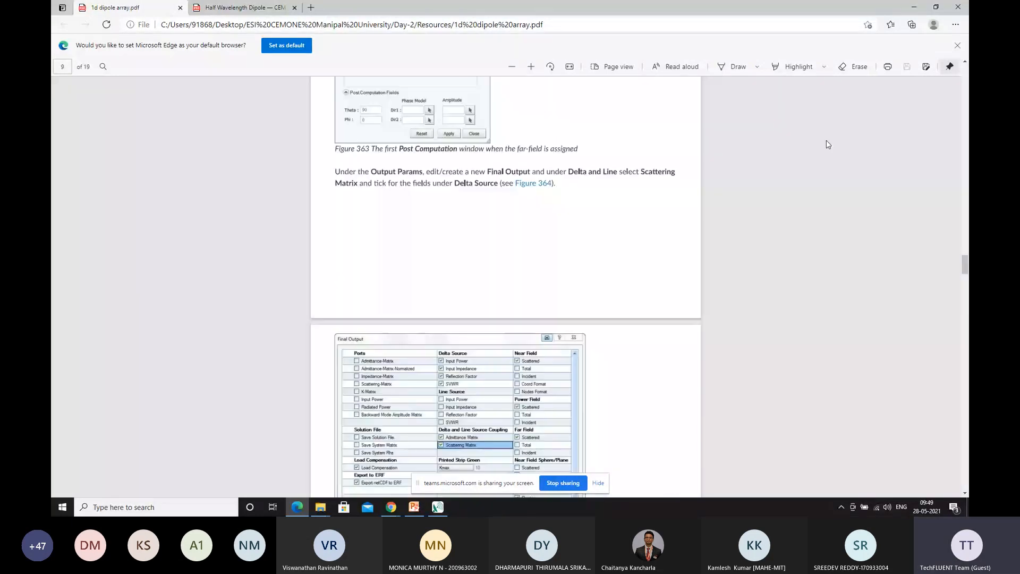
click(914, 7)
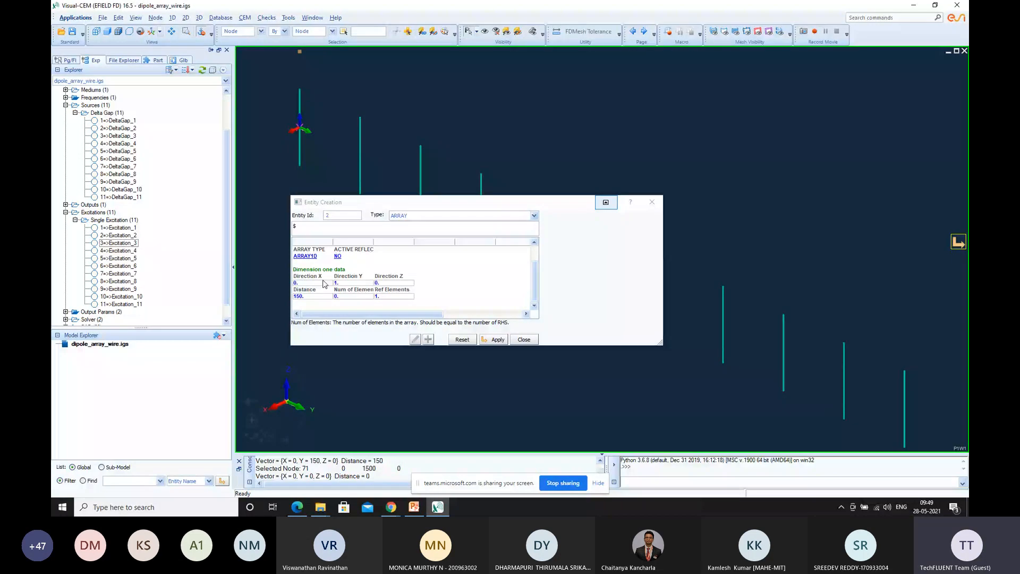
Set the array's number of elements to 11 and apply the array definition
click(356, 296)
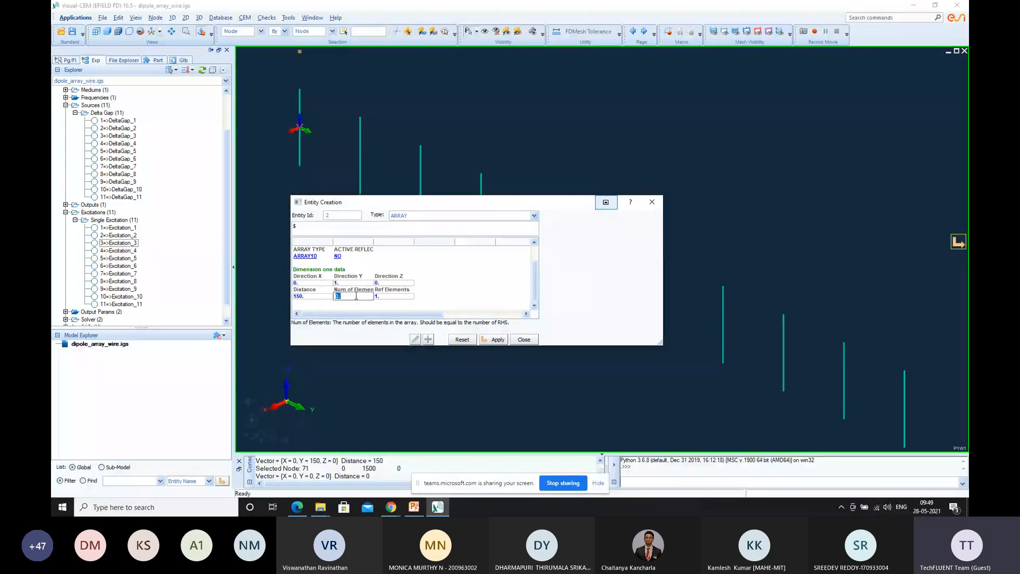
text(11)
key(Return)
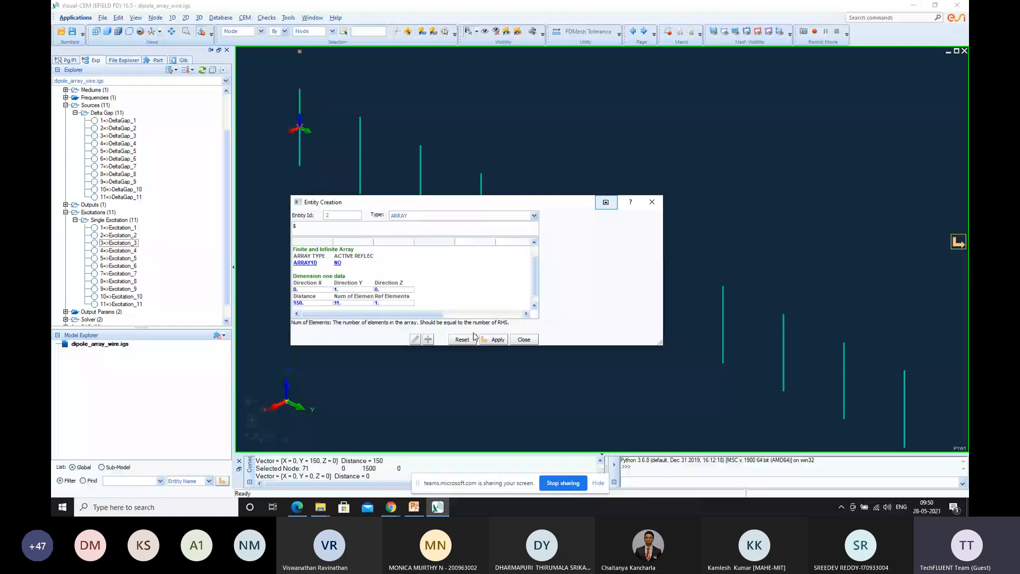
click(495, 339)
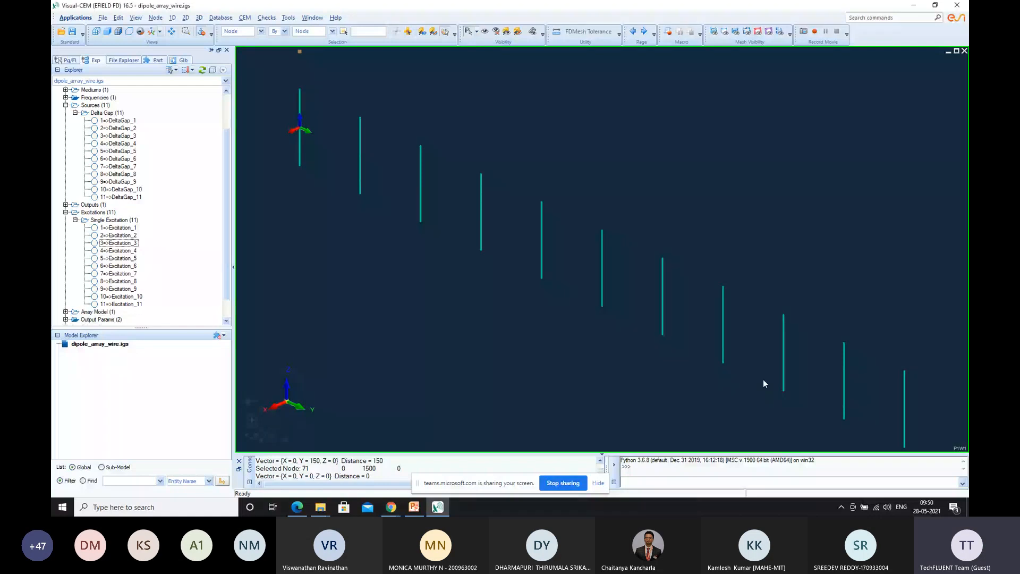
Start a combined results definition for the array with Theta First 90, Theta Last 90 and 1 theta step
click(245, 18)
mouse_move(319, 173)
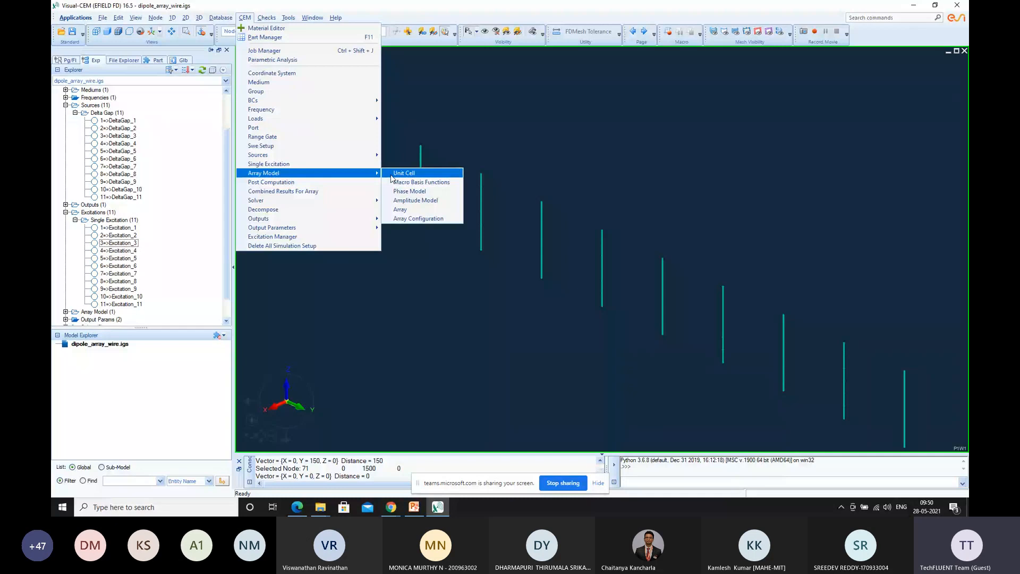
click(301, 193)
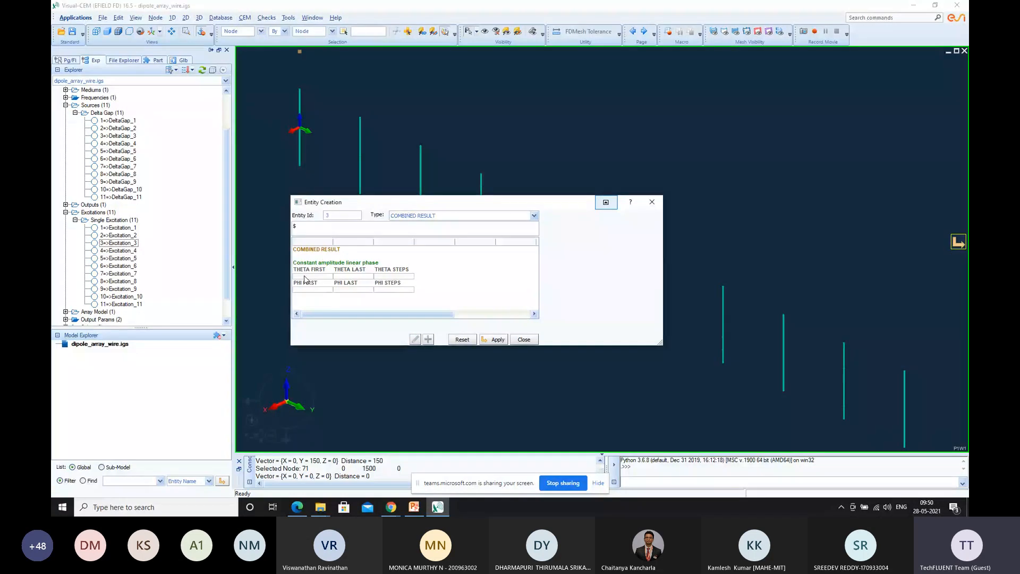
click(304, 276)
text(90)
click(350, 276)
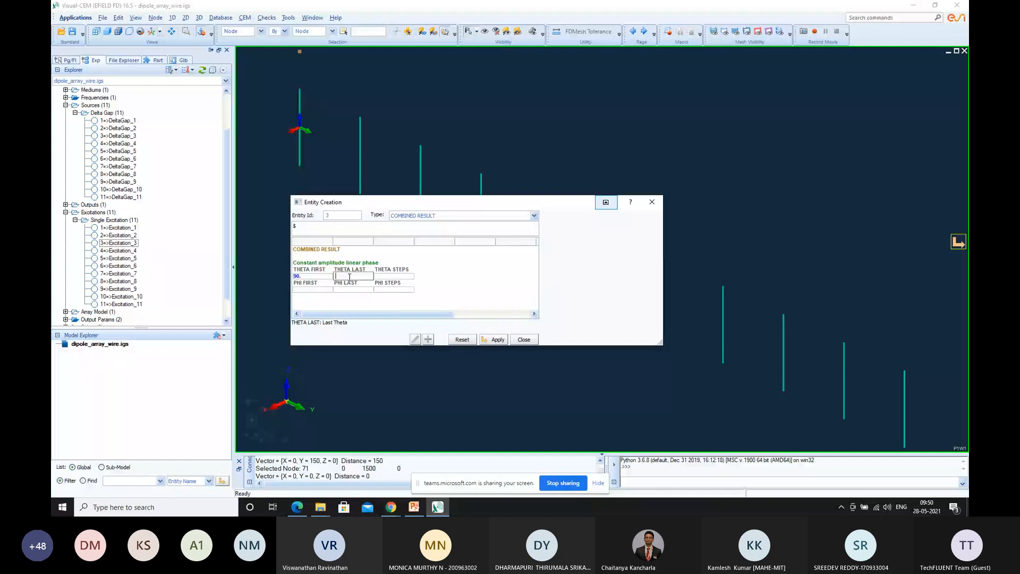
text(90)
key(Tab)
text(1)
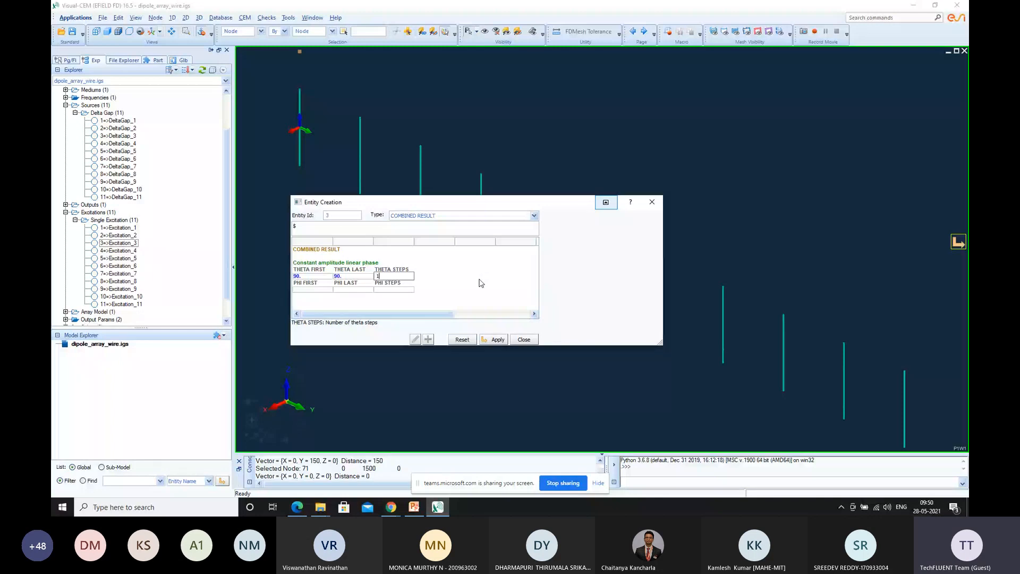
Set Phi First of the combined result to 60
key(Tab)
text(60)
click(362, 290)
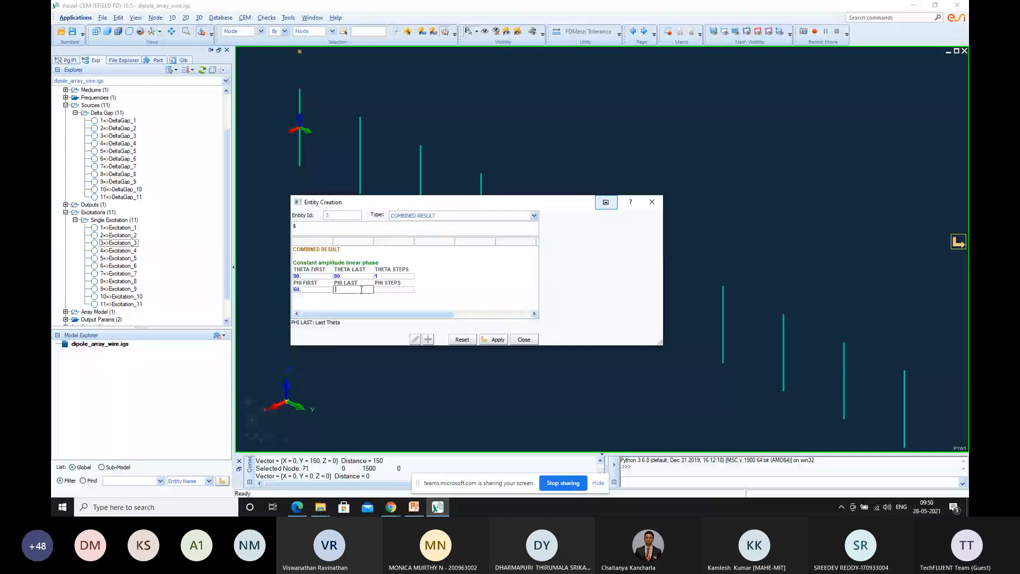
Switch to the 1d dipole array PDF in Microsoft Edge and check the phi settings for the combined results
click(321, 509)
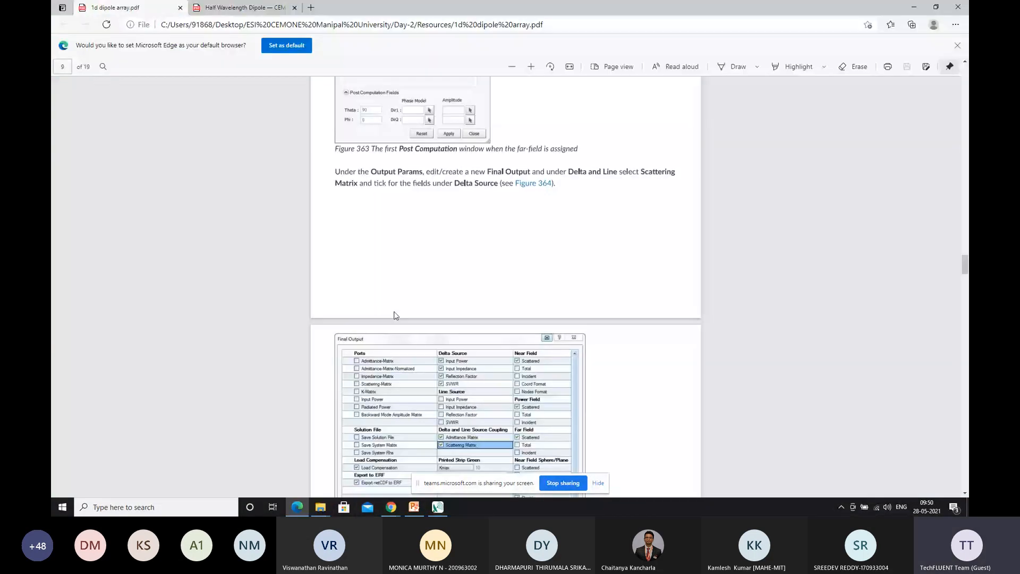
scroll(434, 279, up, 10)
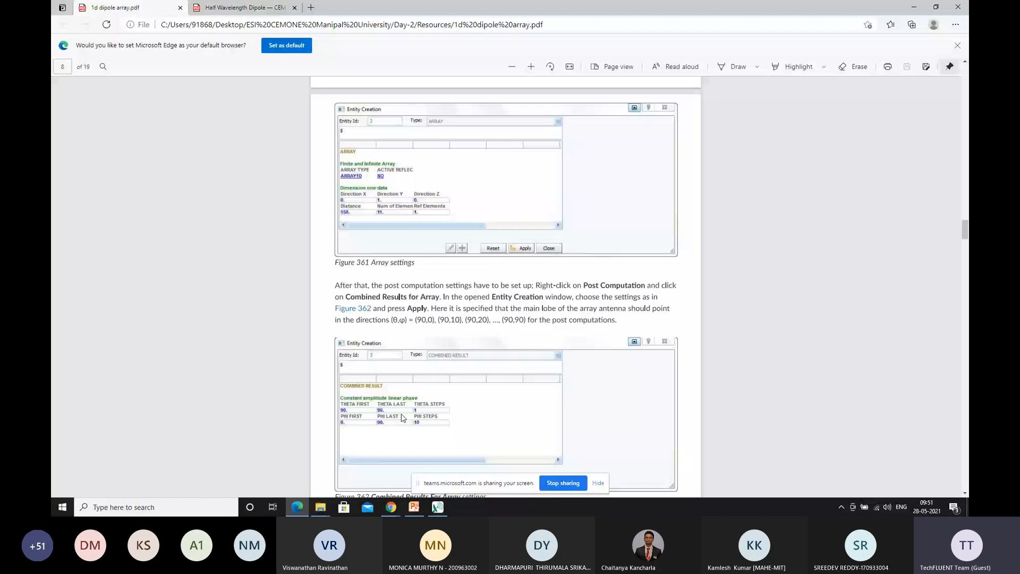
Switch back to Visual-CEM and set the combined result's Phi First to 0, Phi Last to 90 and Phi Steps to 10
key(alt+Tab)
click(346, 289)
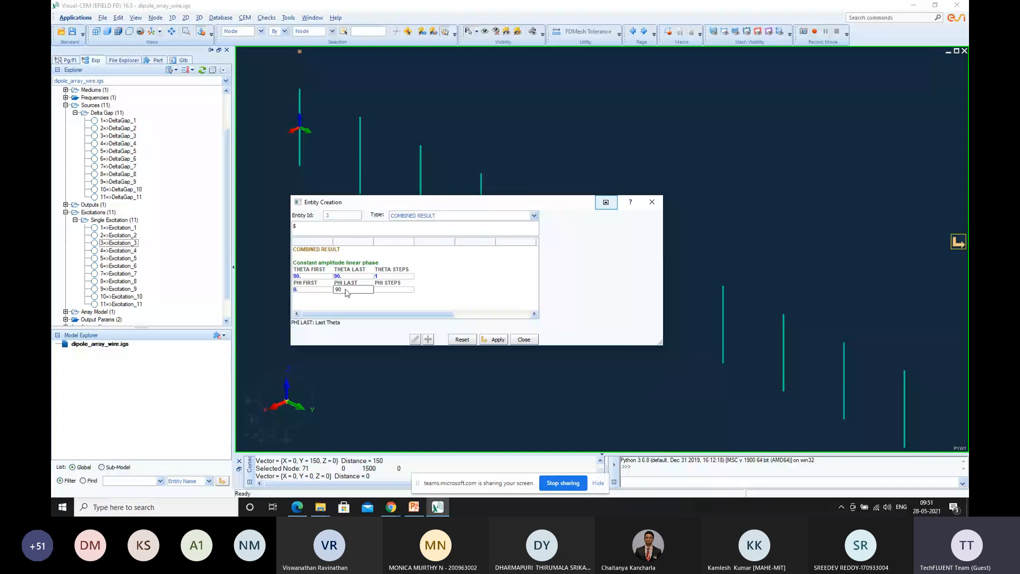
click(384, 289)
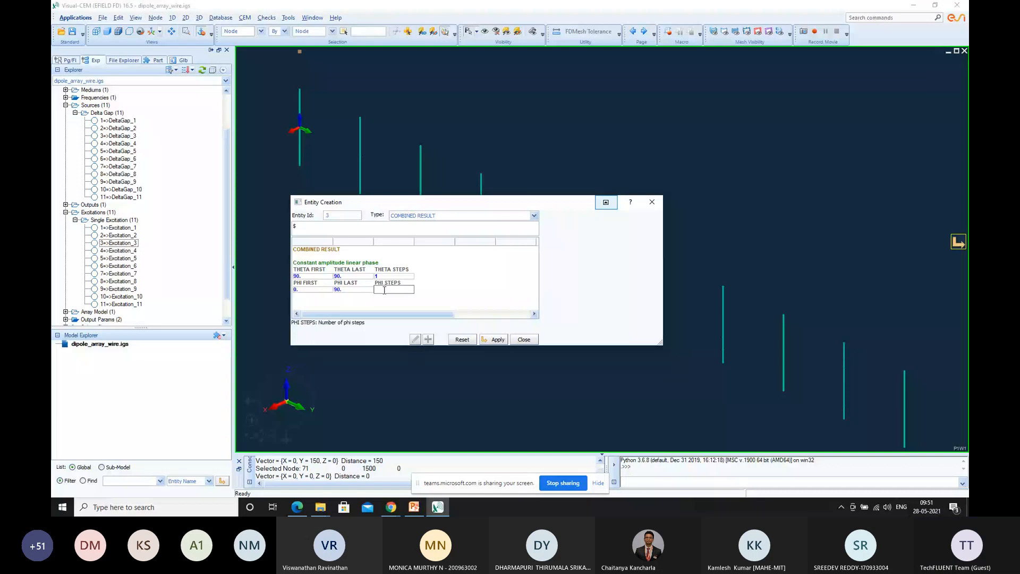
text(10)
click(495, 293)
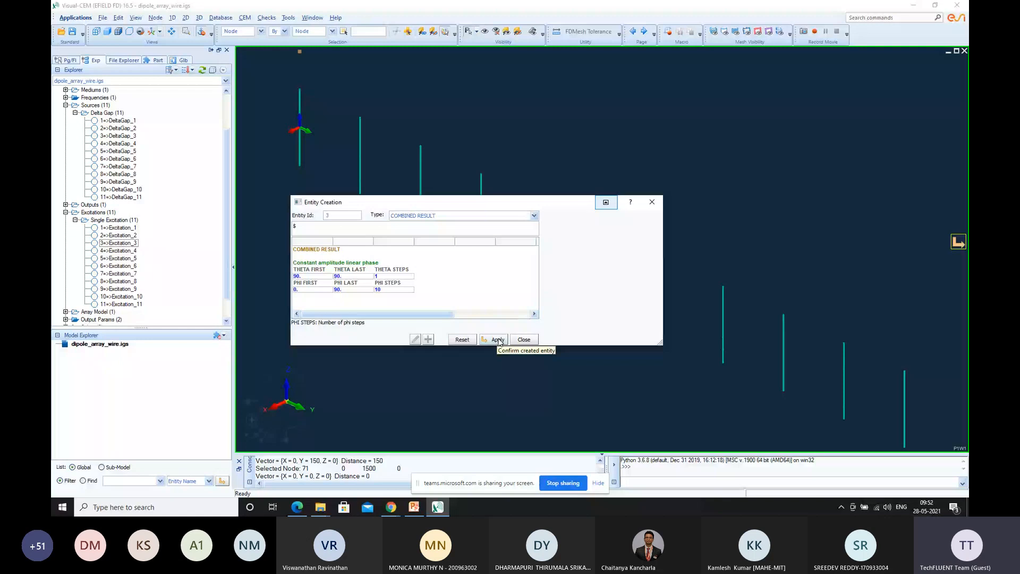
Try 11 phi steps for the combined result, and return the value to 10
click(390, 289)
text(11)
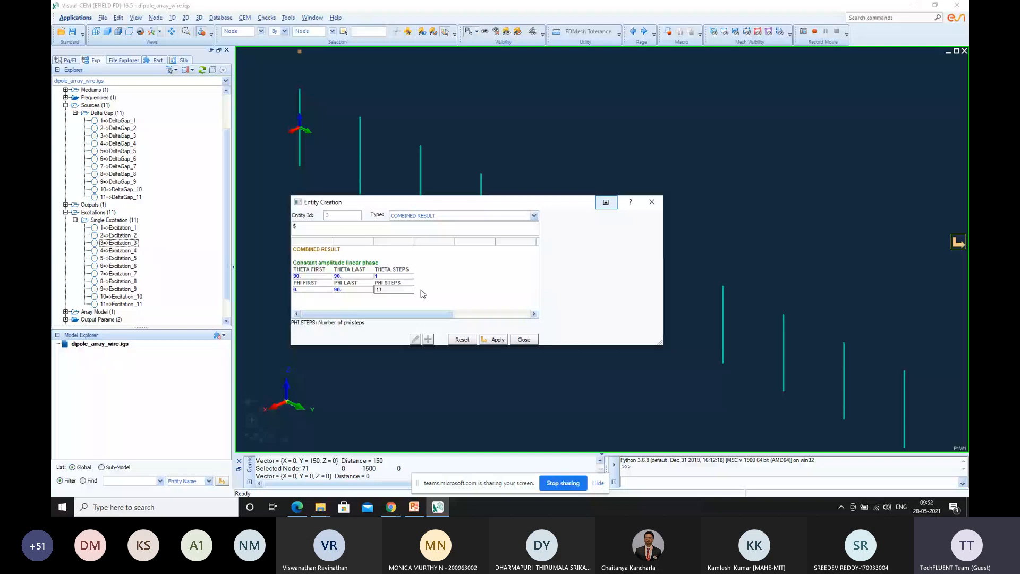
click(422, 294)
click(392, 289)
text(10)
click(341, 299)
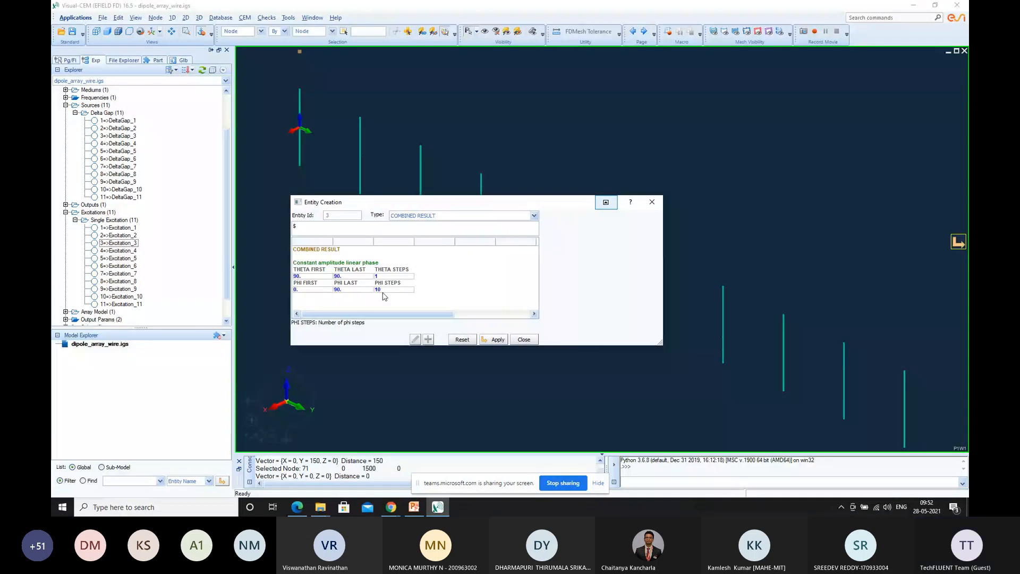
Apply the combined result definition and expand the Post Computations group in the model tree
click(497, 340)
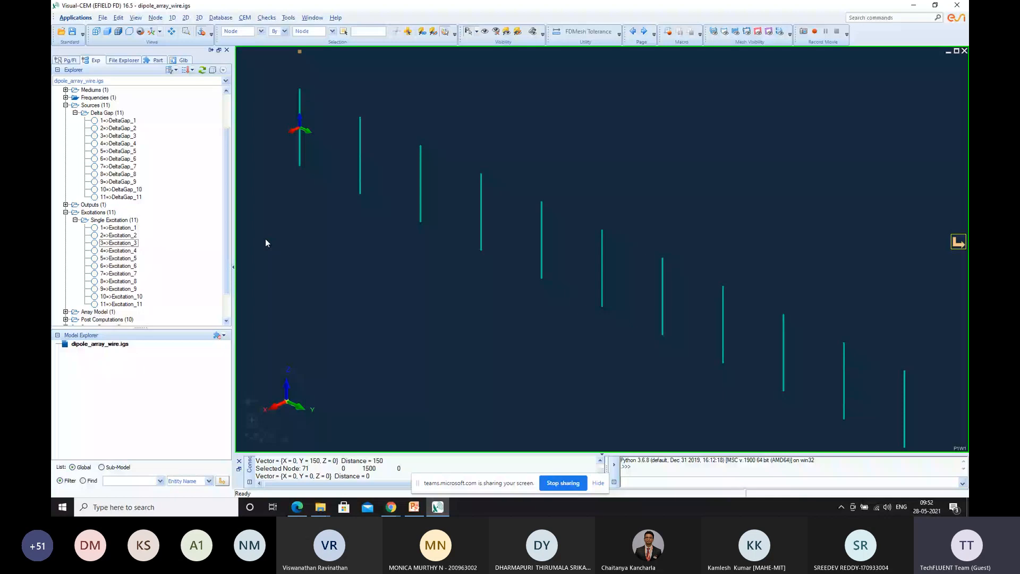
drag(226, 210, 226, 231)
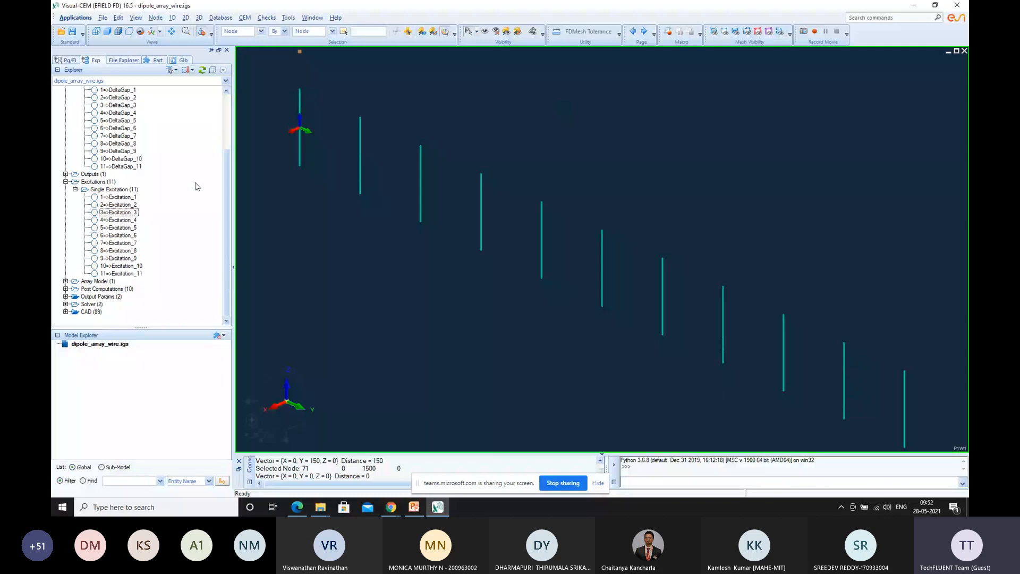
click(65, 288)
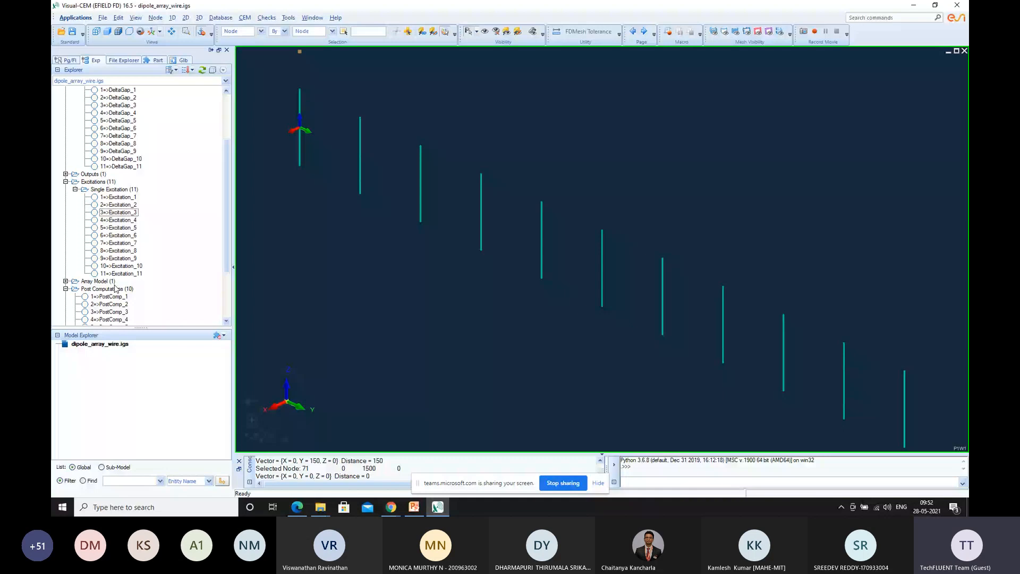
Assign FarFieldSphere_1 as the far field sphere of PostComp_1 and finish editing that post computation
double_click(109, 297)
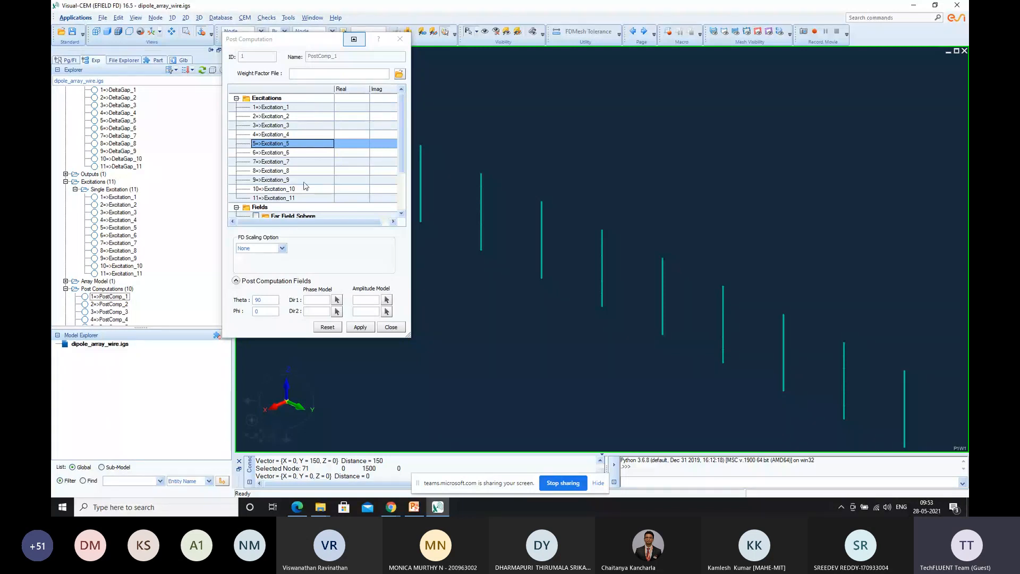
right_click(305, 108)
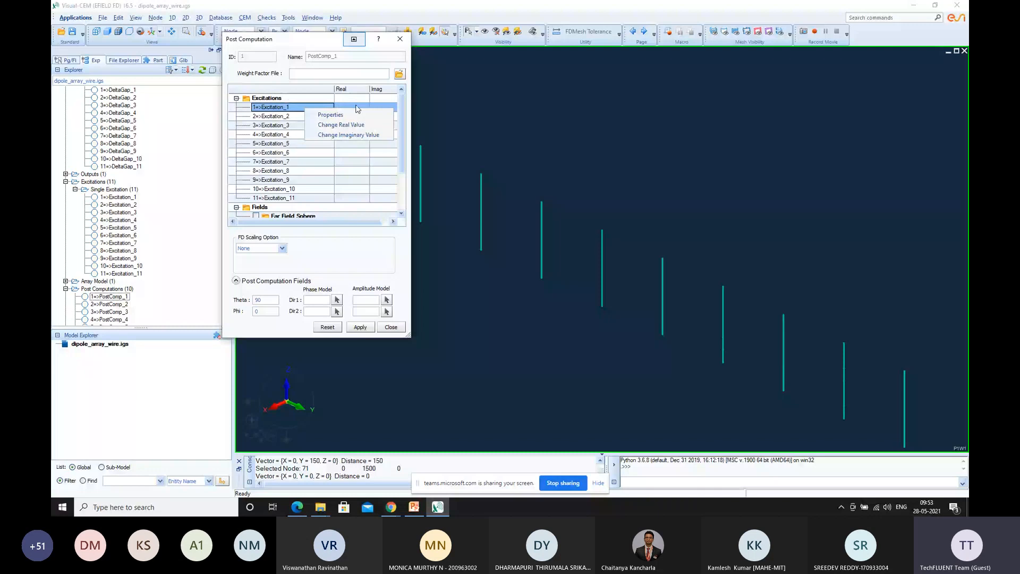
click(400, 109)
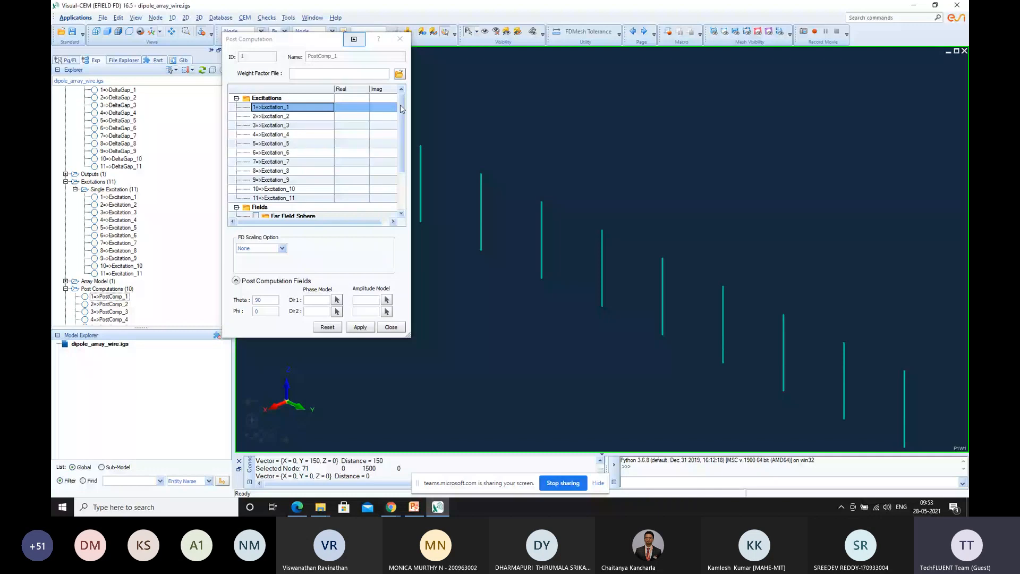
scroll(400, 108, down, 2)
click(256, 161)
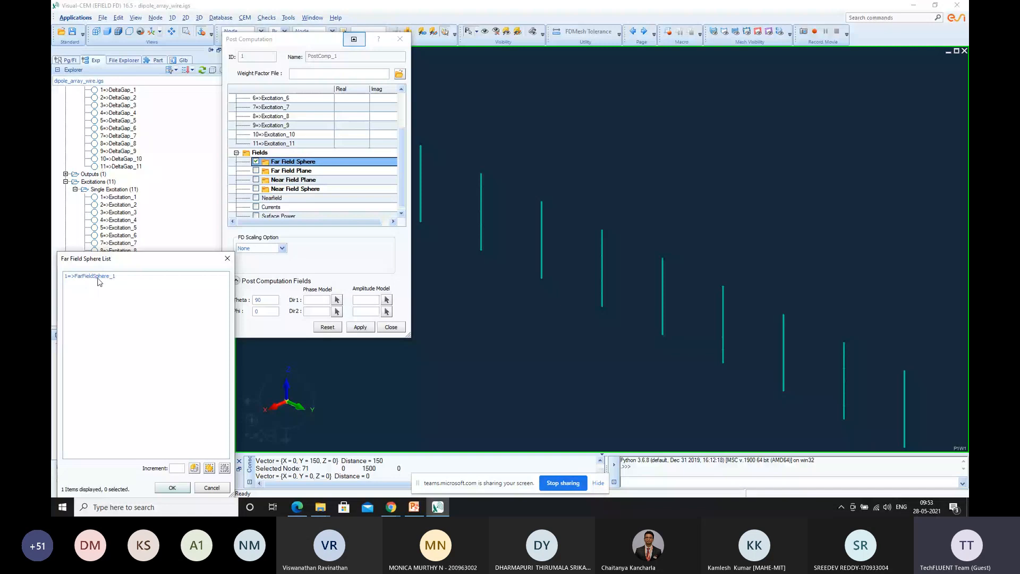
click(98, 278)
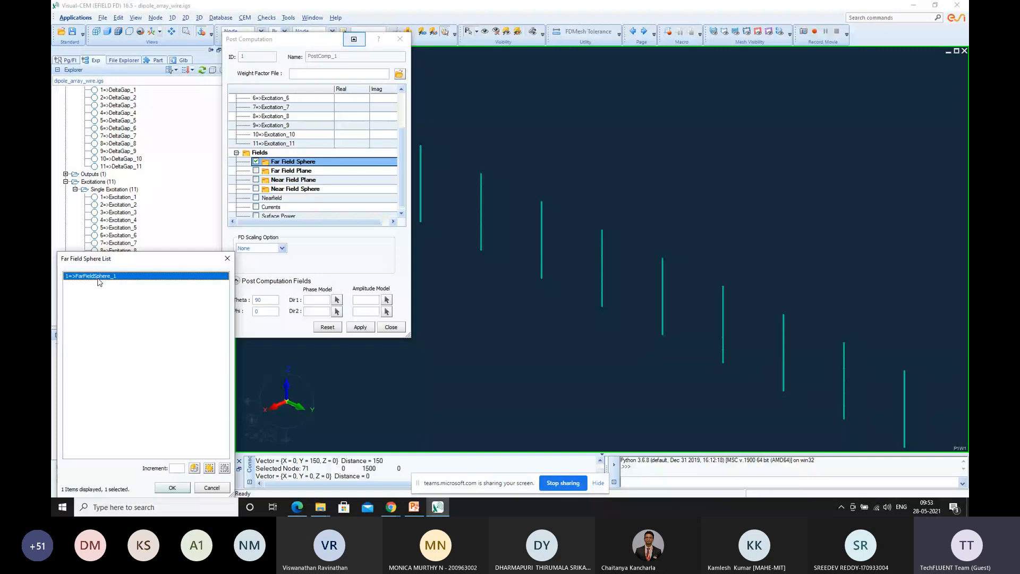
double_click(98, 278)
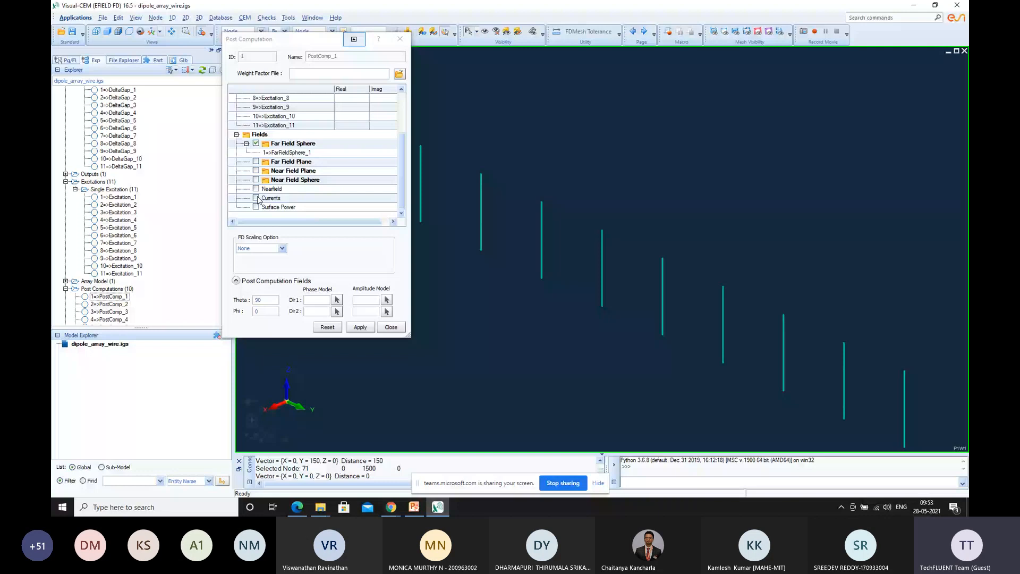
click(391, 328)
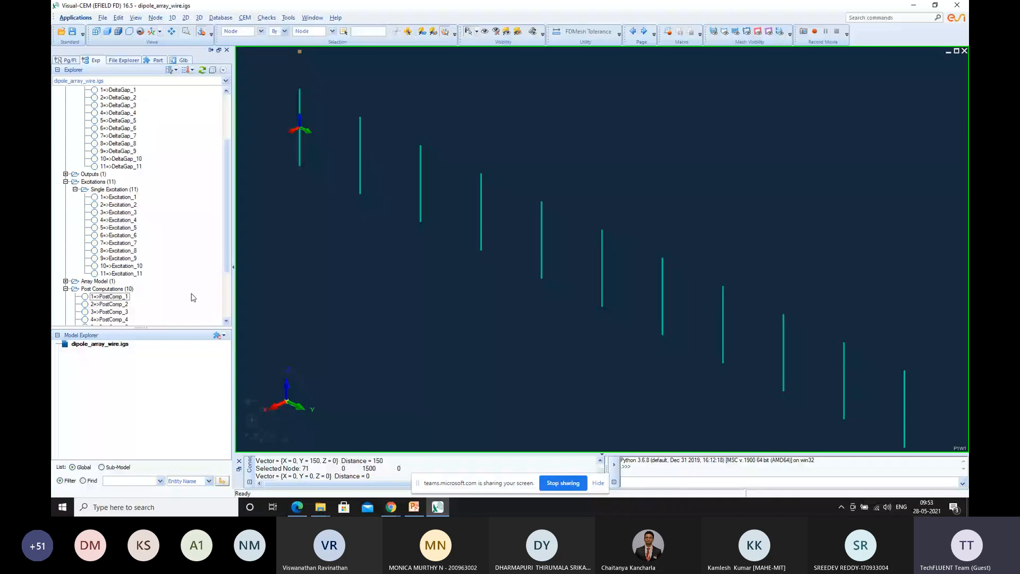
Assign FarFieldSphere_1 to PostComp_2, enable Currents and apply the settings
scroll(118, 232, down, 4)
click(116, 230)
double_click(117, 230)
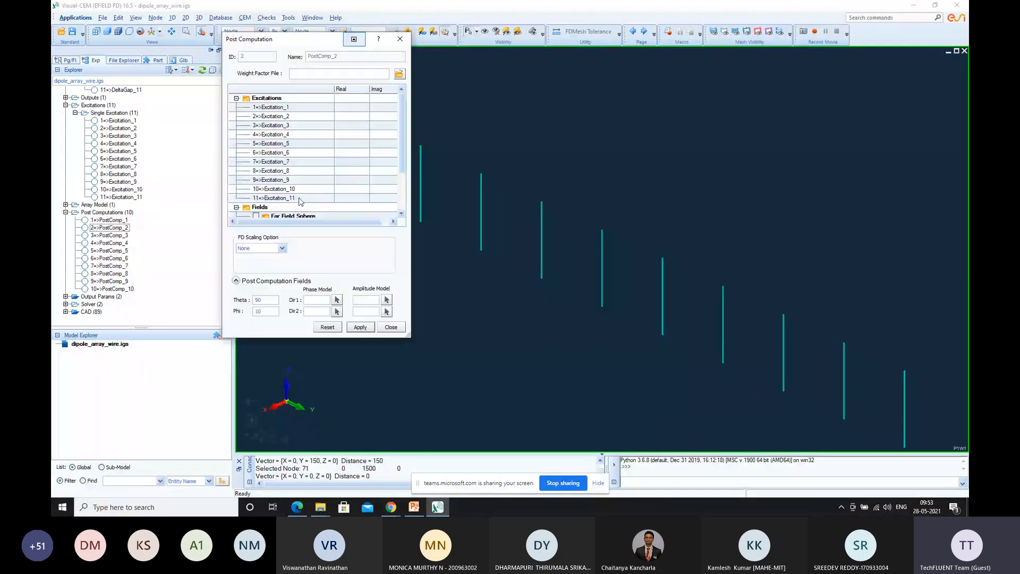
scroll(301, 201, down, 2)
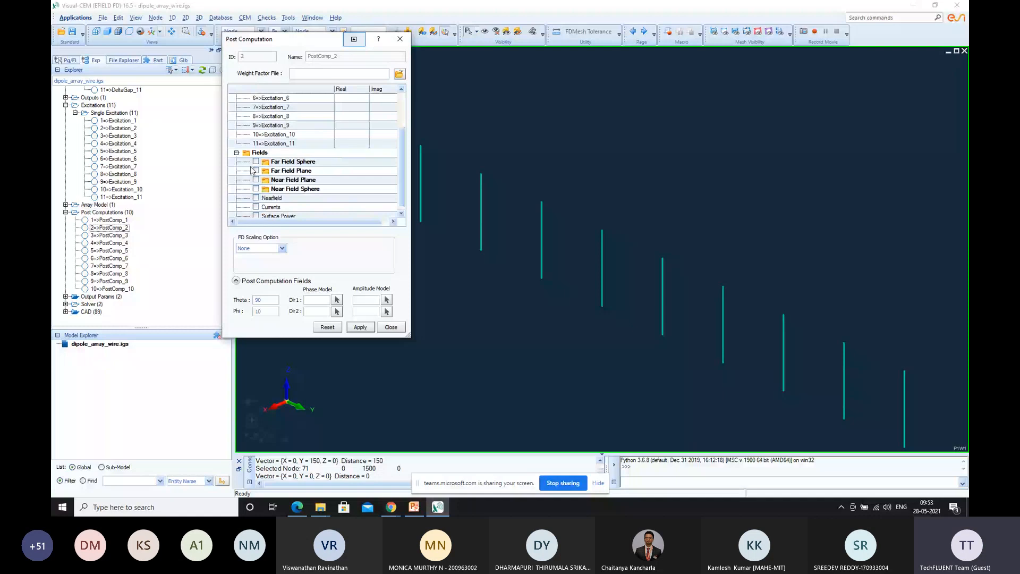
click(256, 161)
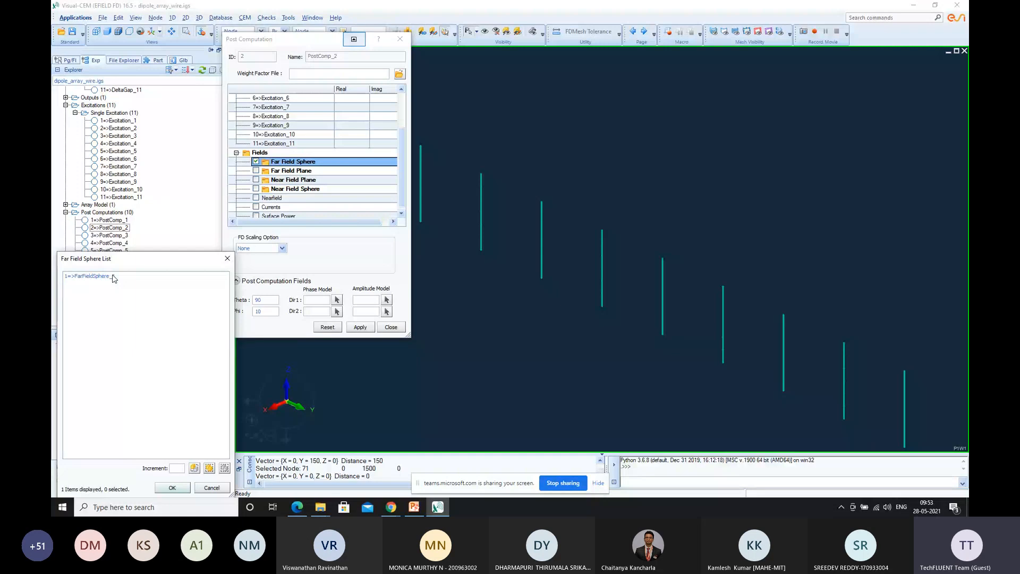
click(113, 276)
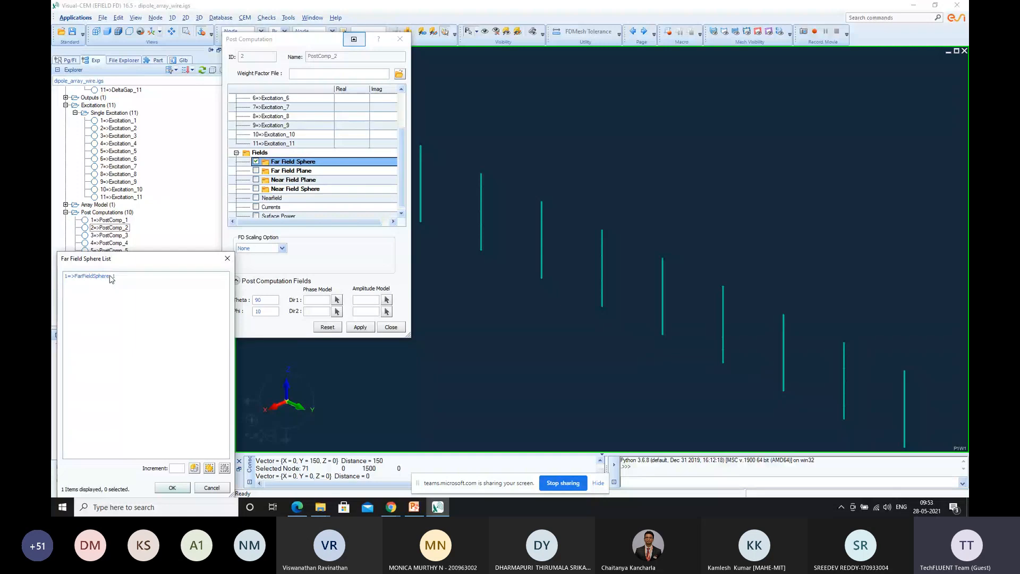
click(171, 487)
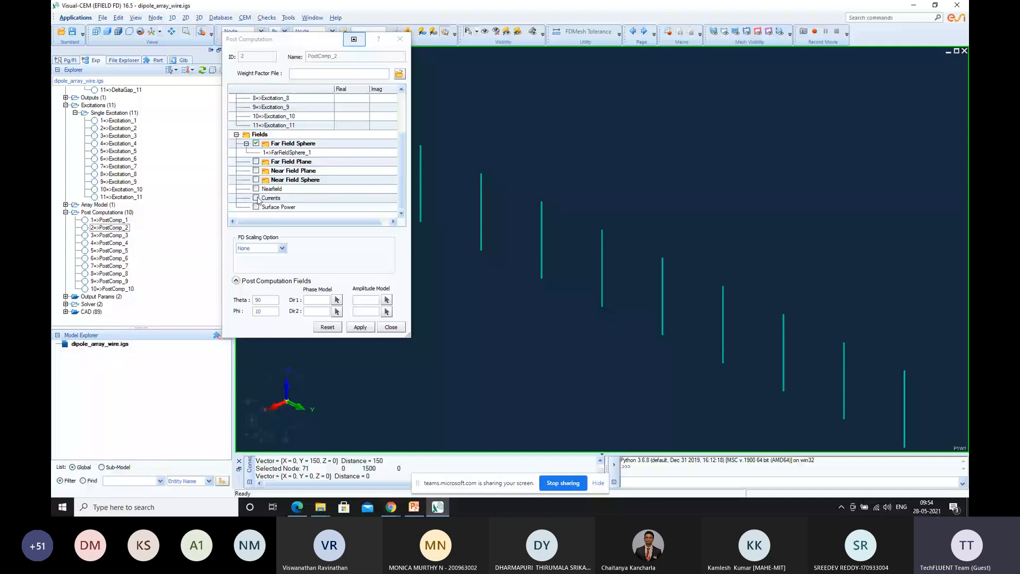
click(256, 198)
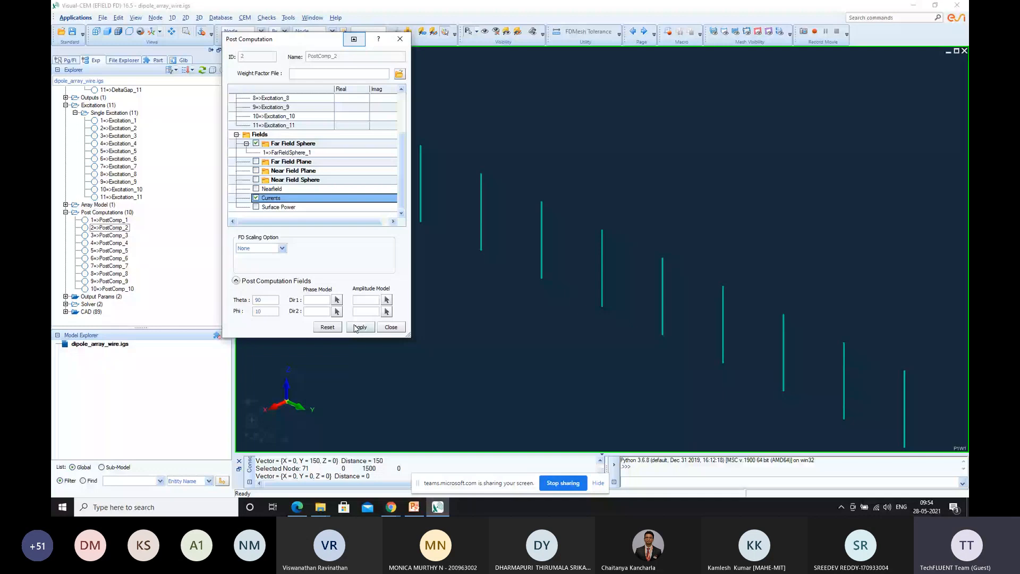
click(360, 327)
Enable Far Field Sphere for PostComp_3 and assign an existing far field sphere to it
right_click(292, 152)
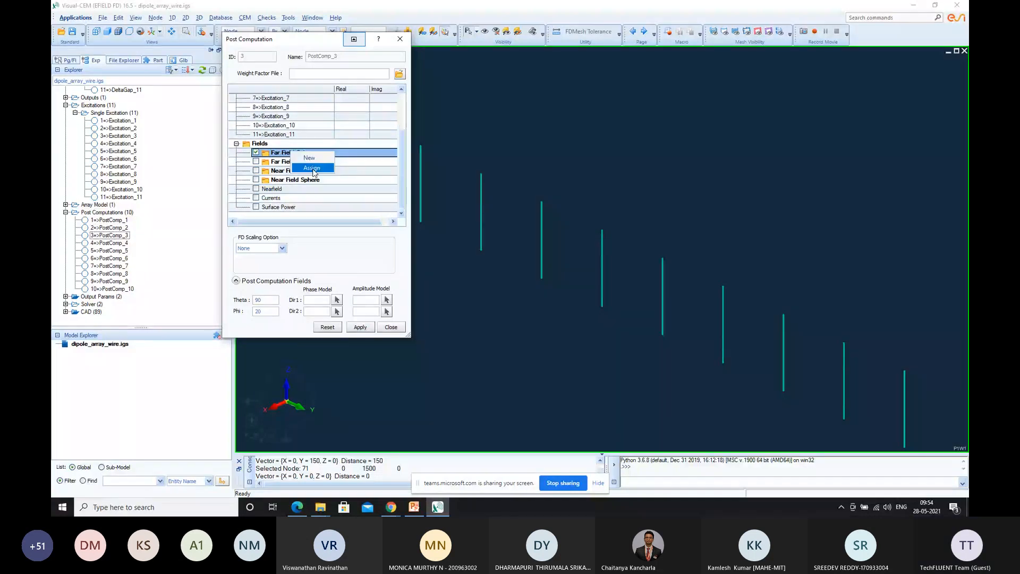
click(312, 169)
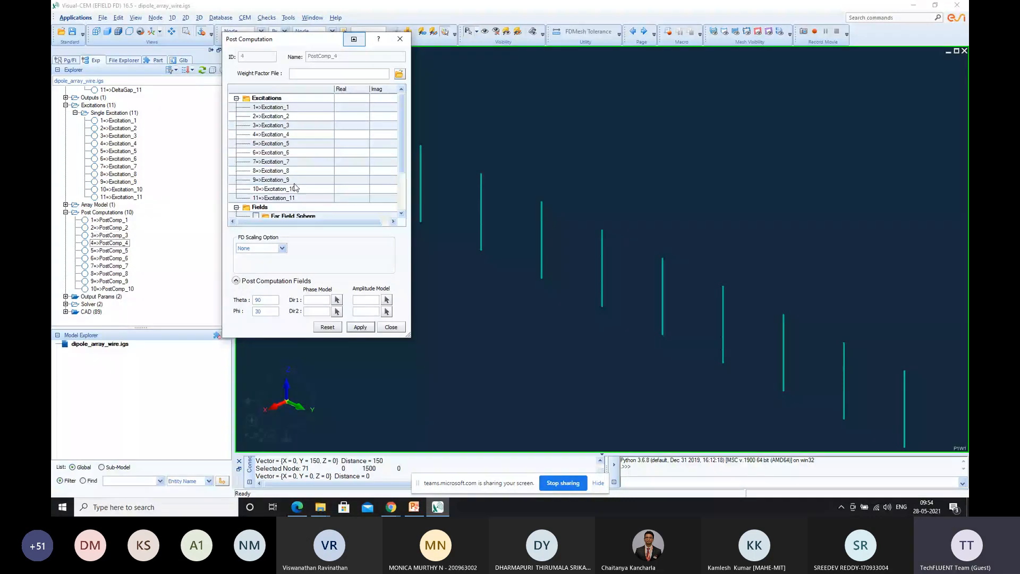
Assign FarFieldSphere_1 to PostComp_4, enable Currents and apply the settings
scroll(262, 166, down, 2)
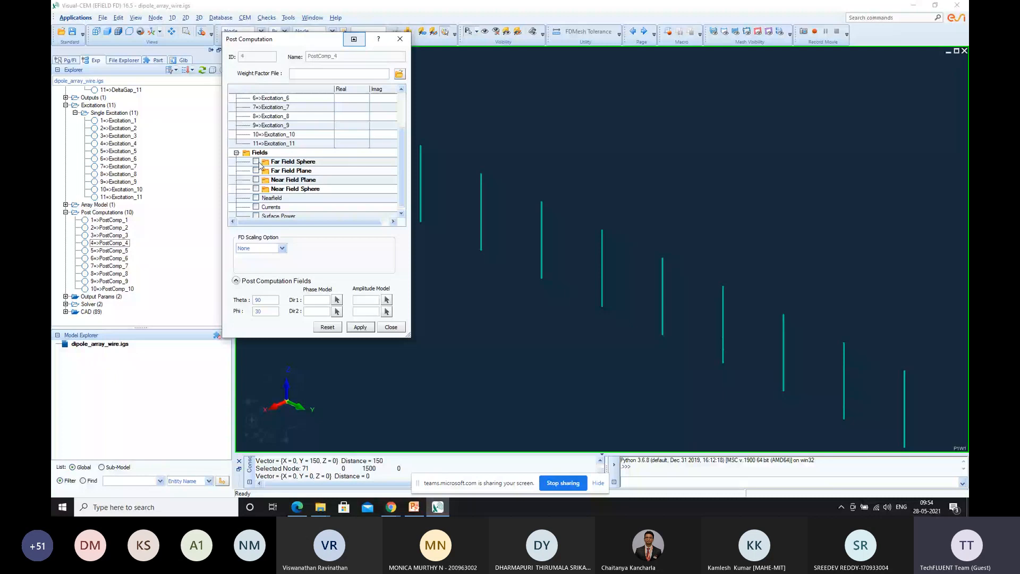
click(257, 162)
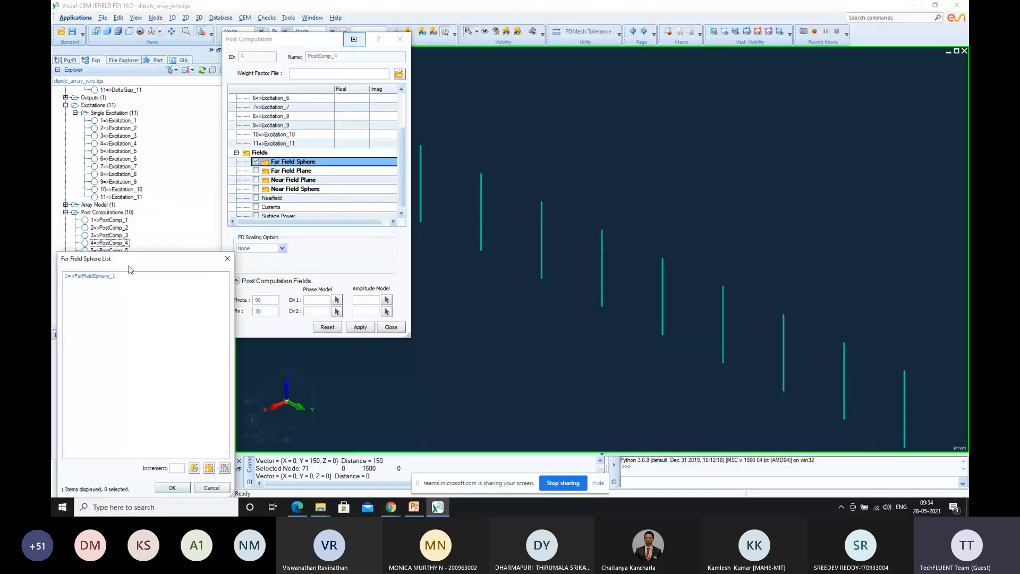
click(90, 275)
click(172, 488)
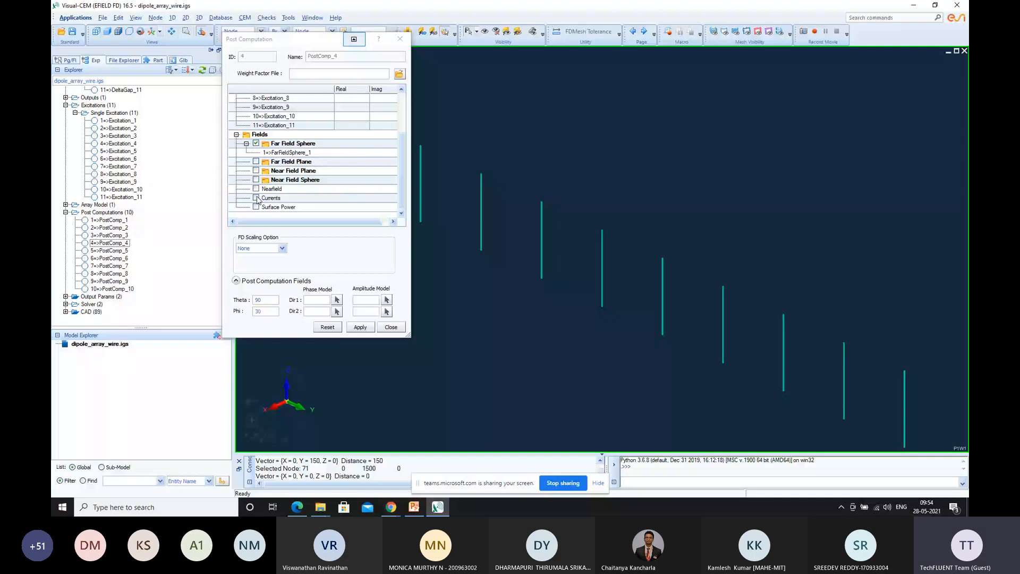
click(256, 198)
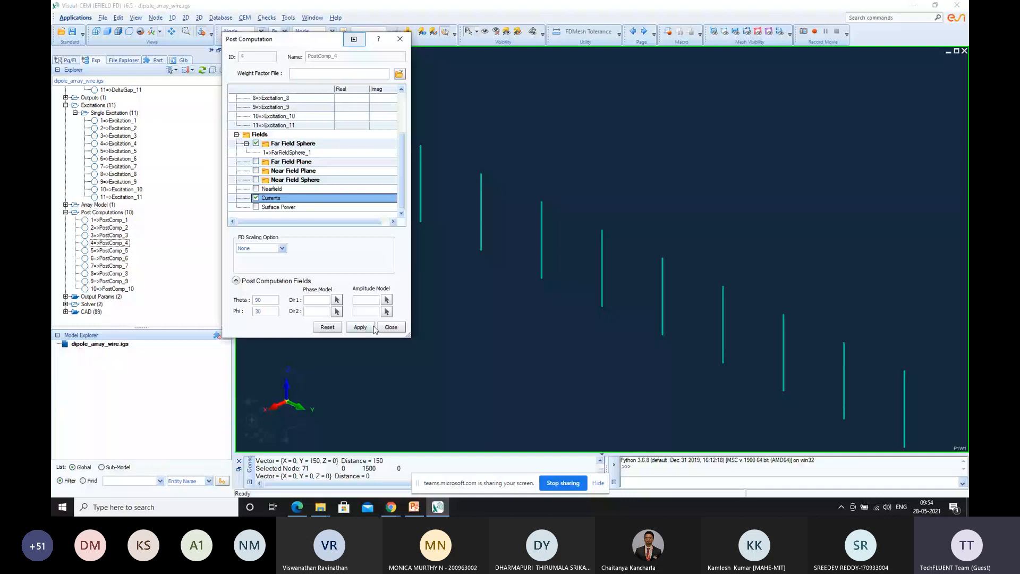
click(372, 327)
Enable Far Field Sphere for PostComp_5 with FarFieldSphere_1 assigned and apply the settings
click(256, 152)
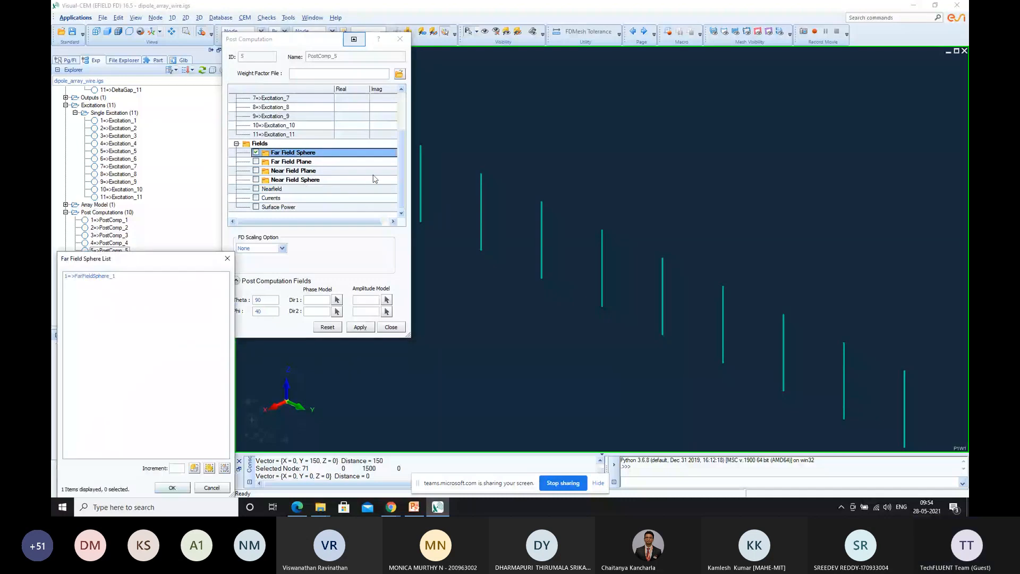
click(134, 277)
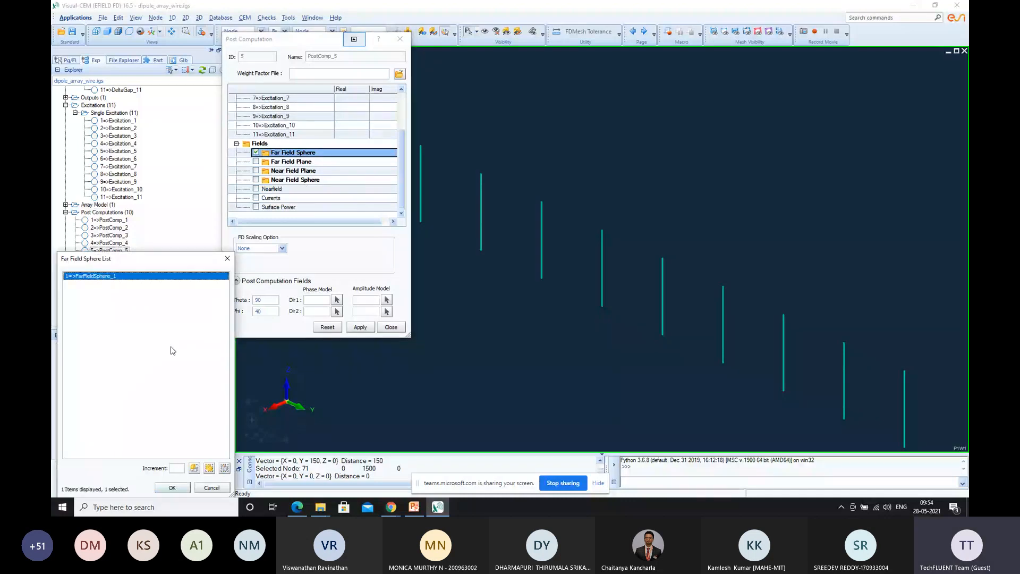
key(Return)
click(359, 326)
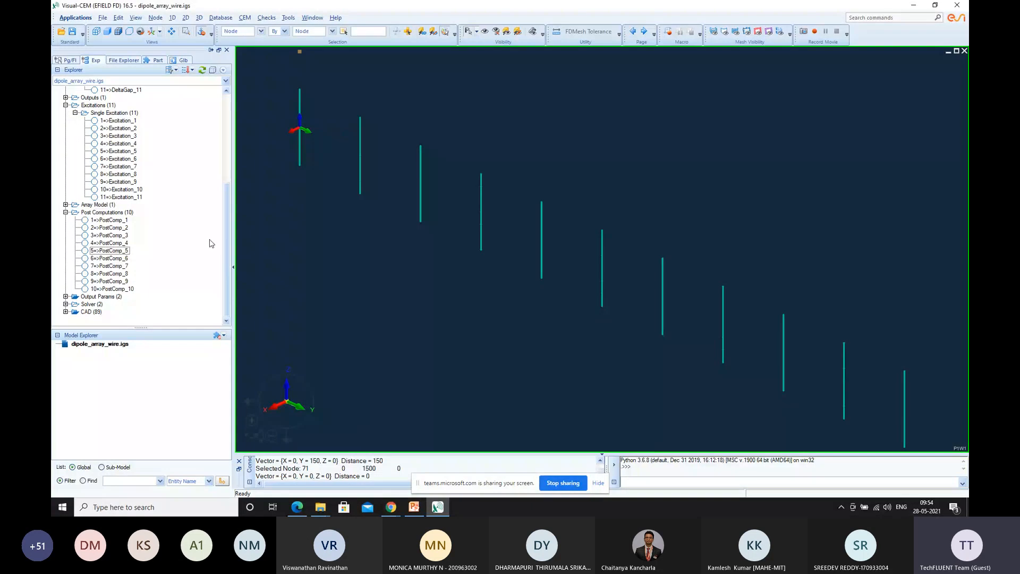
Open PostComp_6, enable its Far Field Sphere output and assign FarFieldSphere_1 to it
double_click(115, 258)
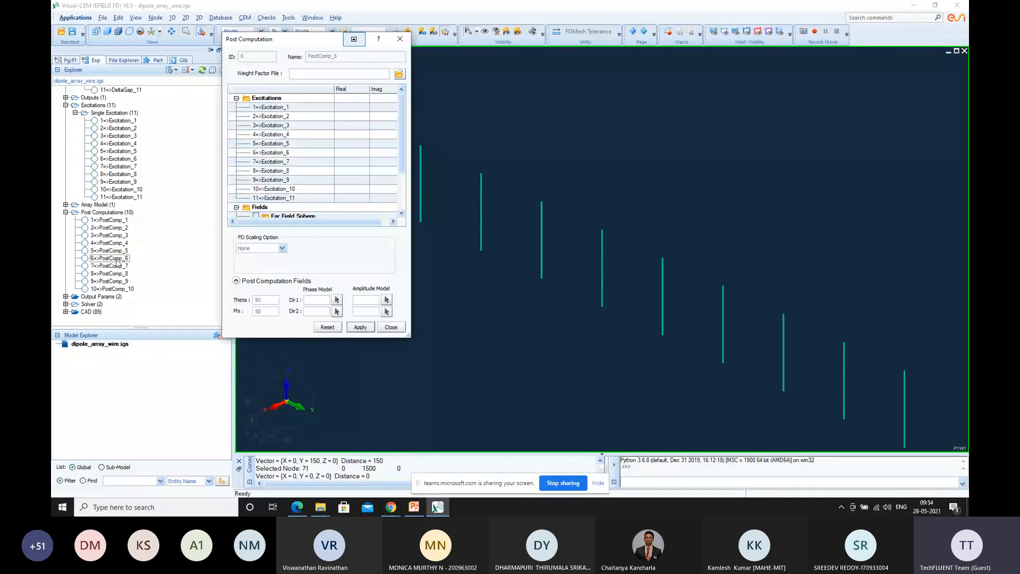
scroll(299, 152, down, 2)
click(284, 153)
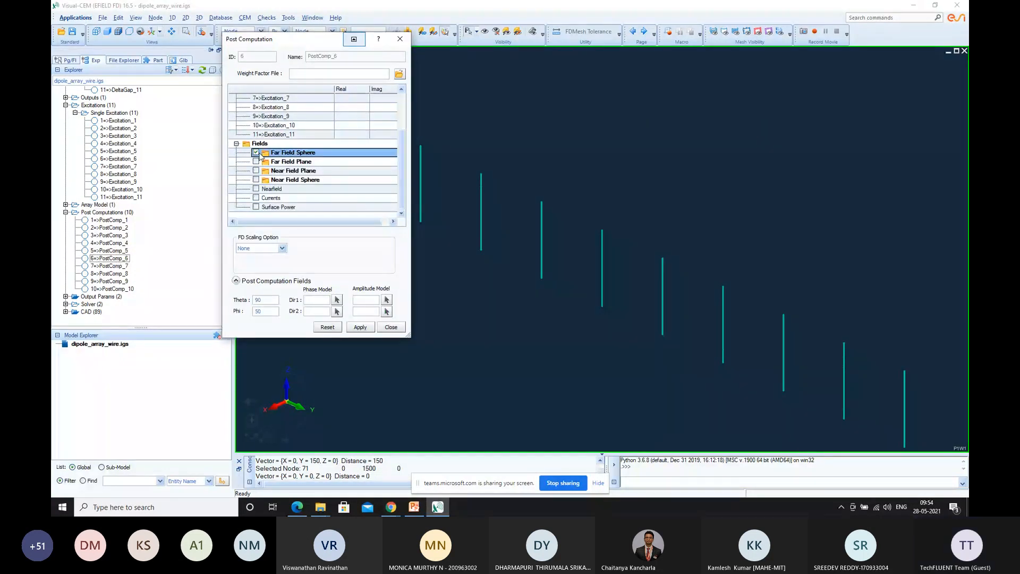
right_click(283, 154)
click(304, 170)
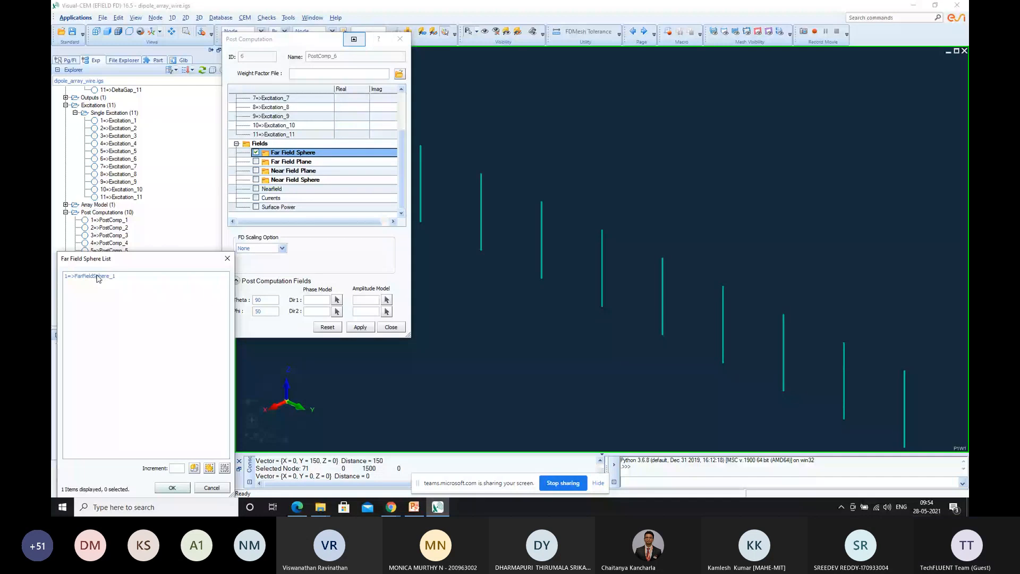
click(172, 488)
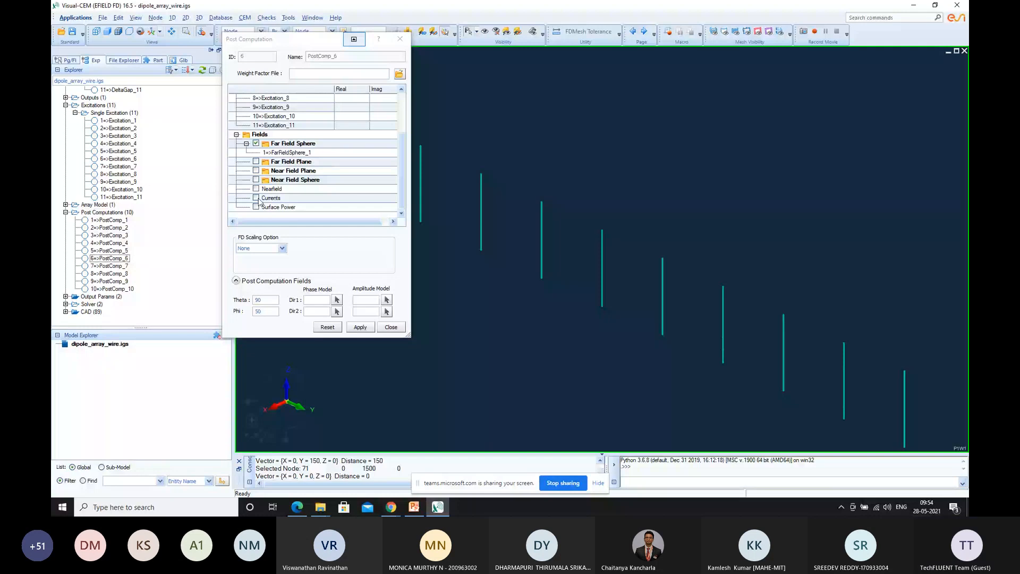
key(Escape)
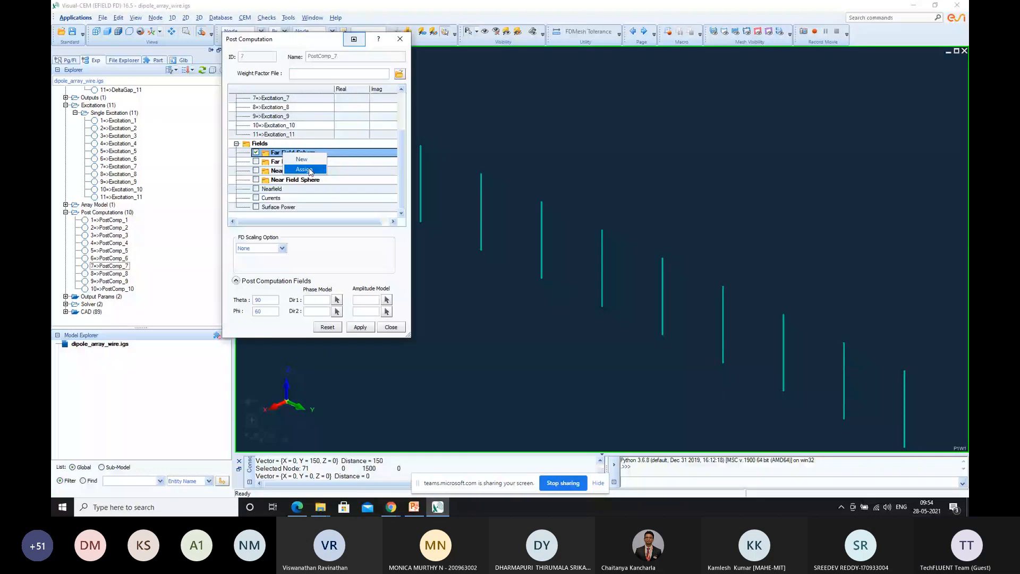
Assign FarFieldSphere_1 to PostComp_7, enable Currents and apply the settings
click(308, 170)
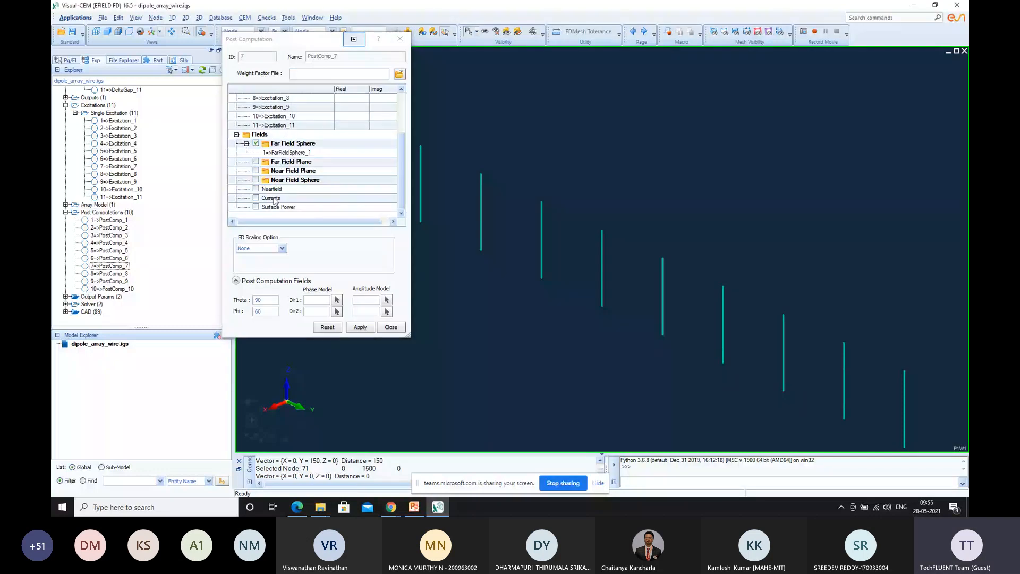
click(273, 198)
click(360, 328)
Enable Far Field Sphere for PostComp_8 with FarFieldSphere_1 assigned, enable Currents and apply the settings
double_click(122, 274)
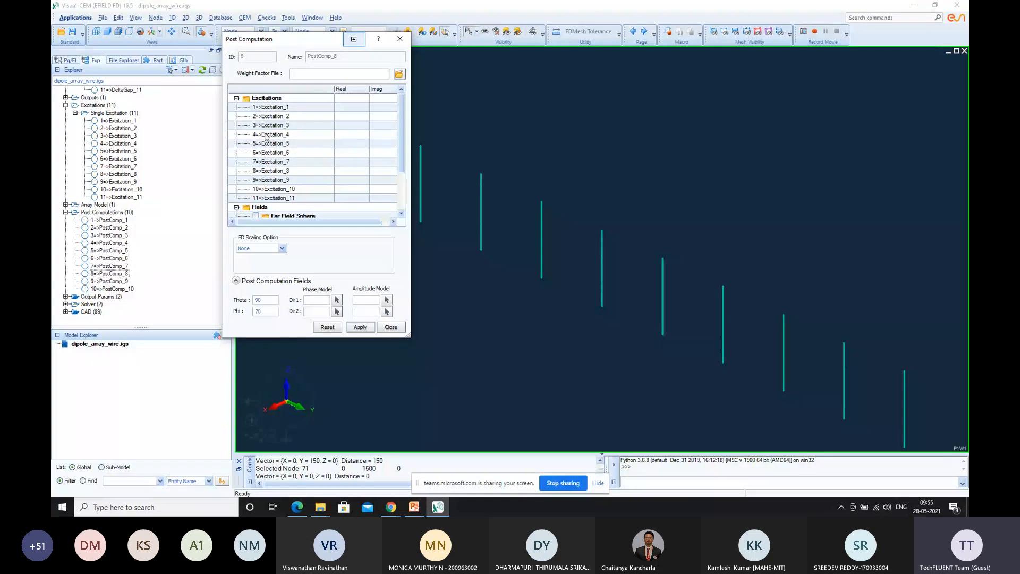
scroll(266, 137, down, 2)
click(276, 153)
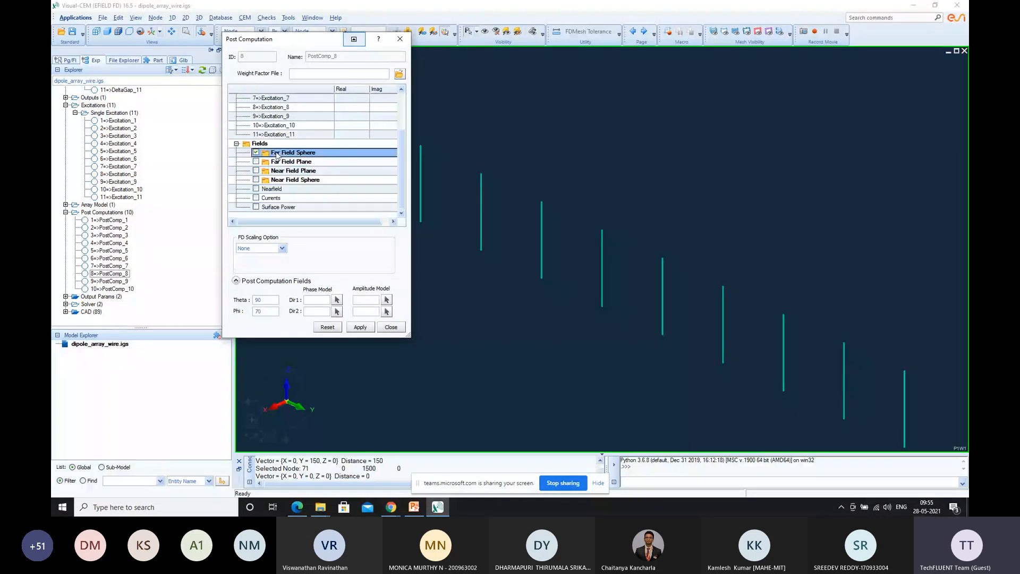
right_click(276, 154)
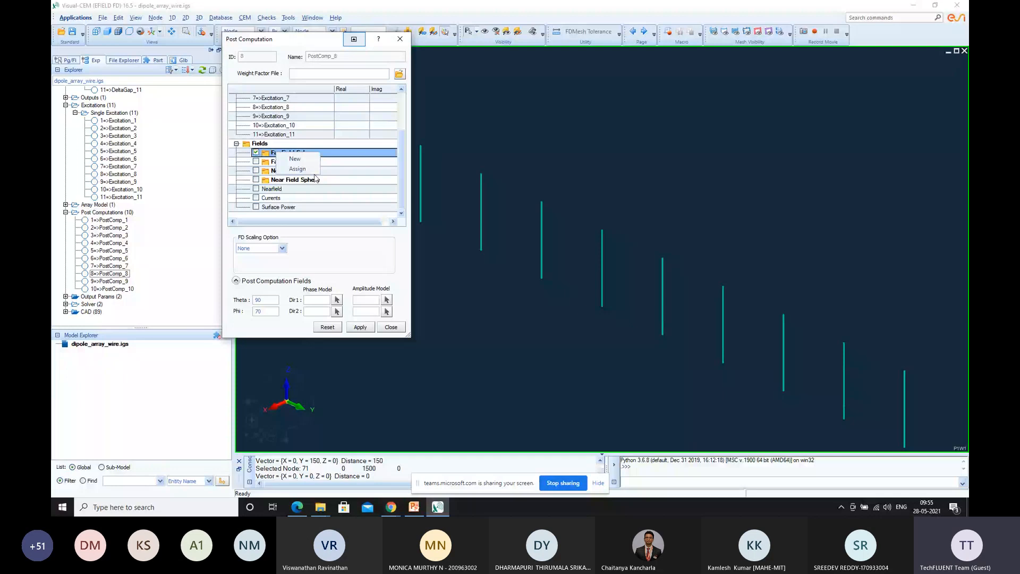
click(299, 169)
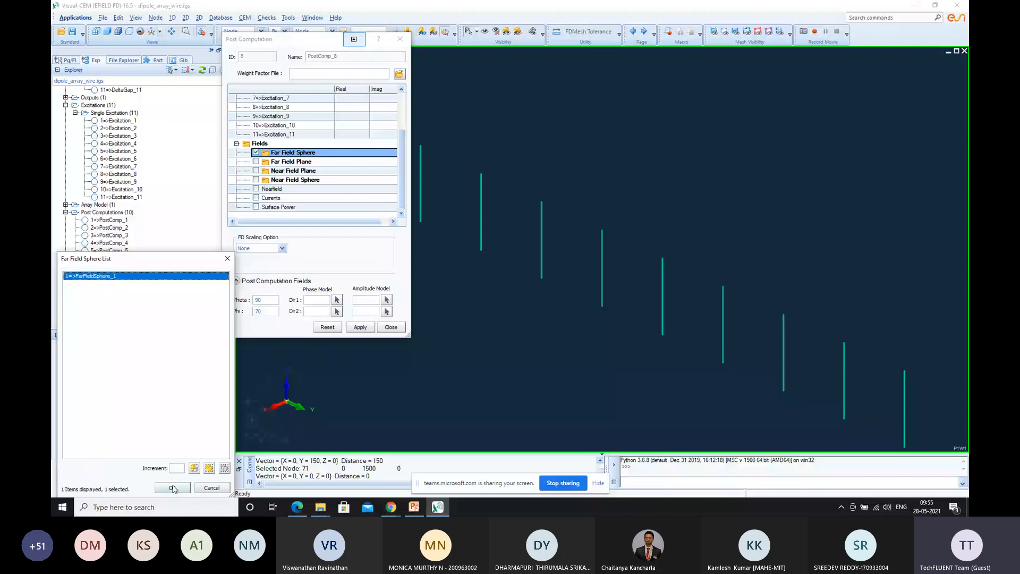
click(172, 488)
click(256, 198)
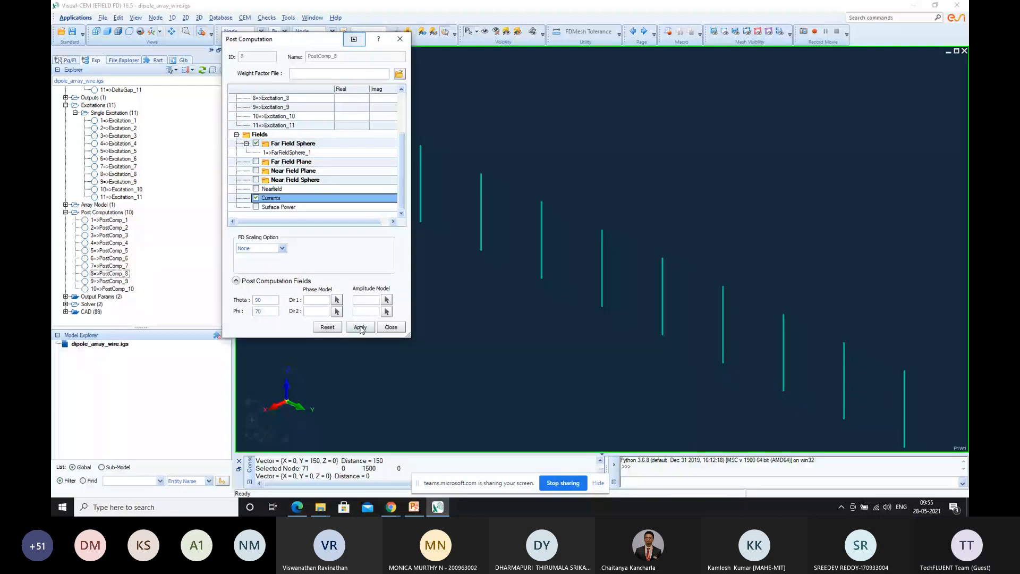
click(360, 328)
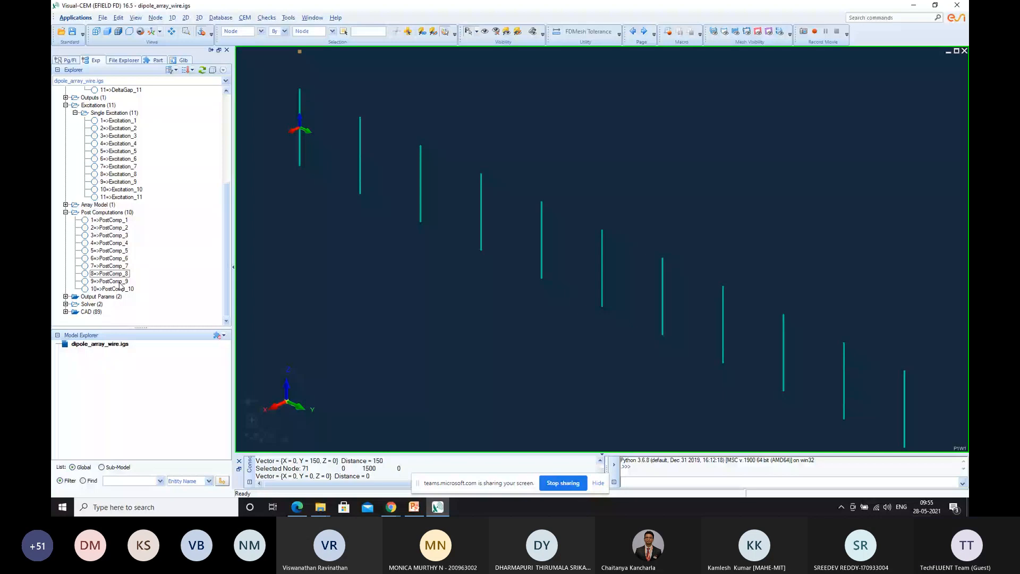
Enable the Far Field Sphere output of PostComp_9 and assign FarFieldSphere_1 to it
double_click(119, 283)
scroll(299, 153, down, 5)
right_click(298, 153)
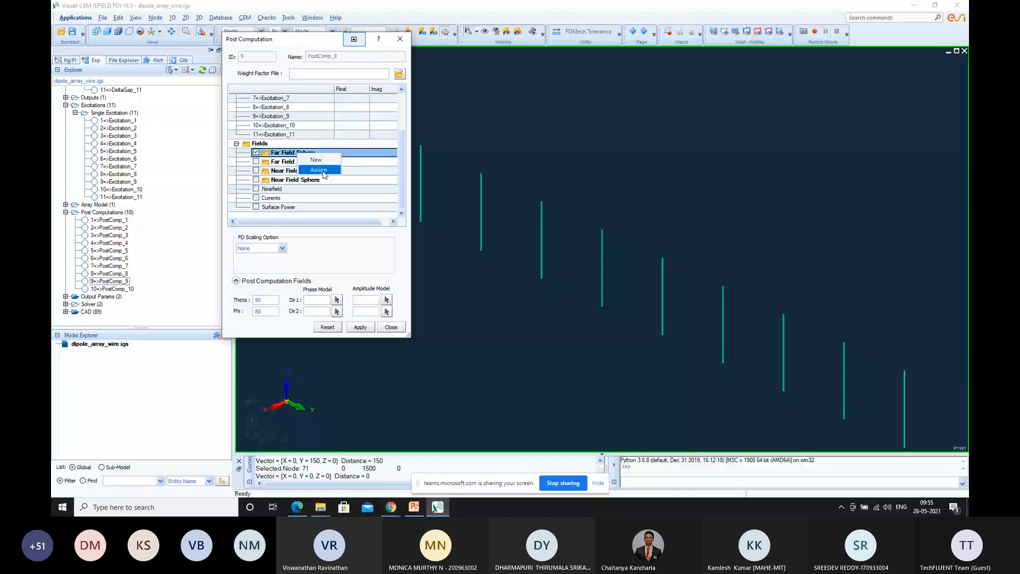
click(323, 170)
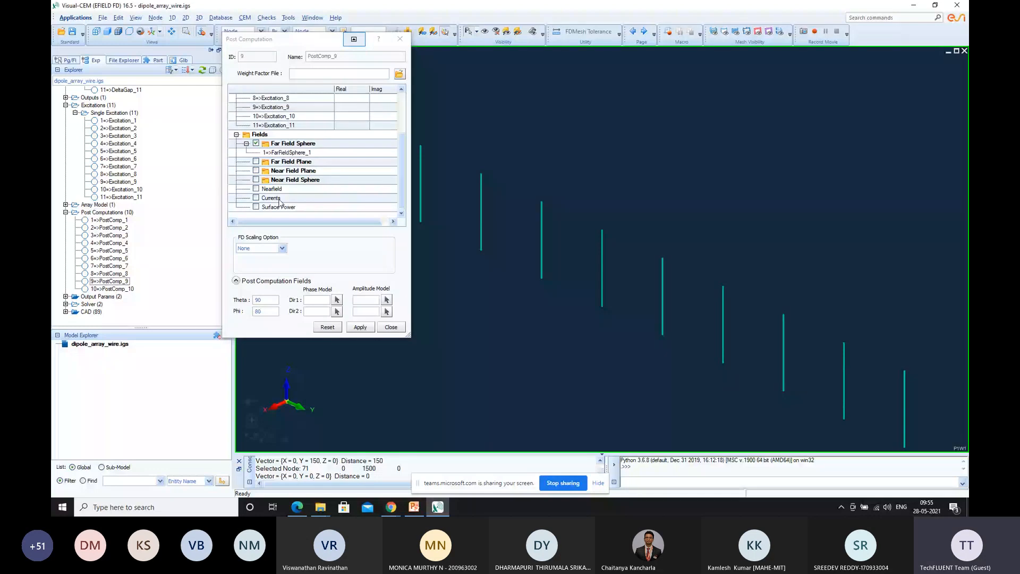
Enable Far Field Sphere for PostComp_10, assign FarFieldSphere_1 and apply the settings
click(130, 289)
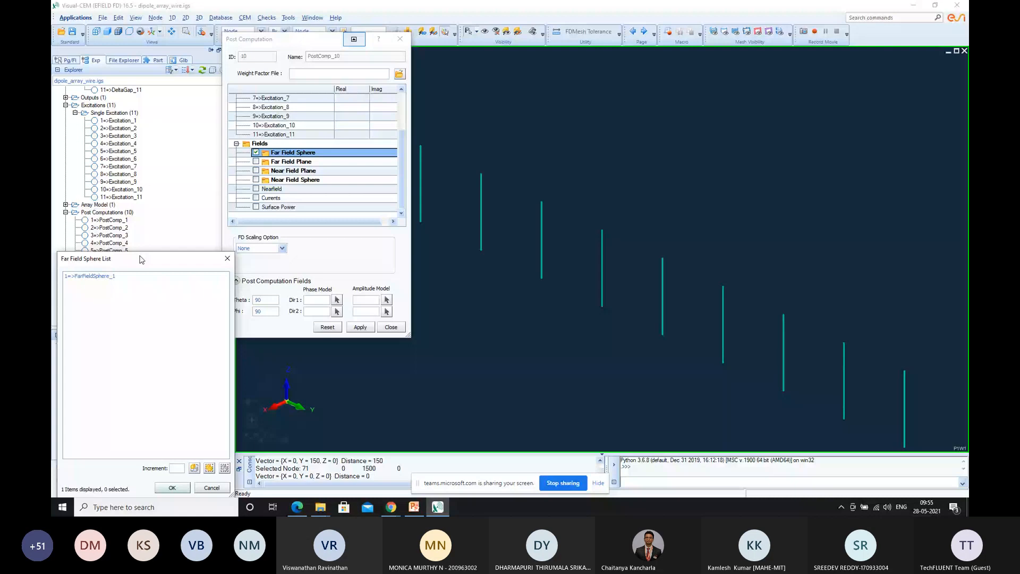
double_click(90, 276)
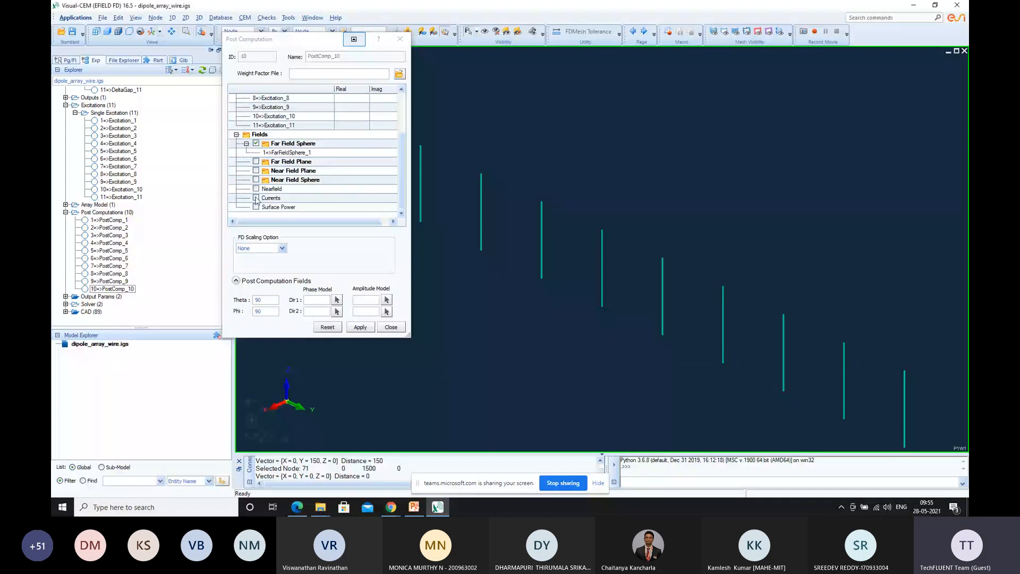
click(360, 327)
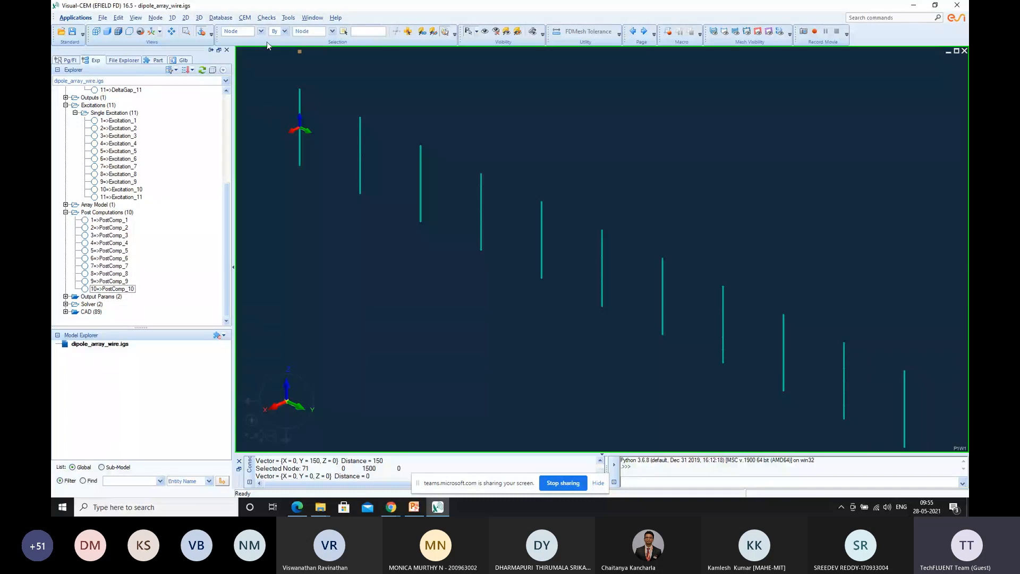
Enable Admittance Matrix and Scattering Matrix under Delta and Line Source Coupling in the Final Output parameters and confirm
click(245, 18)
mouse_move(296, 223)
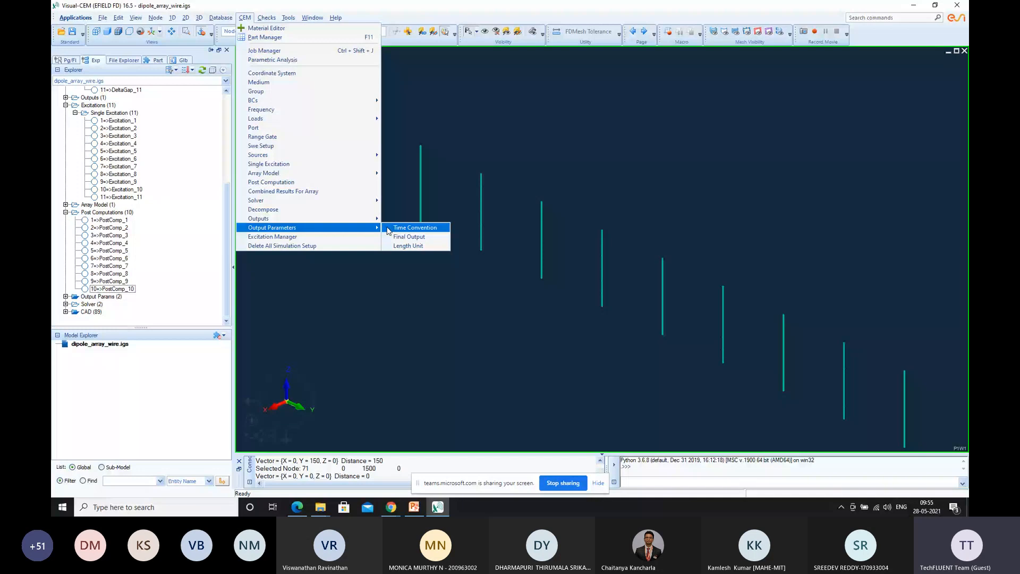
click(409, 236)
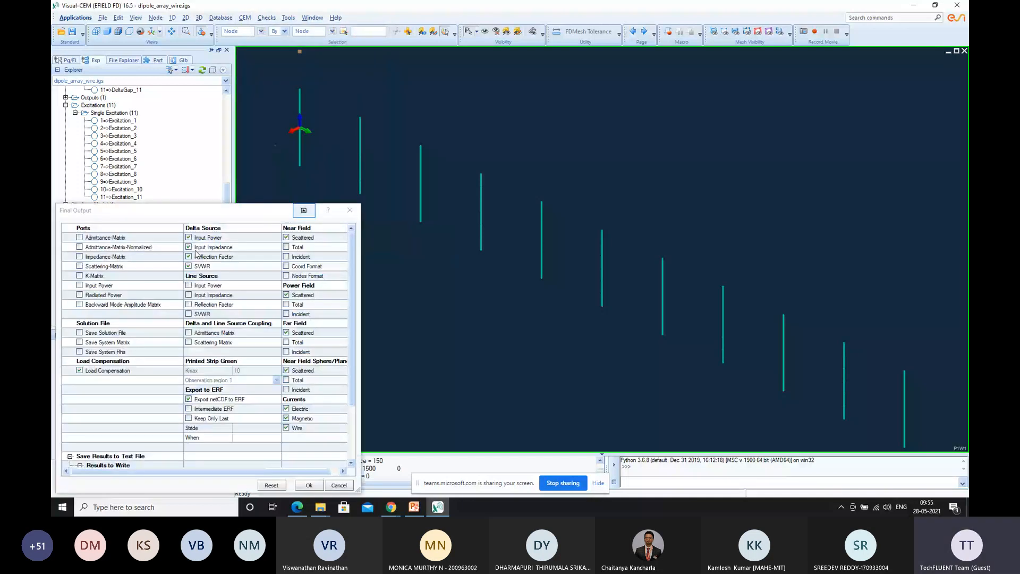
click(196, 332)
click(228, 343)
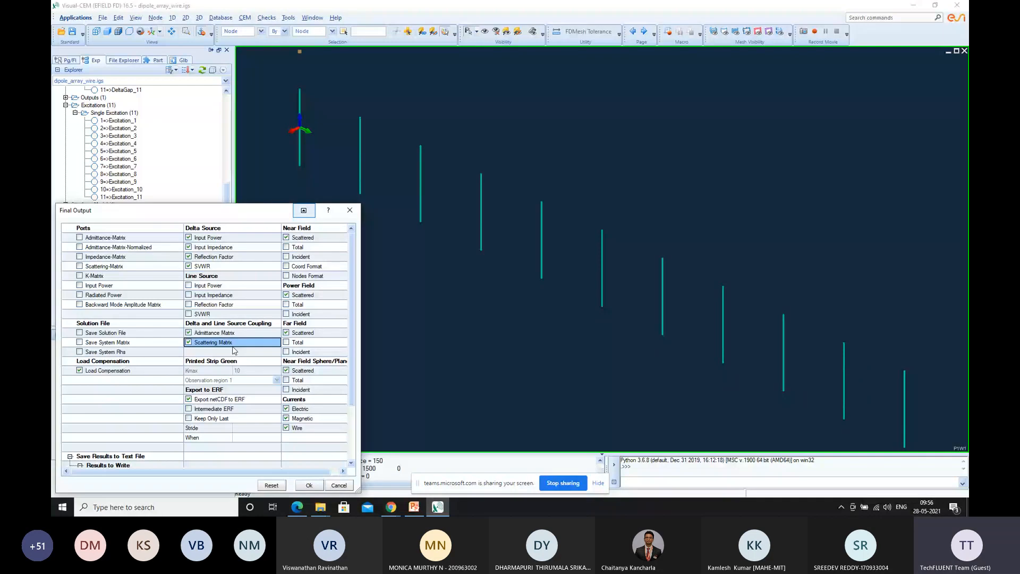
click(307, 489)
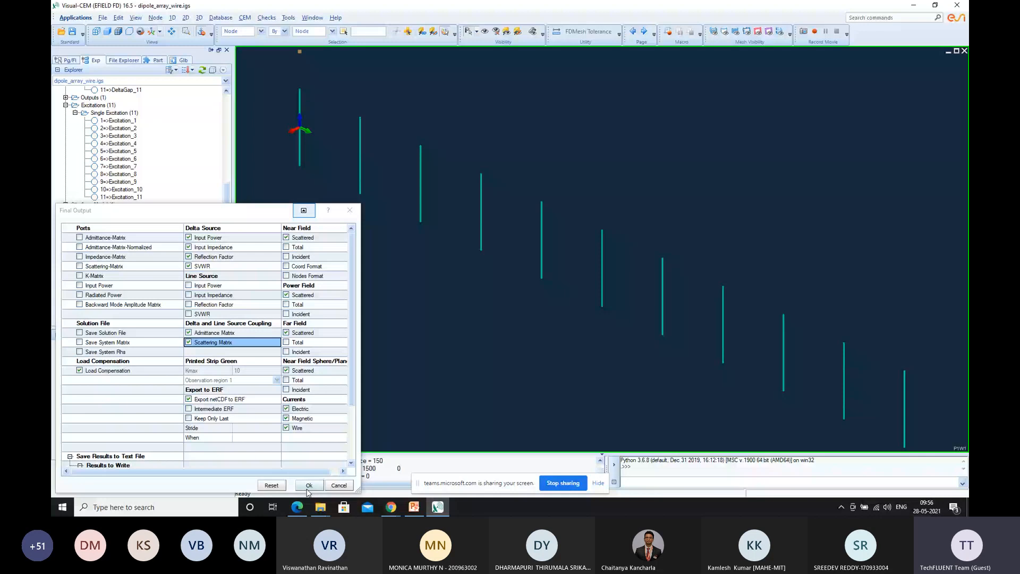
Check the Length Unit setting in the output parameters
click(244, 18)
mouse_move(316, 231)
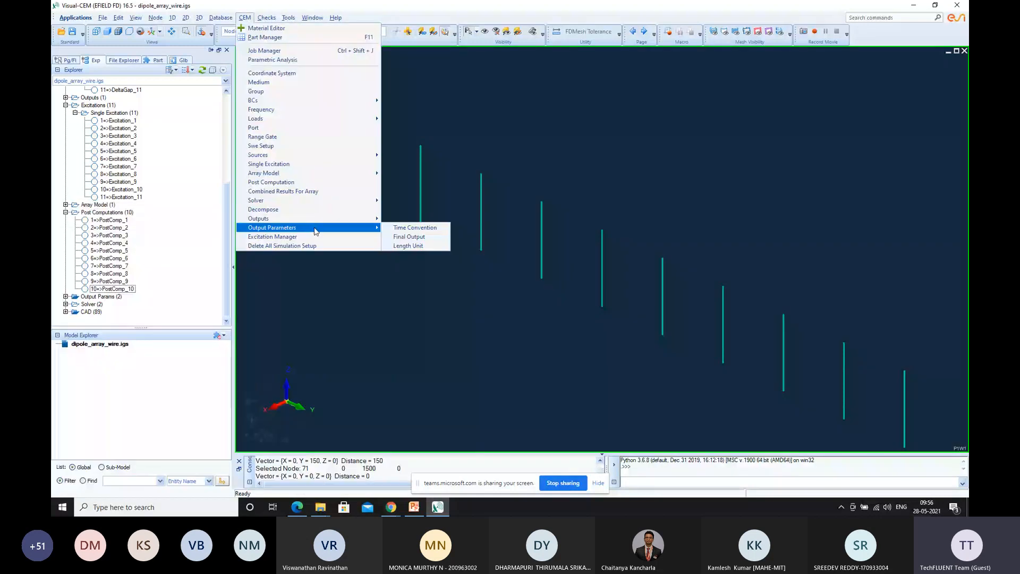
click(408, 246)
click(498, 340)
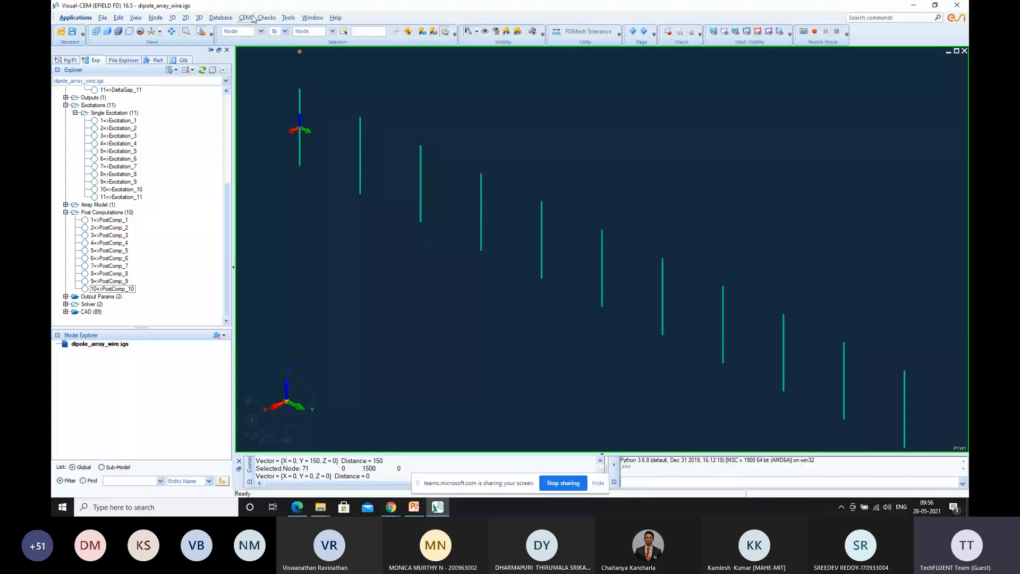
click(246, 18)
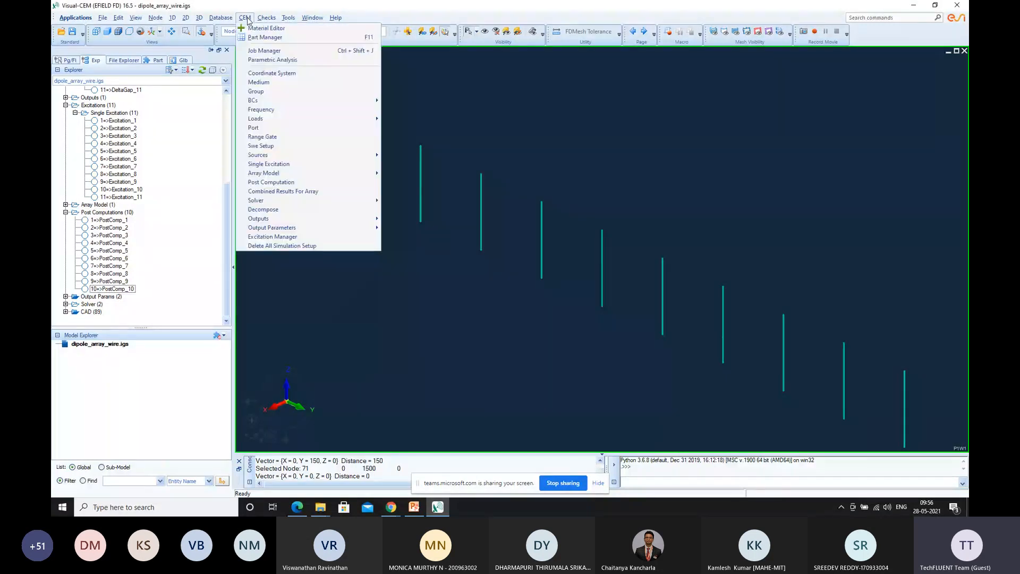
click(473, 93)
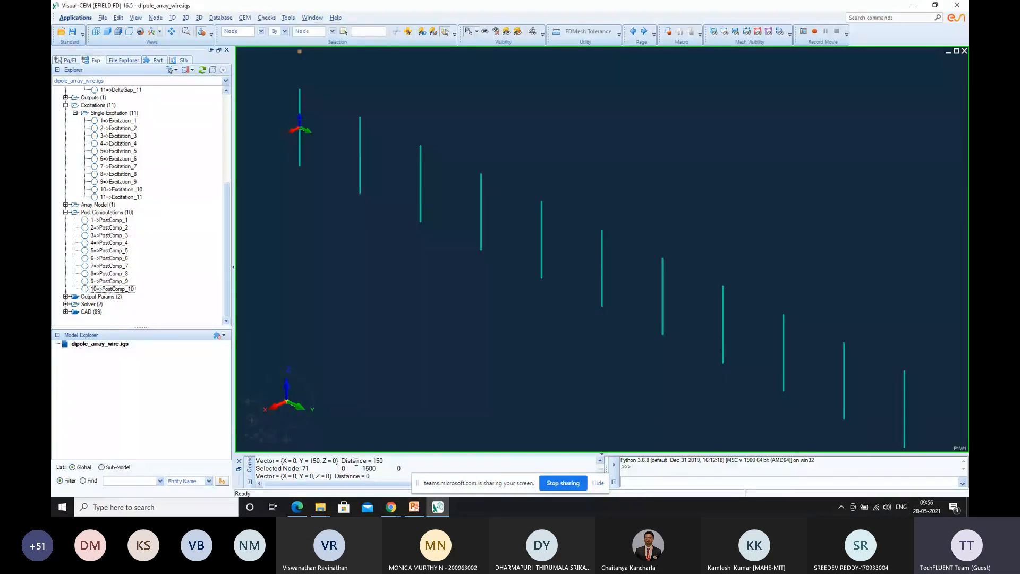
Switch to the 1d dipole array PDF in Edge and review its Meshing section with the On Curve 1D settings
key(alt+Tab)
scroll(458, 294, down, 2)
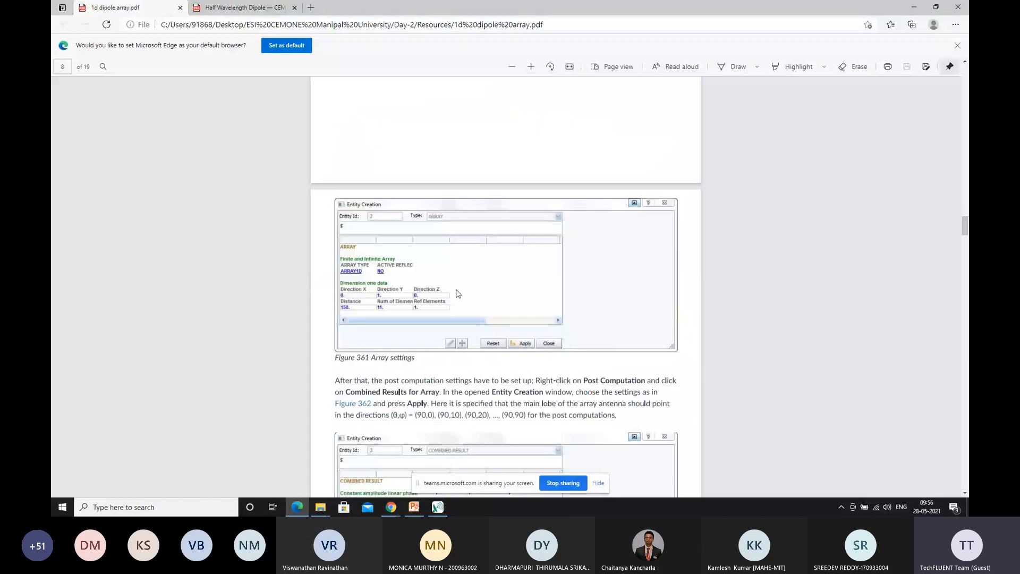
scroll(458, 294, up, 20)
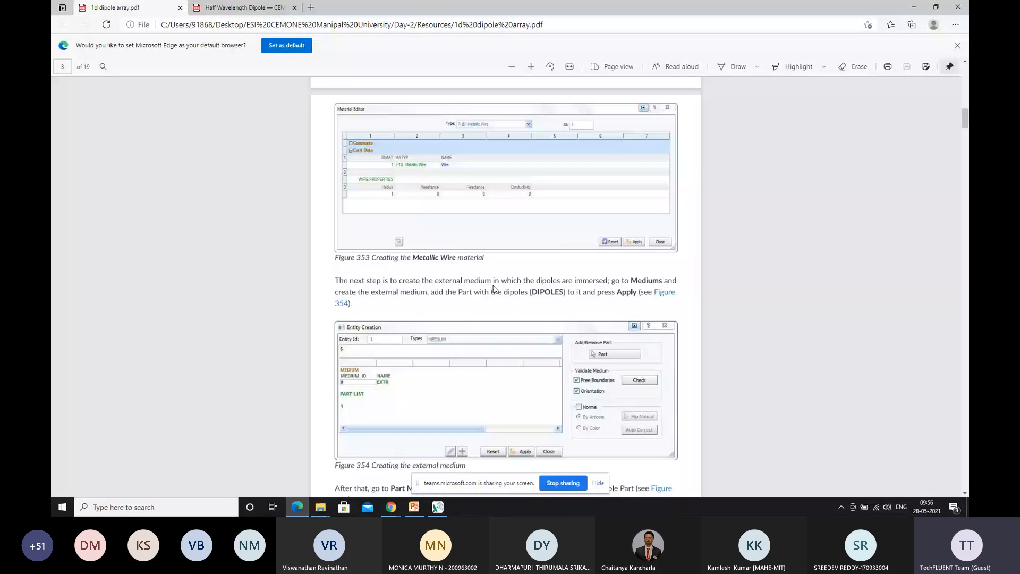
scroll(495, 290, up, 6)
scroll(509, 289, down, 6)
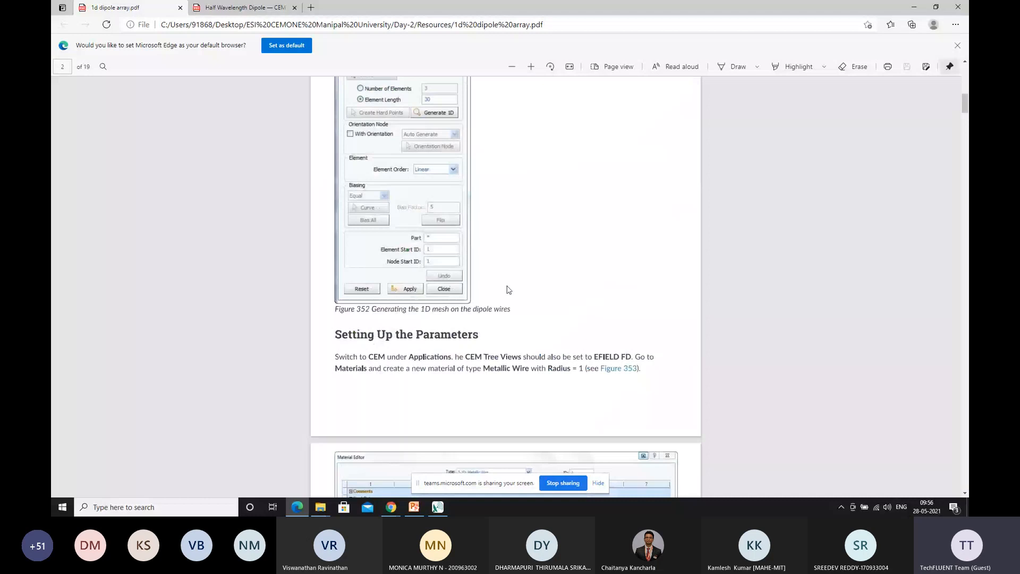
scroll(509, 290, up, 6)
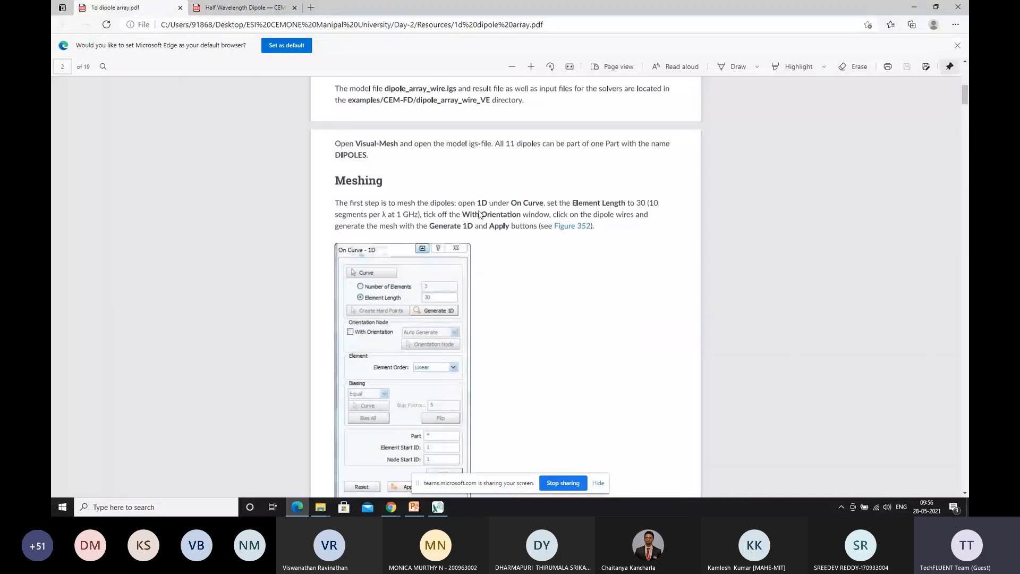
scroll(489, 222, down, 2)
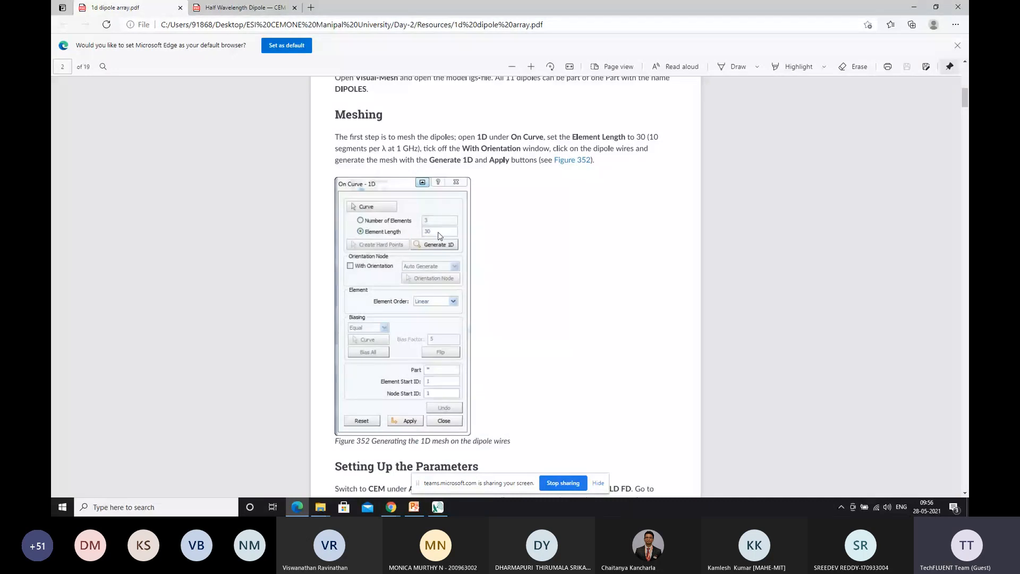
scroll(439, 235, down, 1)
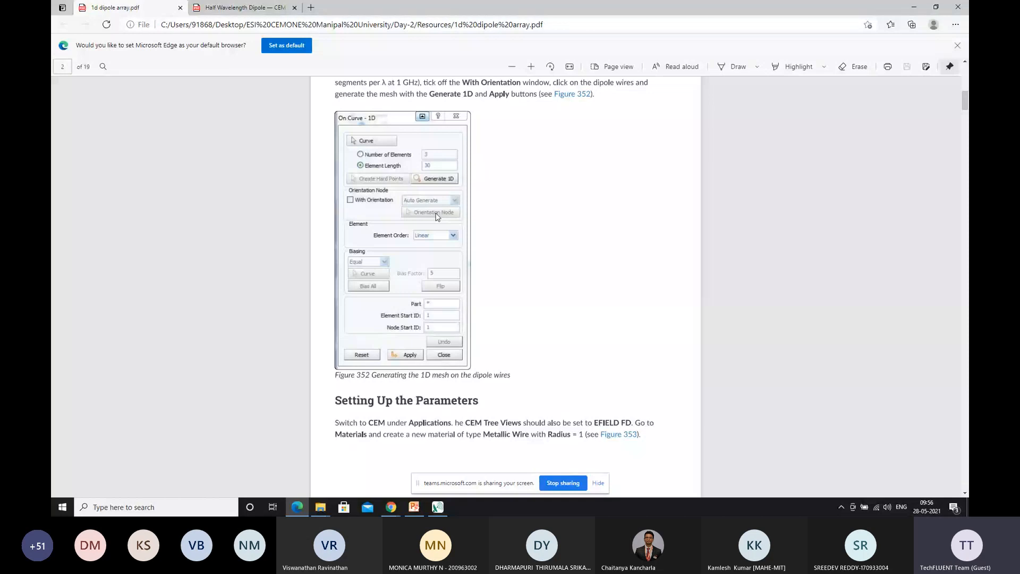
Review the PDF's instructions on the wire material, external medium, Part Manager assignment, frequency interval and delta gap sources
scroll(502, 211, down, 5)
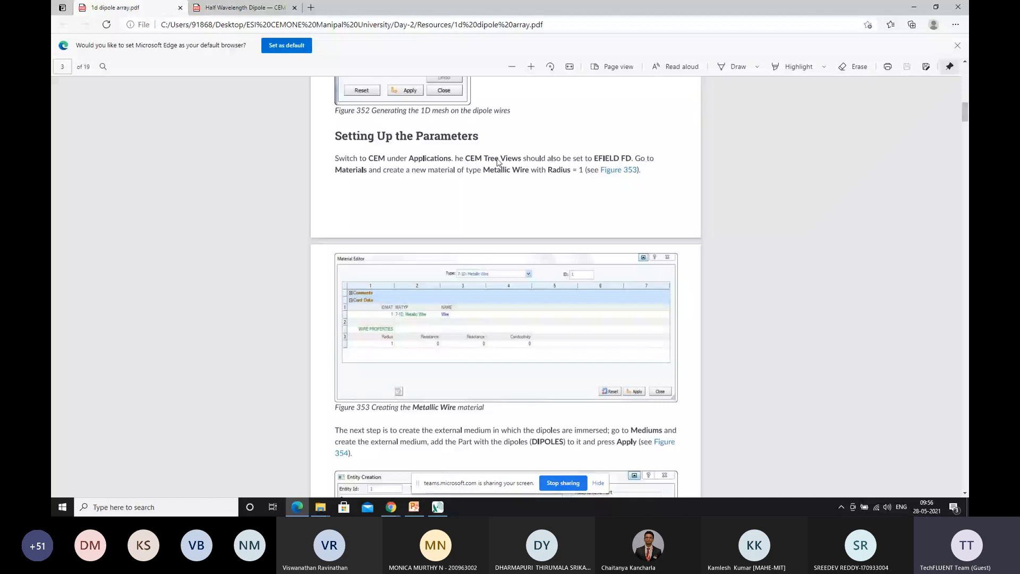
scroll(375, 118, down, 1)
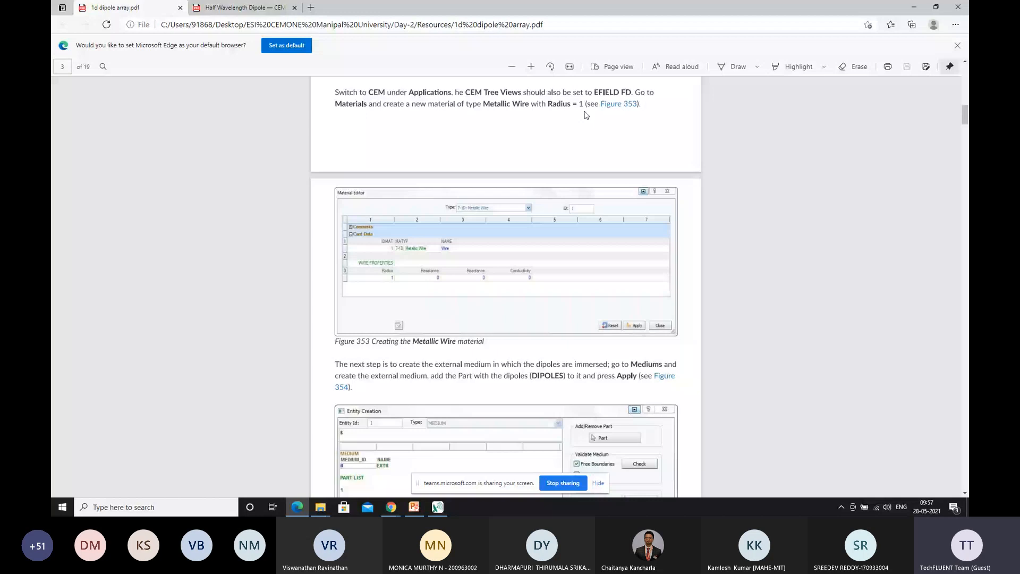
scroll(586, 115, down, 3)
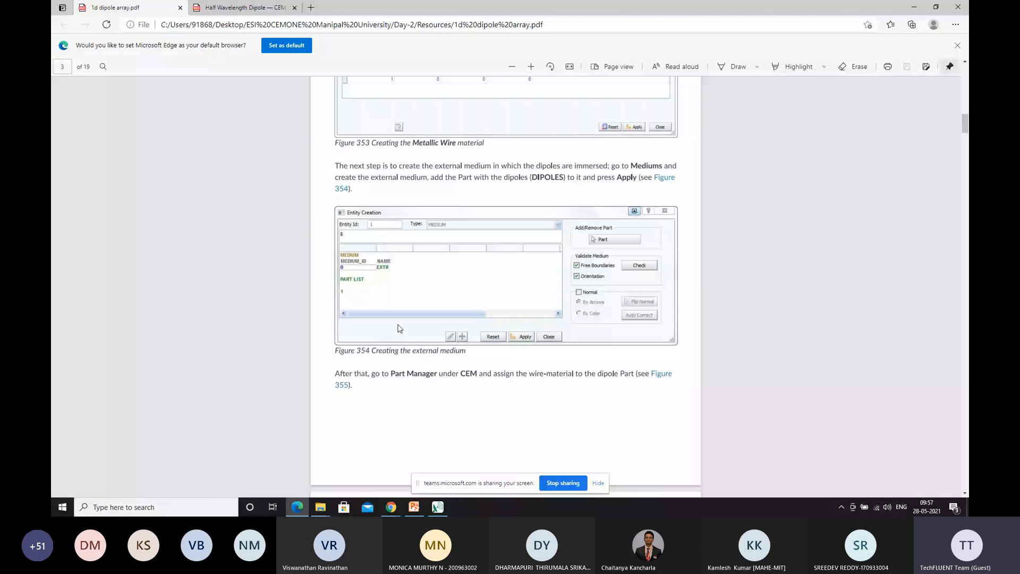
scroll(439, 316, down, 1)
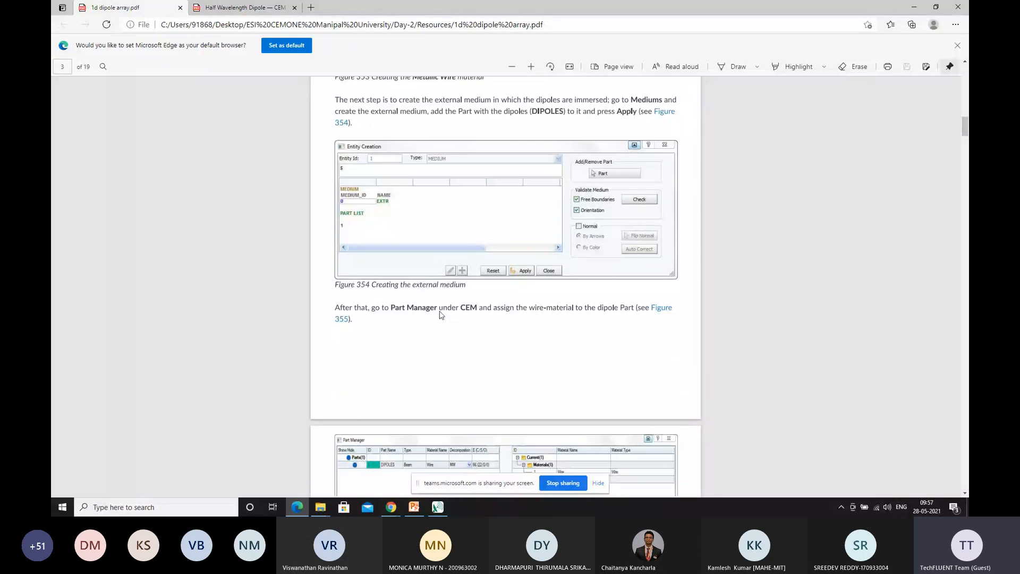
scroll(430, 303, down, 2)
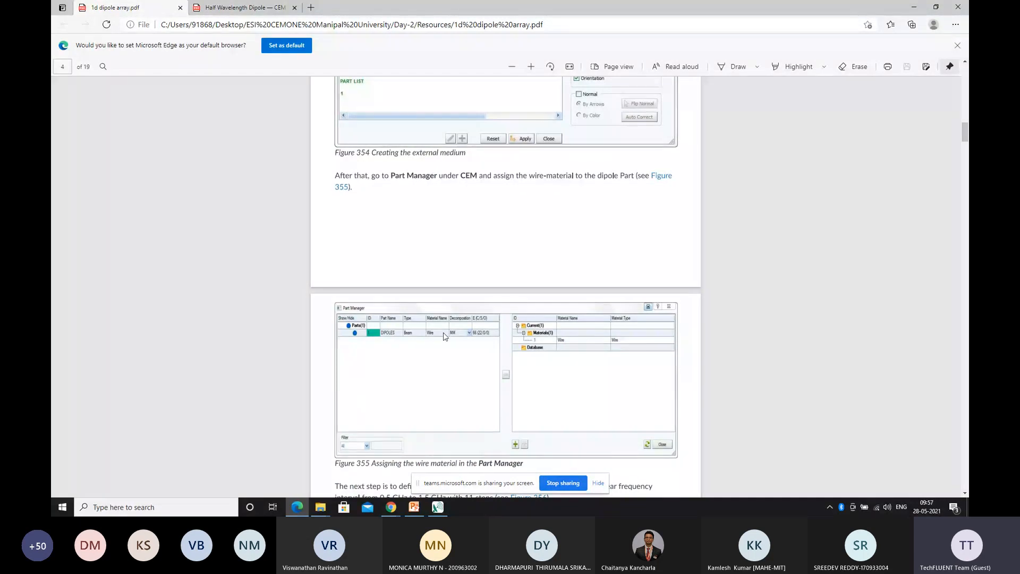
scroll(446, 336, down, 2)
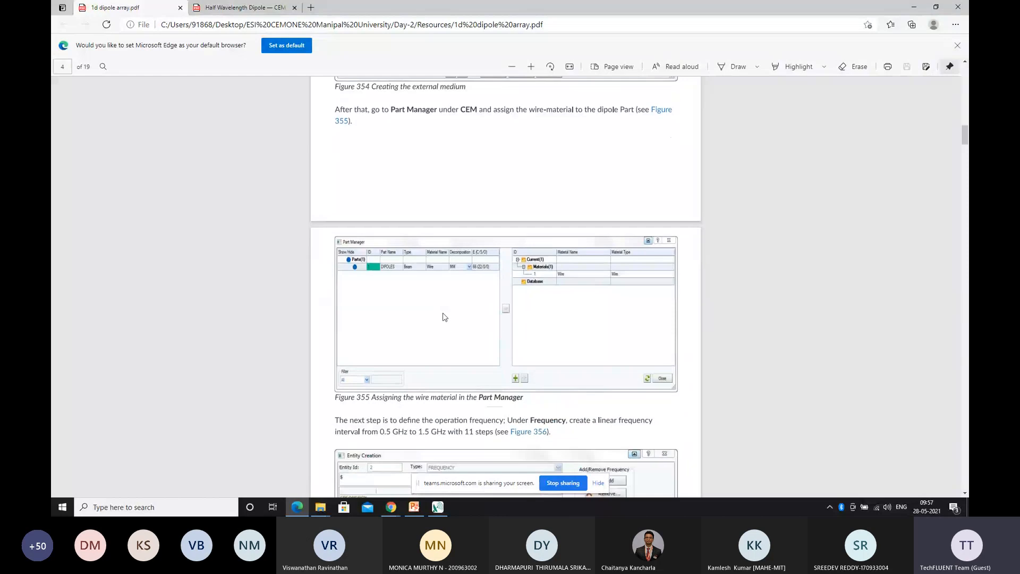
scroll(435, 285, down, 3)
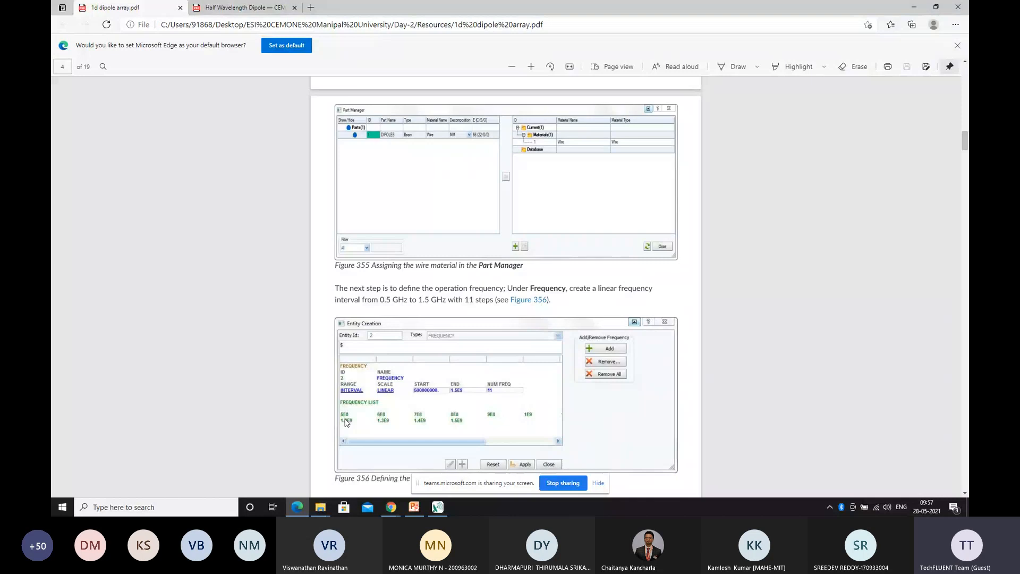
scroll(521, 388, down, 1)
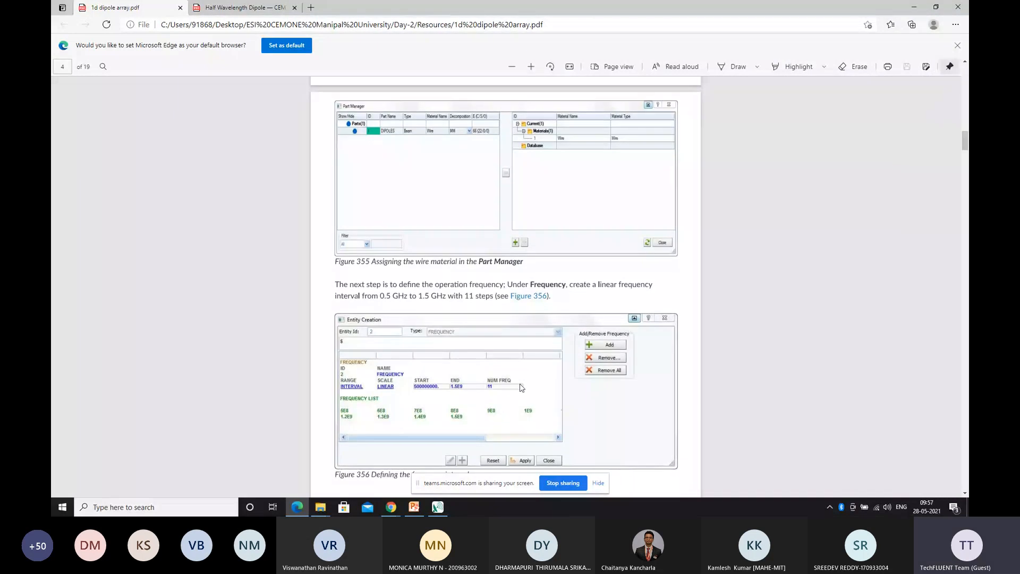
scroll(587, 240, down, 5)
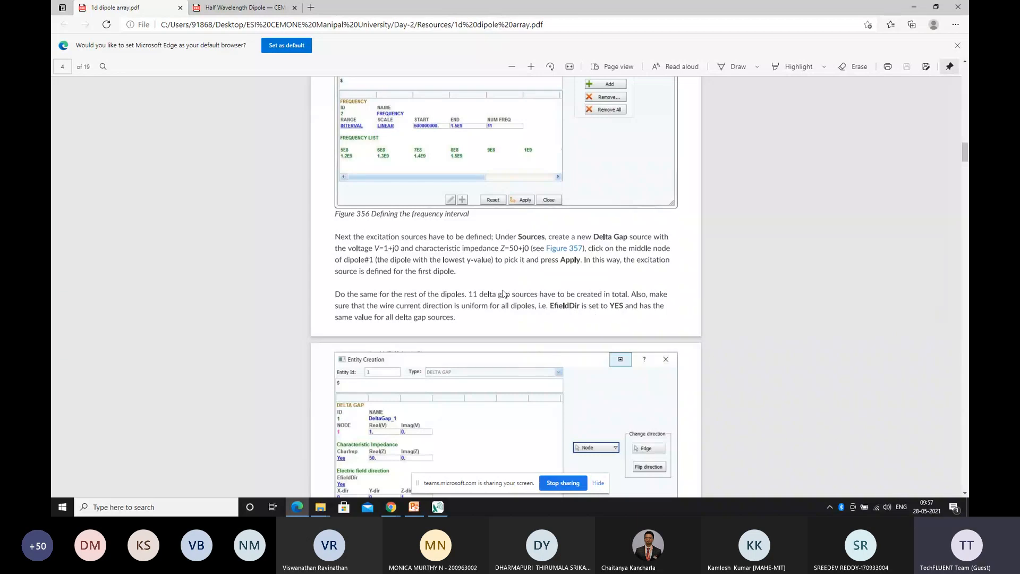
Review the PDF's instructions on the delta gap sources, the Far Field Sphere output and the single excitation definitions
scroll(510, 281, down, 3)
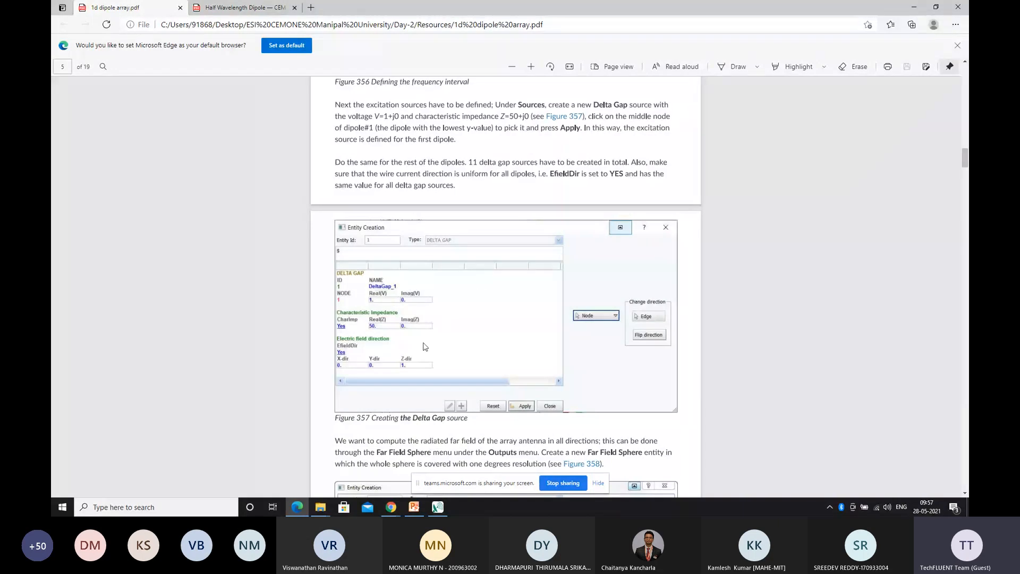
scroll(429, 347, down, 3)
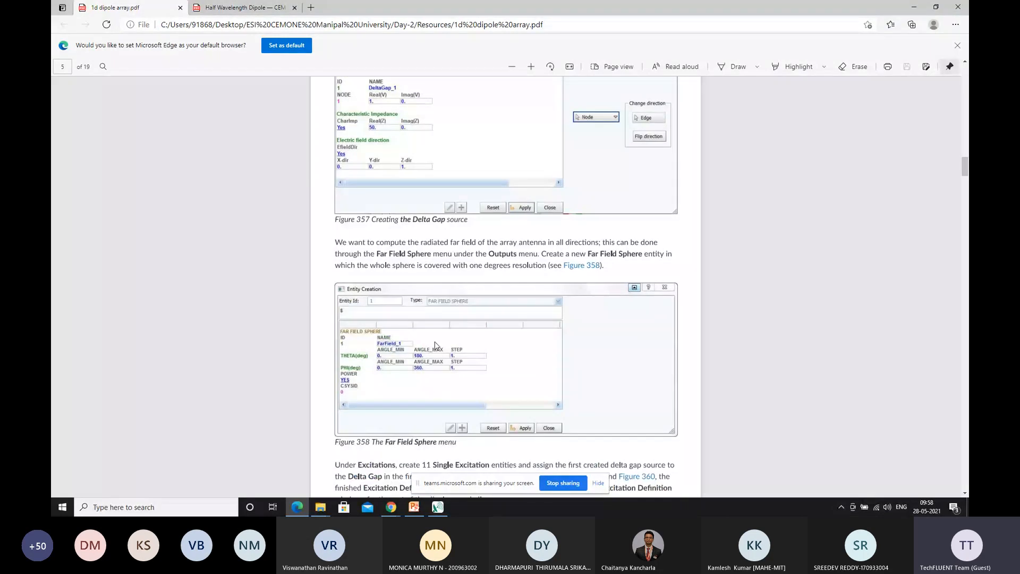
scroll(417, 325, down, 2)
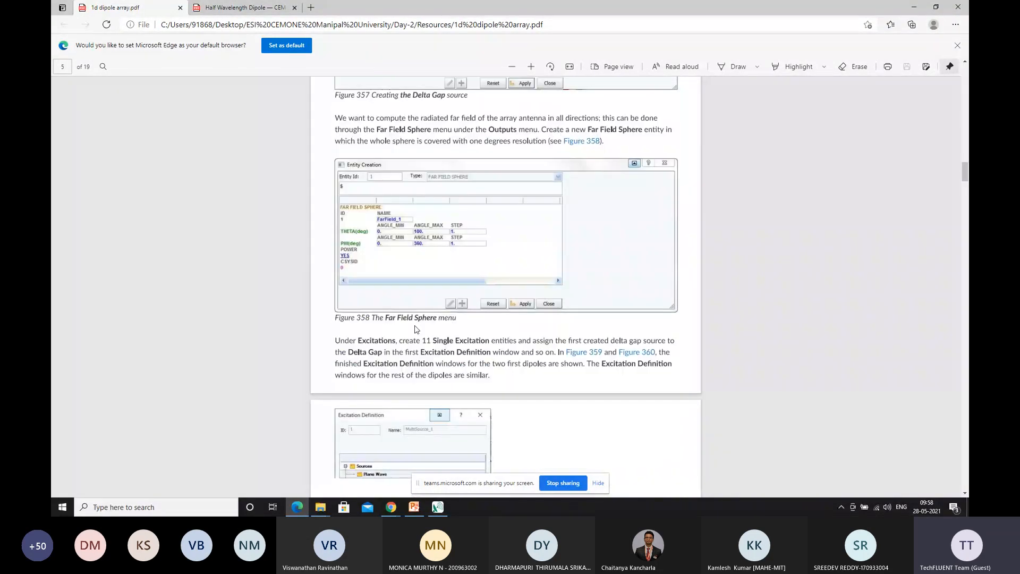
scroll(417, 329, down, 3)
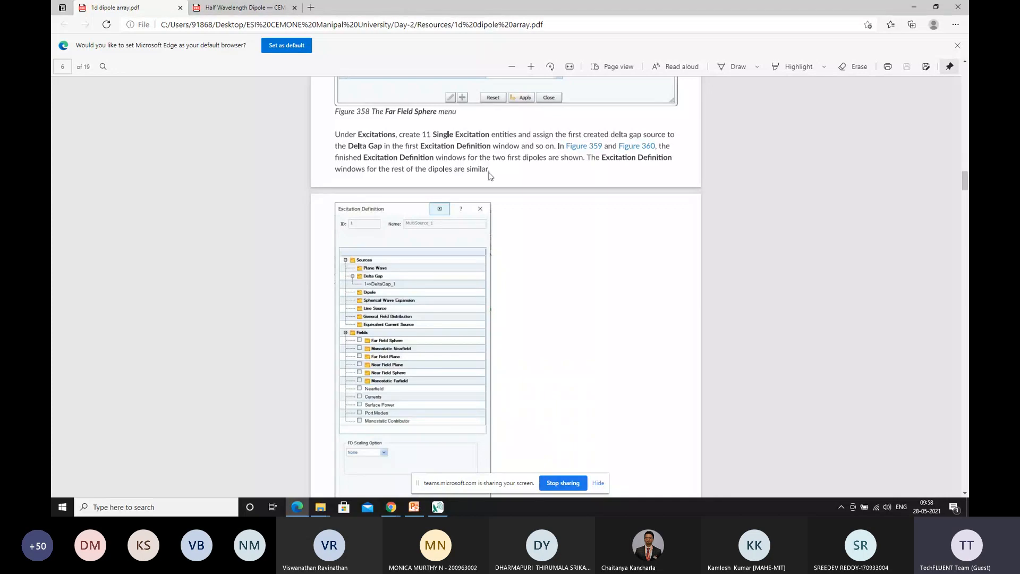
scroll(489, 176, down, 10)
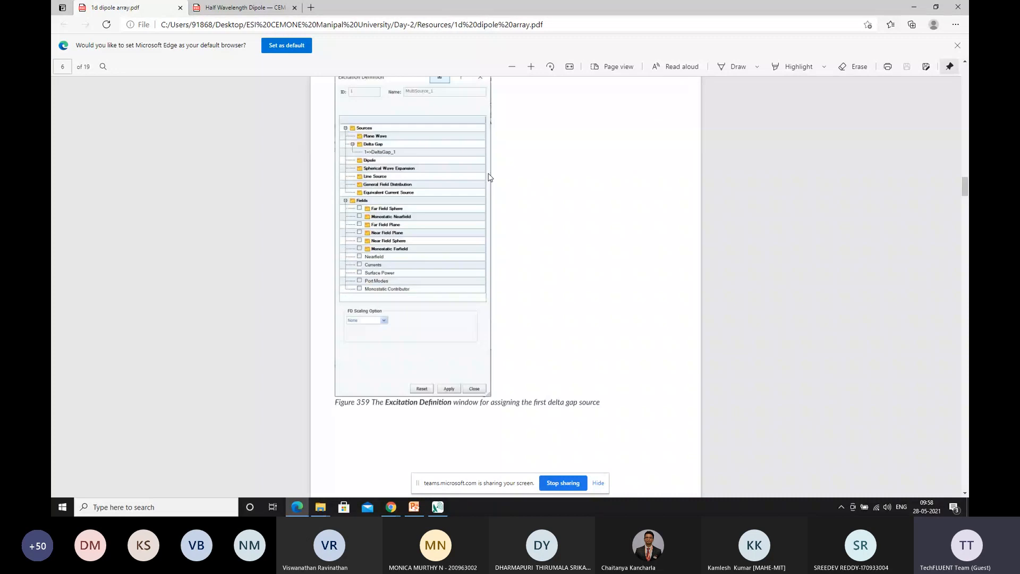
scroll(490, 177, down, 5)
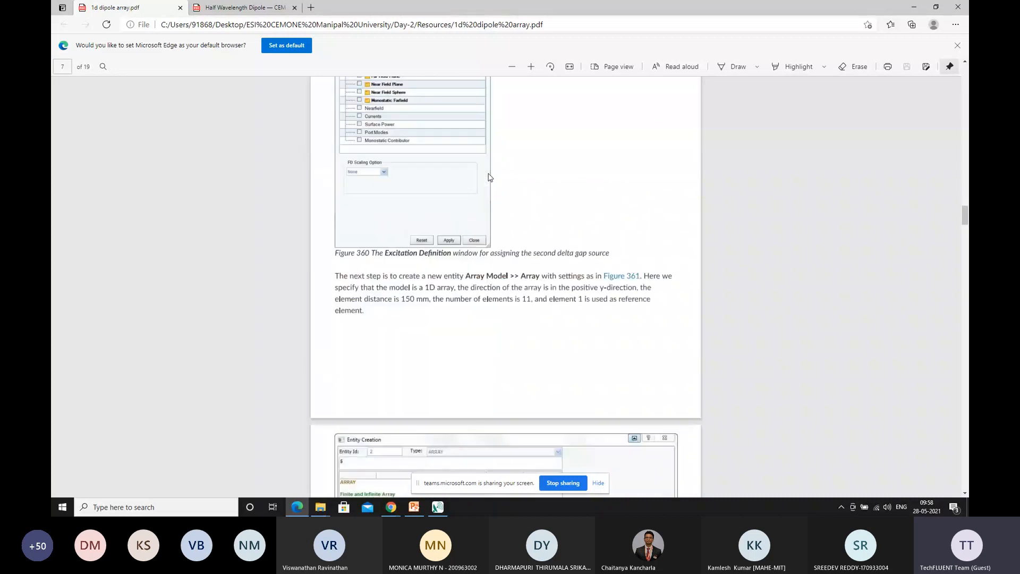
scroll(489, 177, down, 4)
Review the PDF's 1D array settings, the Combined Results for Array settings and the far-field assignment in the Post Computation window
scroll(490, 177, up, 3)
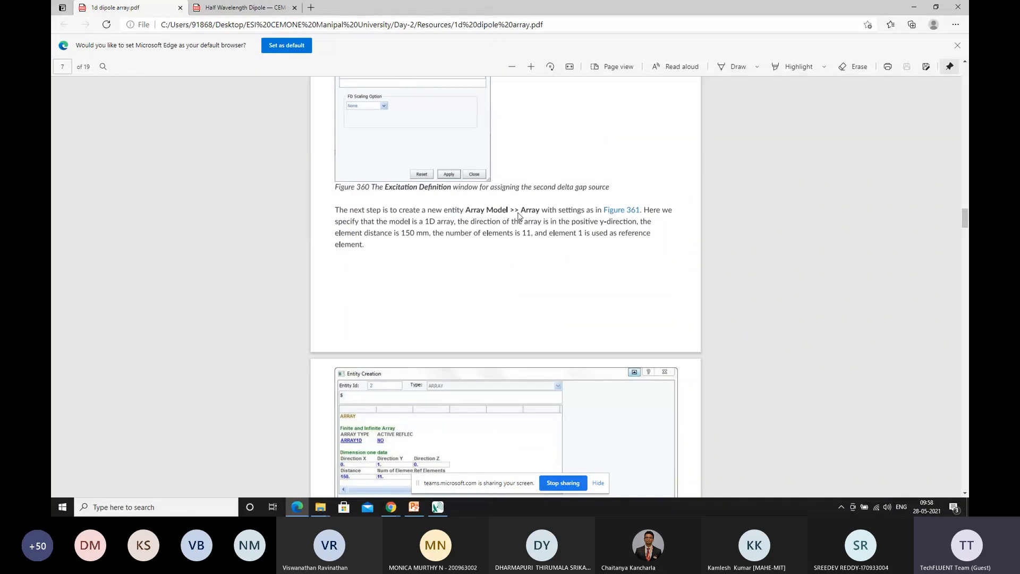
scroll(478, 239, down, 4)
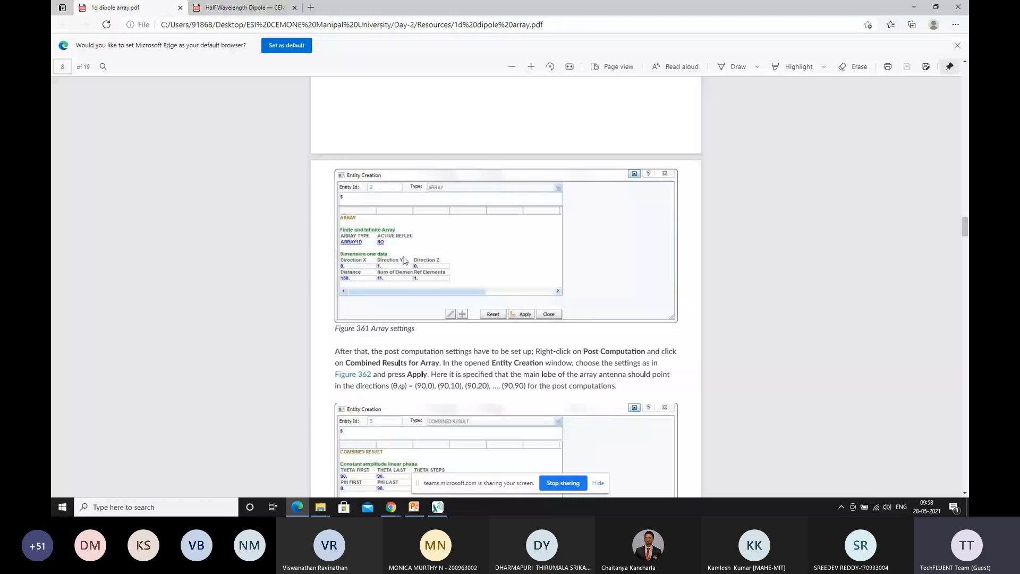
scroll(404, 261, down, 1)
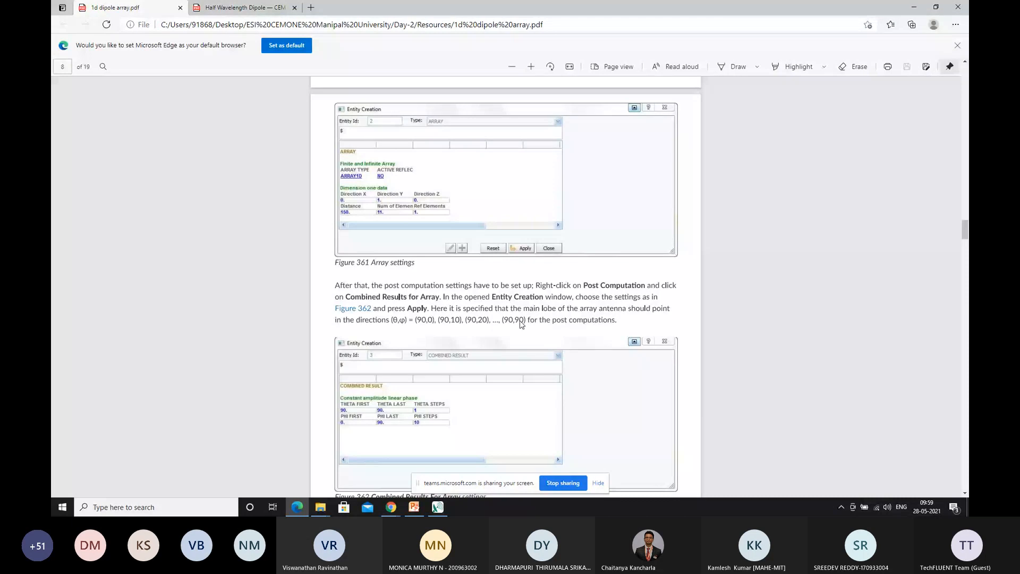
scroll(342, 357, down, 5)
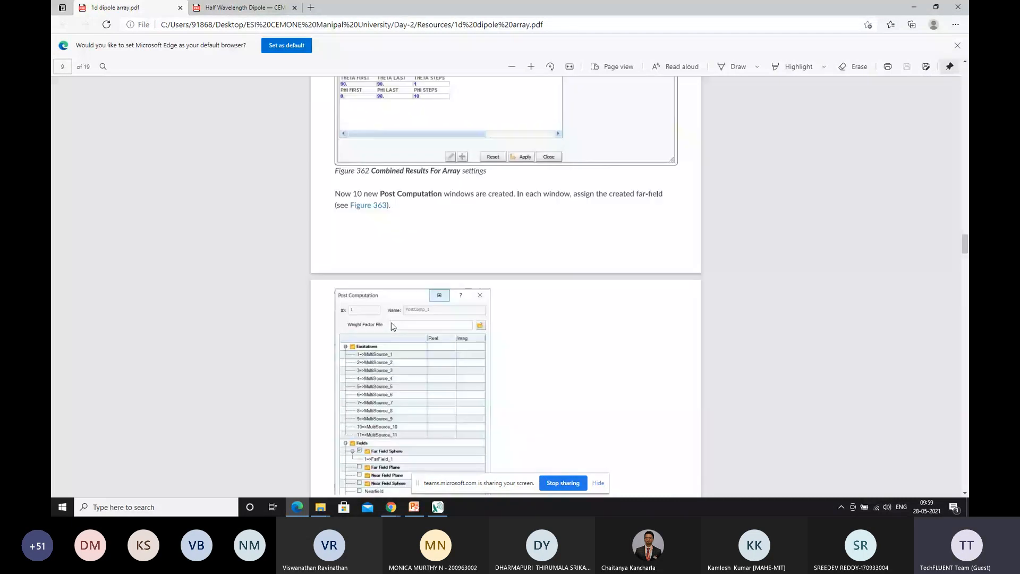
scroll(392, 326, down, 2)
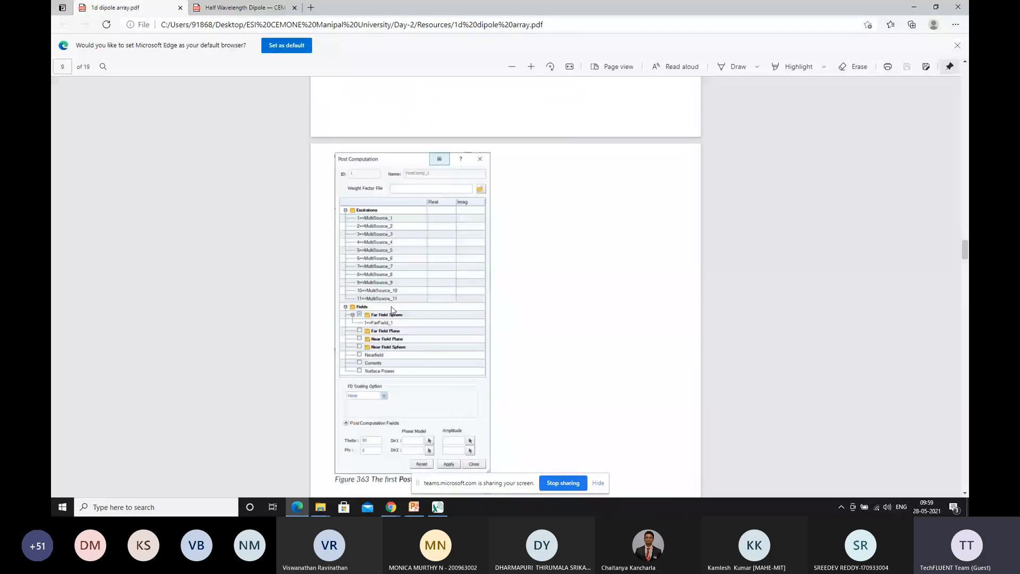
scroll(383, 207, up, 1)
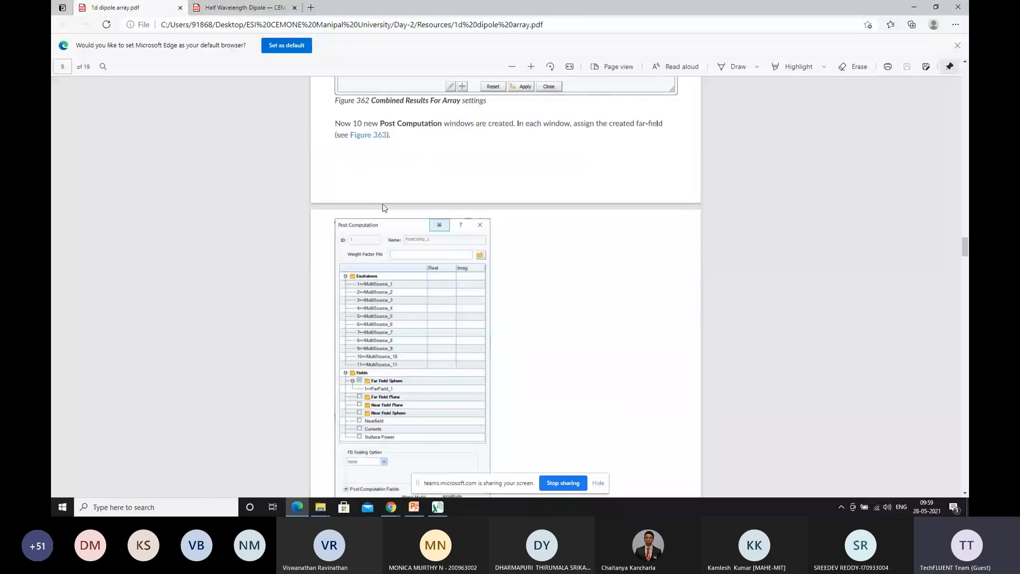
scroll(382, 207, down, 2)
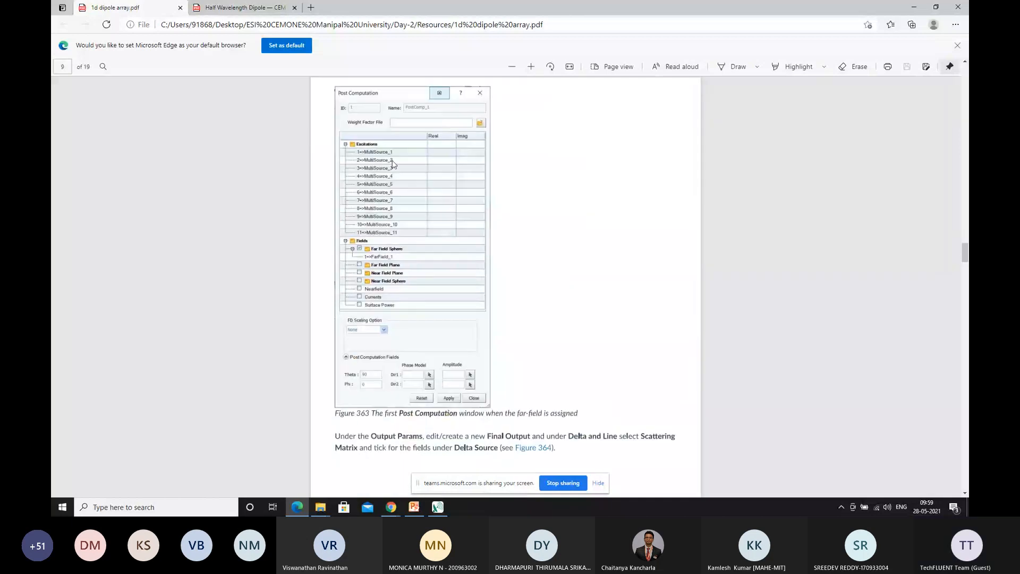
scroll(395, 195, up, 2)
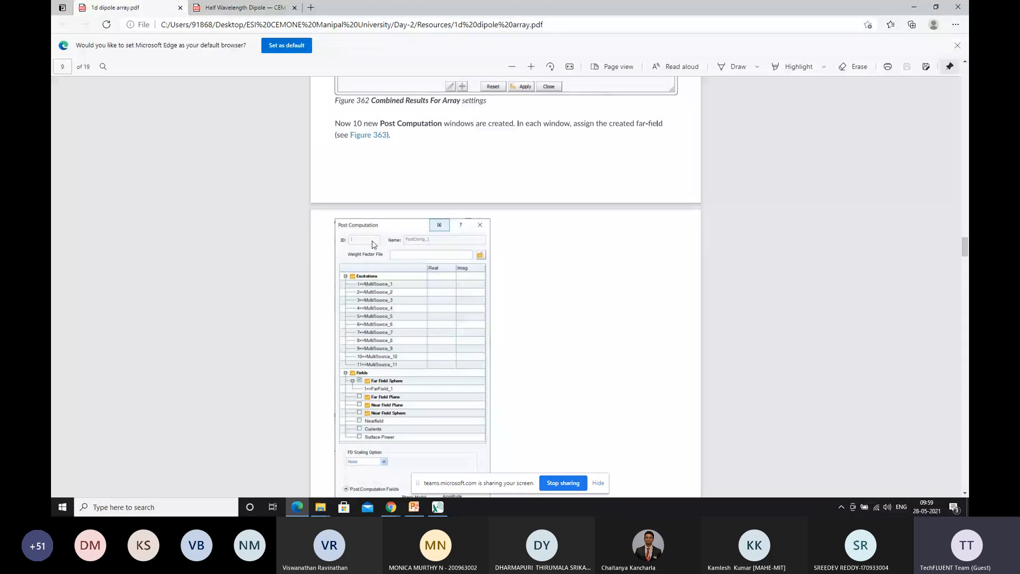
scroll(374, 245, down, 1)
scroll(373, 245, down, 2)
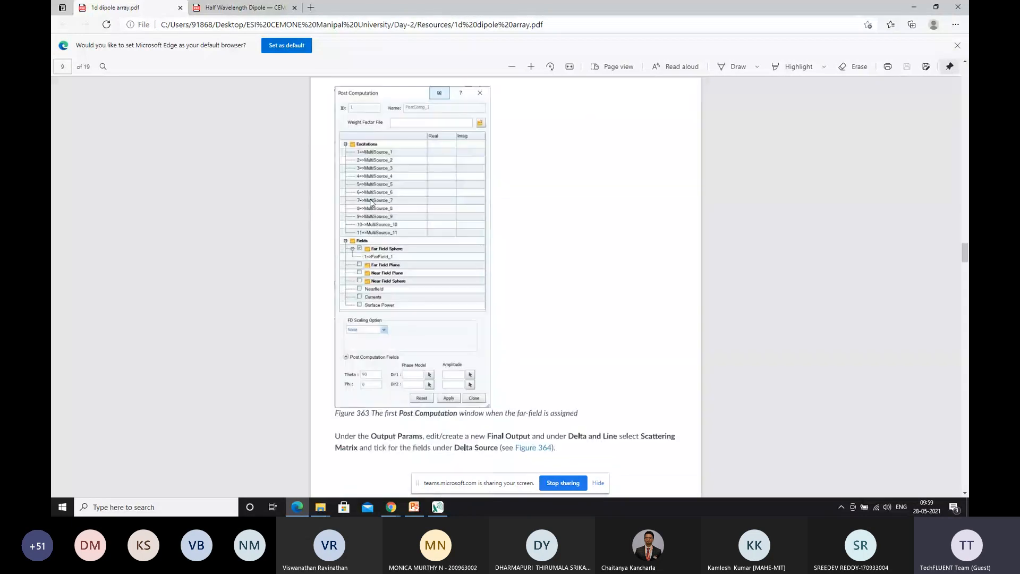
scroll(433, 229, up, 1)
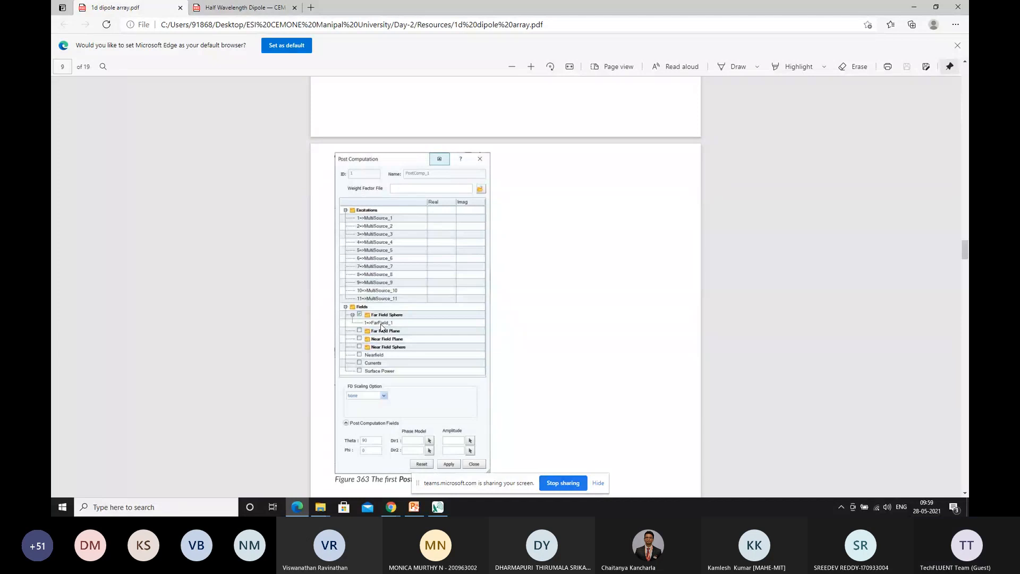
scroll(381, 319, up, 3)
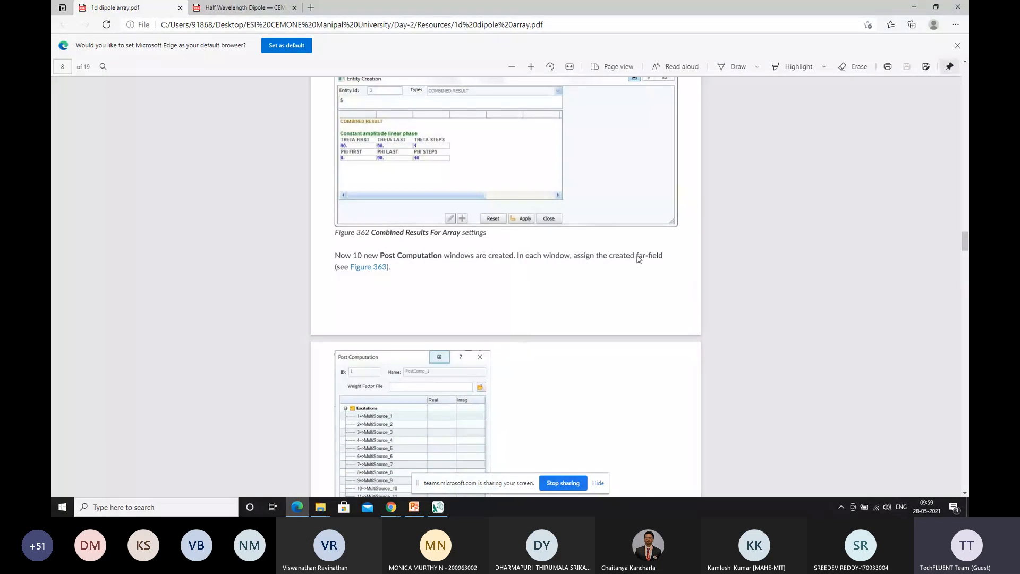
scroll(343, 282, down, 4)
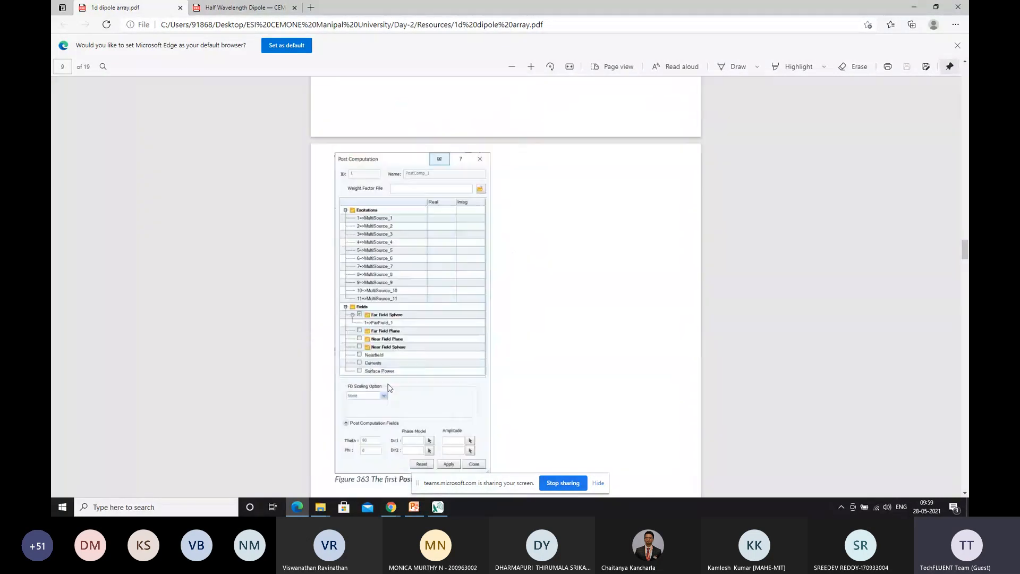
Review the PDF's sections on the Final Output setup, length unit, saving the project and running the simulation
scroll(388, 380, down, 5)
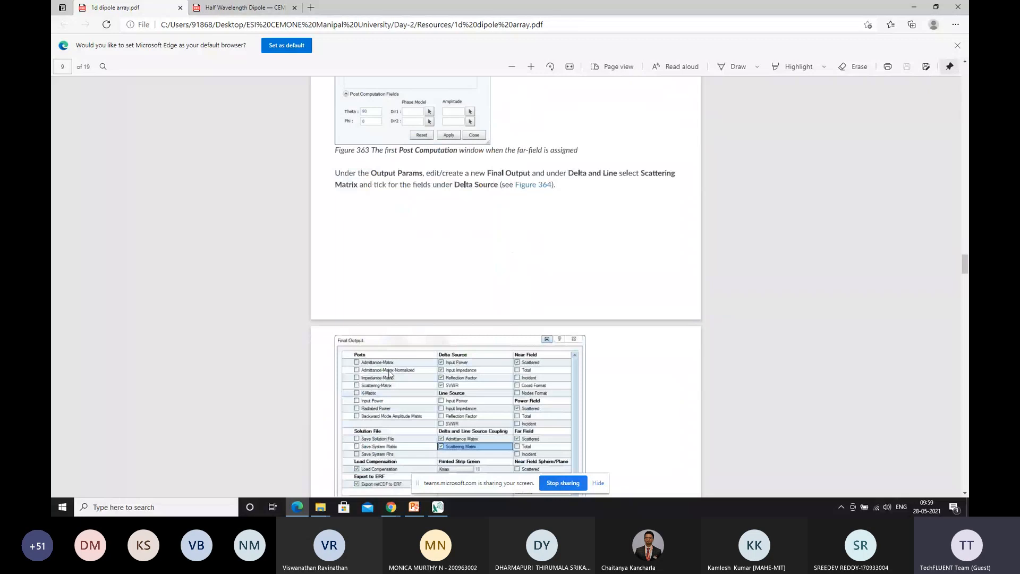
scroll(389, 374, down, 4)
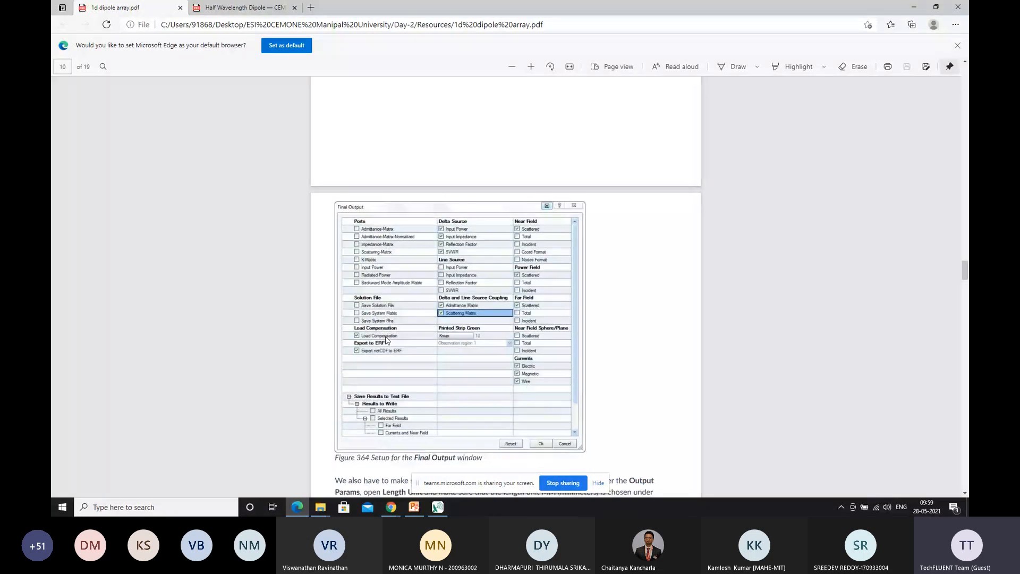
scroll(386, 340, down, 15)
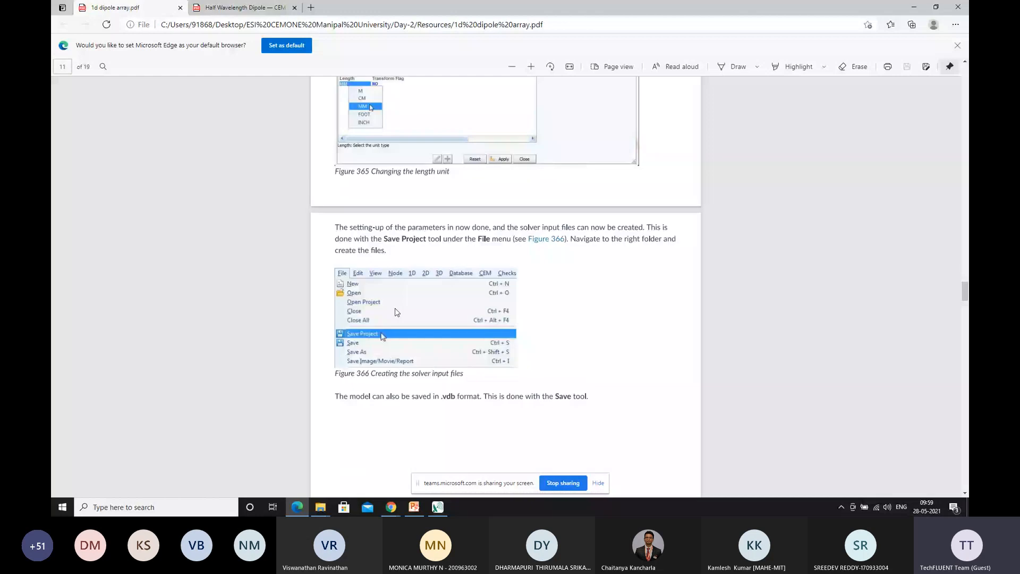
scroll(395, 276, down, 3)
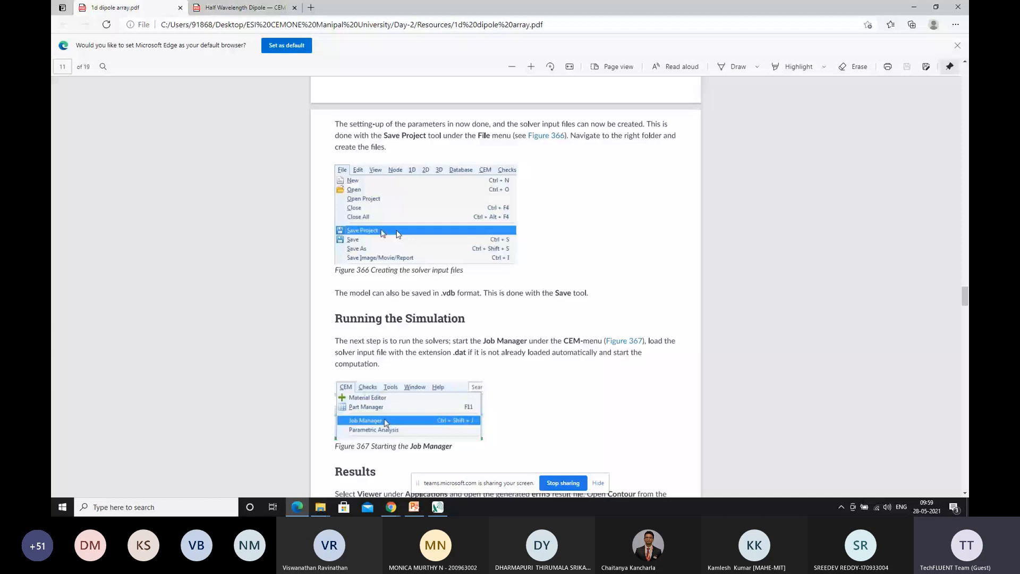
scroll(398, 234, down, 6)
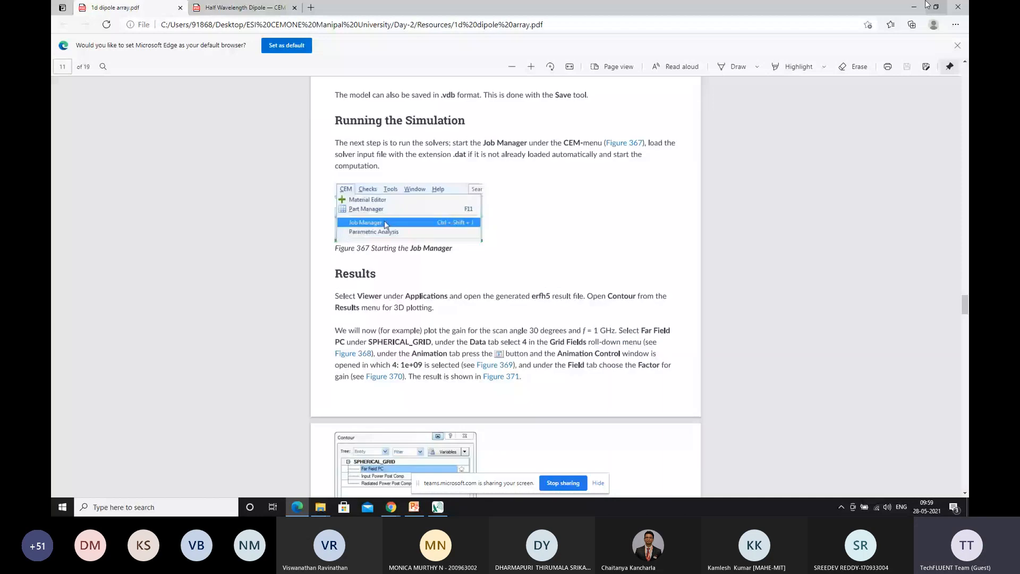
Switch back to Visual-CEM and save the project in a new folder named Dipolearray inside Cemone_Work on the Desktop
click(924, 5)
click(101, 17)
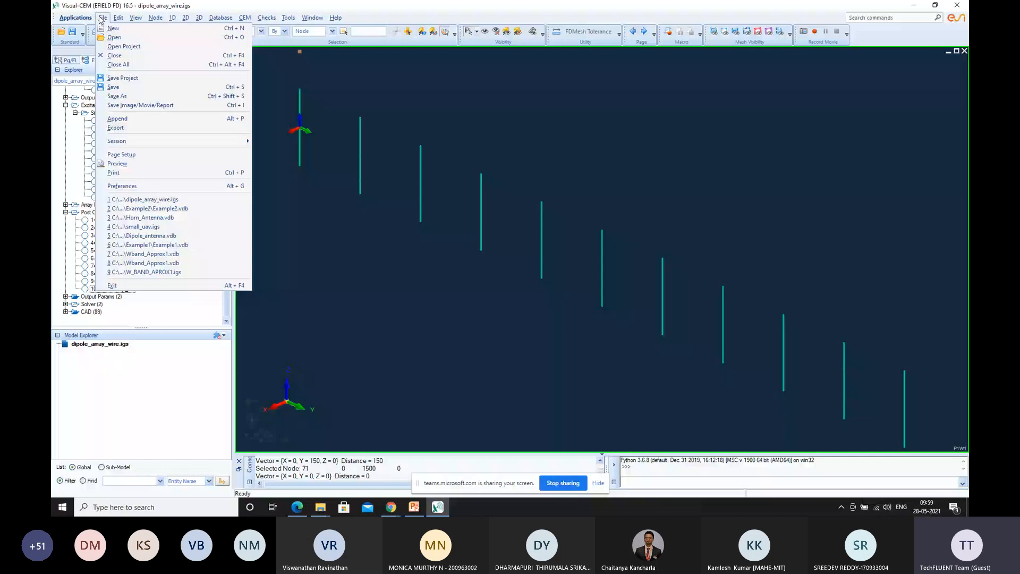
click(102, 19)
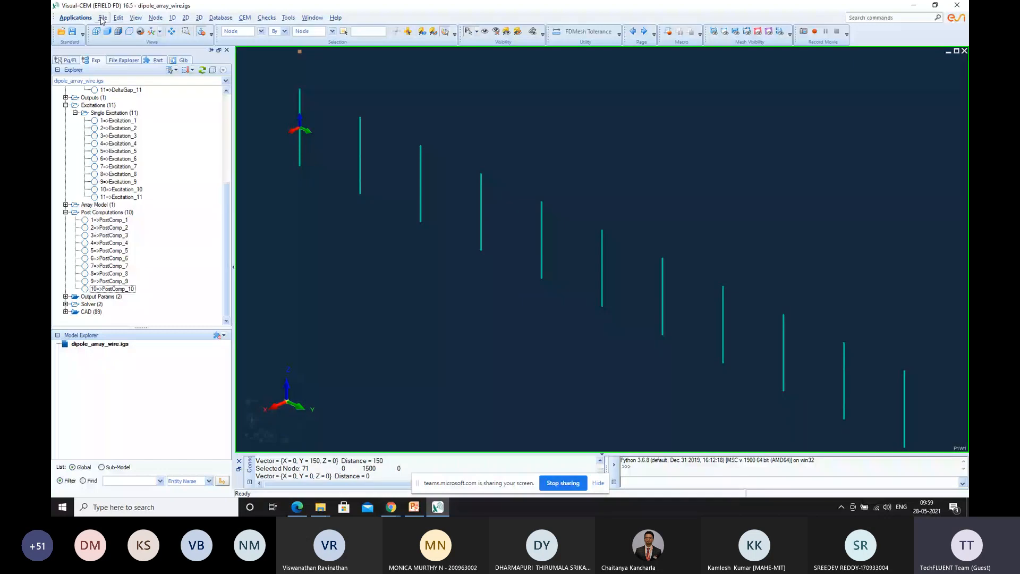
click(102, 19)
click(103, 173)
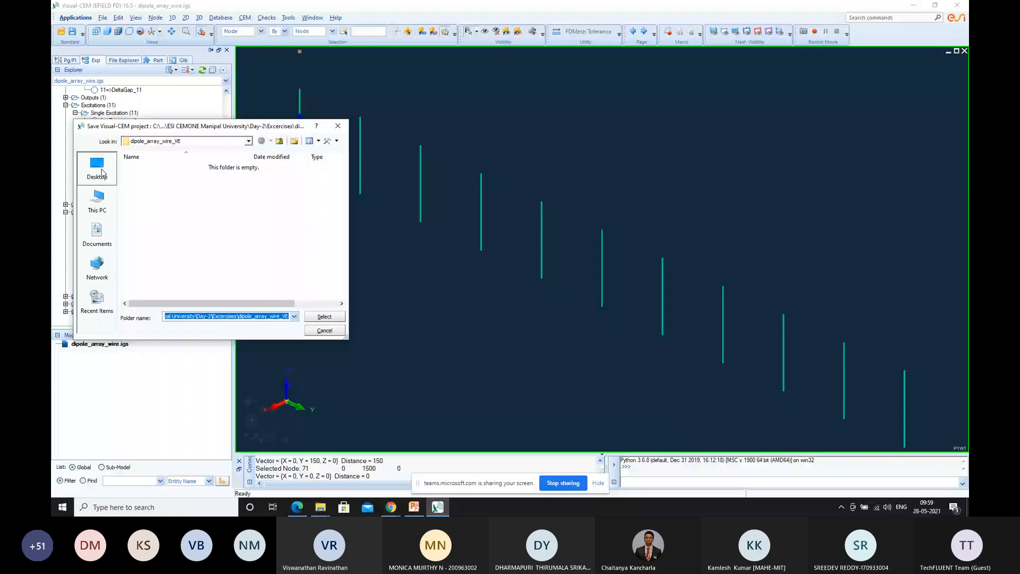
click(103, 174)
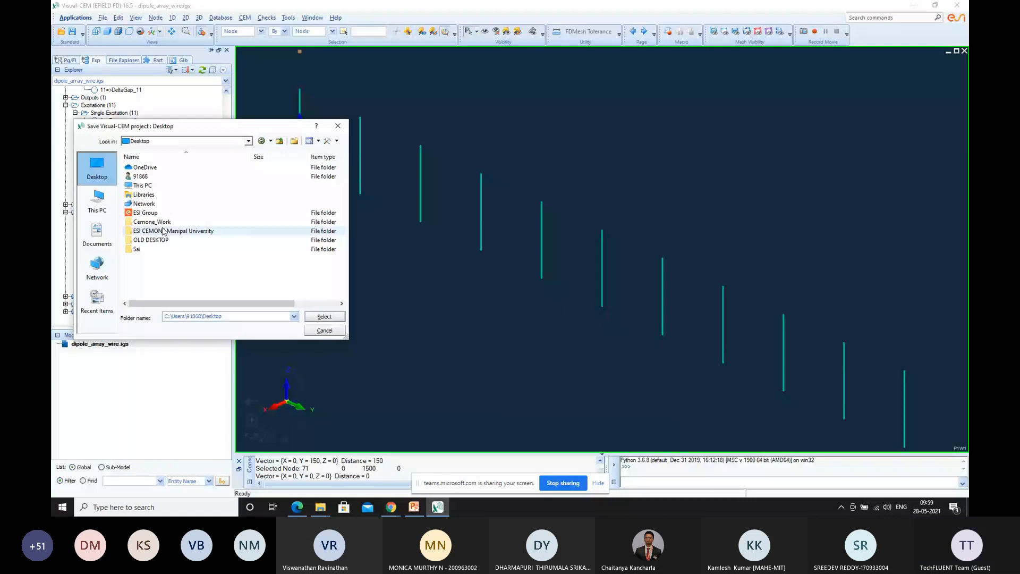
double_click(152, 222)
key(ctrl+shift+n)
text(Dipolearray)
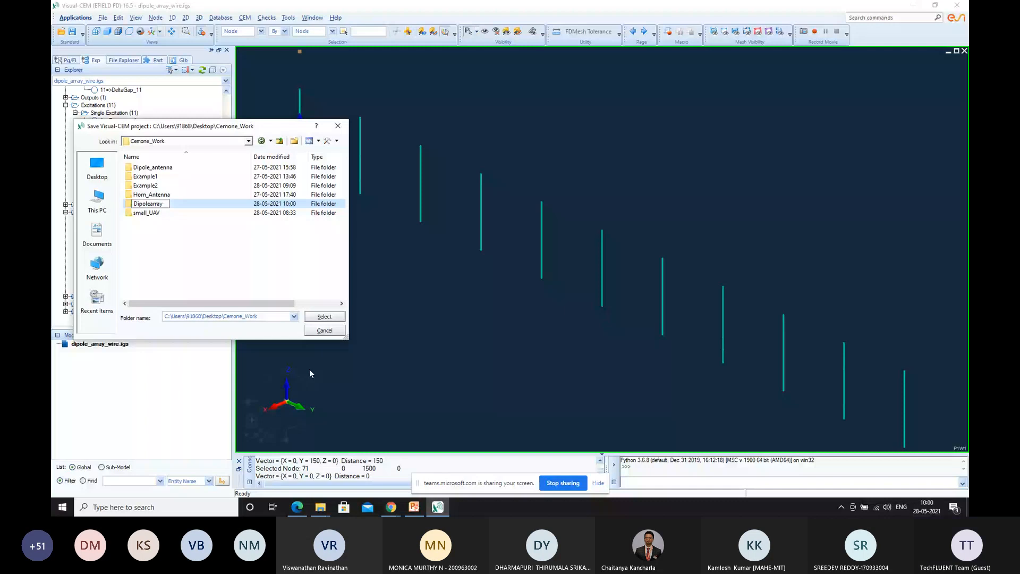
key(Return)
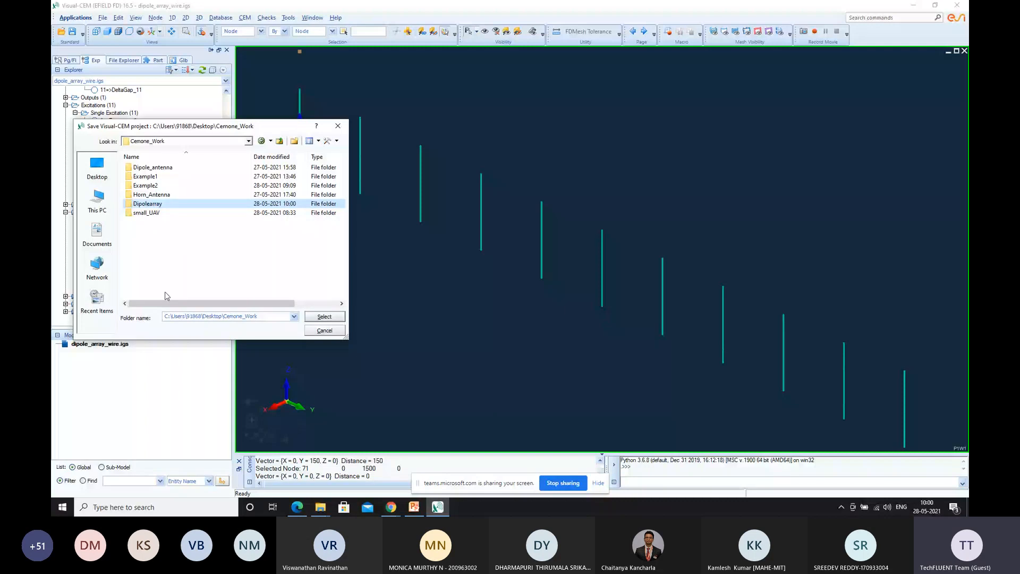
double_click(182, 204)
click(325, 316)
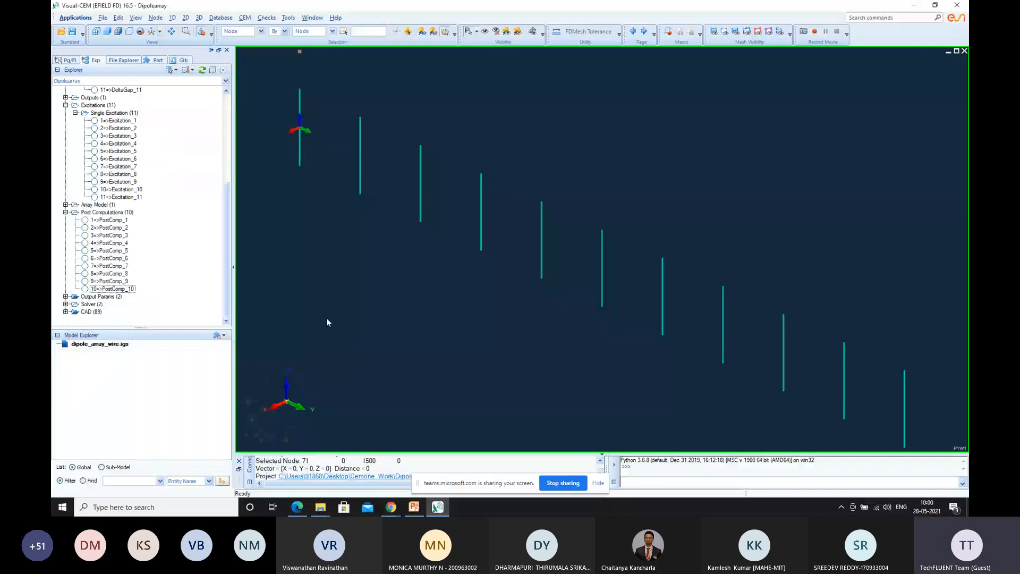
Save the model as Dipolearray.vdb in the Dipolearray folder
click(102, 17)
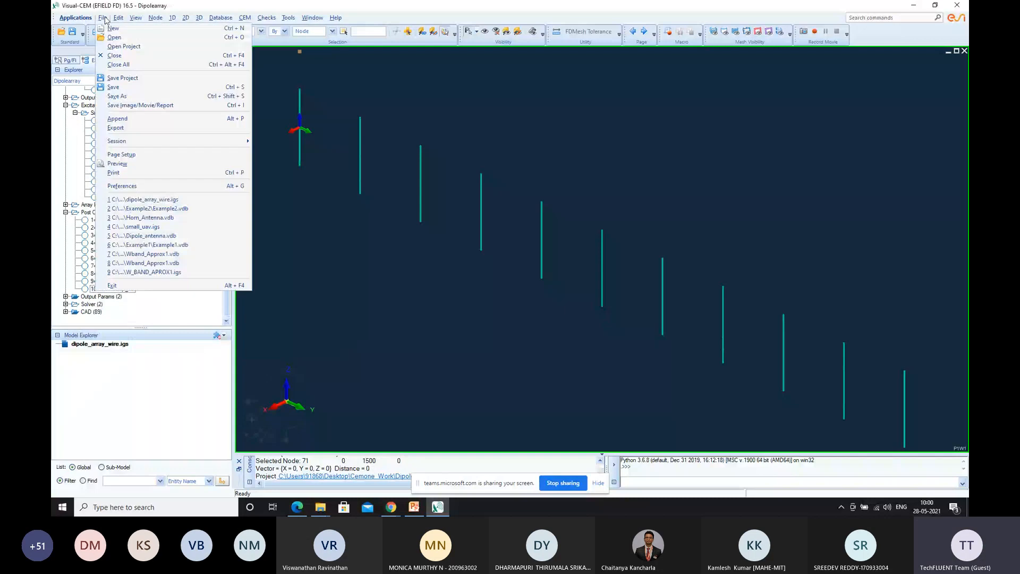
click(123, 85)
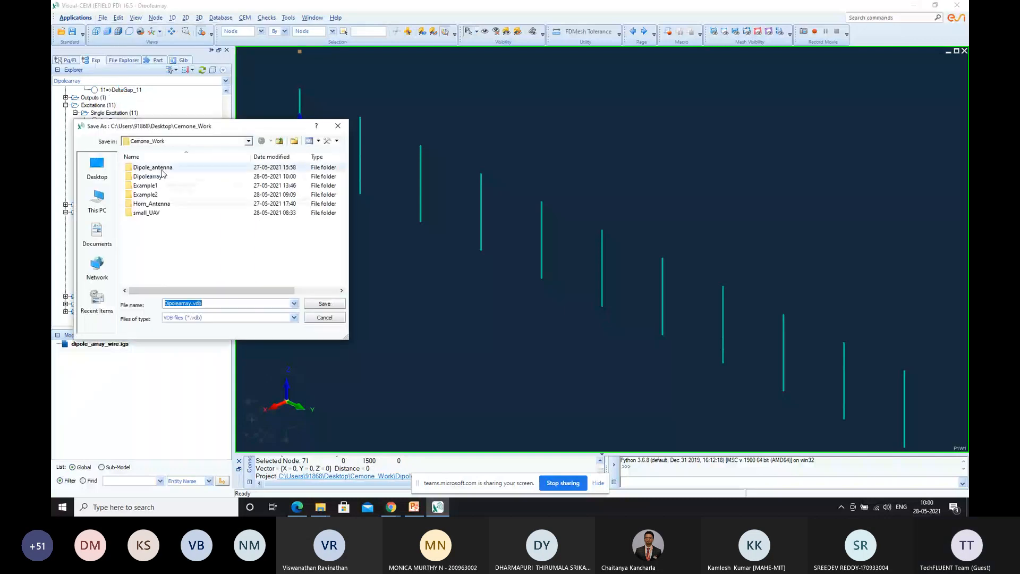
double_click(154, 176)
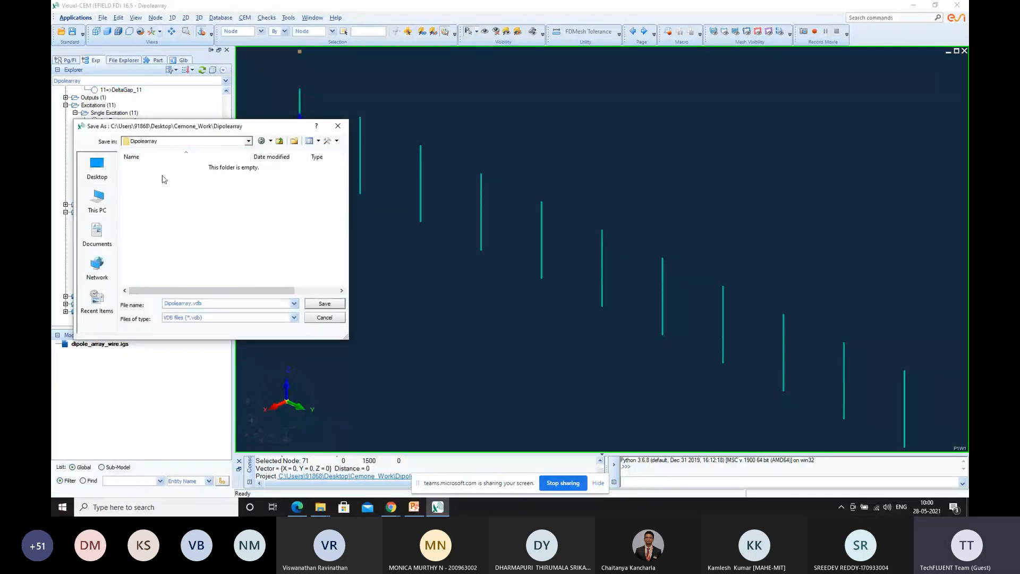
click(327, 303)
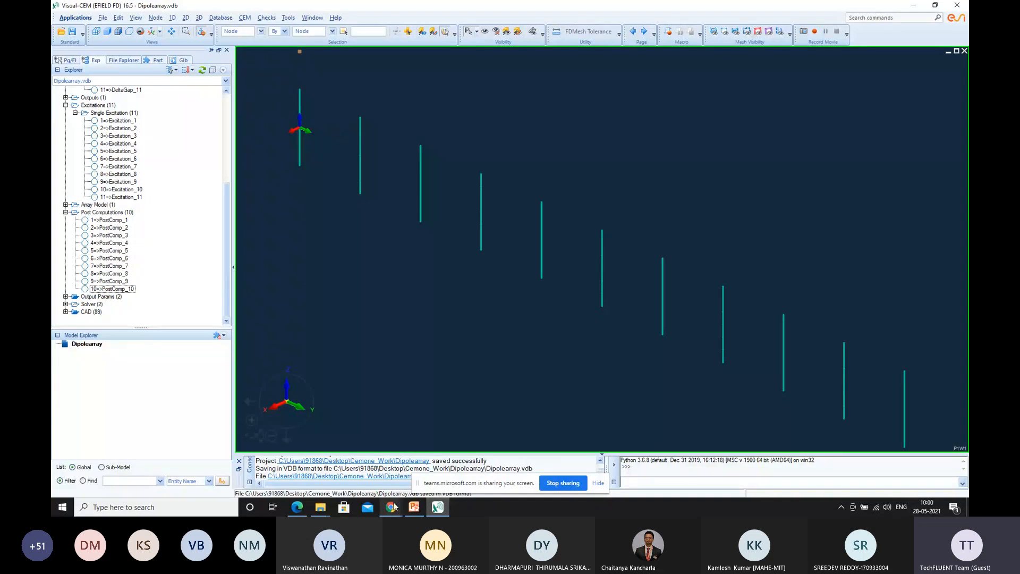
Start the MoM Solver run for the Dipolearray model from the Job Manager
click(246, 20)
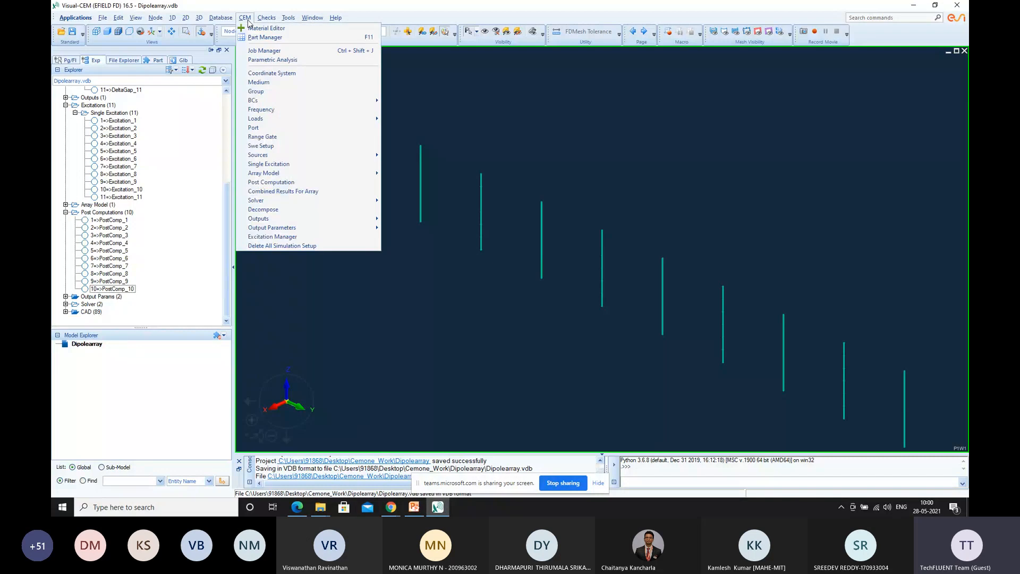
click(264, 51)
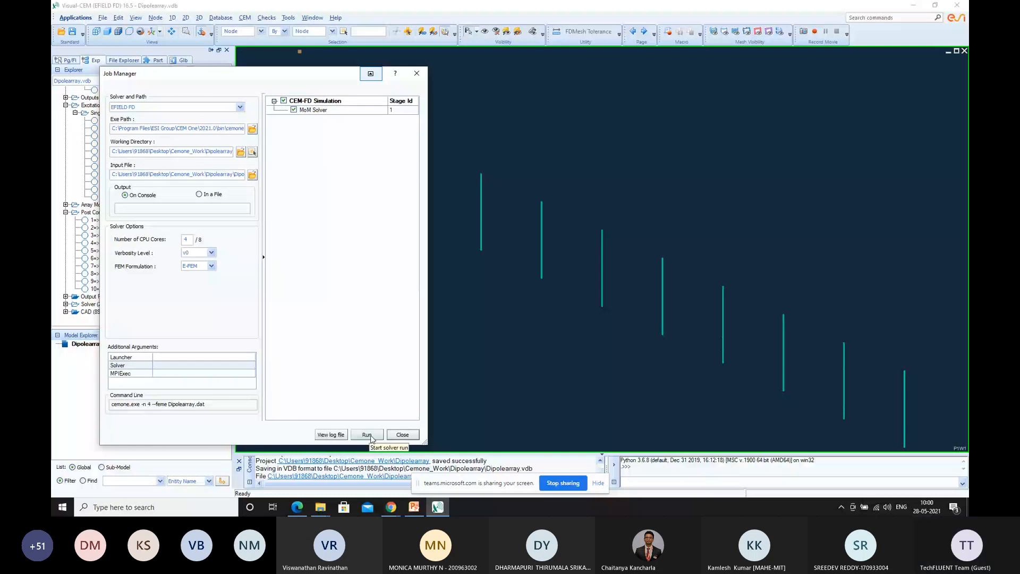
click(366, 435)
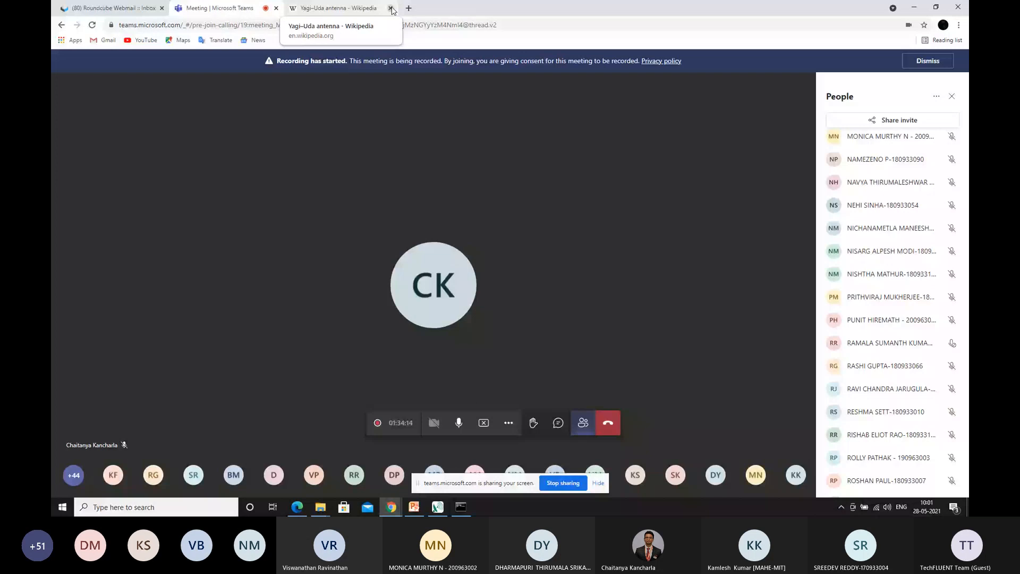
Switch to Chrome, search for "broad side array antenna" and read the Tutorialspoint article on the array's construction, spacing and radiation pattern
click(391, 8)
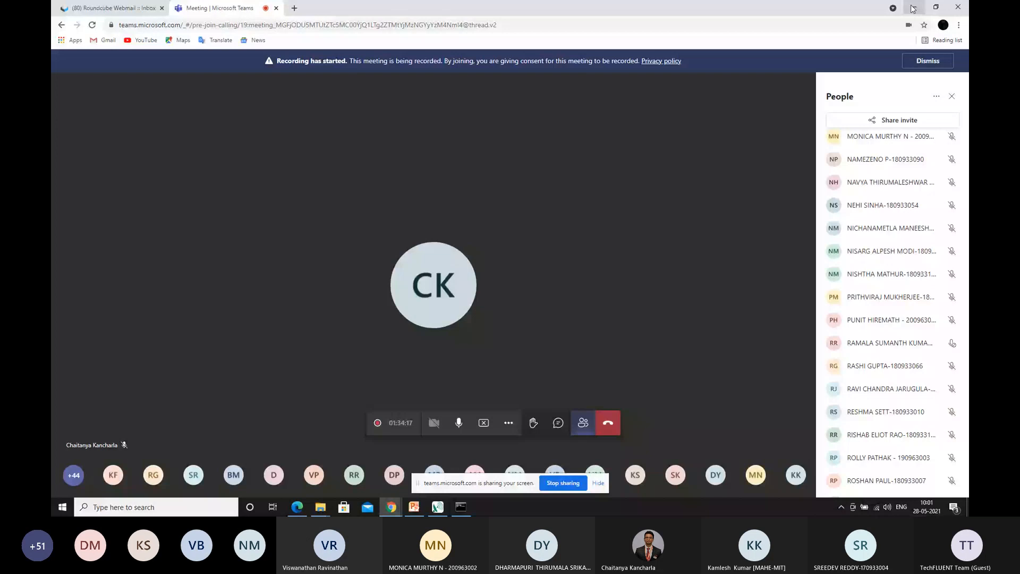
click(912, 8)
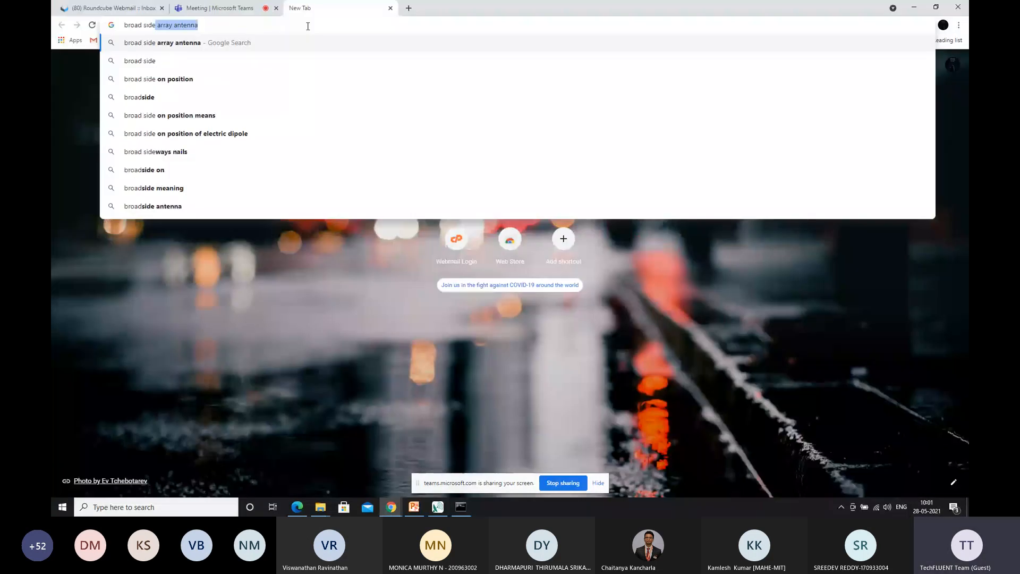
key(Return)
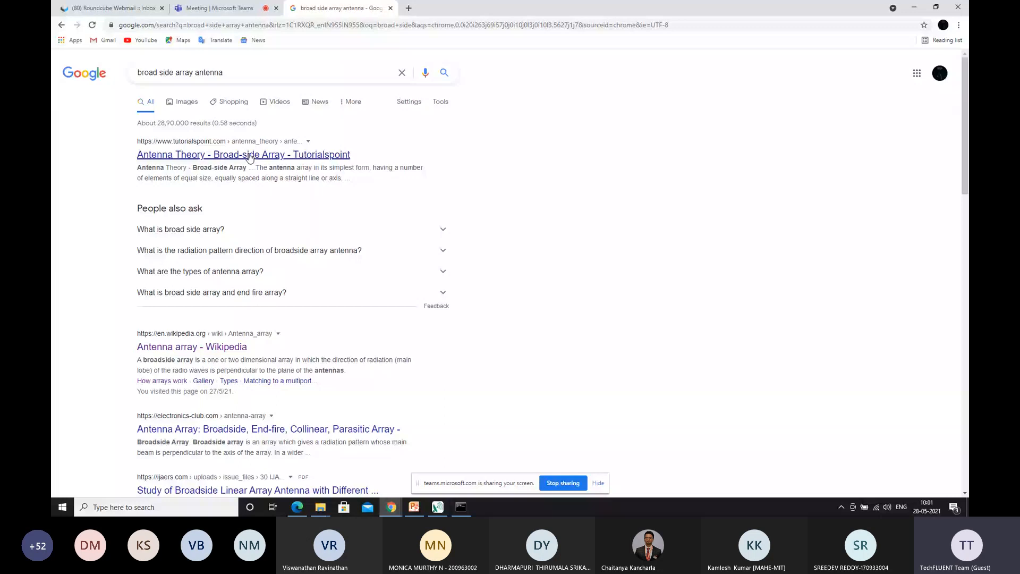
click(249, 155)
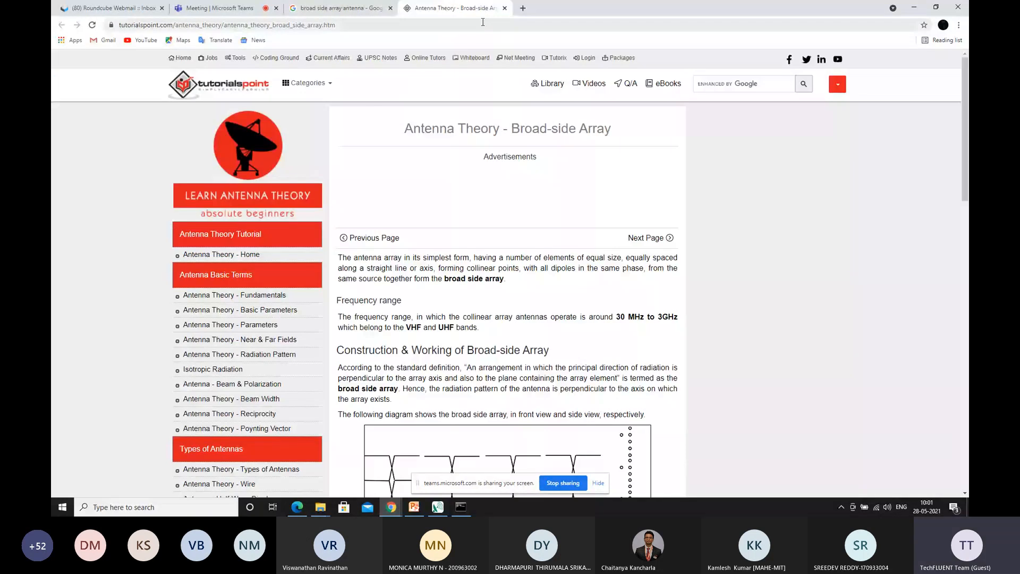
scroll(523, 203, down, 1)
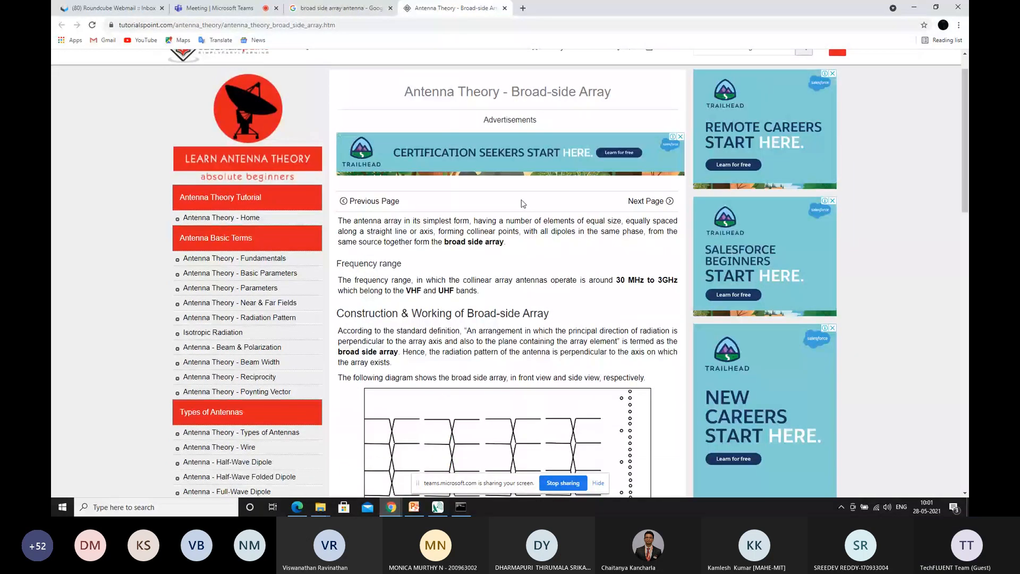
scroll(523, 203, down, 2)
scroll(522, 189, down, 8)
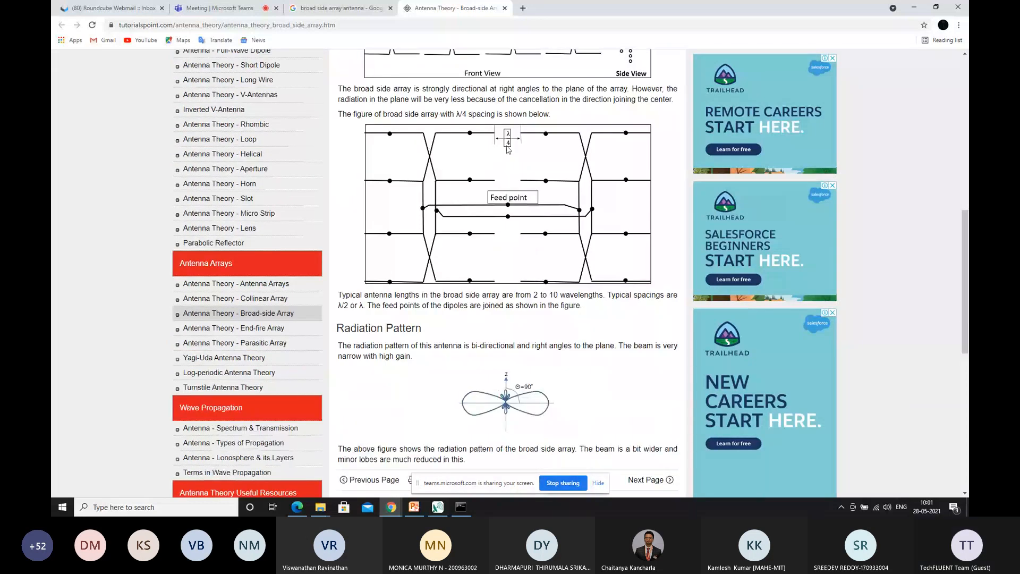
scroll(508, 150, down, 1)
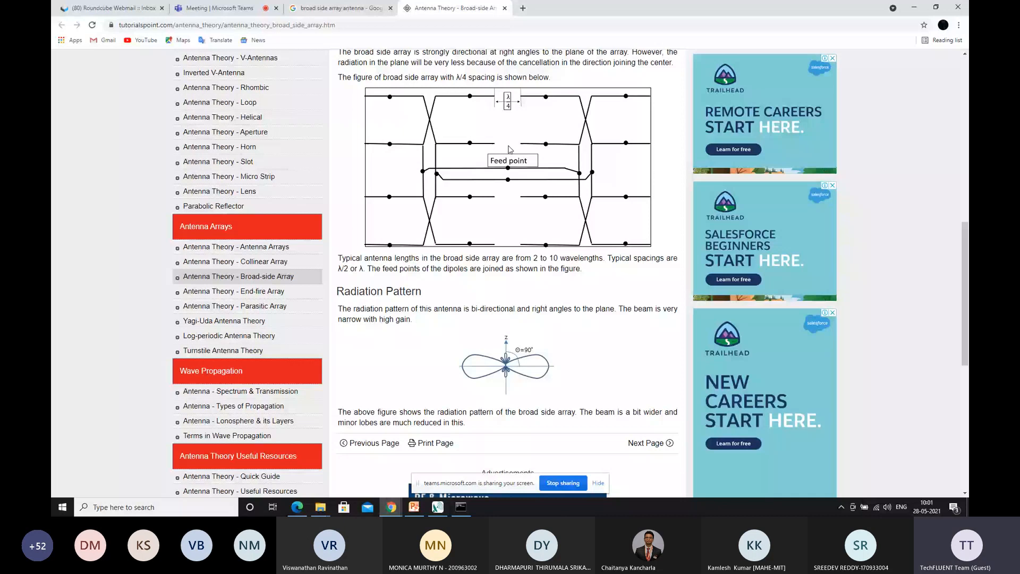
scroll(312, 219, down, 3)
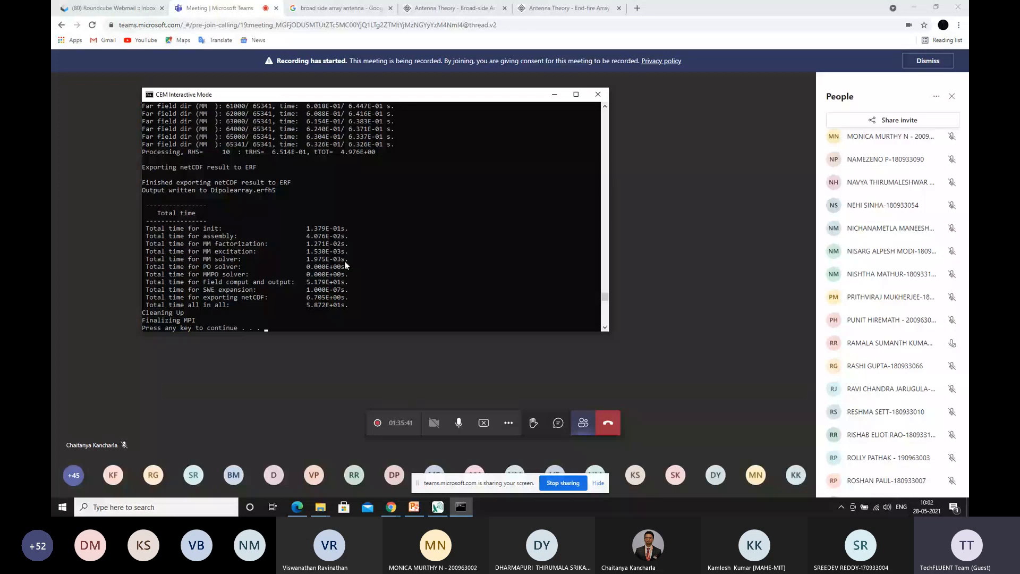
Dismiss the finished solver console and switch from Visual-CEM to the Visual-Viewer application
key(Return)
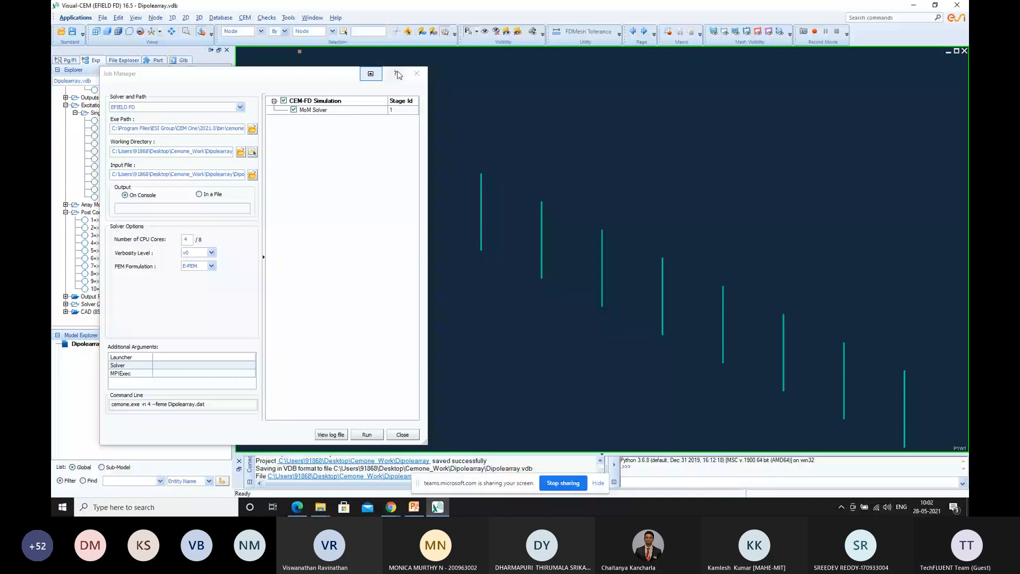
click(74, 18)
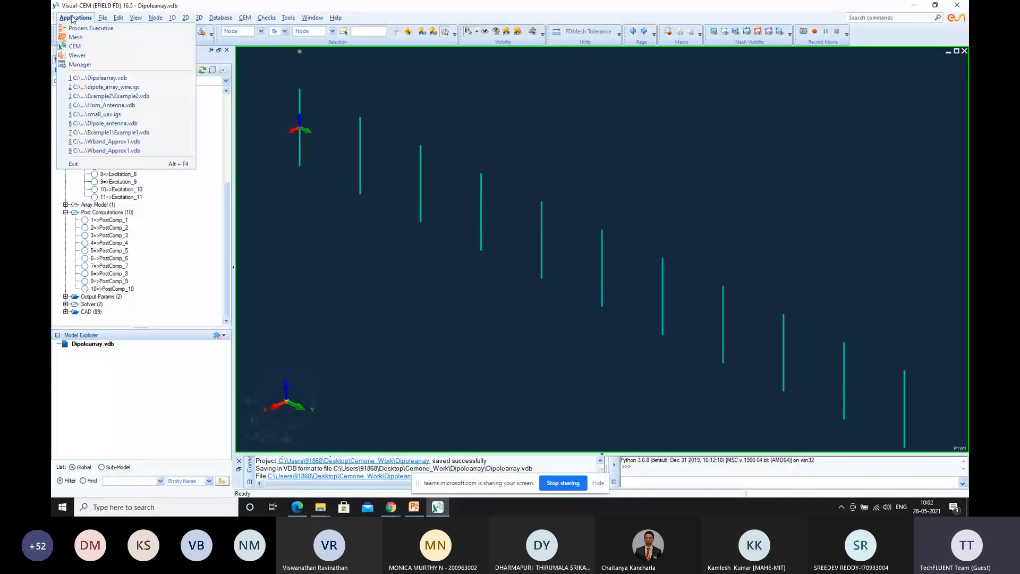
click(81, 55)
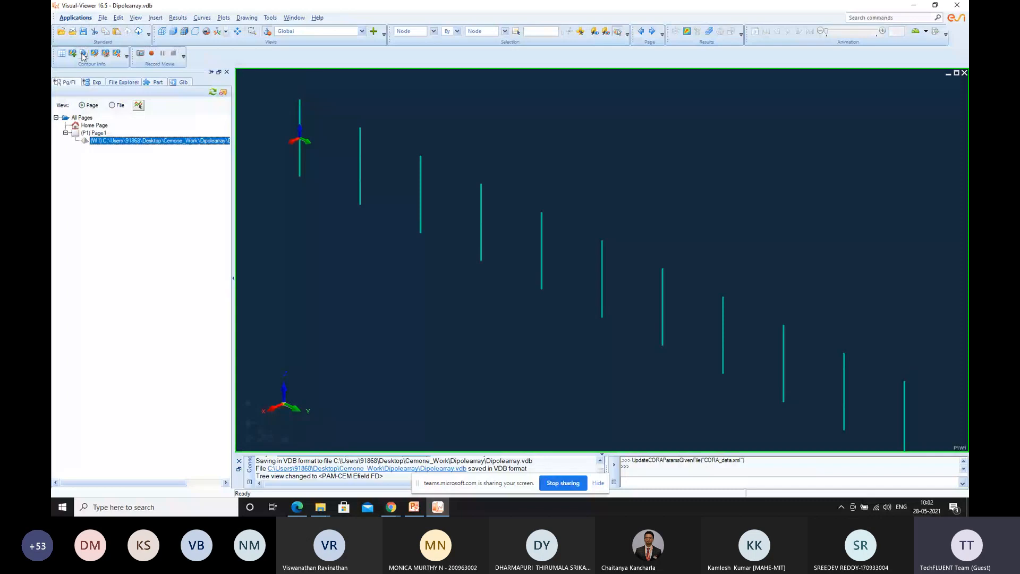
Import the Dipolearray.erfh5 result file from the Desktop's Cemone_Work/Dipolearray folder for curve plotting
click(103, 19)
click(122, 41)
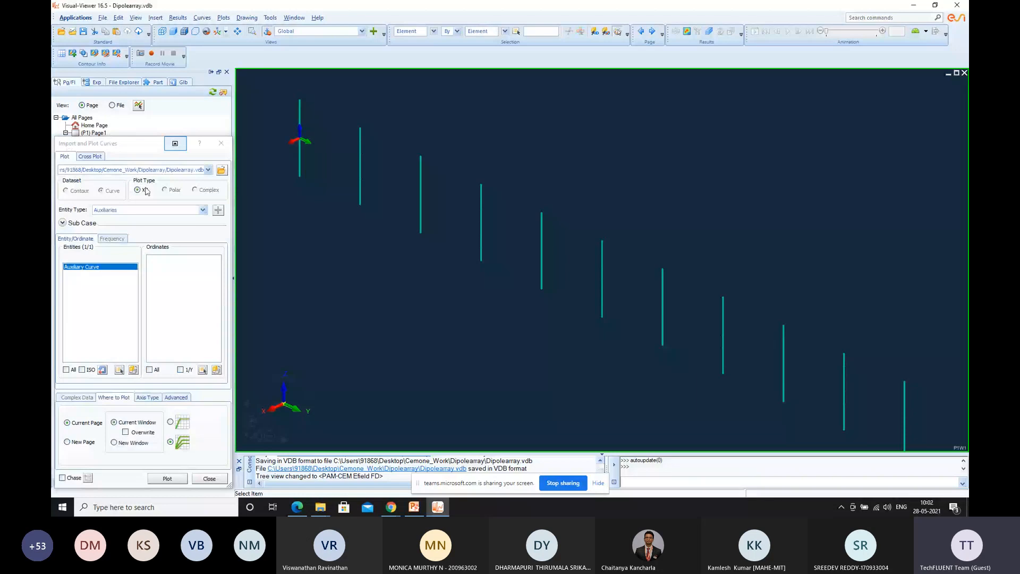
click(221, 169)
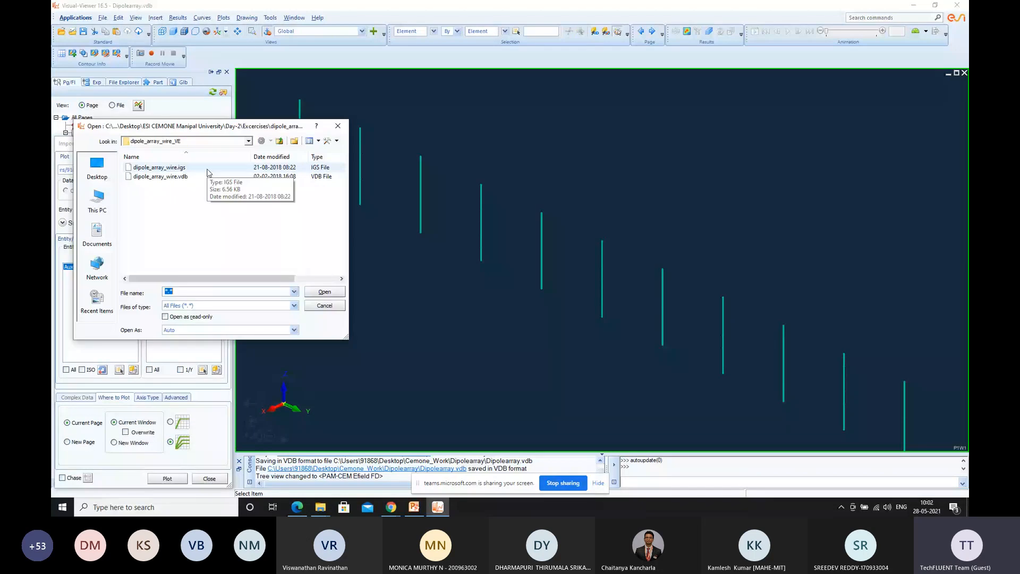
click(97, 168)
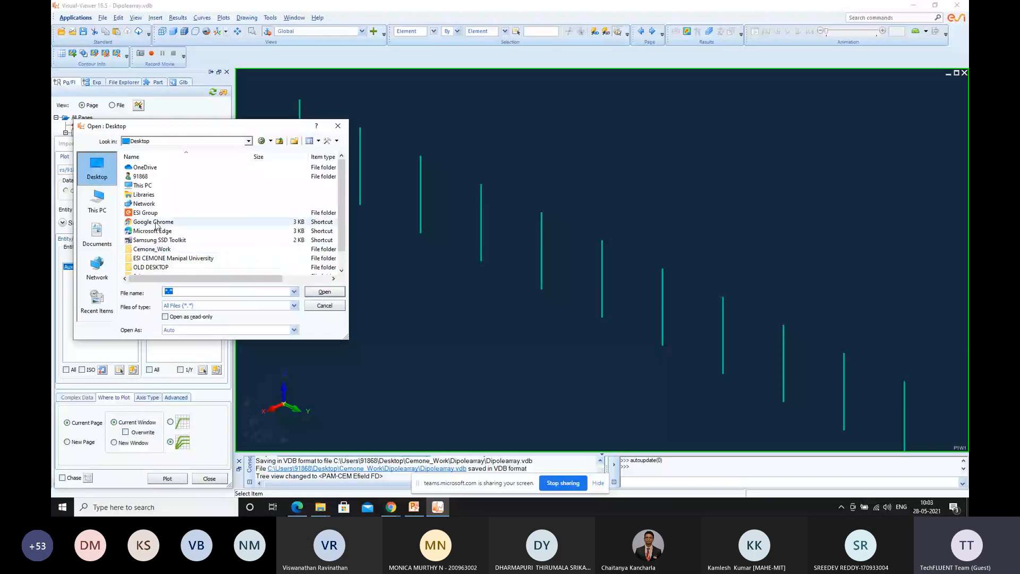
double_click(151, 249)
double_click(172, 179)
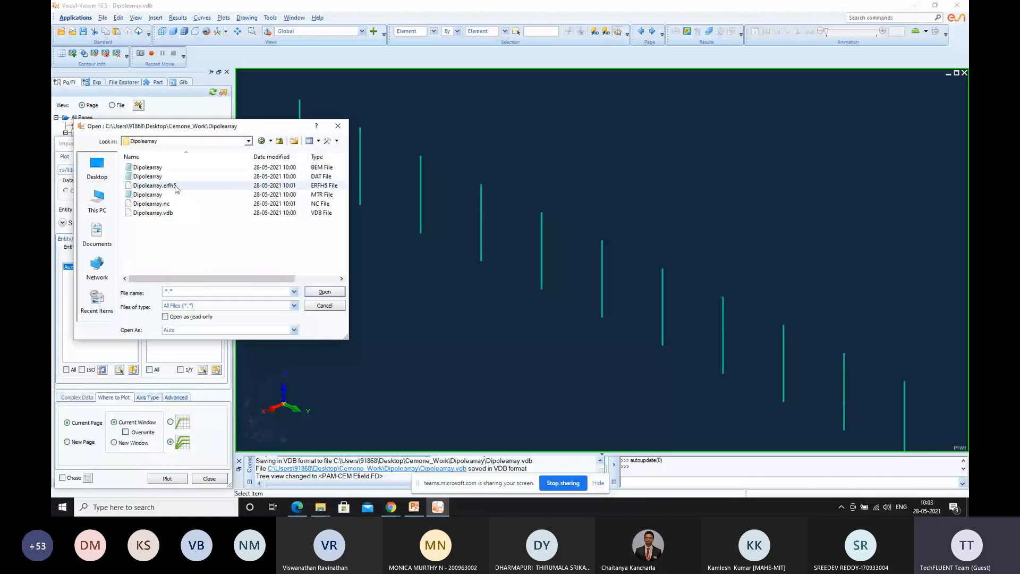
double_click(176, 187)
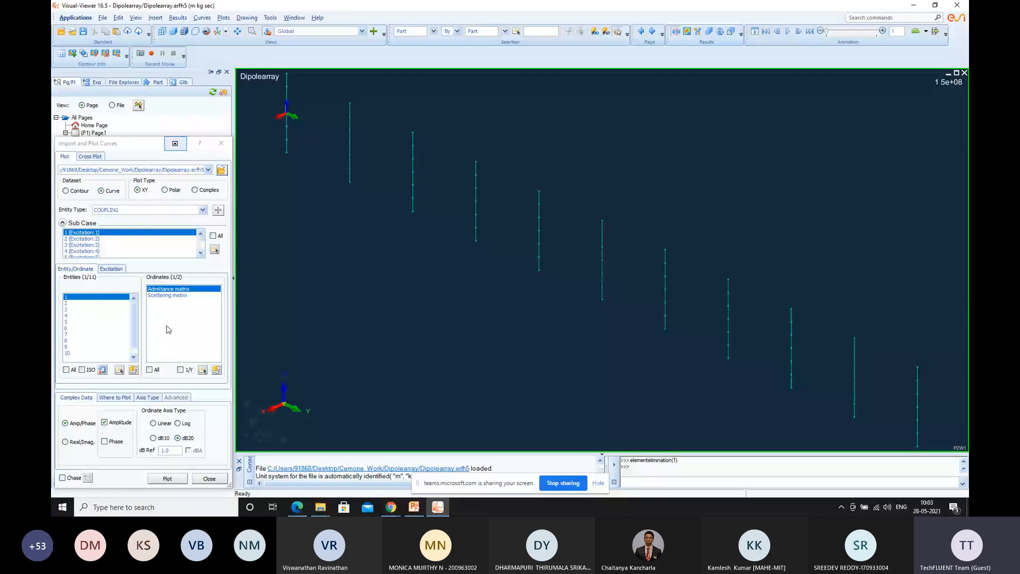
Display the Post Electric Wire Current contour on the dipole nodes
click(177, 18)
click(191, 49)
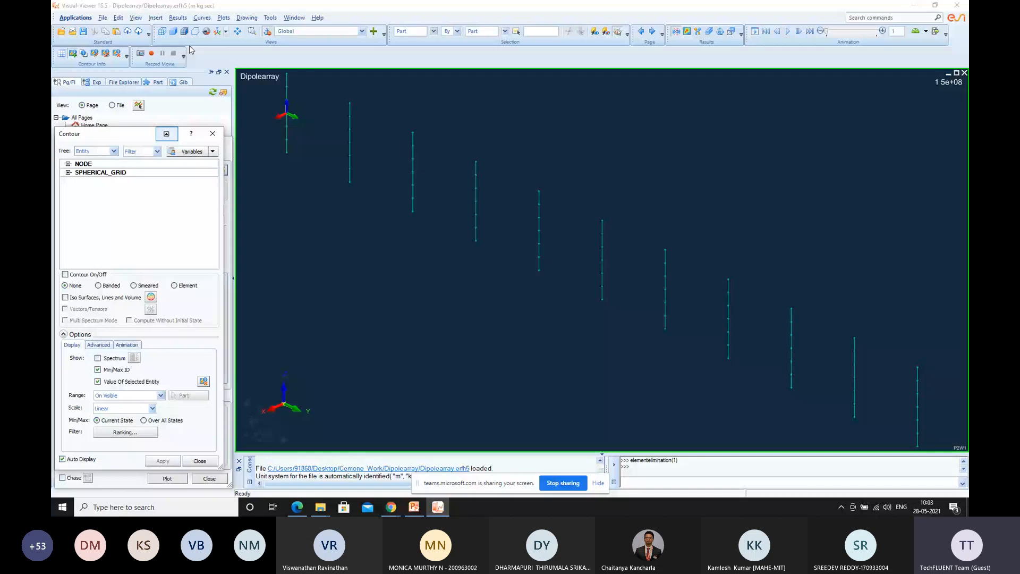
click(68, 164)
click(118, 174)
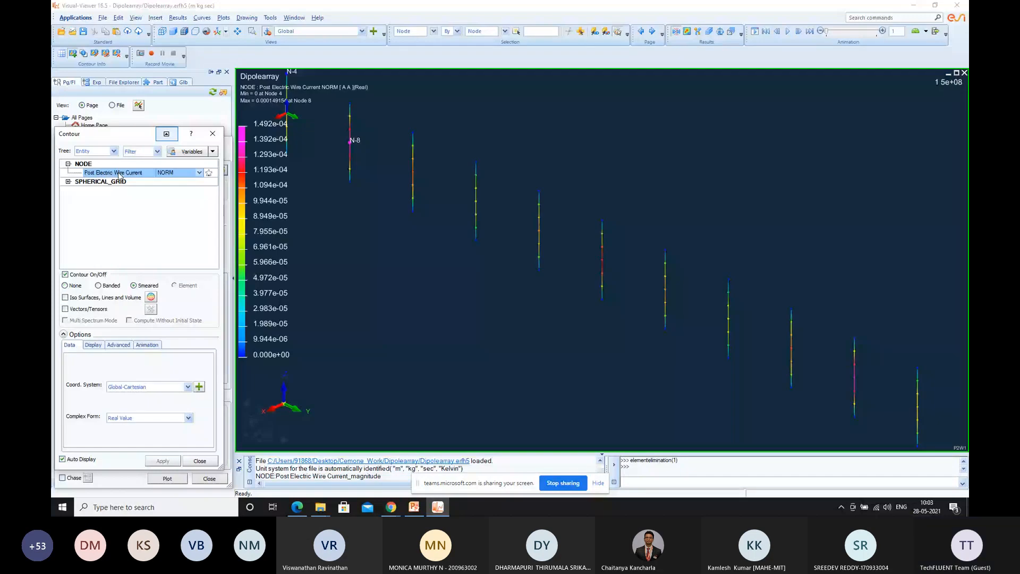
Display the Far Field PC spherical-grid contour and apply the Gain factor to it
double_click(118, 181)
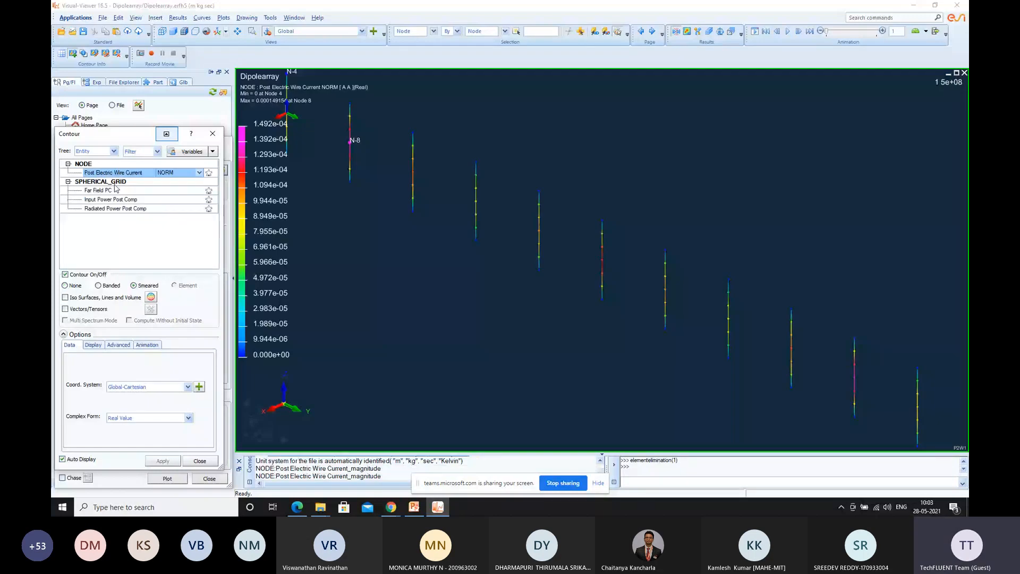
click(106, 190)
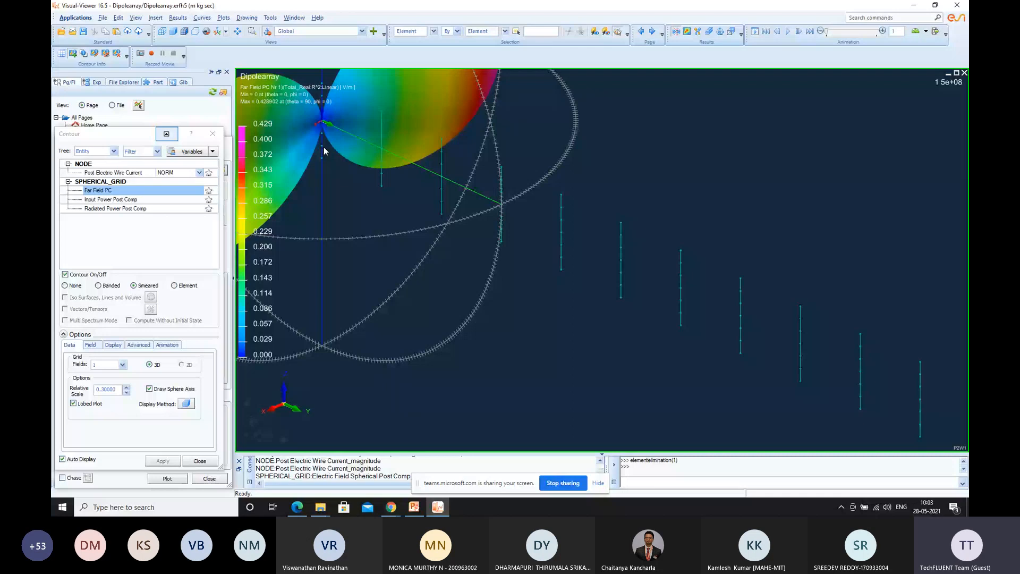
scroll(323, 147, down, 2)
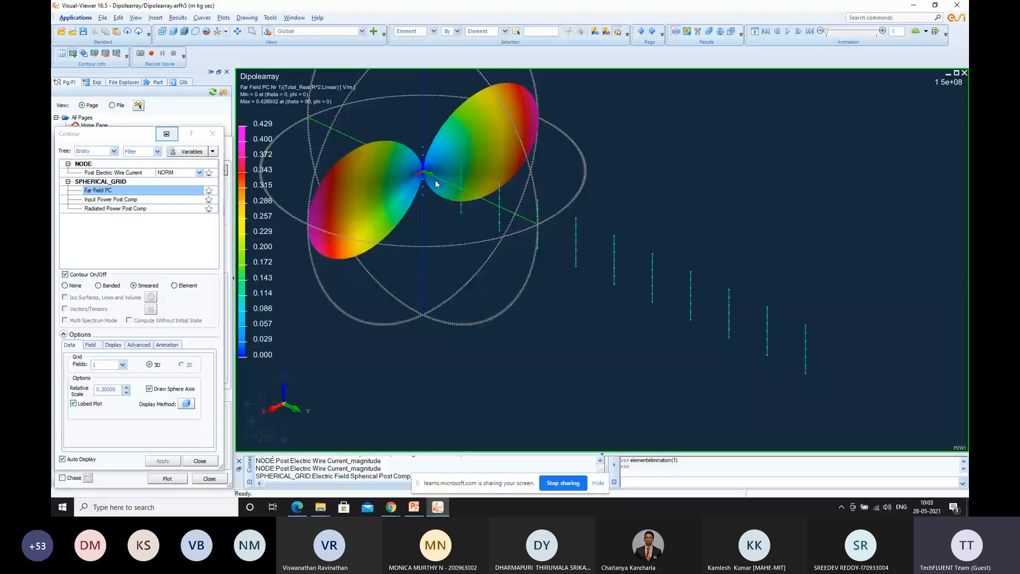
click(90, 344)
click(123, 379)
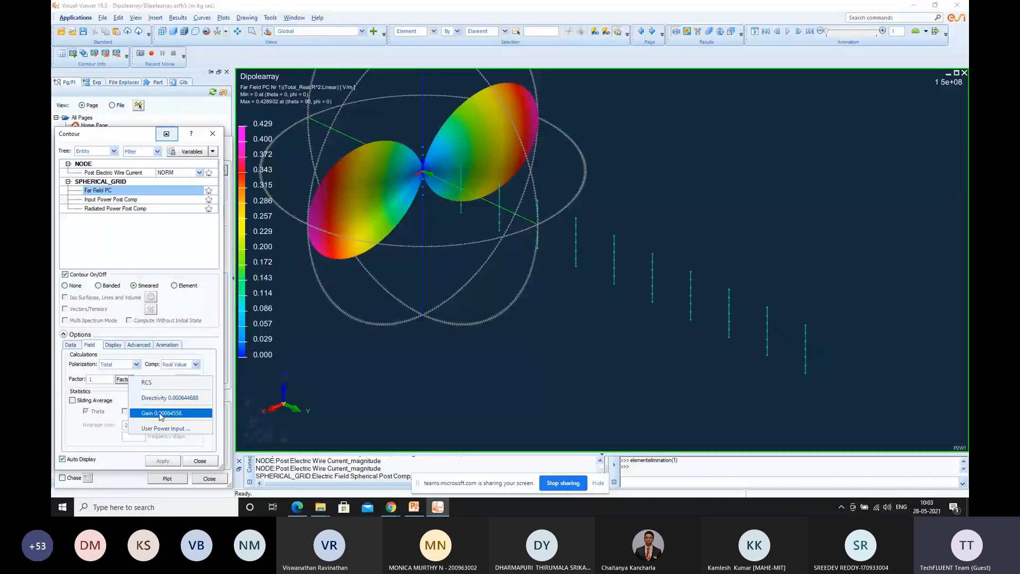
click(161, 414)
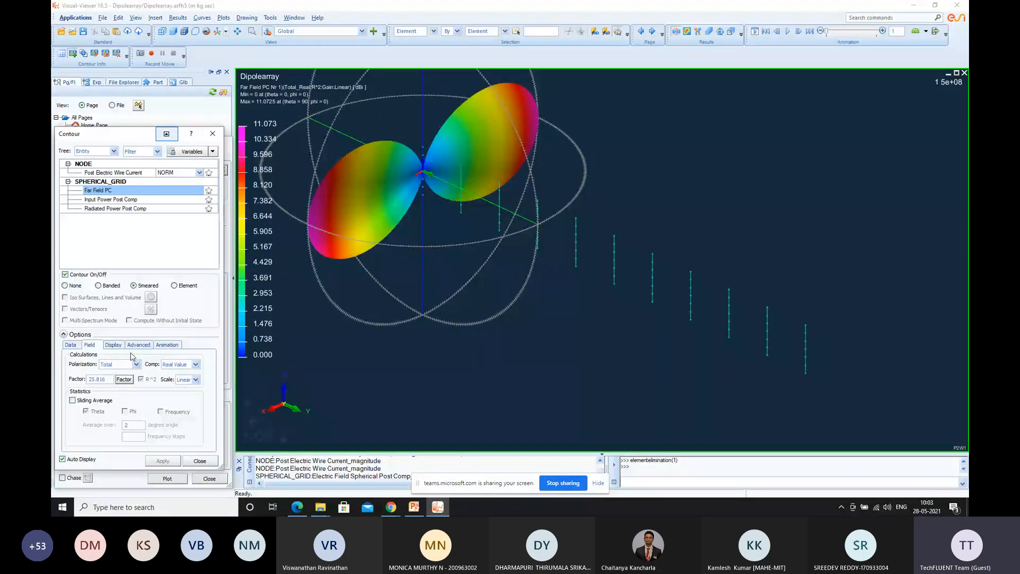
Include all ten excitations in the far-field animation and step through its states to examine the patterns
click(168, 346)
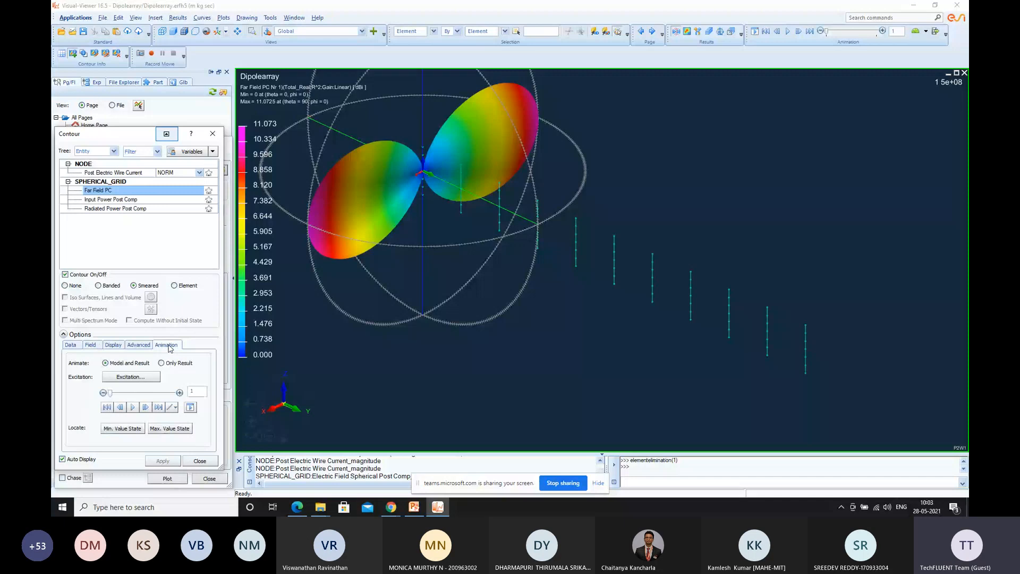
click(131, 377)
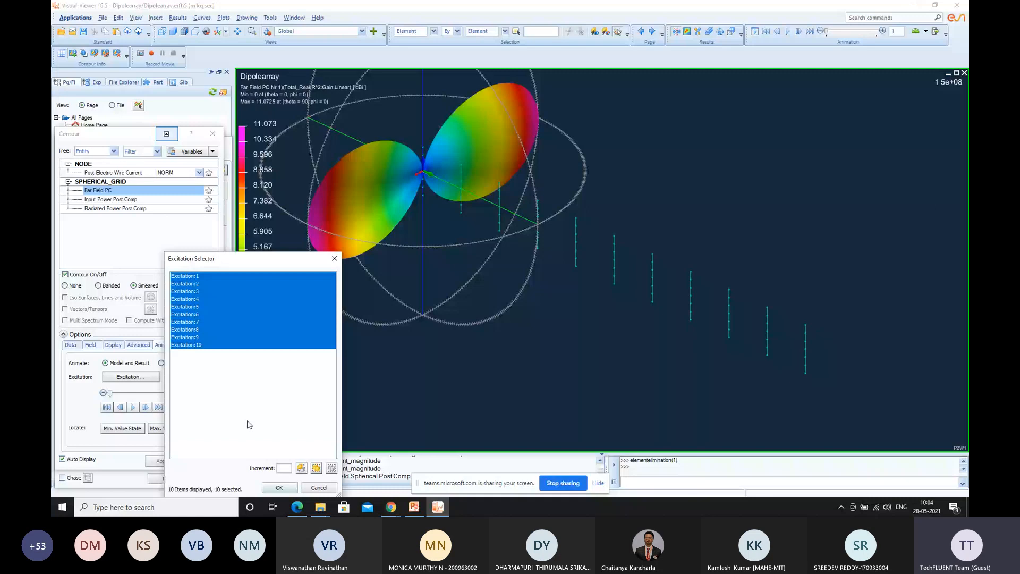
click(280, 488)
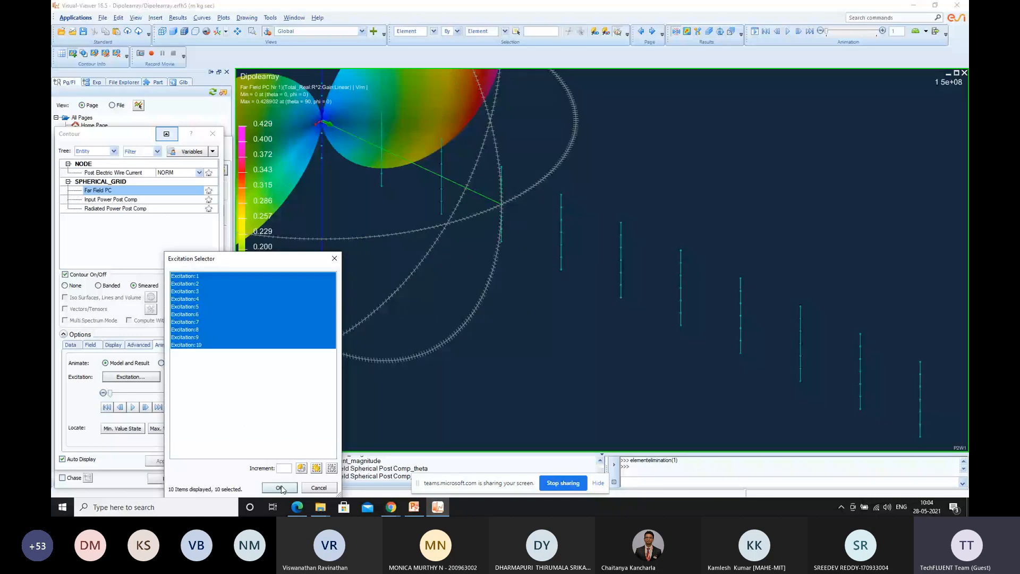
click(280, 487)
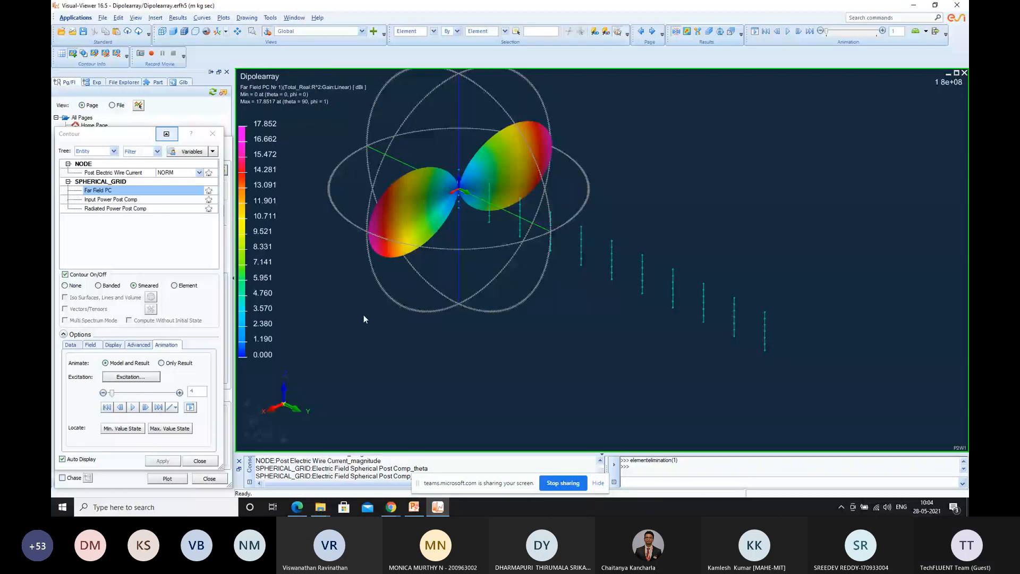
click(179, 393)
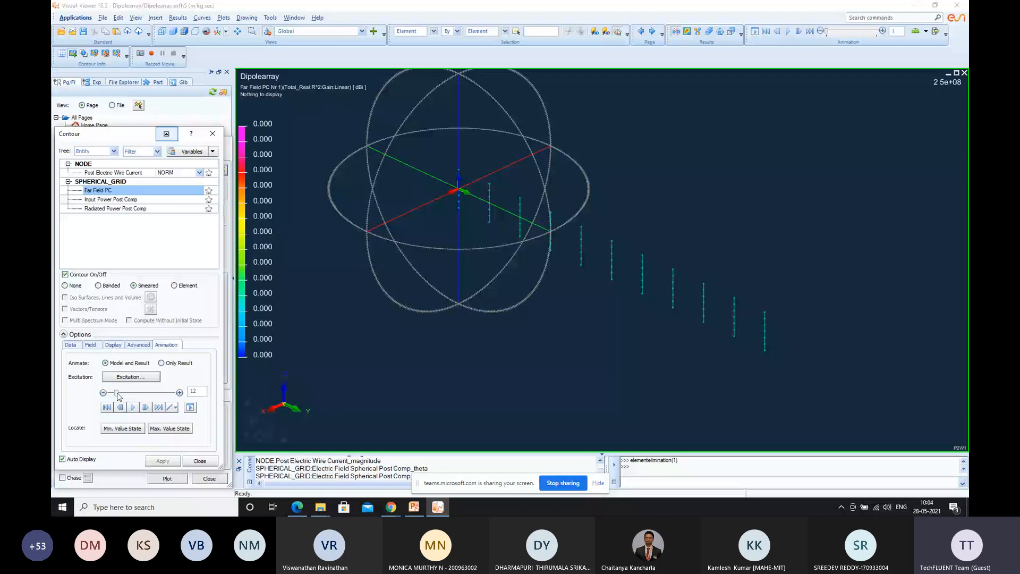
drag(117, 394, 110, 393)
Restrict the far-field animation to Excitation:2 and advance it to state 4
click(131, 377)
click(198, 284)
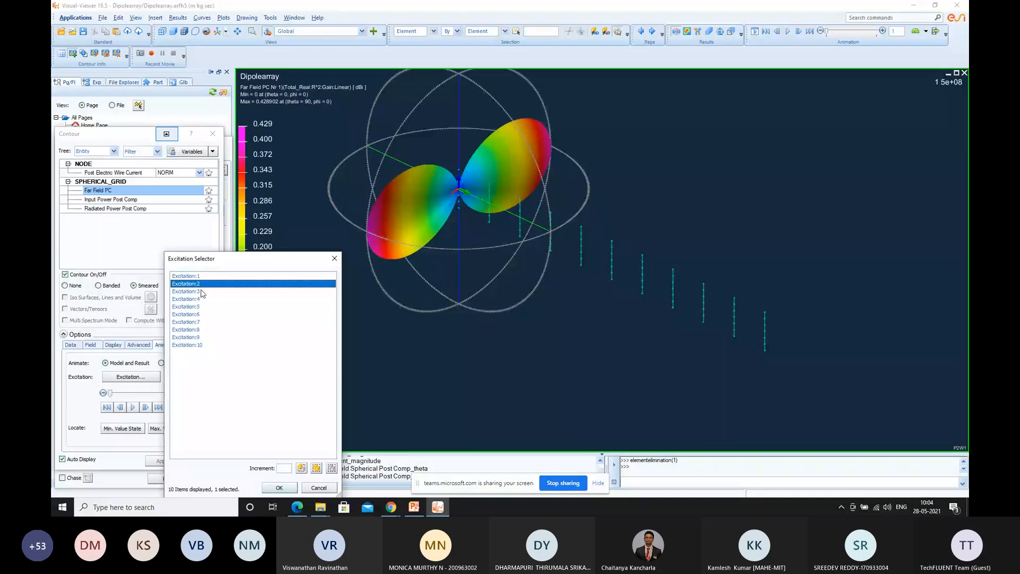
click(280, 488)
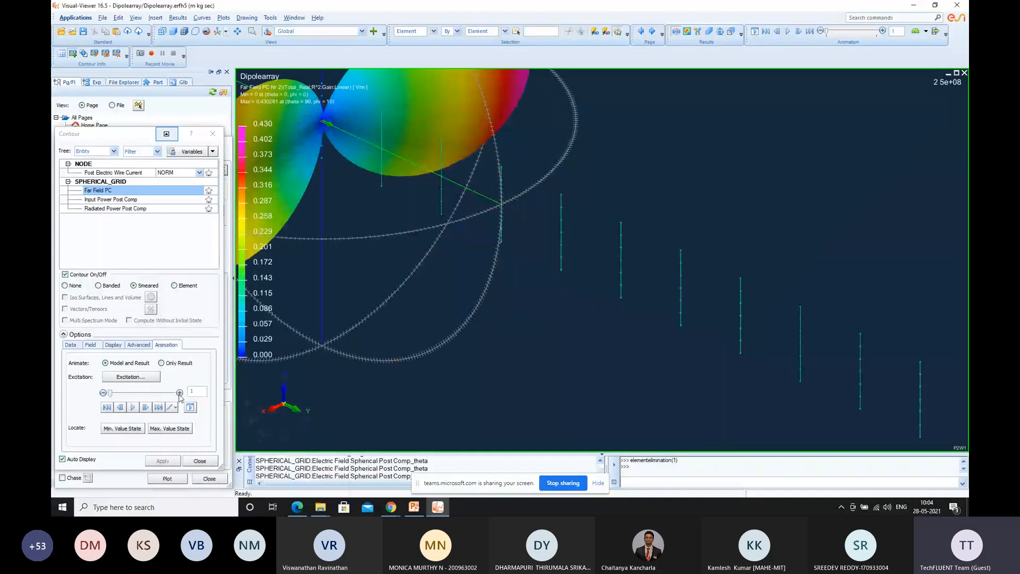
click(180, 393)
click(180, 392)
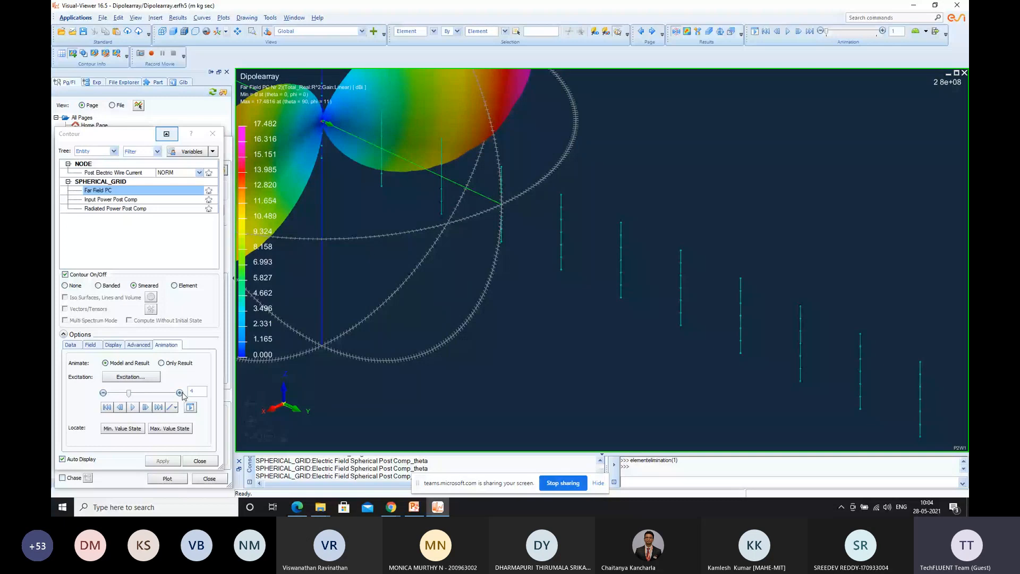
click(179, 392)
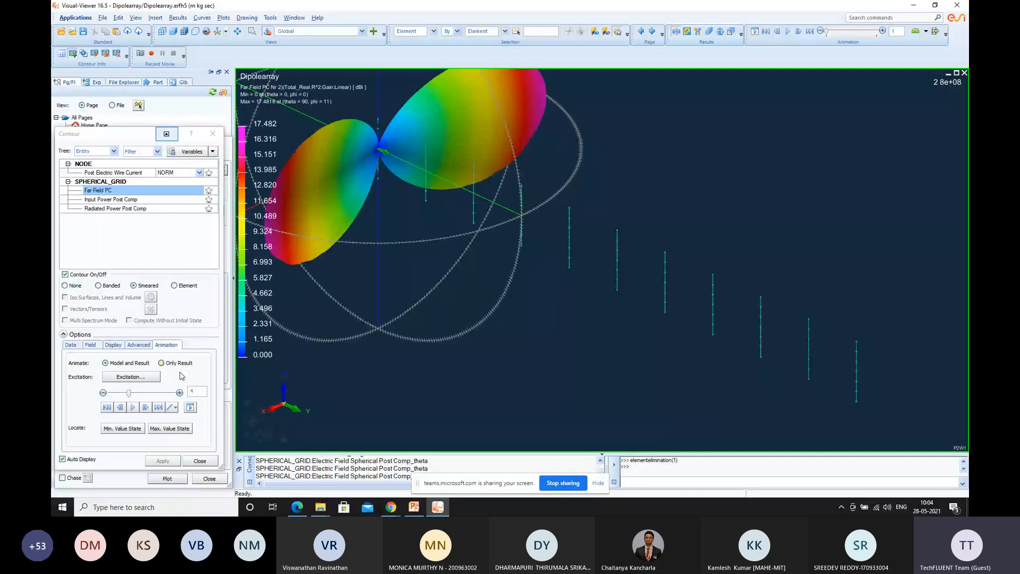
Advance the Excitation:2 far-field animation through its states to state 11 to examine the gain patterns
click(180, 392)
click(179, 392)
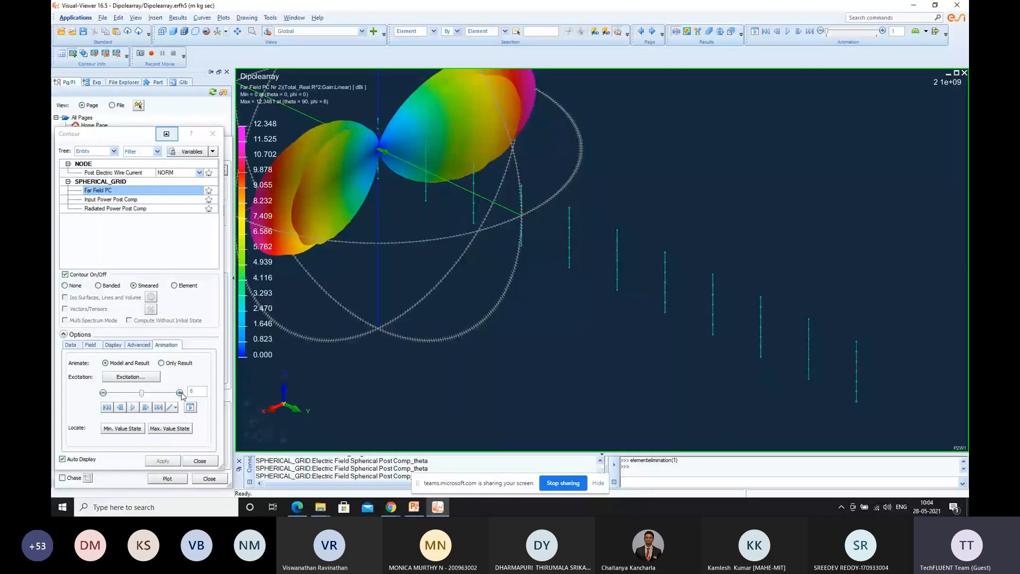
click(180, 393)
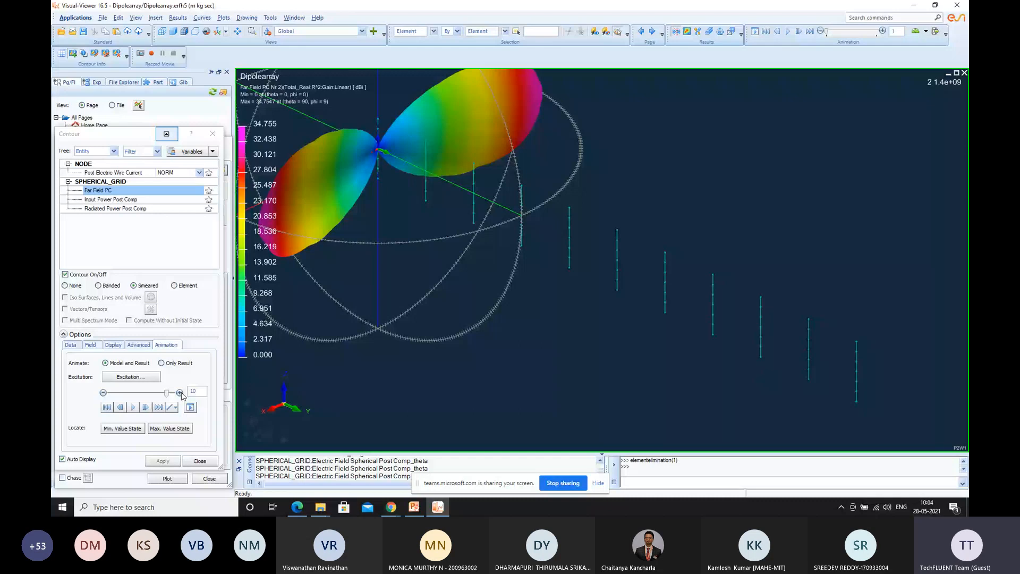
click(180, 393)
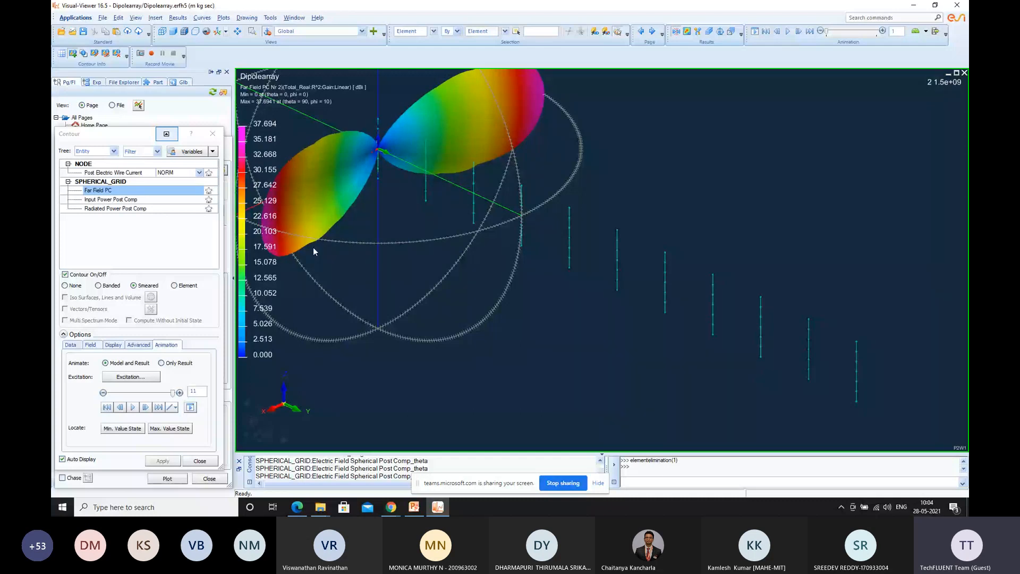
Restrict the far-field animation to Excitation:4 and advance it to state 6, viewing the pattern from another angle
click(131, 377)
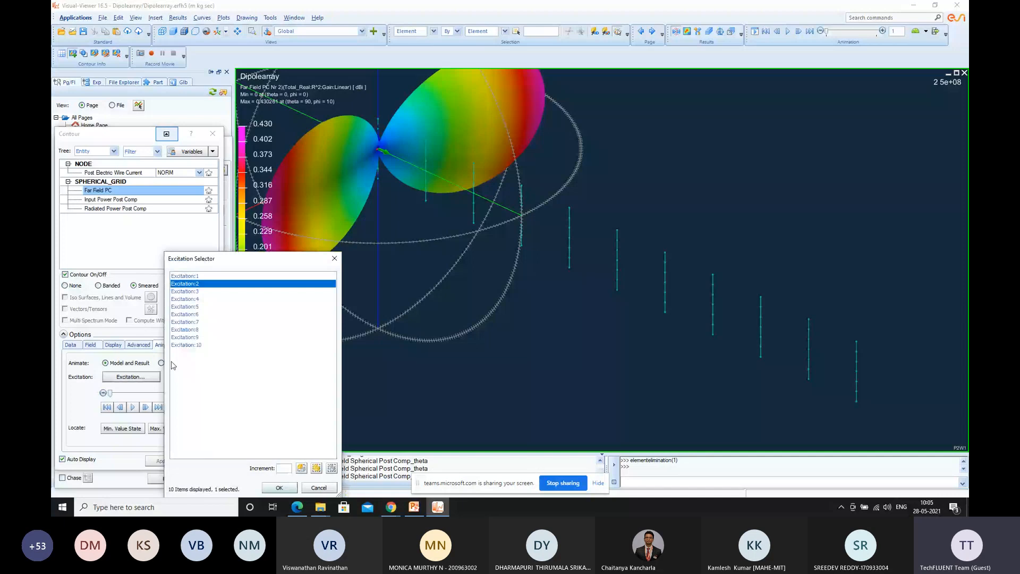
click(191, 299)
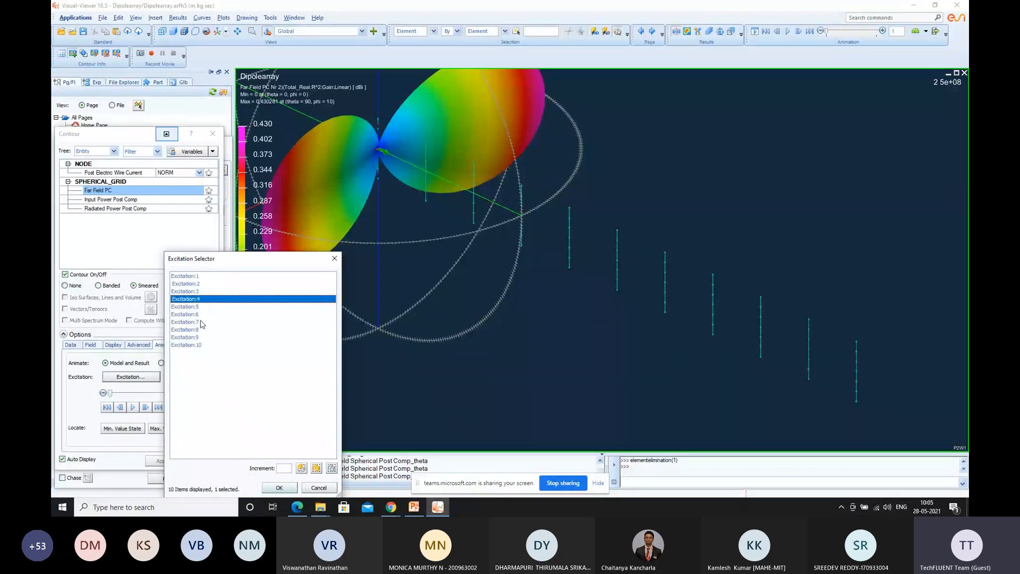
click(279, 488)
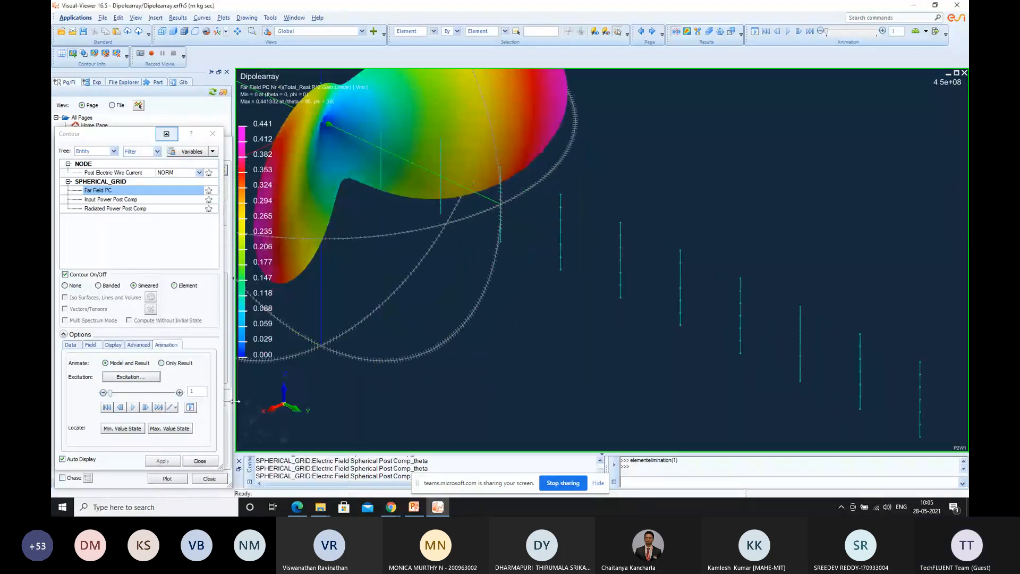
click(180, 393)
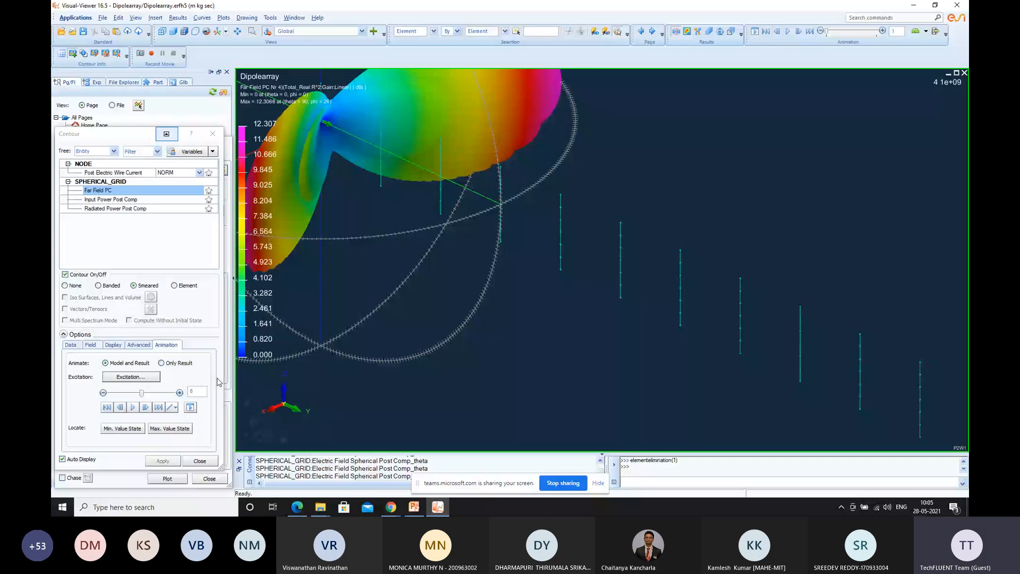
mouse_move(314, 209)
middle_down()
mouse_move(402, 204)
mouse_move(333, 196)
middle_up()
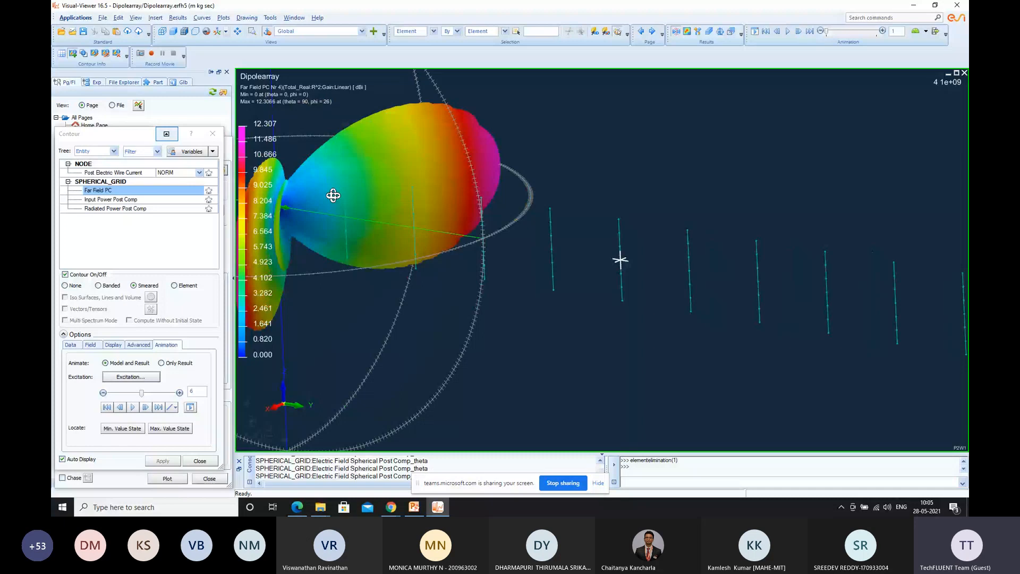
Step the Excitation:4 far-field animation up to state 11, return it to state 8 and open the excitation selection
double_click(180, 392)
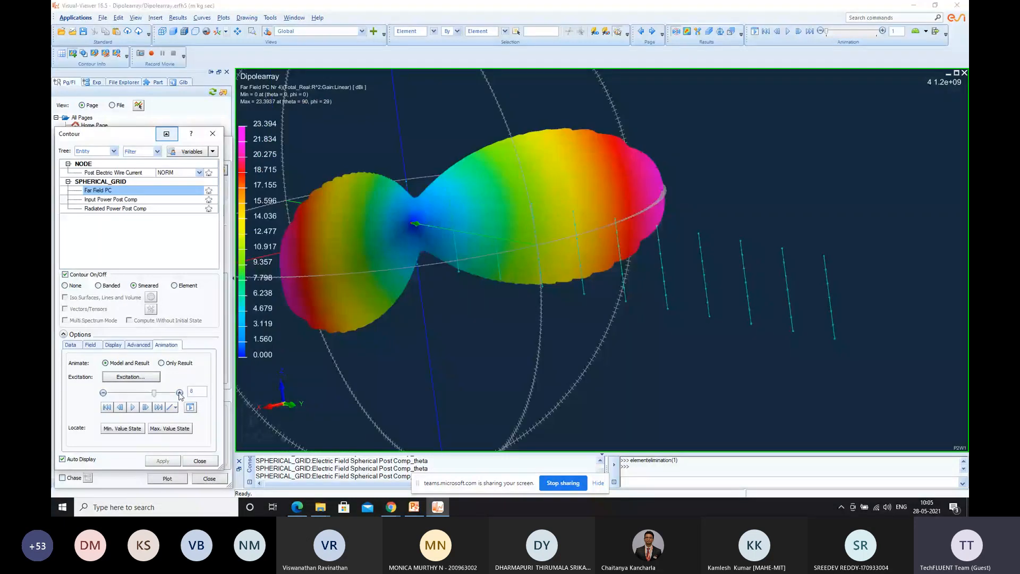
click(180, 393)
mouse_move(429, 280)
middle_down()
mouse_move(473, 284)
mouse_move(442, 273)
middle_up()
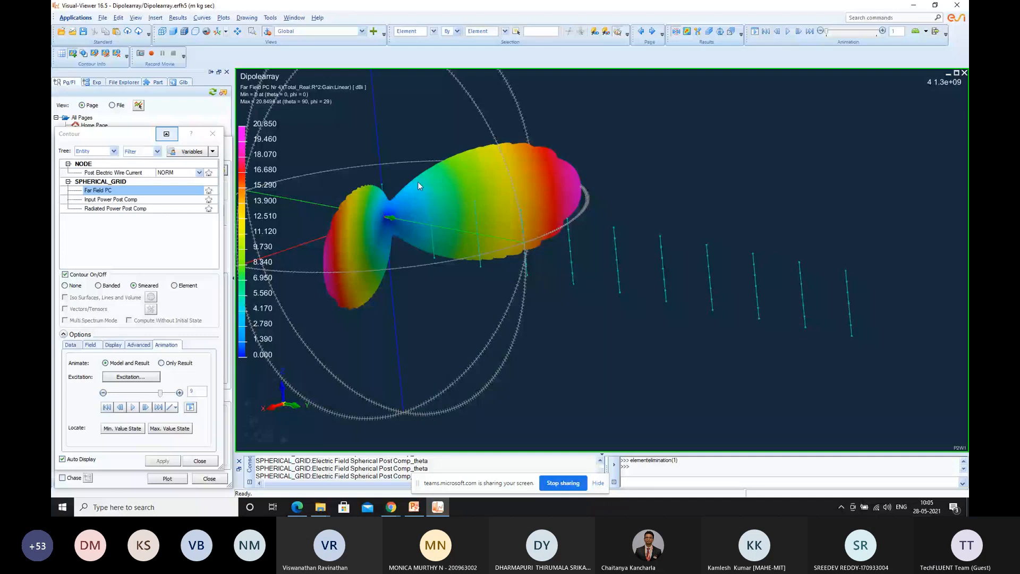
click(180, 393)
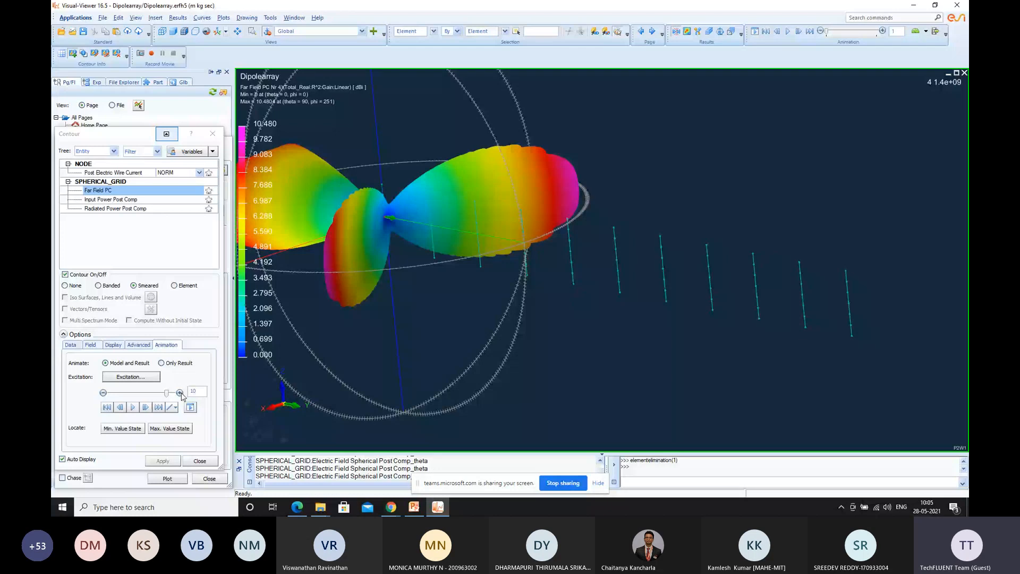
click(179, 393)
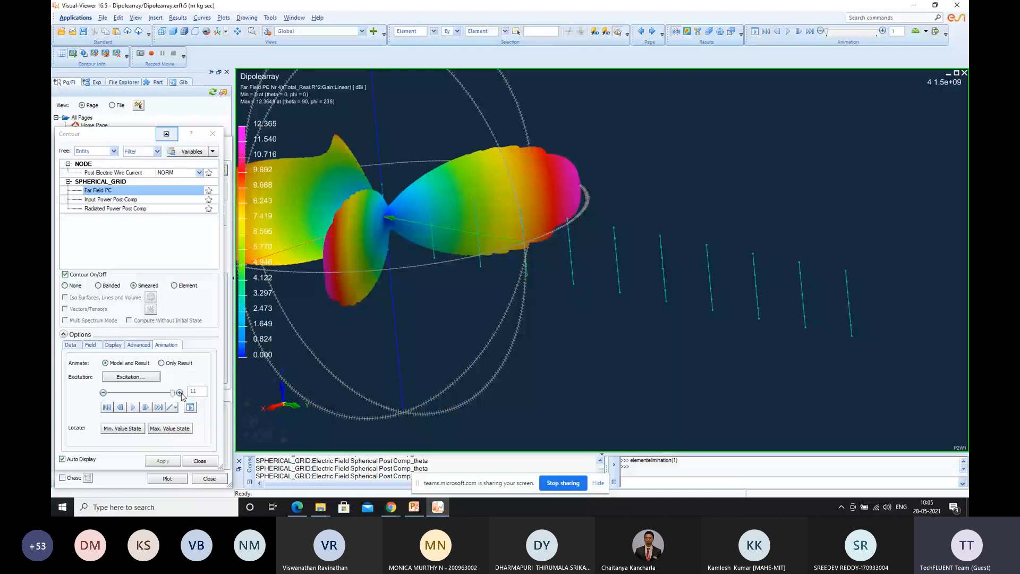
drag(173, 393, 155, 396)
click(141, 377)
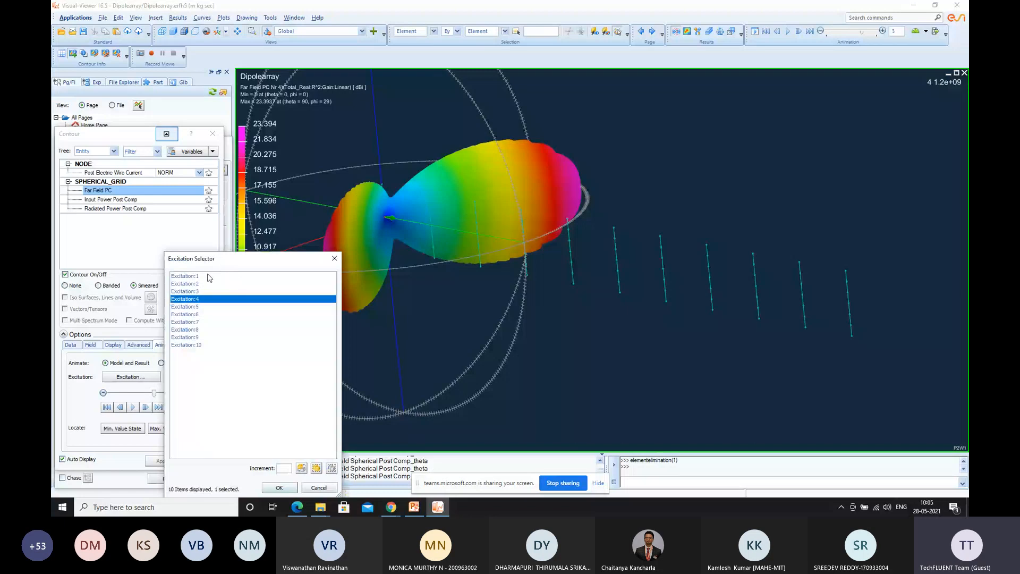
Switch to Edge and read the 1d dipole array PDF's reference 3D gain figure and gain curve plotting instructions
click(288, 505)
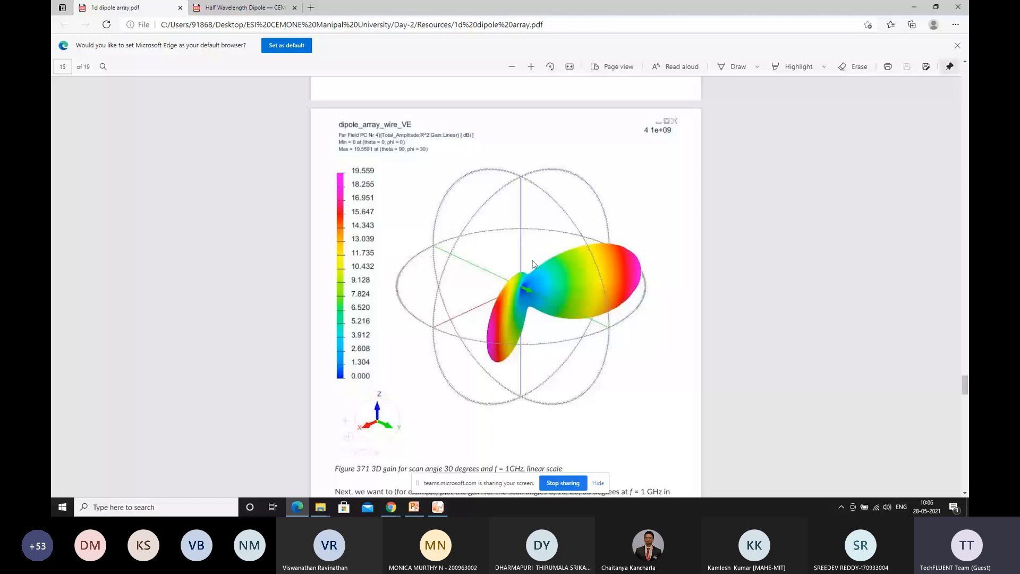
scroll(533, 264, up, 1)
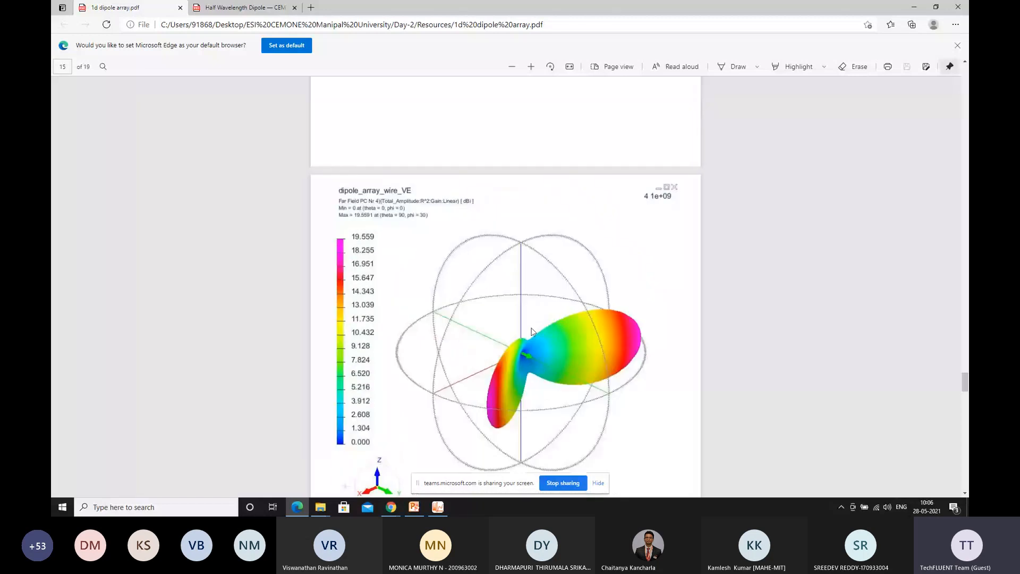
scroll(531, 330, down, 3)
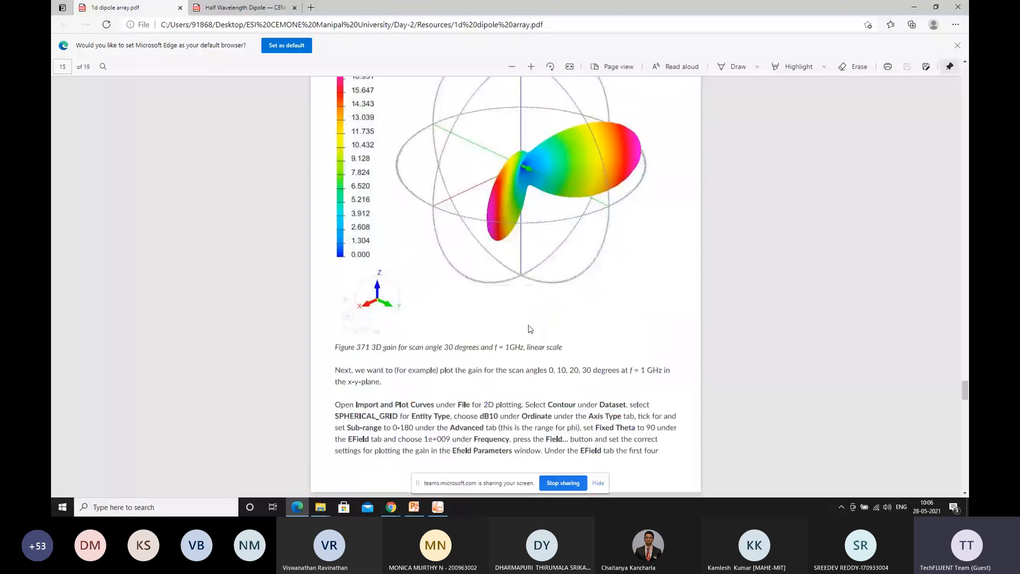
scroll(530, 329, down, 7)
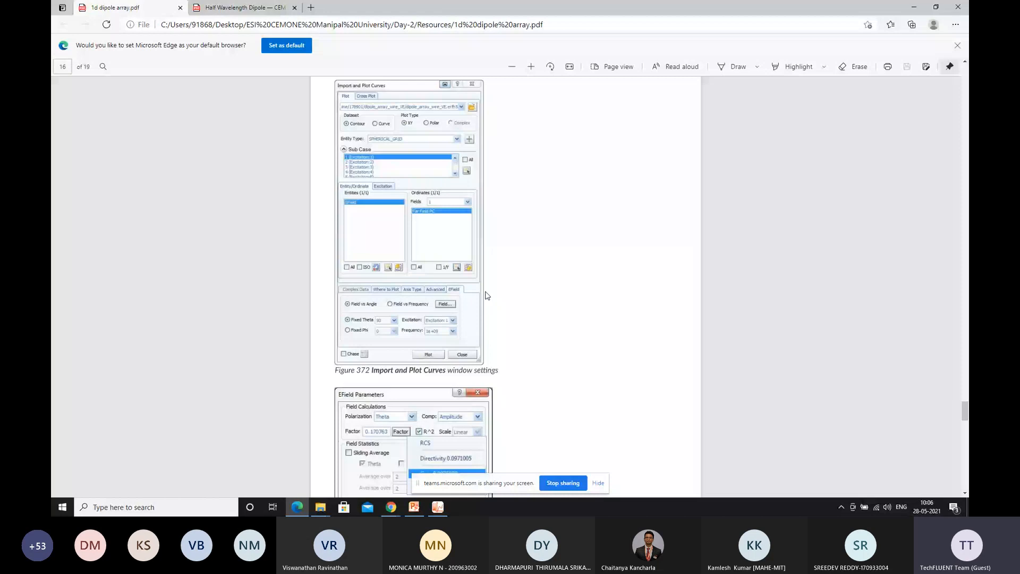
scroll(487, 296, down, 5)
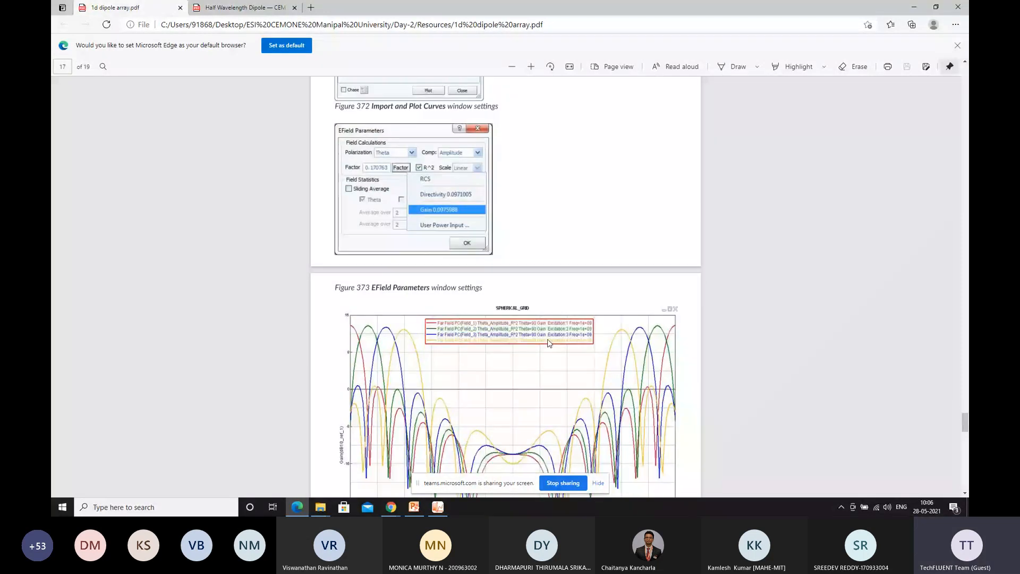
scroll(549, 342, up, 1)
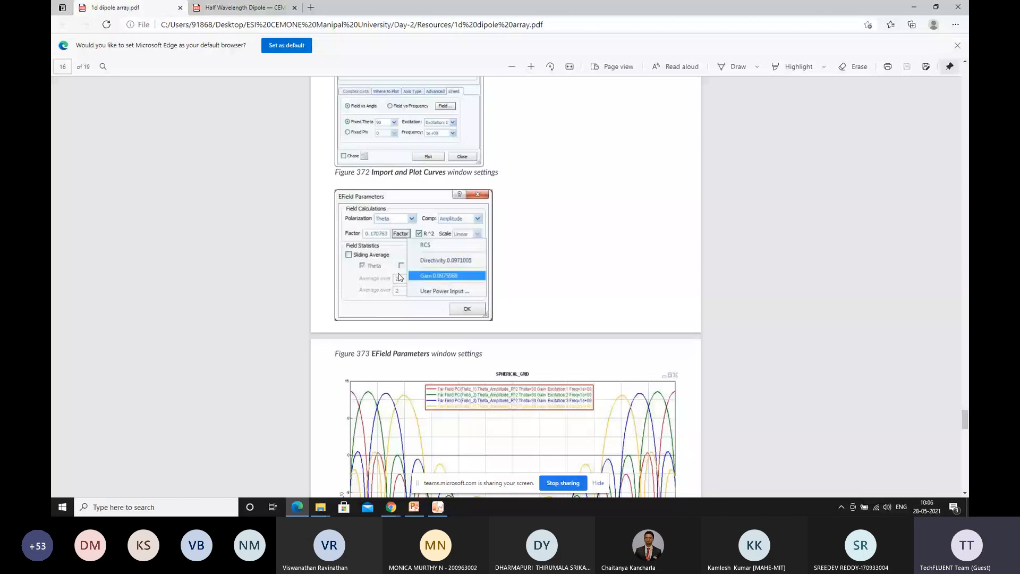
Switch back to Visual-Viewer and configure a SPHERICAL_GRID curve plot at frequency 1e+09 with the Gain factor
key(alt+Tab)
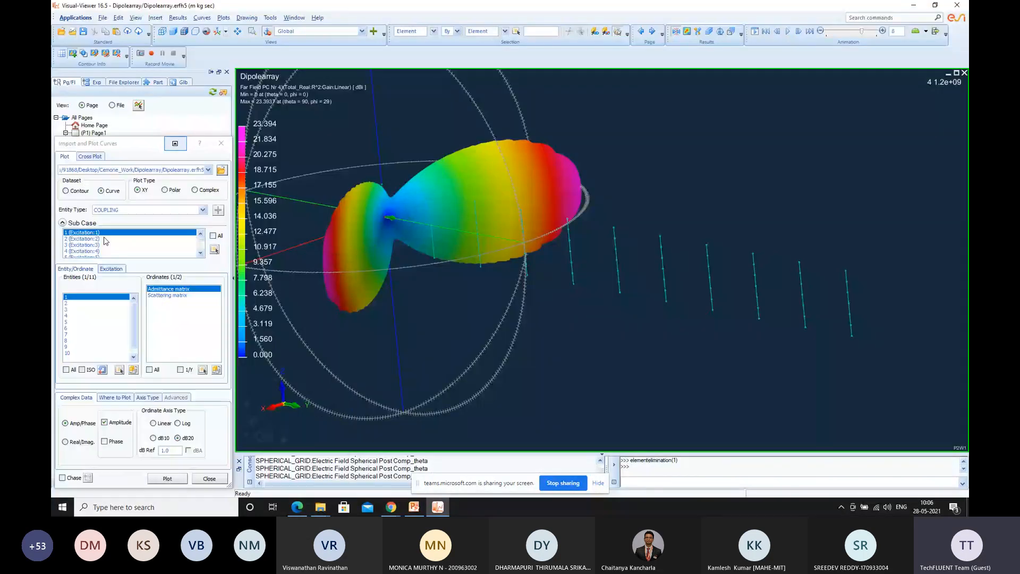
click(120, 210)
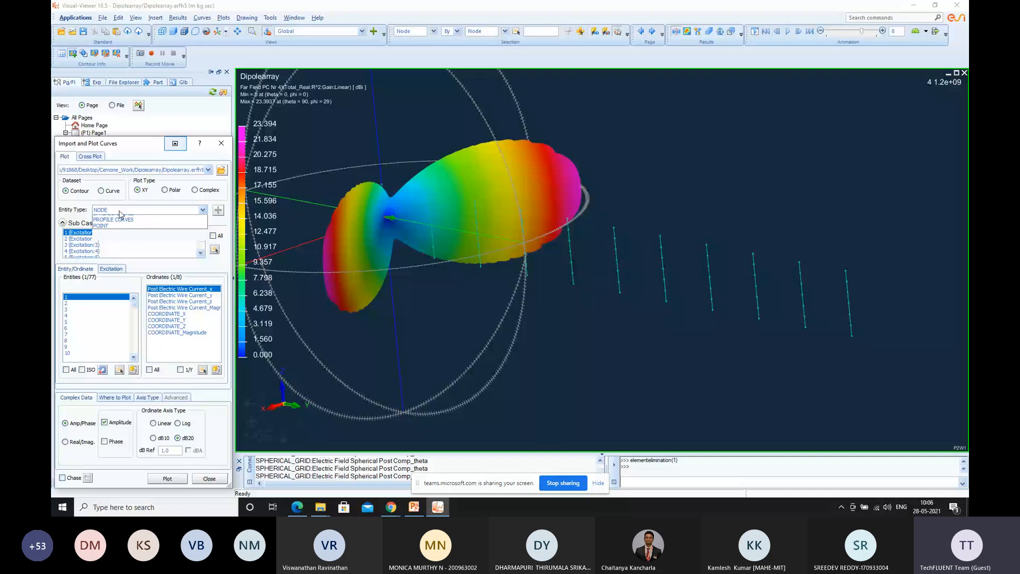
click(120, 214)
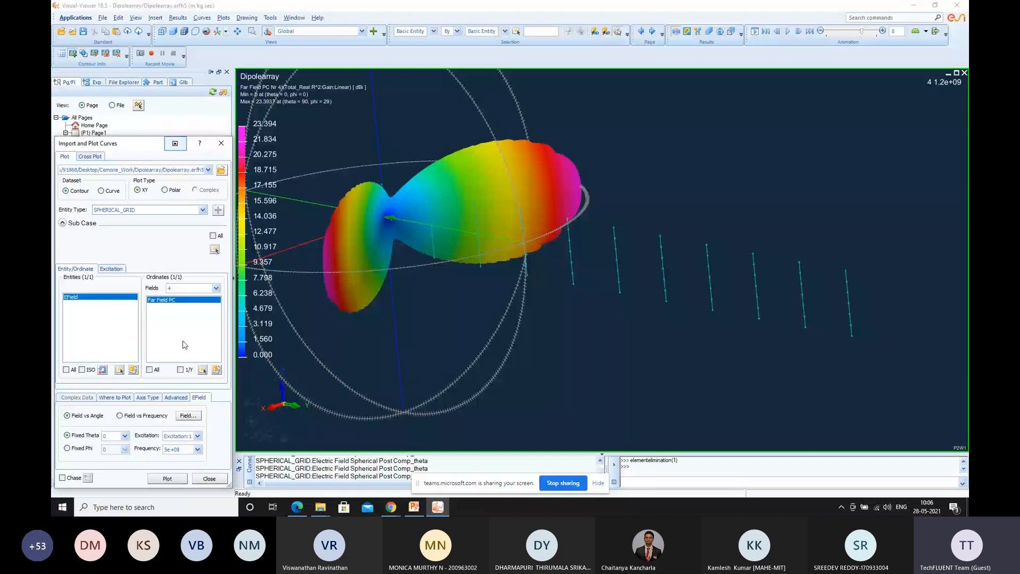
click(198, 436)
click(188, 416)
click(130, 293)
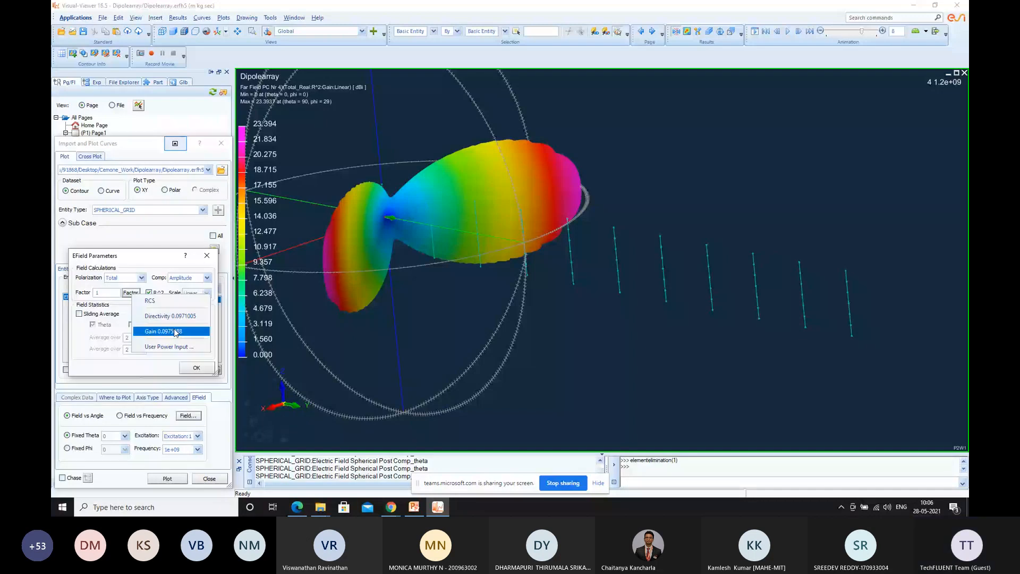
Set the fixed theta to 90 and plot the Far Field PC gain curve for Excitation:1
click(119, 437)
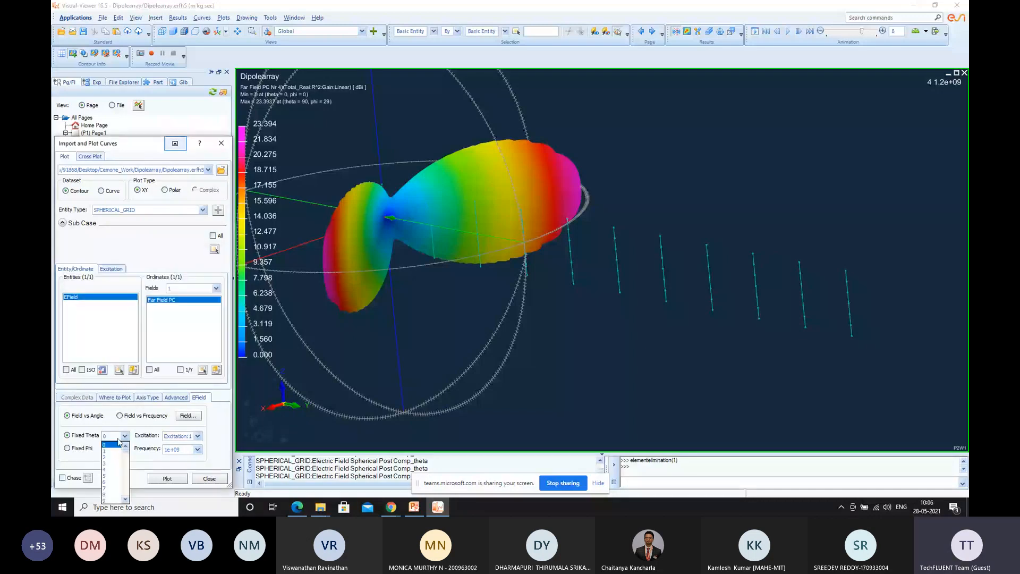
text(90)
key(Return)
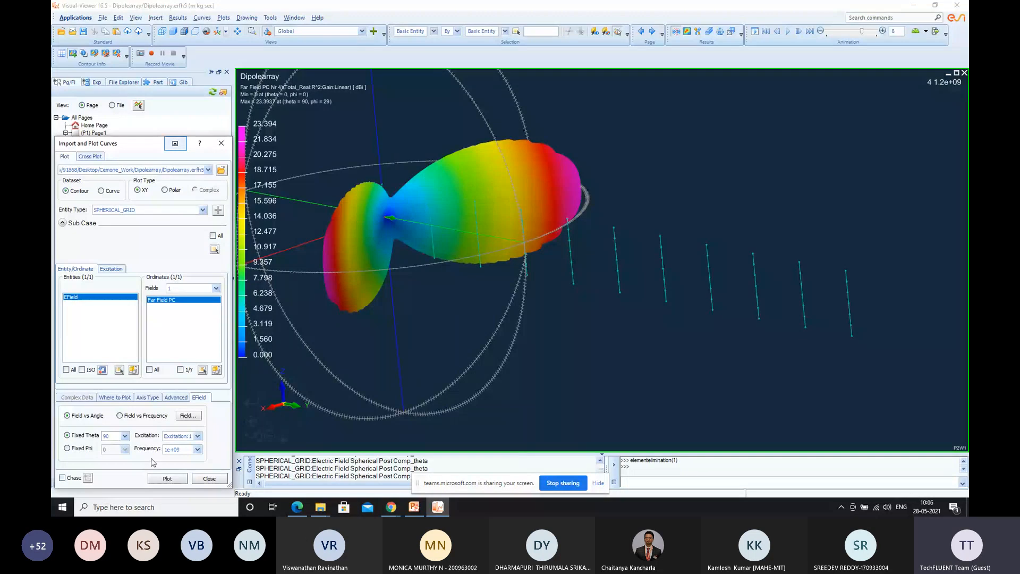
click(167, 478)
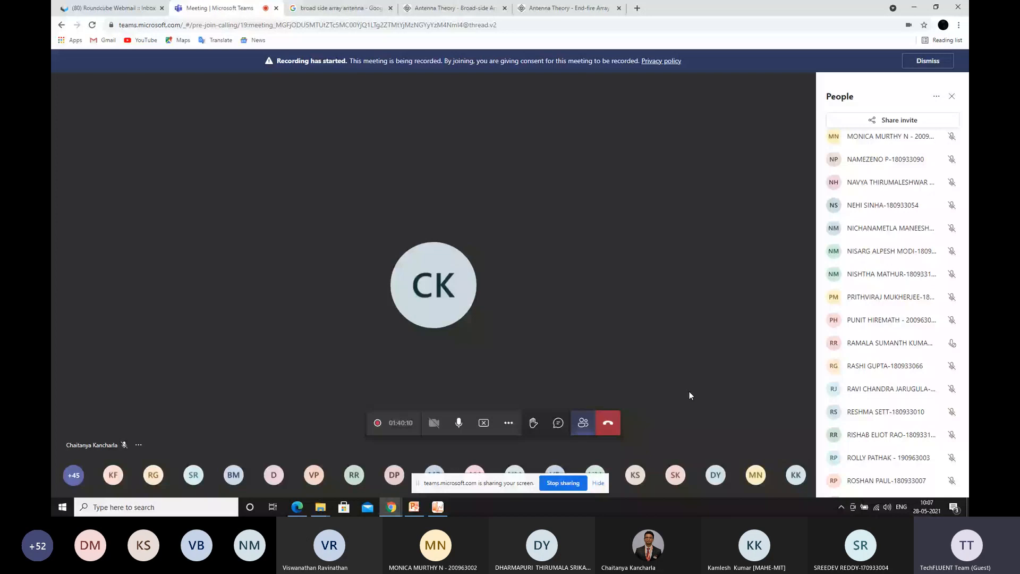
scroll(857, 332, down, 1)
scroll(856, 331, down, 4)
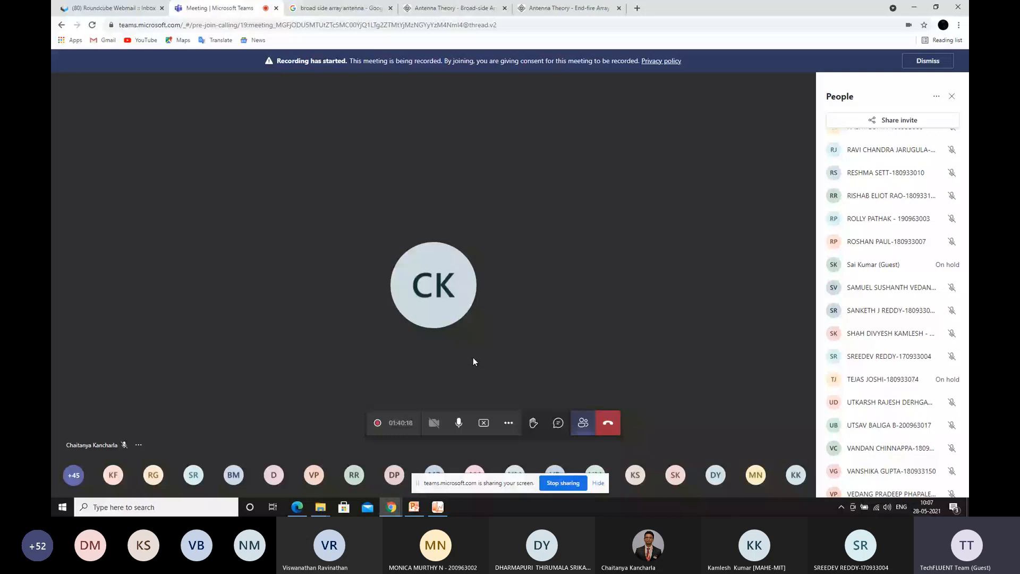
Examine the Broad-side Array and End-fire Array tutorial pages in the browser, including the broad-side radiation pattern
click(455, 8)
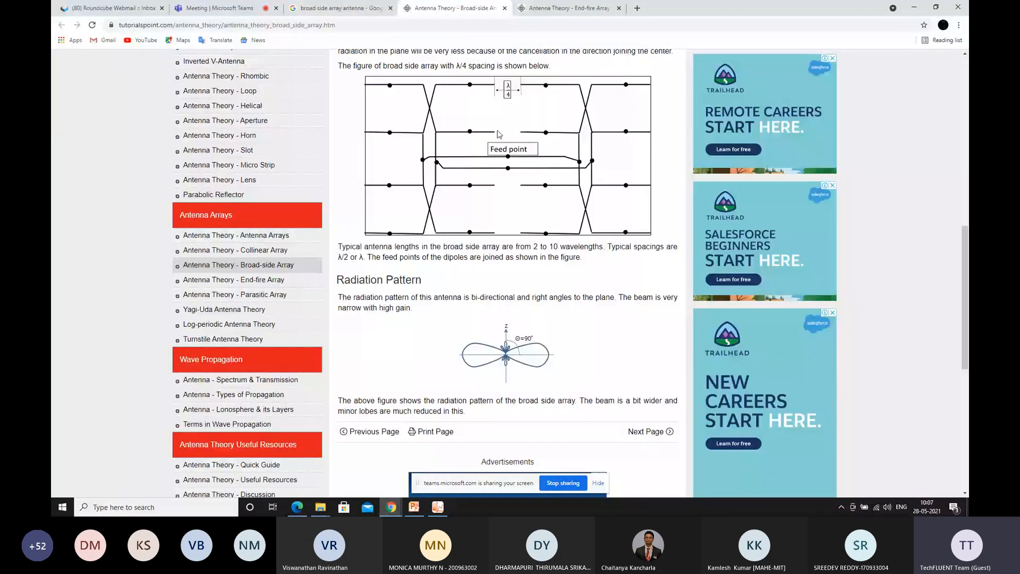
scroll(500, 135, up, 5)
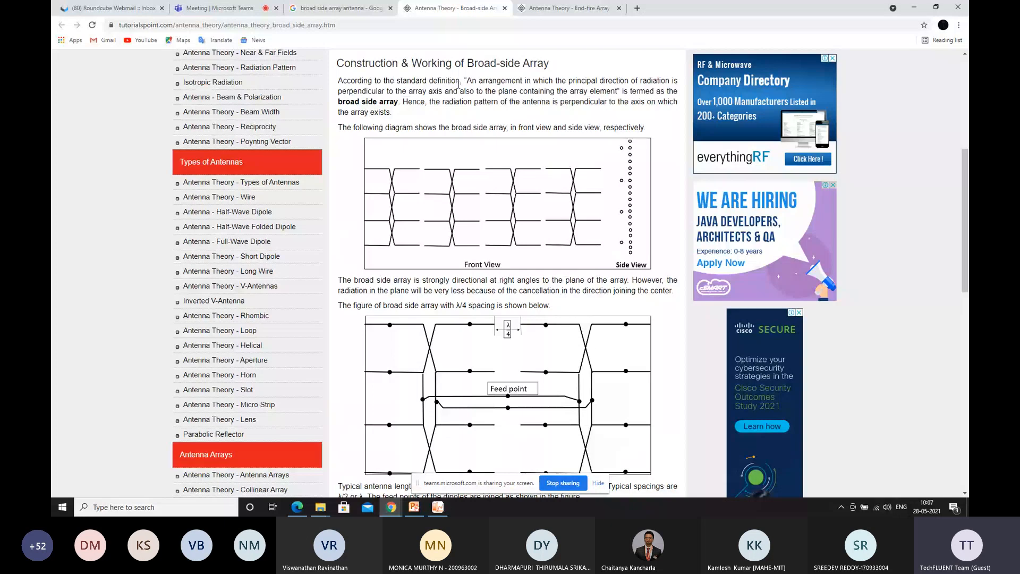
drag(459, 84, 466, 62)
key(ctrl+Tab)
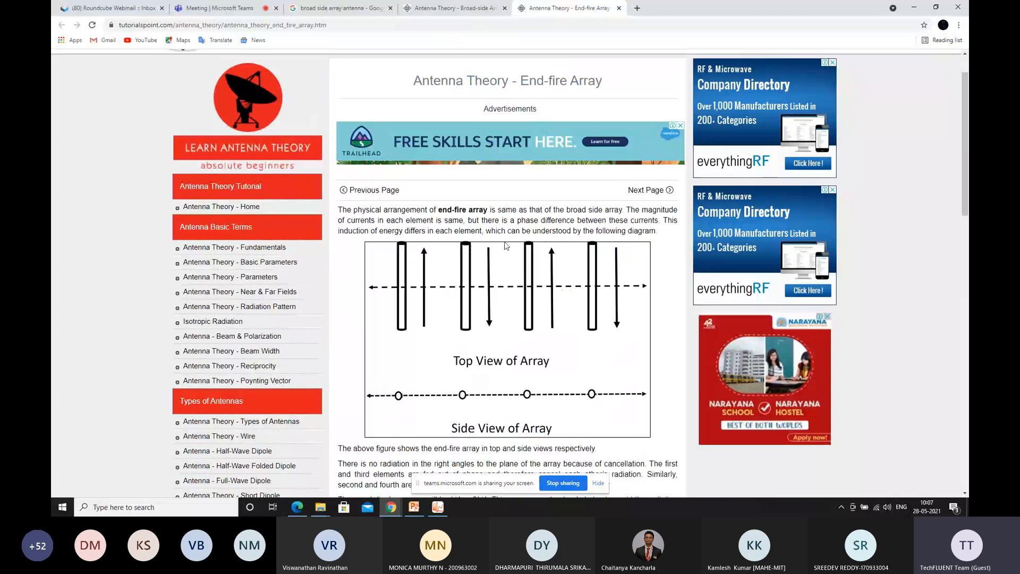
key(ctrl+shift+Tab)
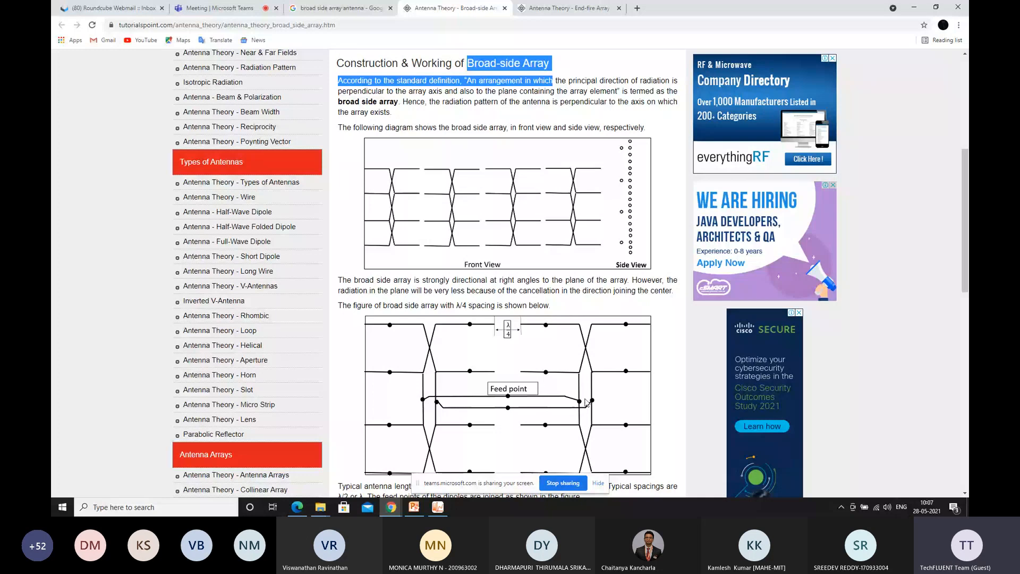
scroll(582, 406, down, 3)
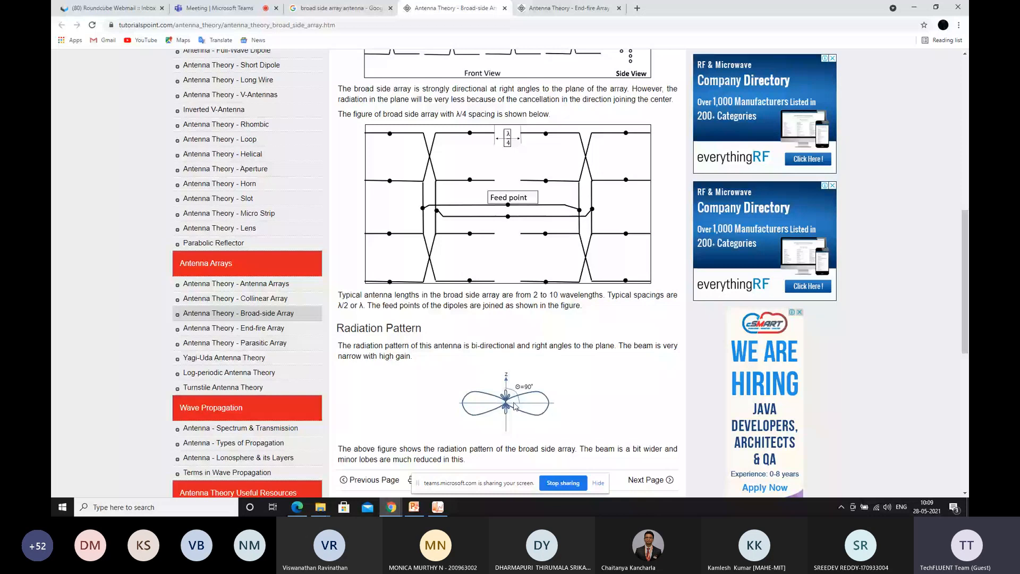
Open Paint with a blank canvas and minimise it to return to the Broad-side Array page
key(super)
text(p)
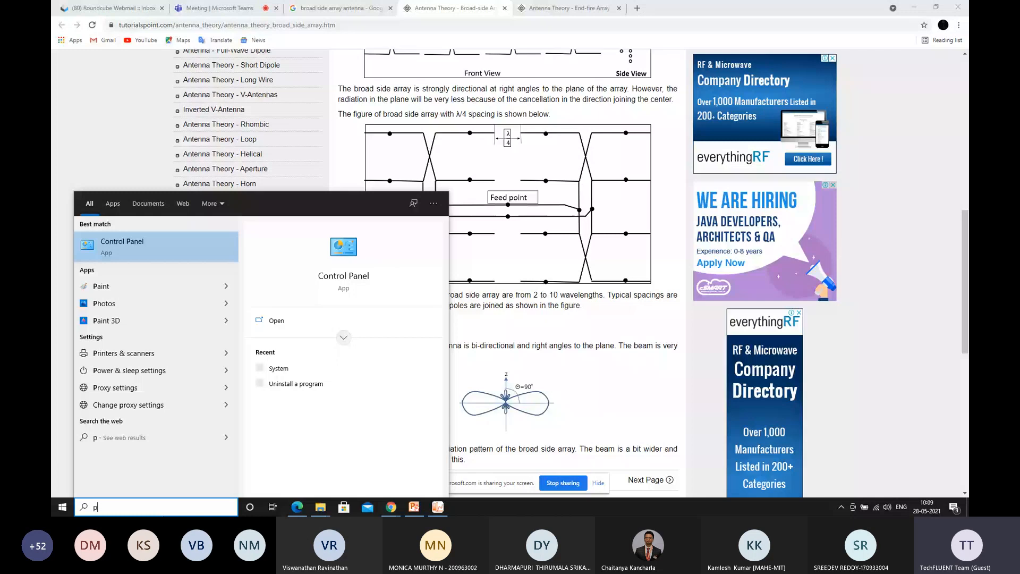
text(ain)
key(Return)
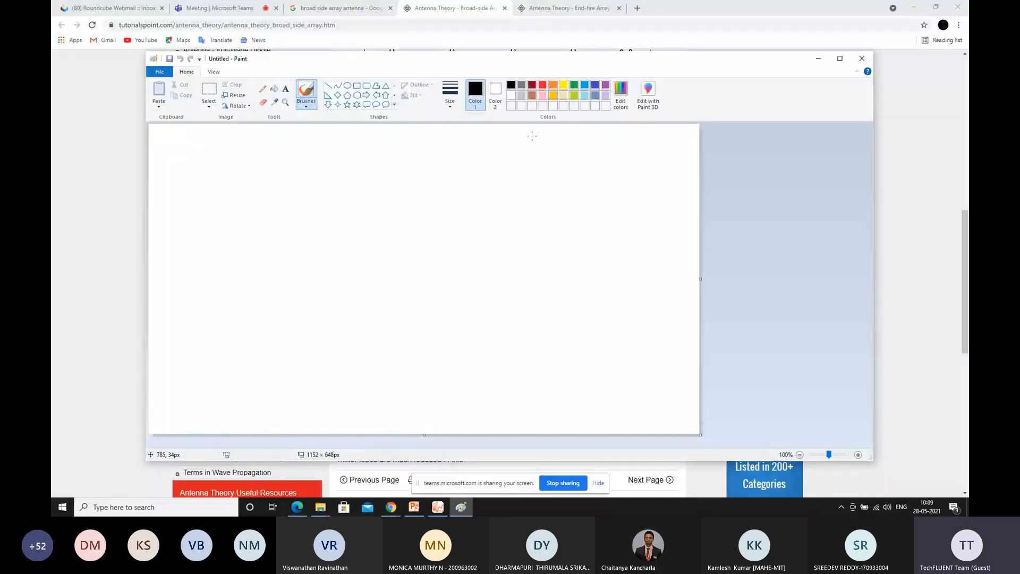
drag(592, 64, 641, 88)
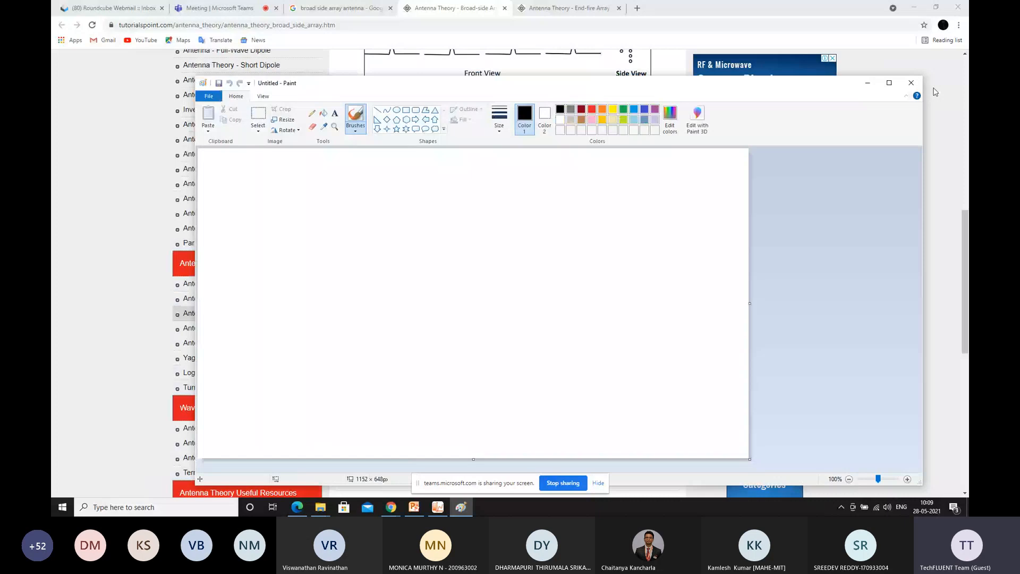
click(875, 84)
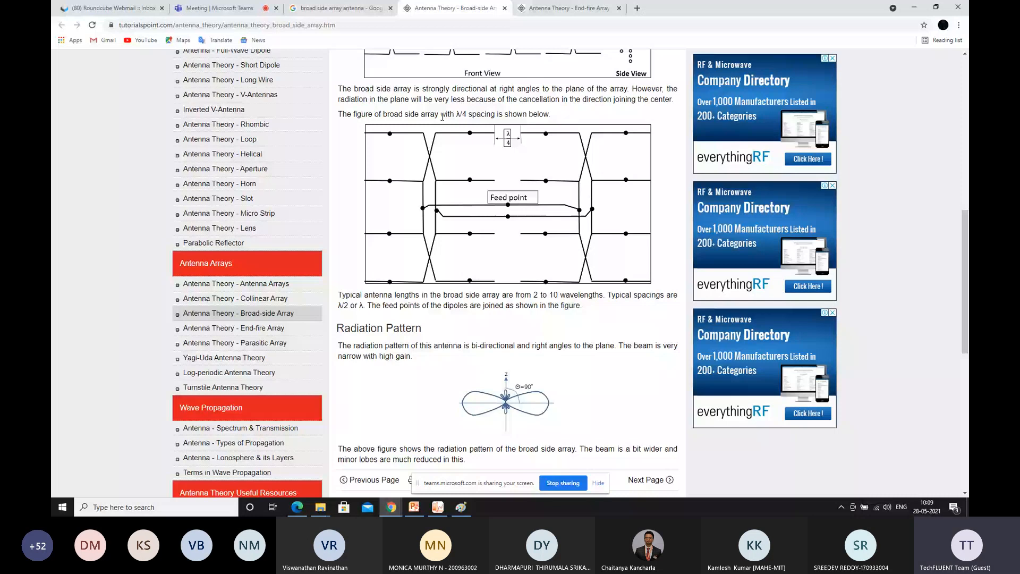
Examine the End-fire Array page's element layout, radiation pattern and comparison with the broad-side array
click(220, 8)
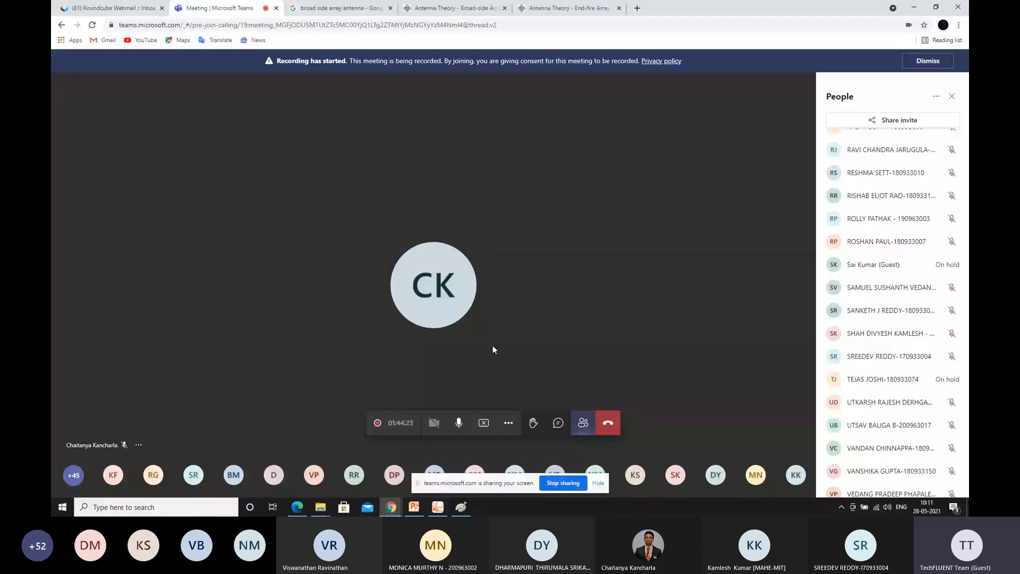
click(446, 7)
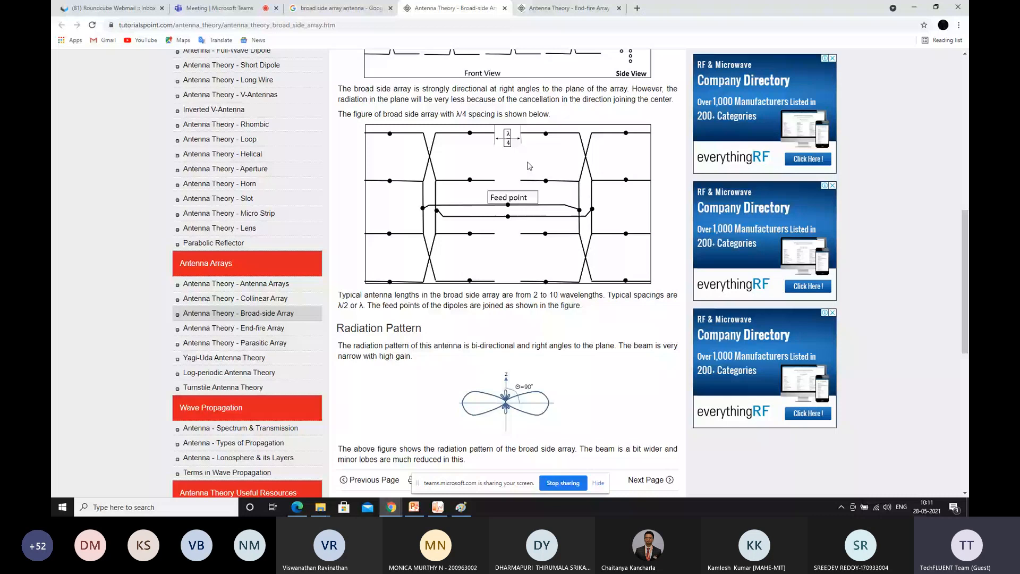
key(ctrl+Tab)
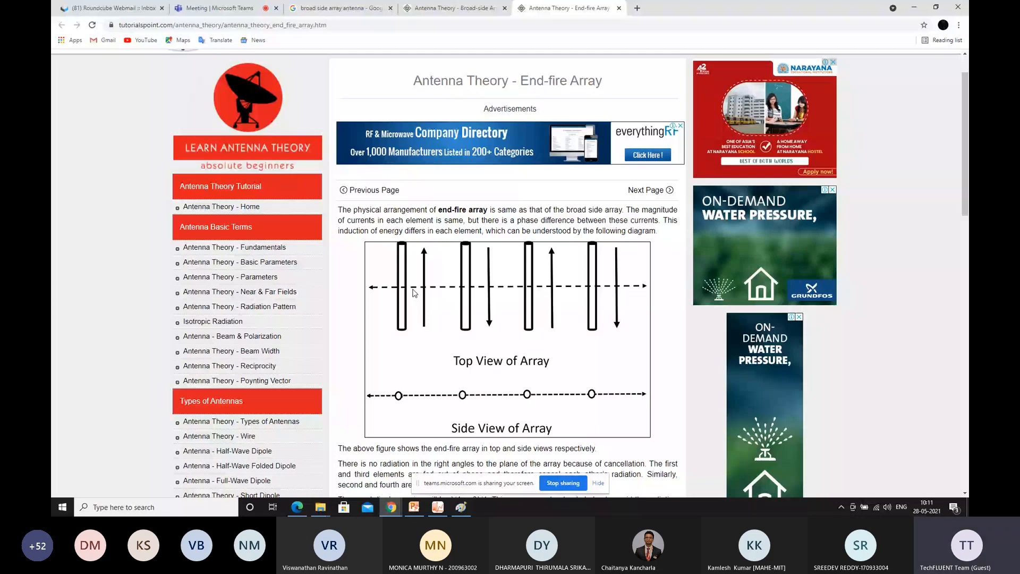
scroll(414, 292, down, 5)
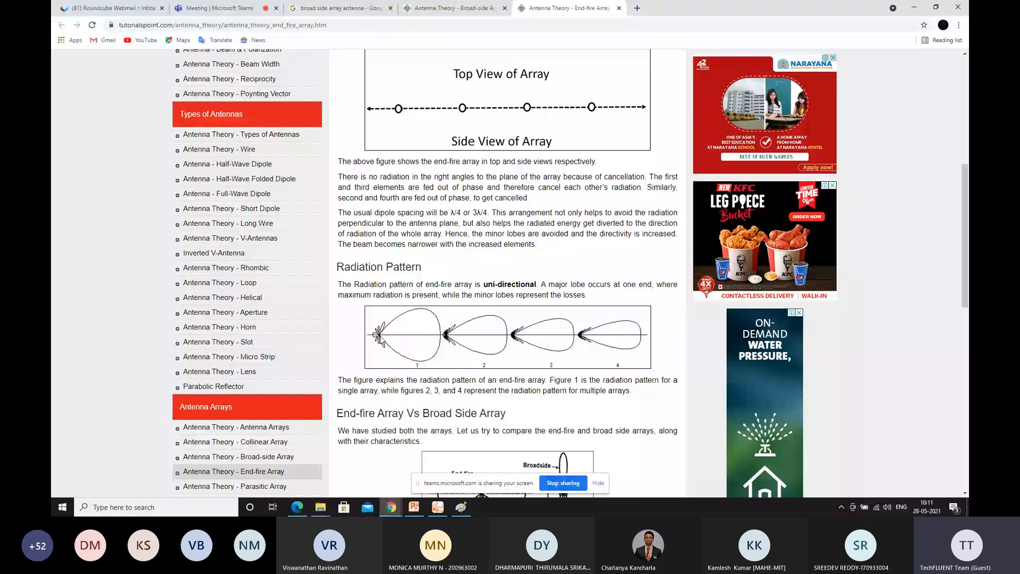
scroll(513, 315, down, 1)
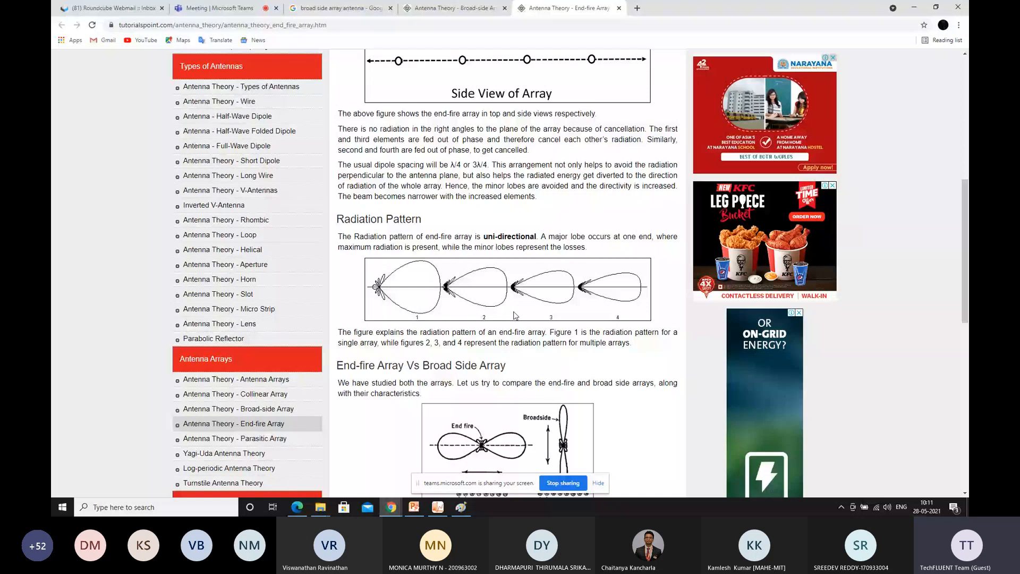
scroll(514, 315, down, 2)
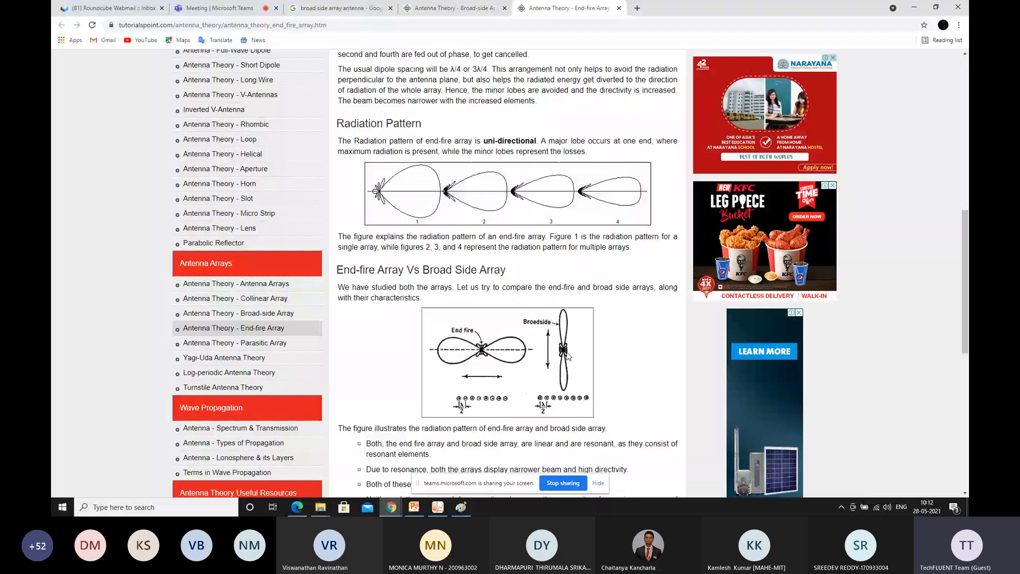
scroll(497, 343, down, 2)
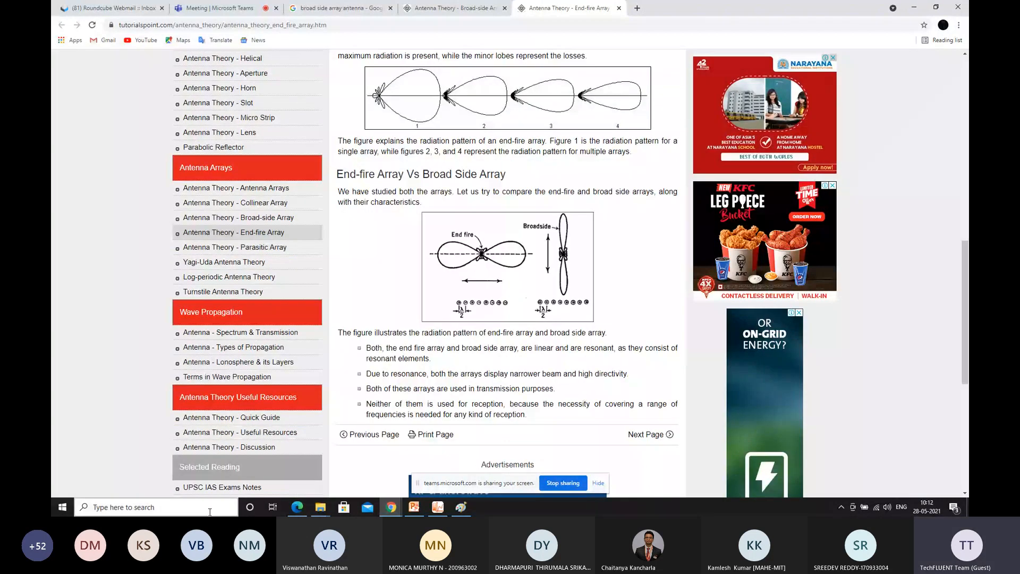
Open Magnifier to view the end-fire versus broadside pattern figure at 200%, moving its window clear, and return to 100%
click(210, 508)
text(magni)
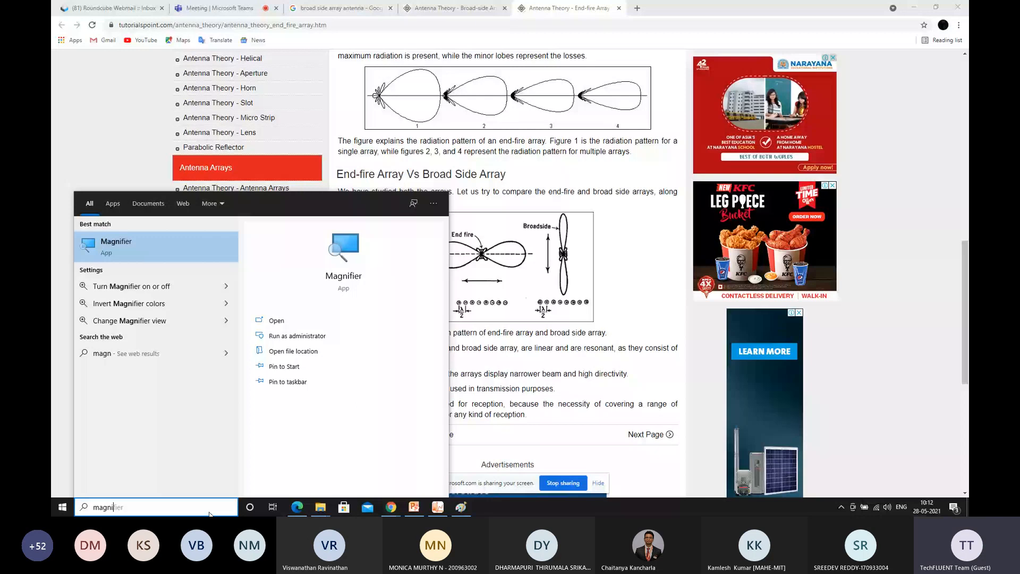
text(f)
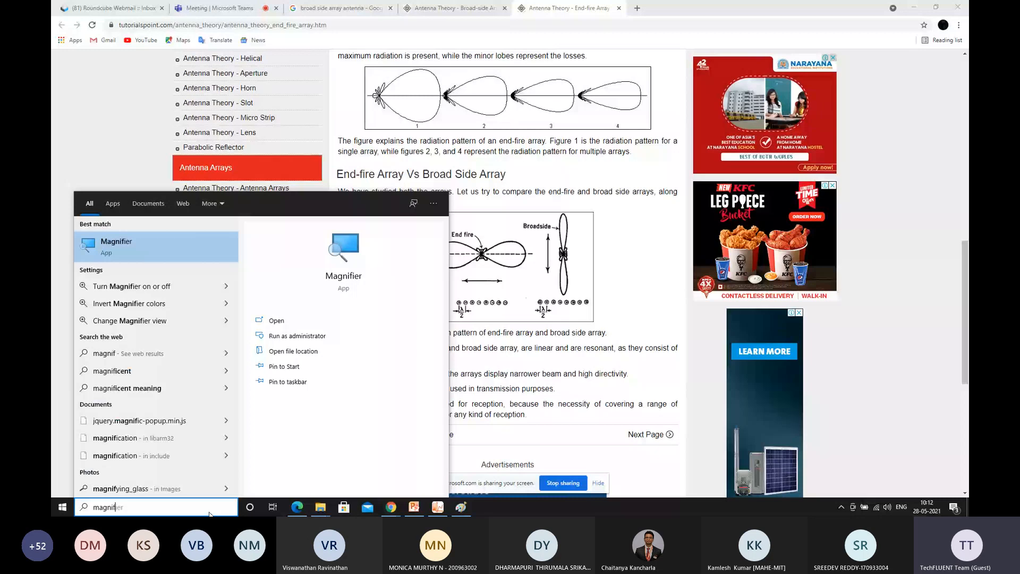
key(Return)
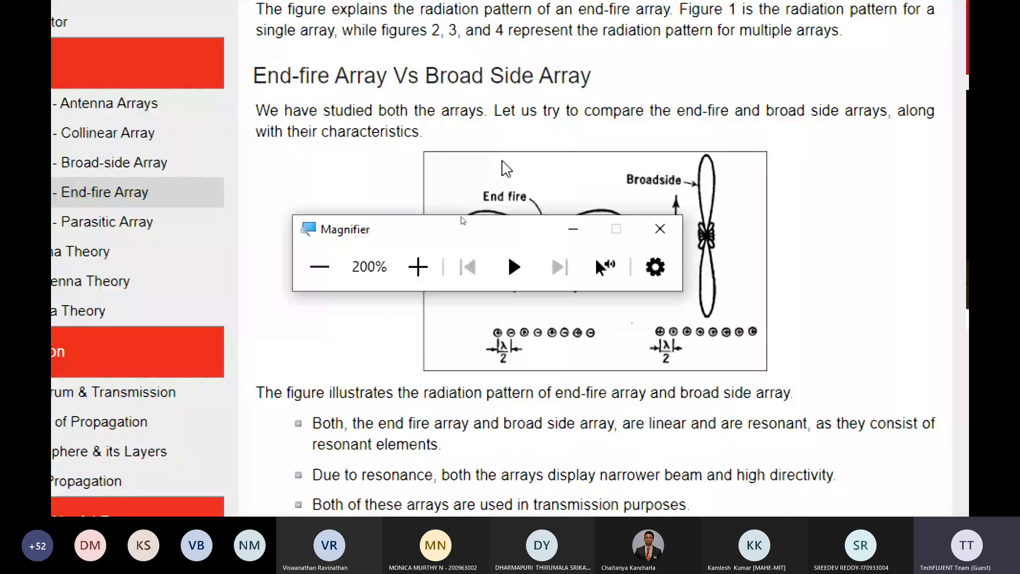
drag(495, 229, 607, 59)
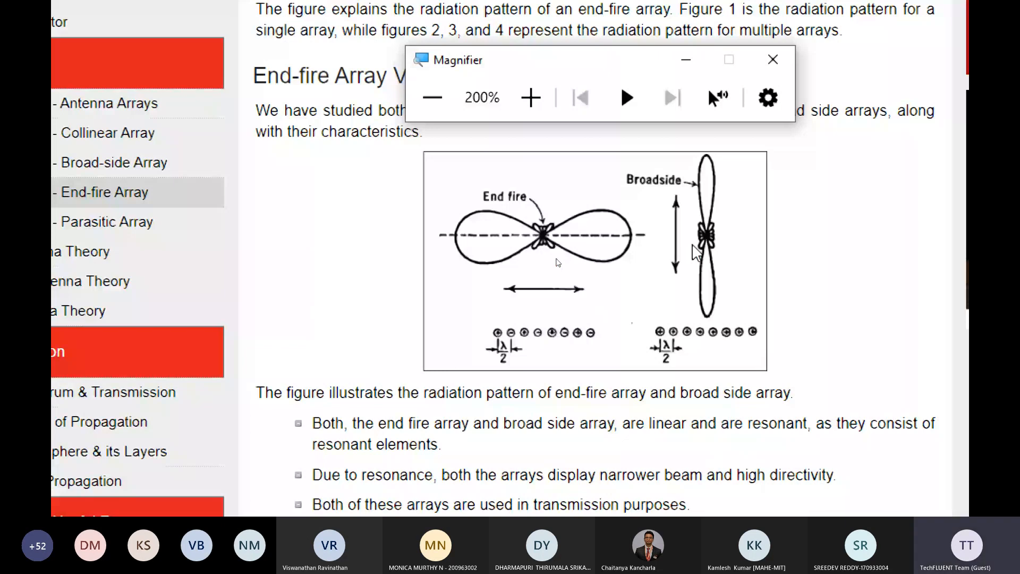
key(super+minus)
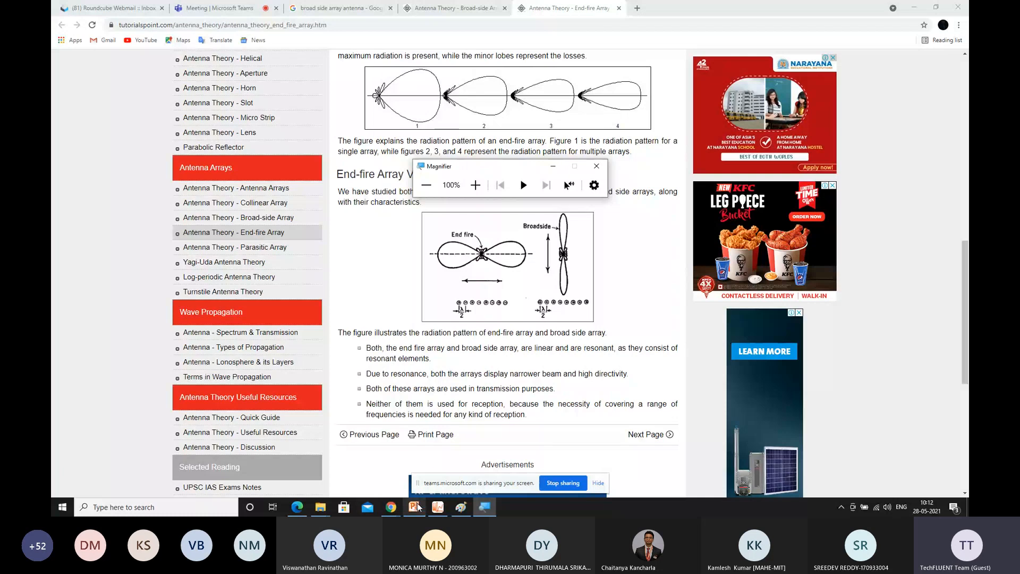
Switch to Visual-Viewer and plot the Far Field PC gain curves for Excitation:1, Excitation:2 and Excitation:3 at fixed theta 90
click(437, 507)
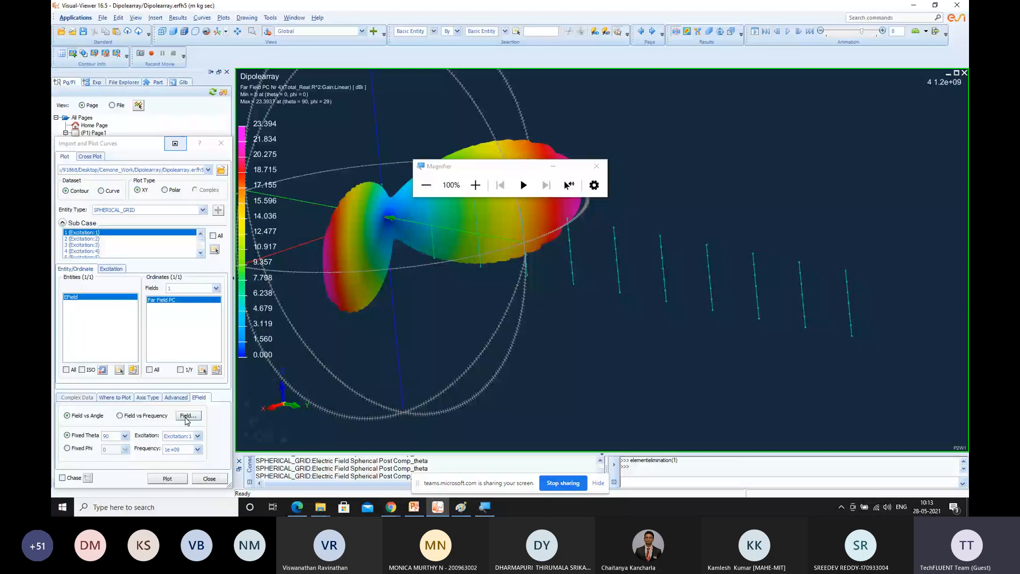
click(175, 481)
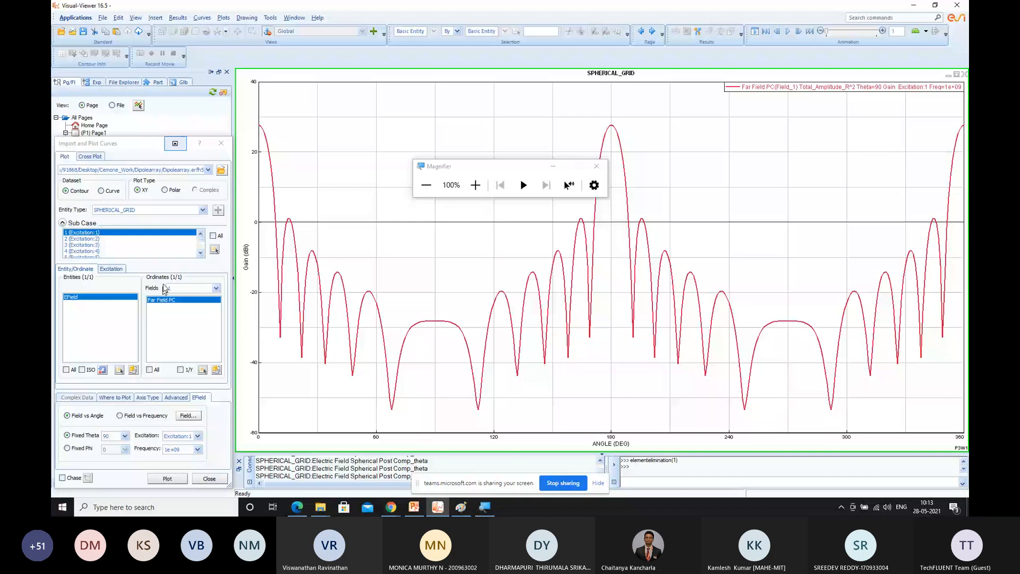
click(199, 433)
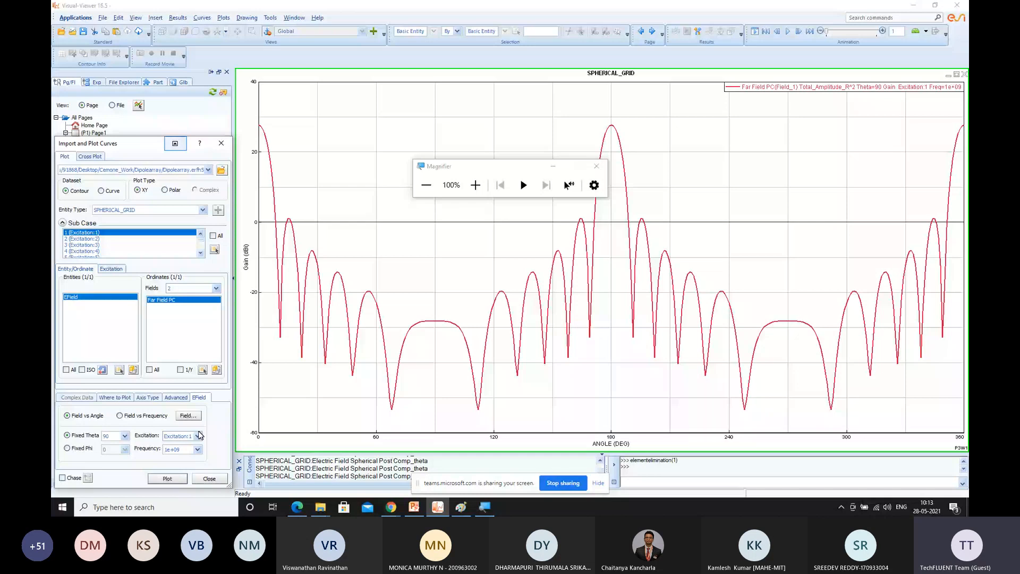
click(178, 450)
click(167, 479)
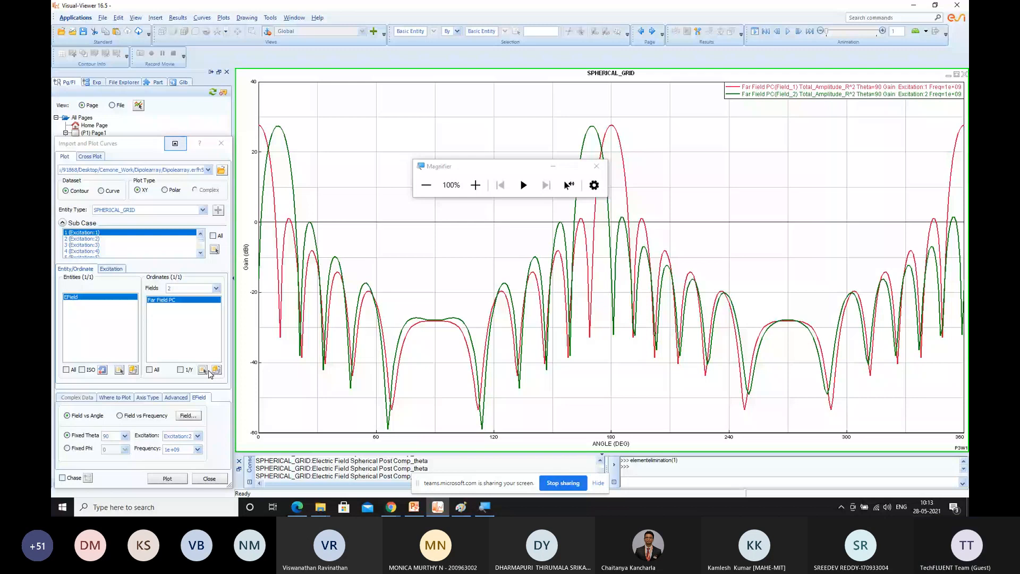
click(215, 370)
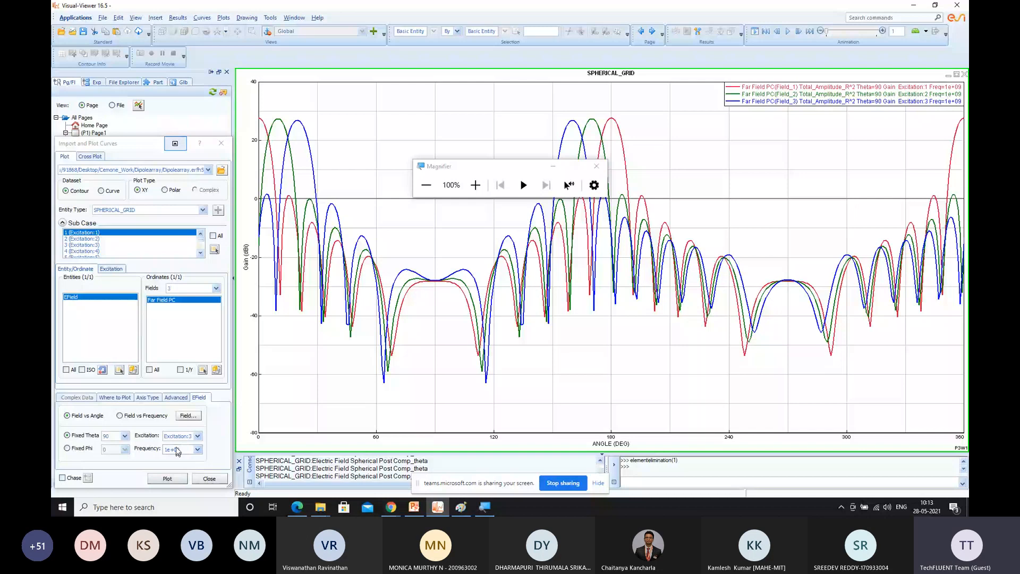
Add the Far Field PC gain curve for field 4 with Excitation:4 to the plot
click(217, 289)
click(188, 316)
click(197, 435)
click(195, 466)
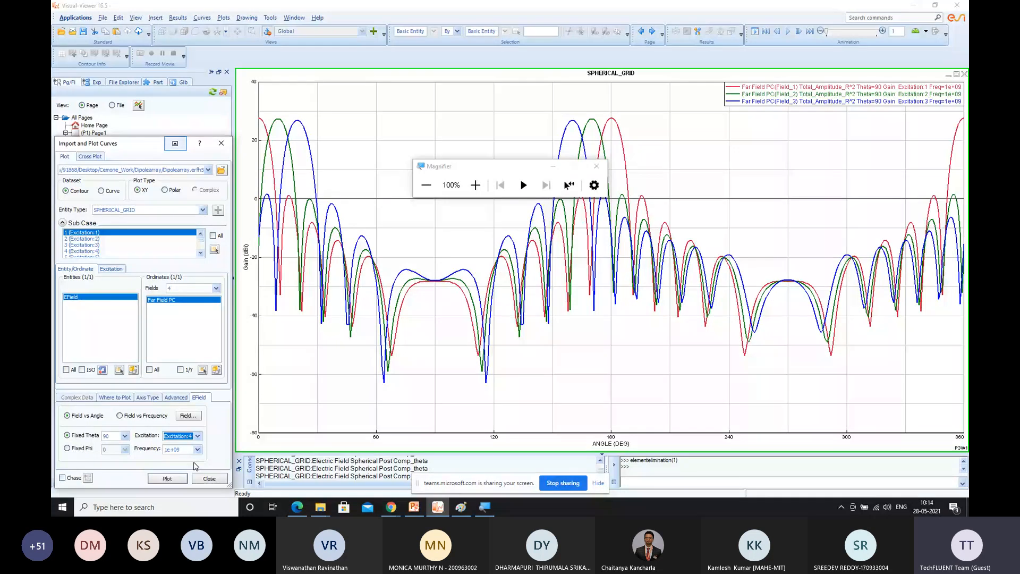
click(173, 479)
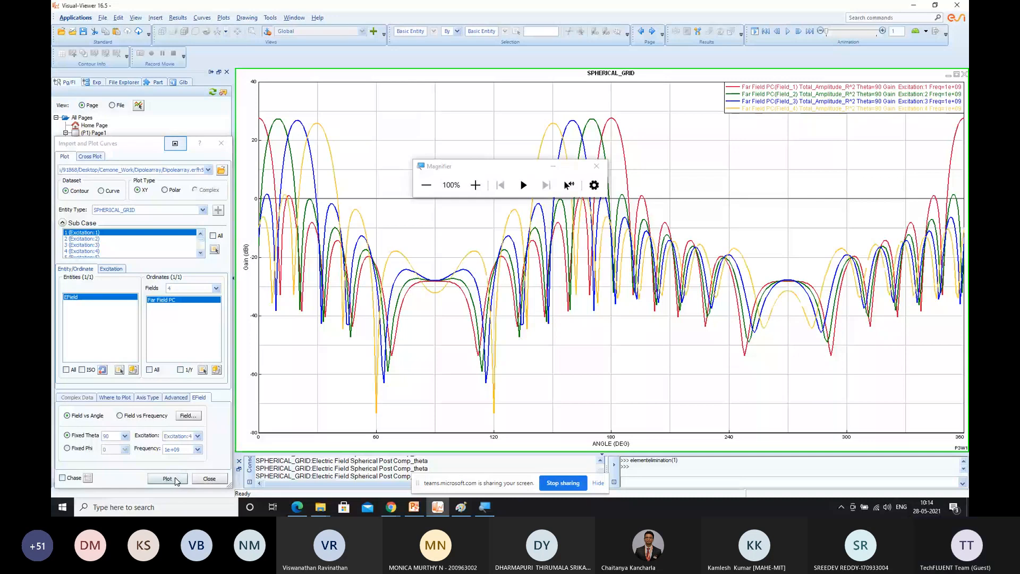
Check the EField parameters and add the gain curve for field 5 with Excitation:5
click(188, 416)
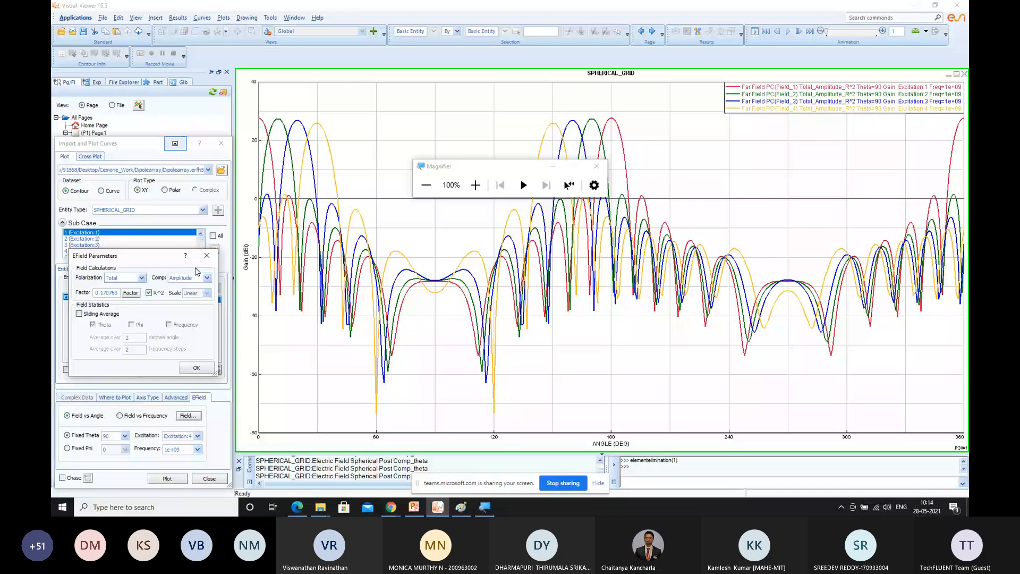
click(196, 368)
click(198, 436)
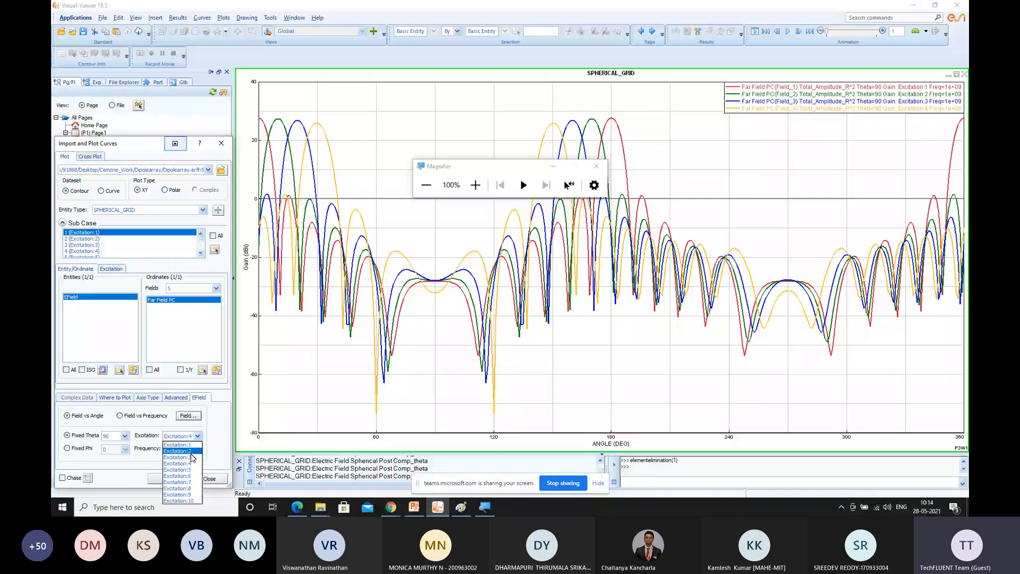
click(184, 470)
click(167, 478)
Add the gain curves for field 6 with Excitation:6 and field 7 with Excitation:7
click(216, 288)
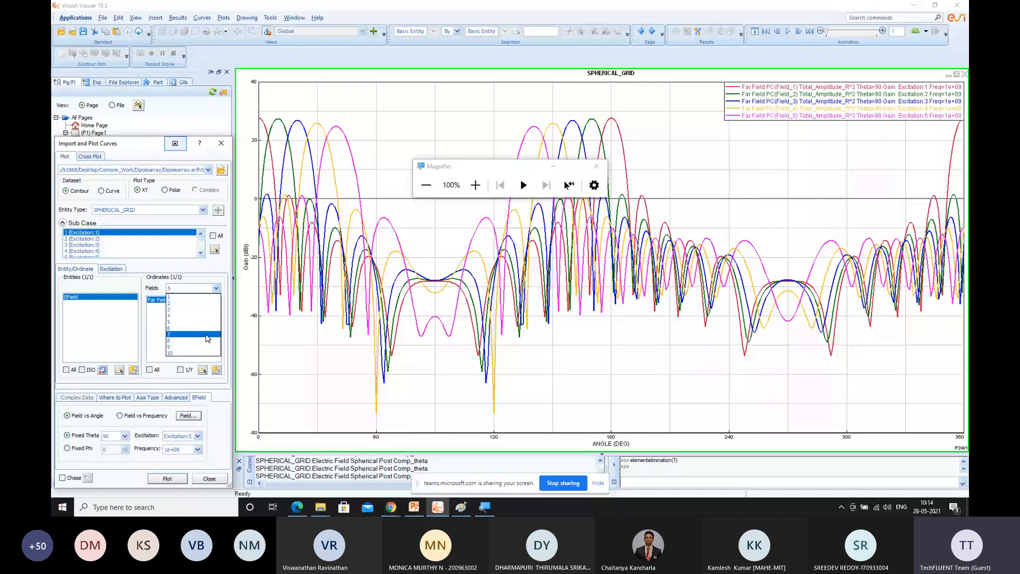
click(204, 328)
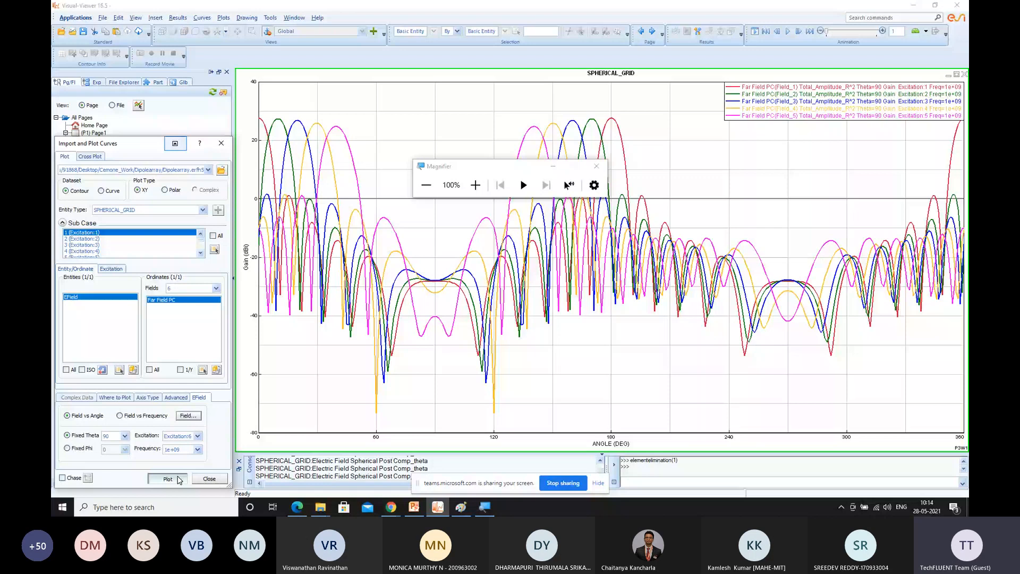
click(179, 480)
click(215, 288)
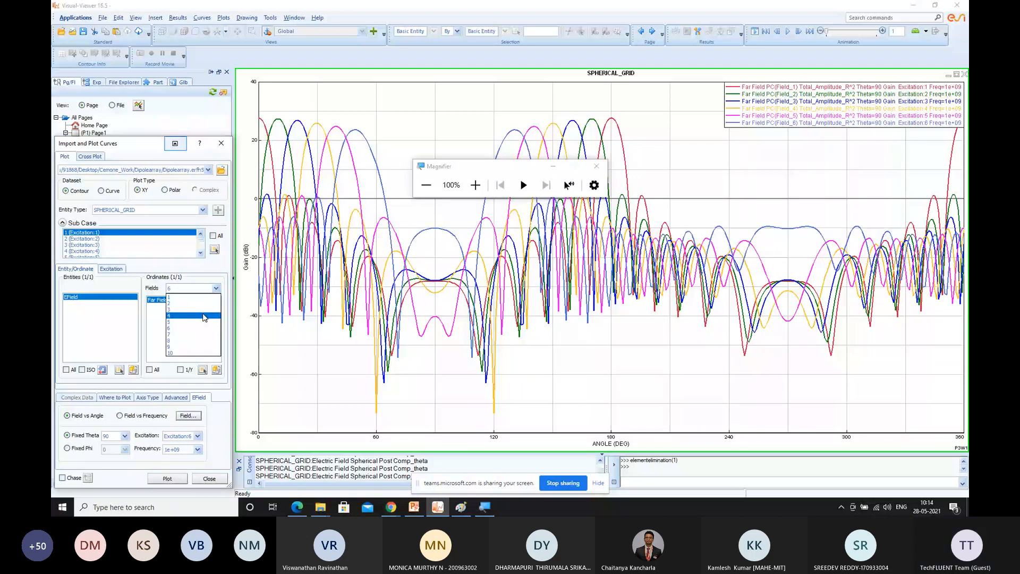
click(196, 335)
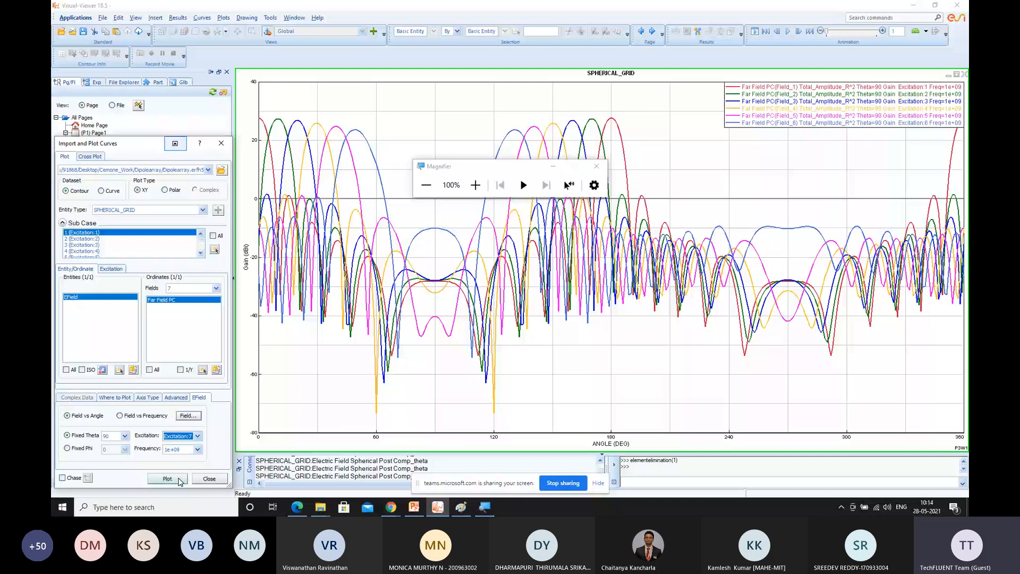
click(180, 480)
Add the gain curves for fields 8, 9 and 10 with their matching excitations to complete the set
click(215, 288)
click(197, 341)
click(175, 479)
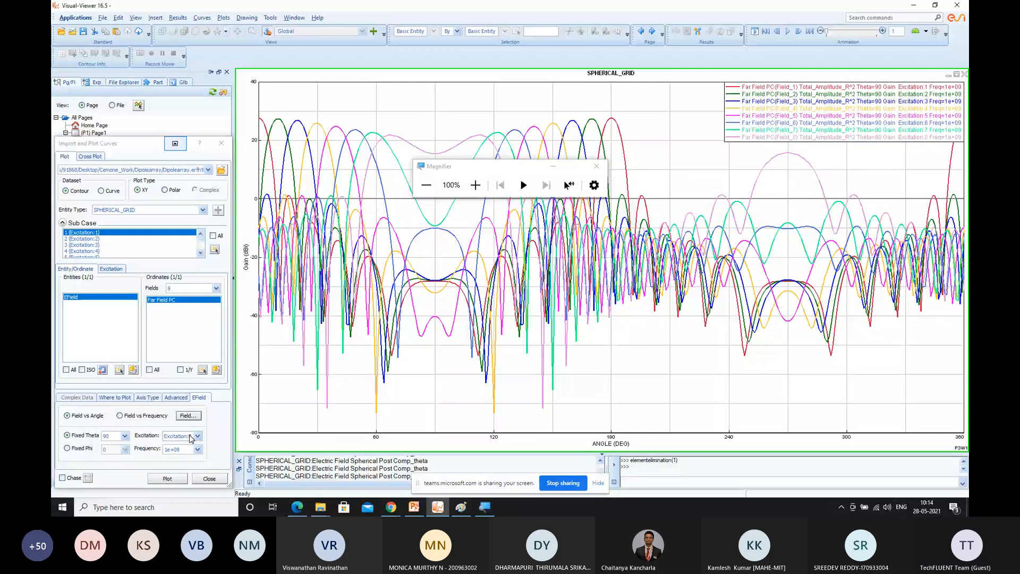
click(192, 437)
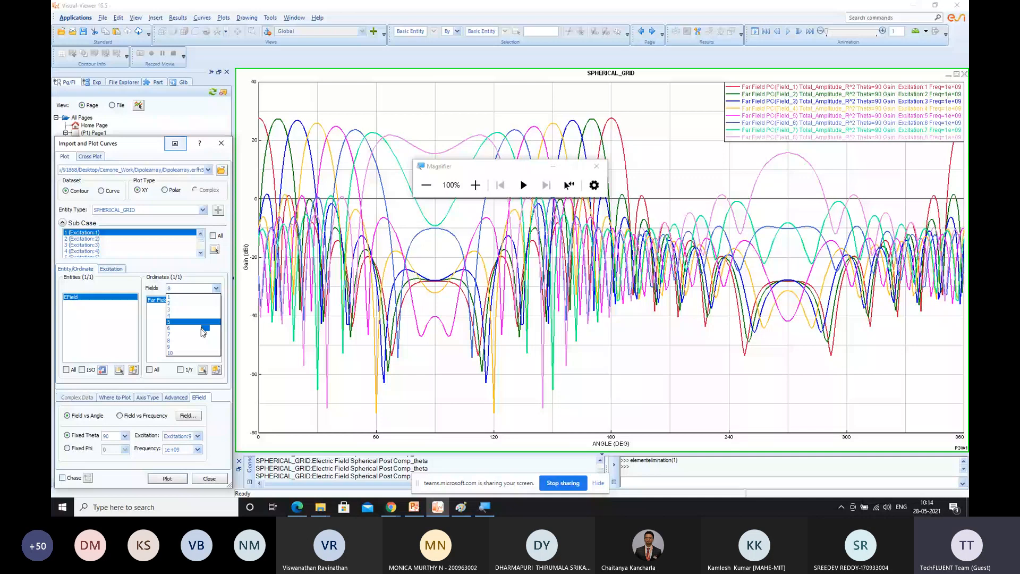
click(202, 347)
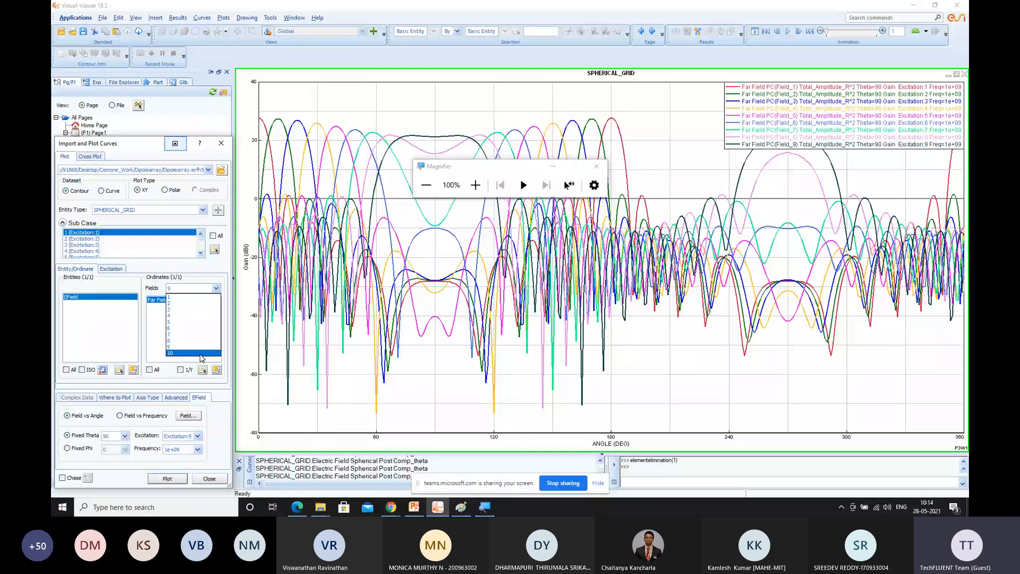
click(201, 353)
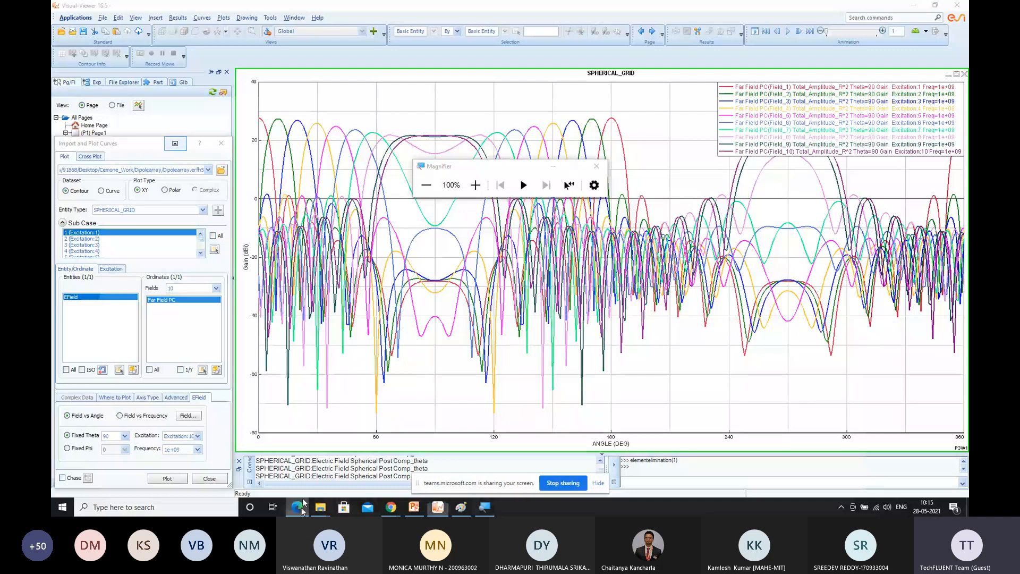
Check the reference gain plot and EField Parameters settings in 1d dipole array.pdf, and return to Visual-Viewer
click(301, 505)
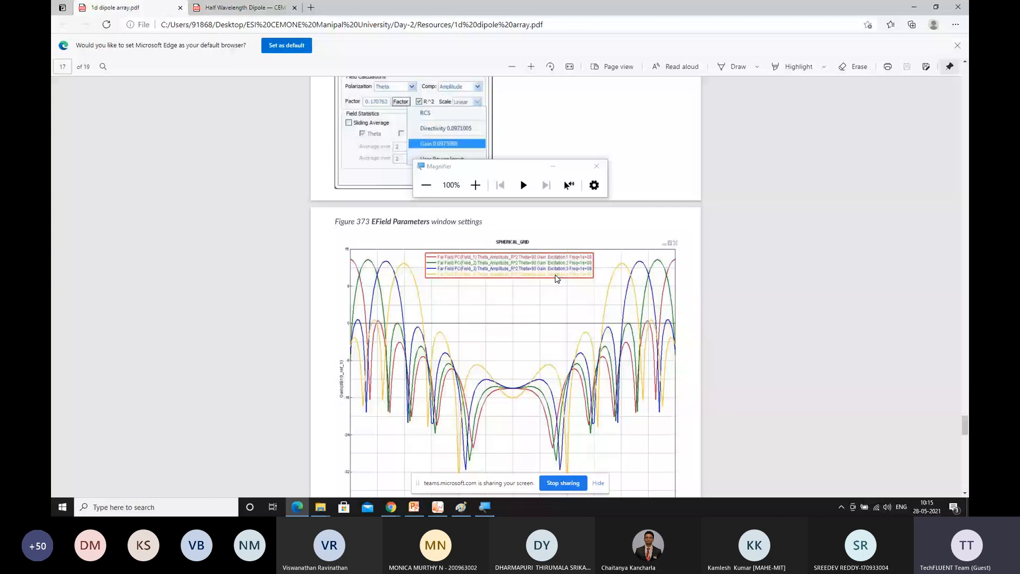
scroll(548, 287, up, 1)
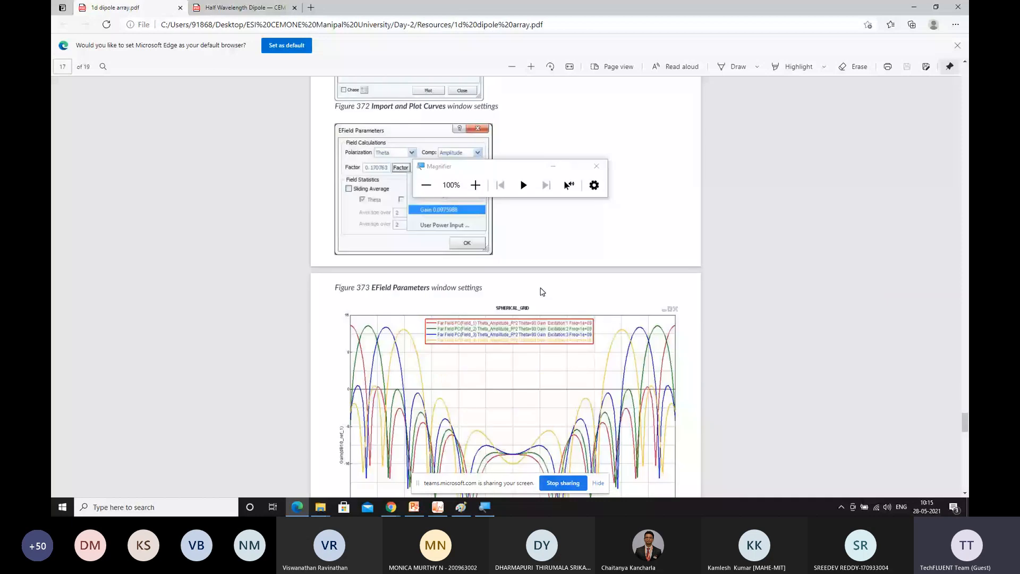
scroll(541, 292, up, 3)
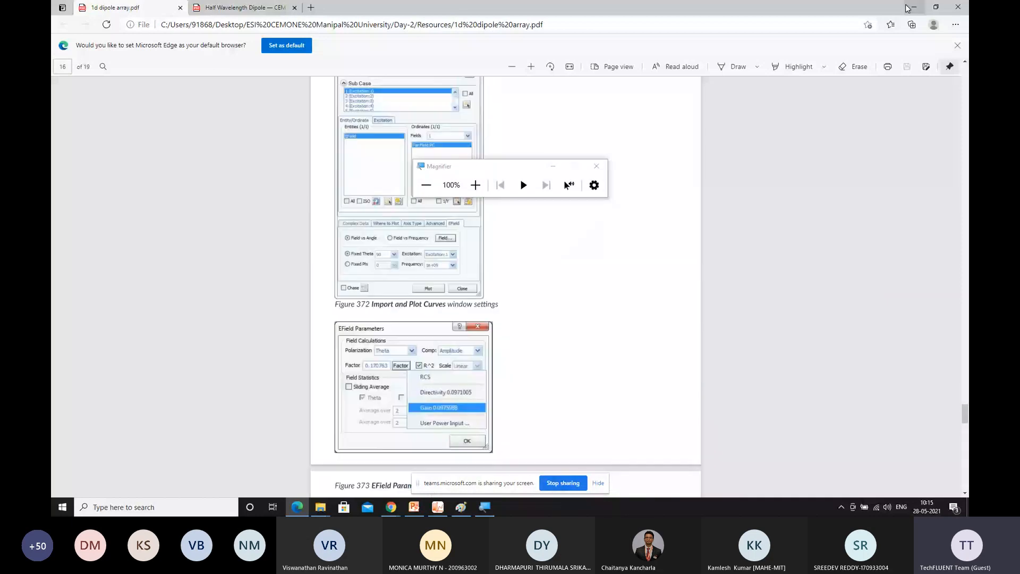
click(910, 8)
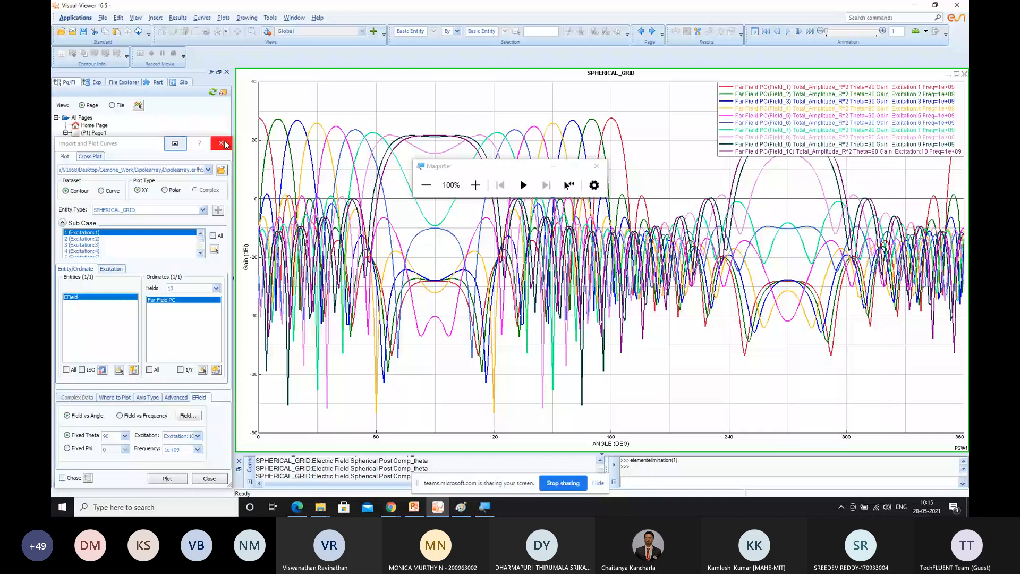
Close the Import and Plot Curves dialog and display Page2's 3D far-field contour
click(225, 144)
click(159, 156)
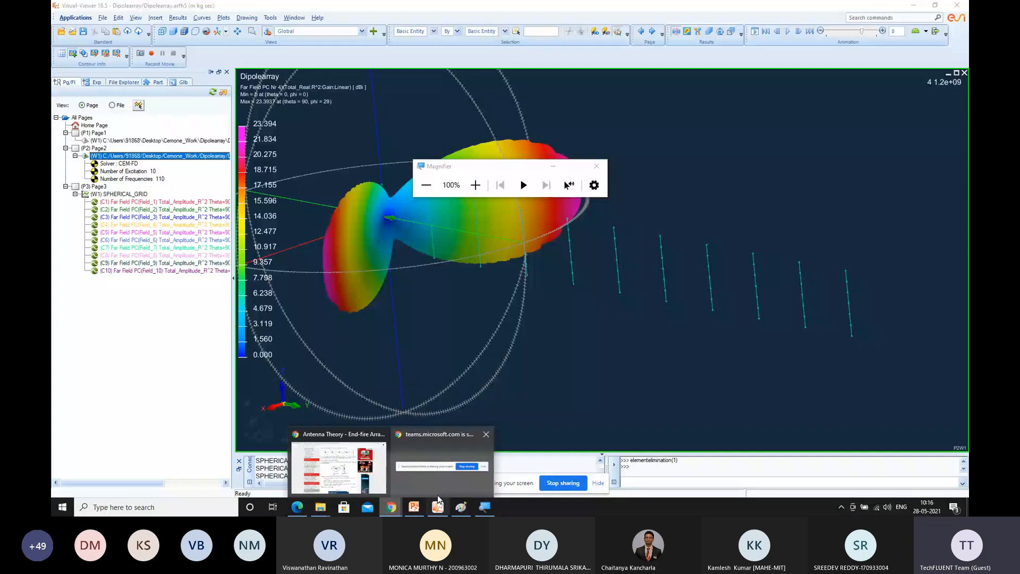
Preview the End-fire Array page in the browser to compare it with the 3D far-field pattern
mouse_move(438, 495)
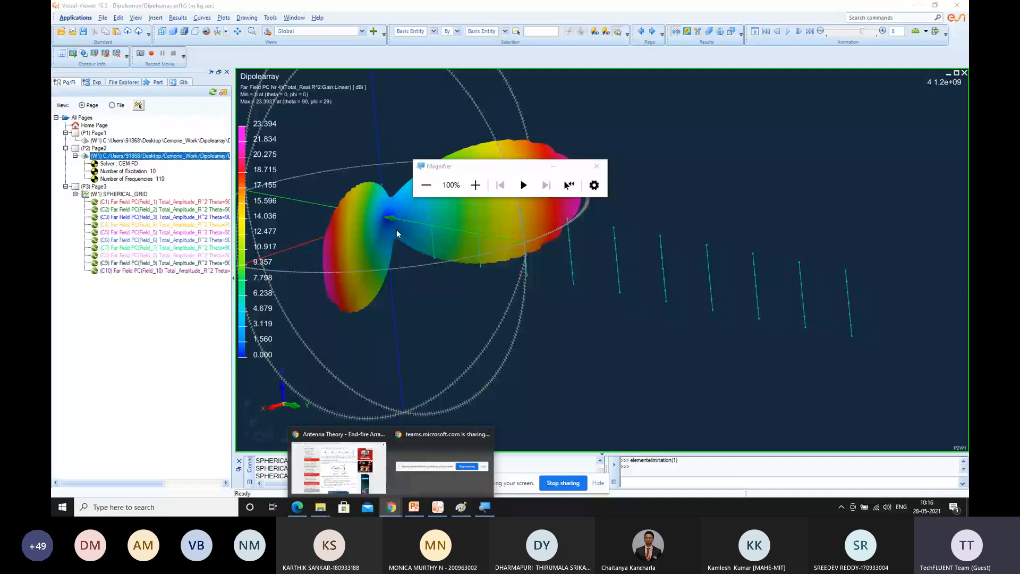
mouse_move(423, 439)
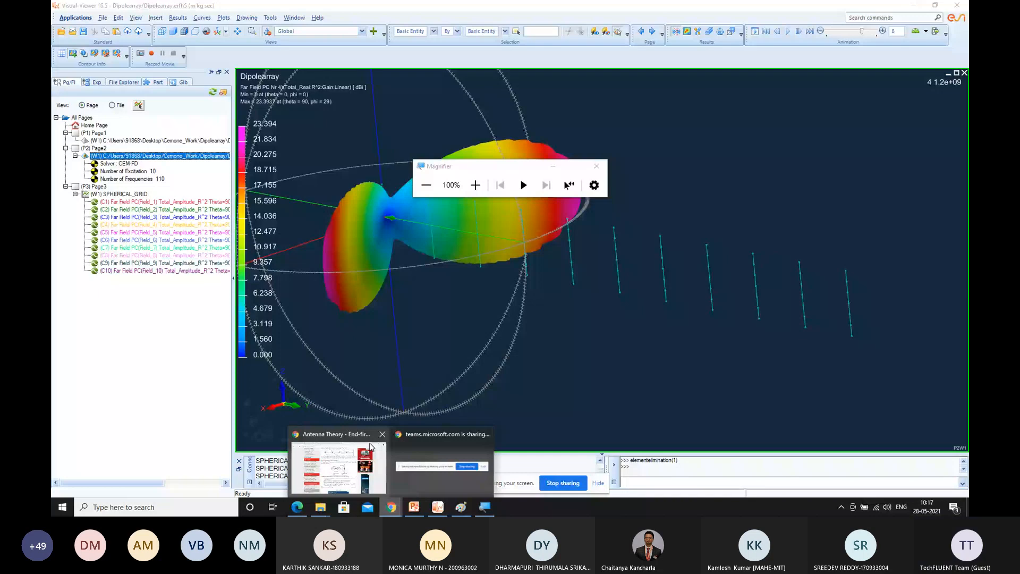
mouse_move(371, 448)
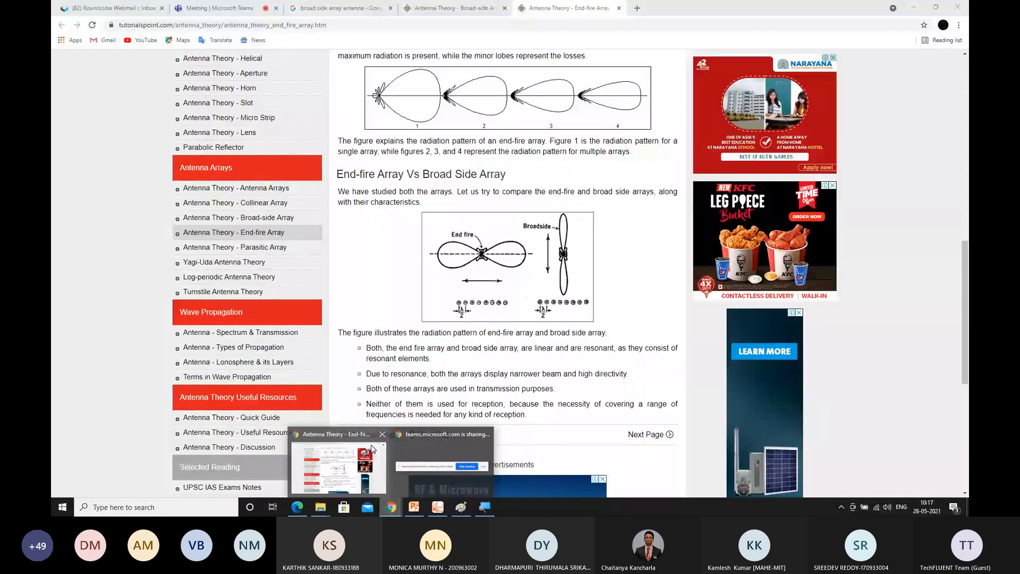